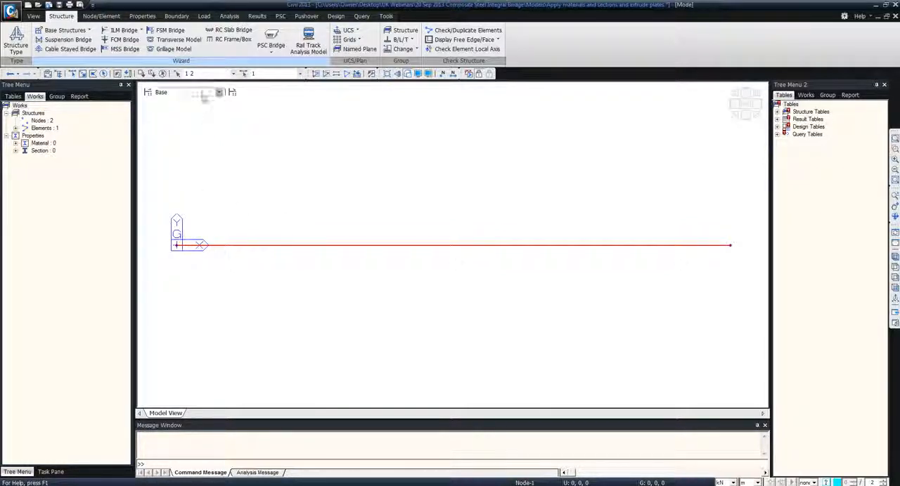
Copy the selected longitudinal beam three times at an equal distance of 0, 3.5, 0 m, intersecting nodes and elements
left_click(101, 16)
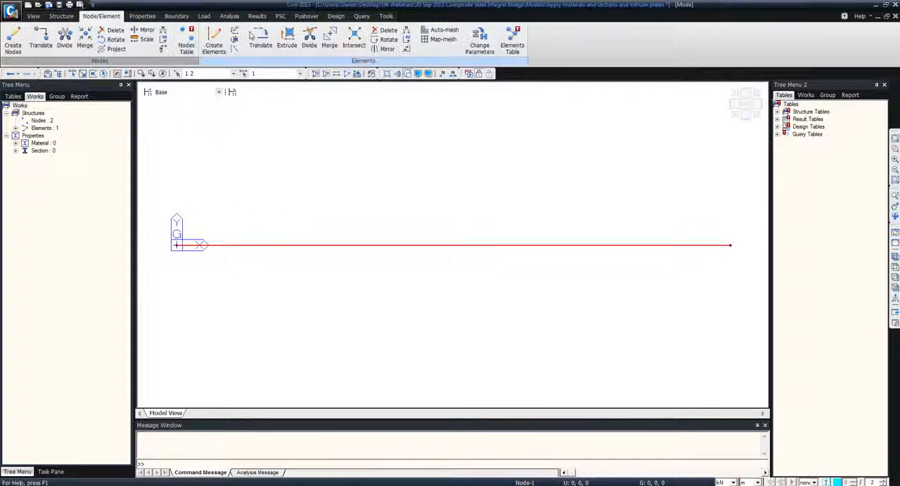
left_click(260, 39)
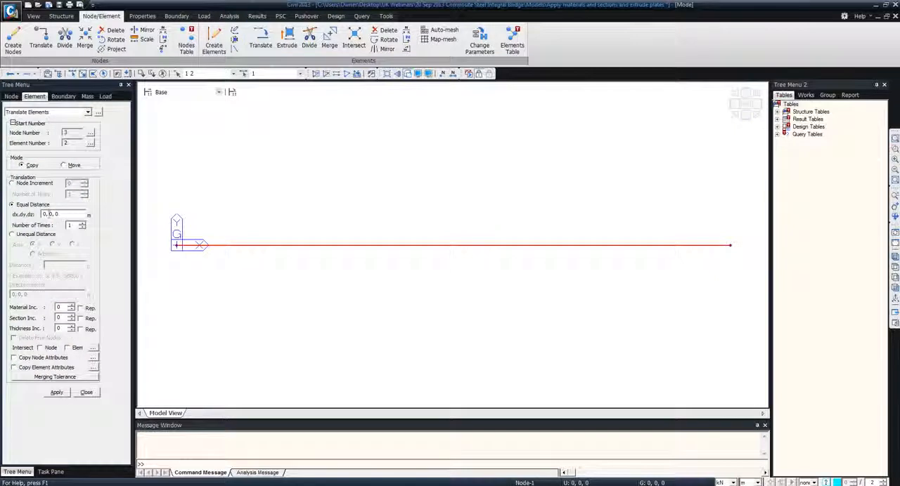
double_click(45, 214)
type("3.5")
left_click_drag(51, 215, 38, 215)
type("0")
double_click(56, 215)
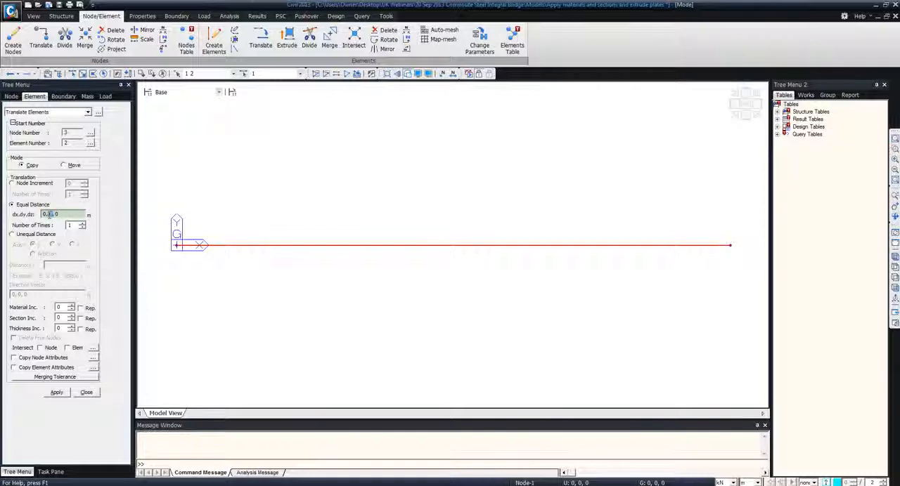
type("3.5")
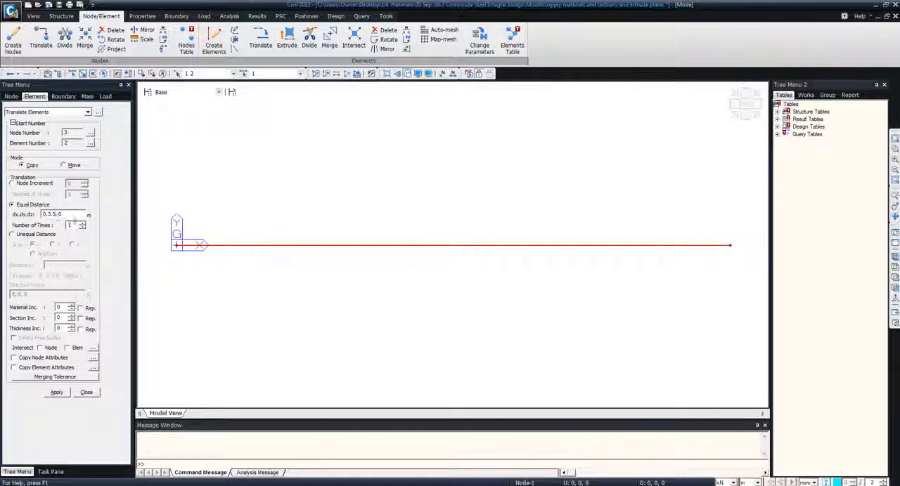
type("3")
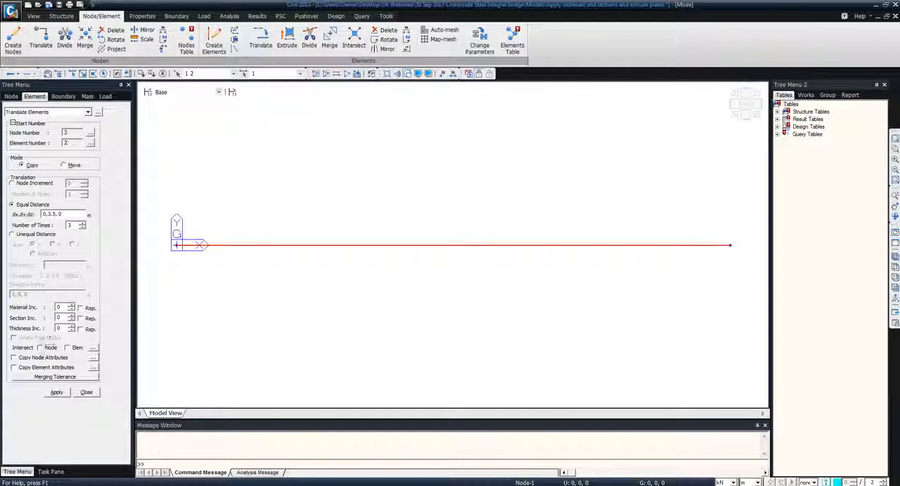
left_click(67, 348)
left_click(56, 392)
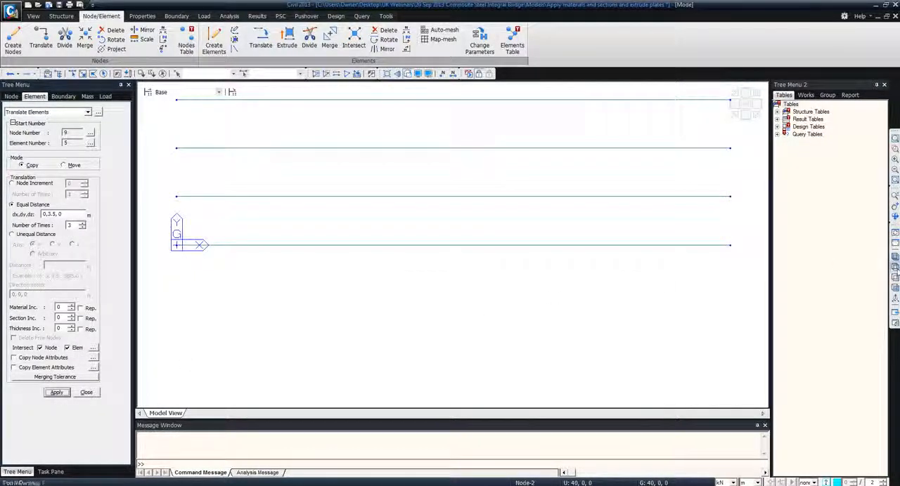
left_click(894, 268)
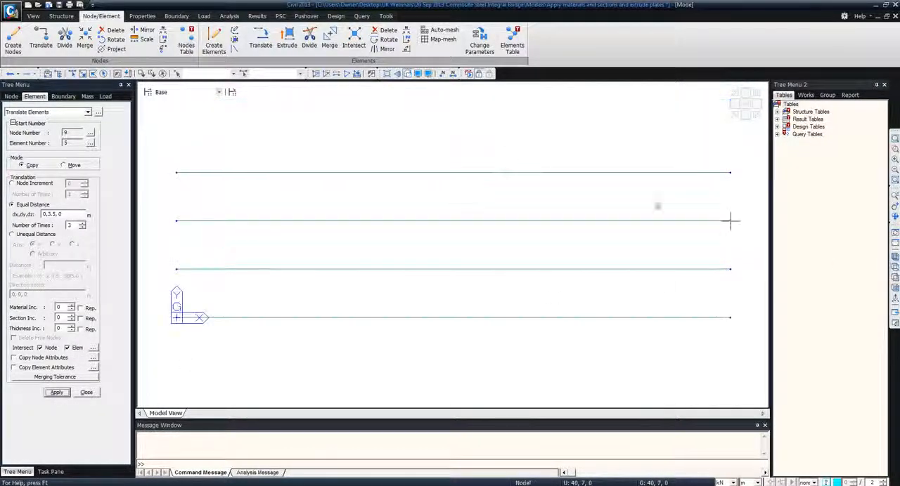
left_click(87, 392)
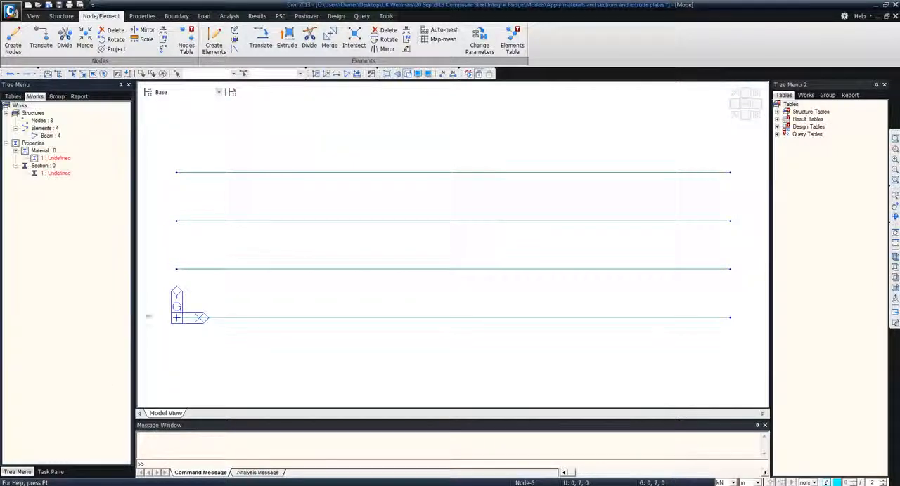
Create a transverse beam element from the origin node to the end node of the outermost copied girder
left_click(215, 46)
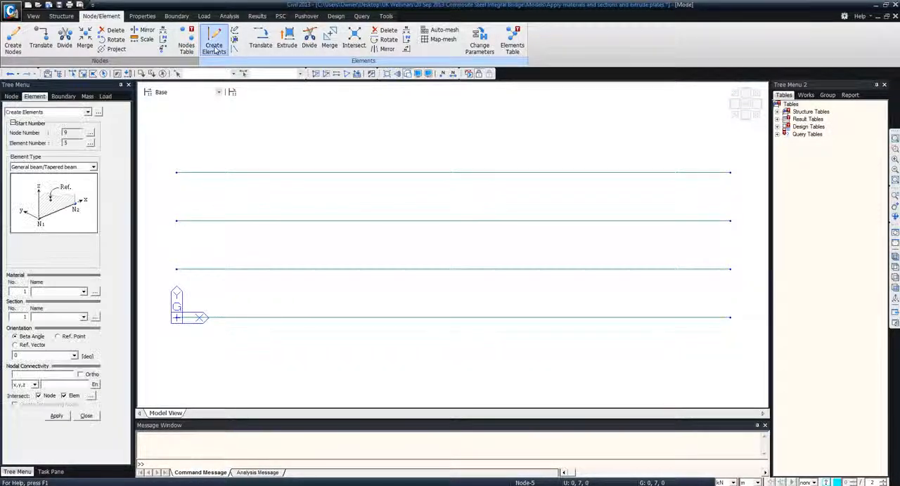
left_click(58, 375)
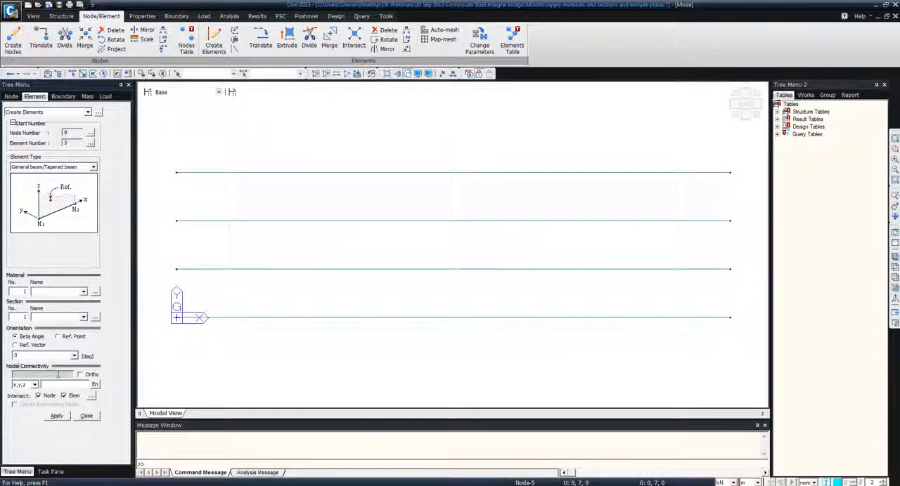
left_click(176, 317)
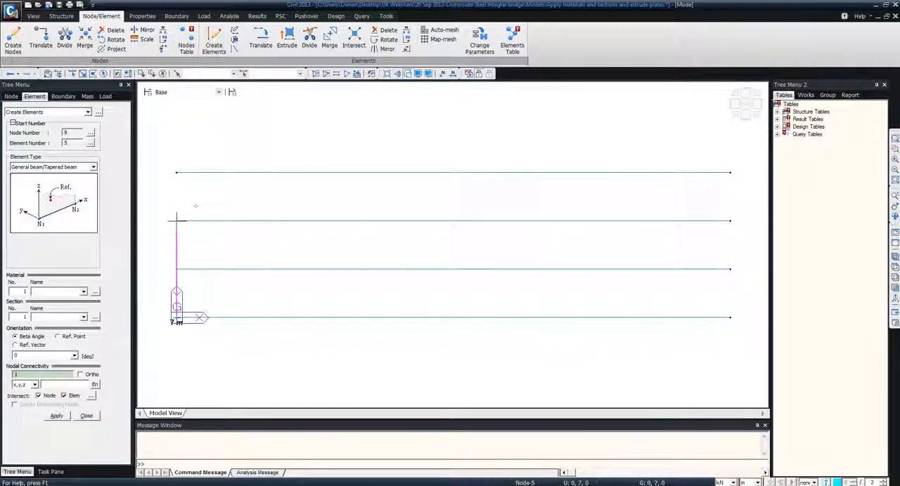
left_click(177, 172)
left_click(86, 415)
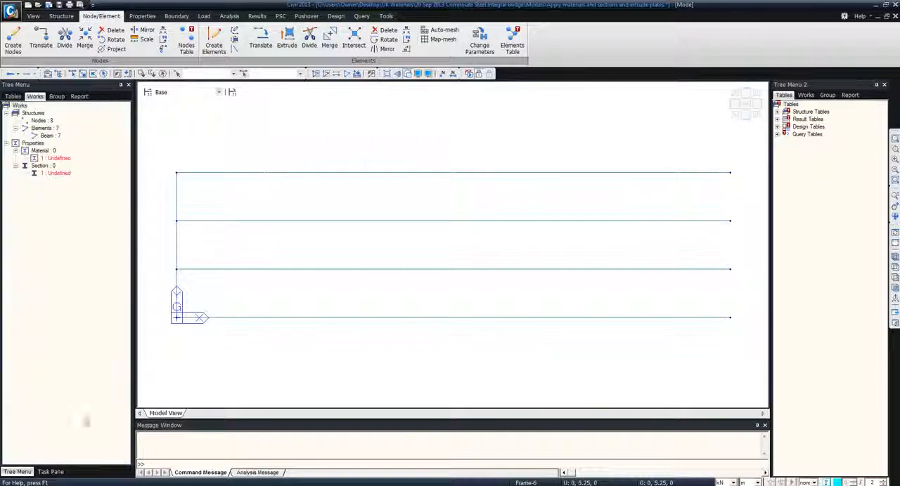
left_click(260, 43)
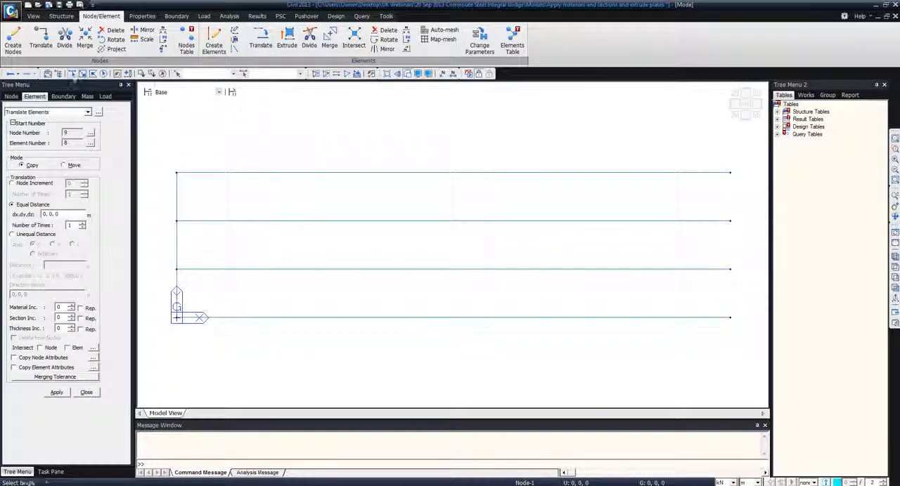
left_click_drag(162, 152, 201, 359)
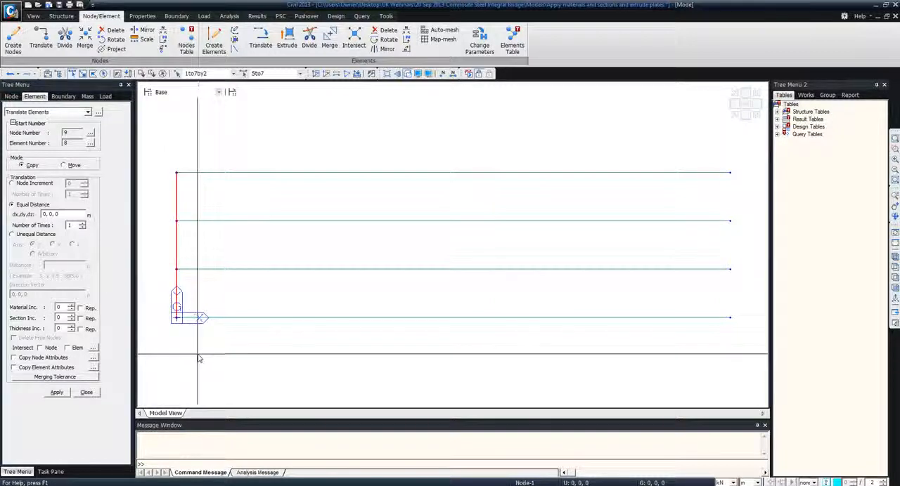
left_click(29, 234)
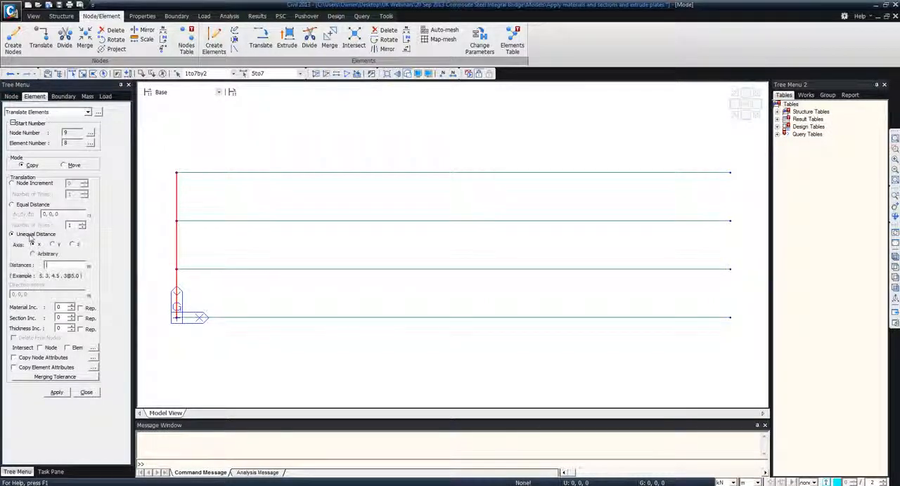
type("20@2.0")
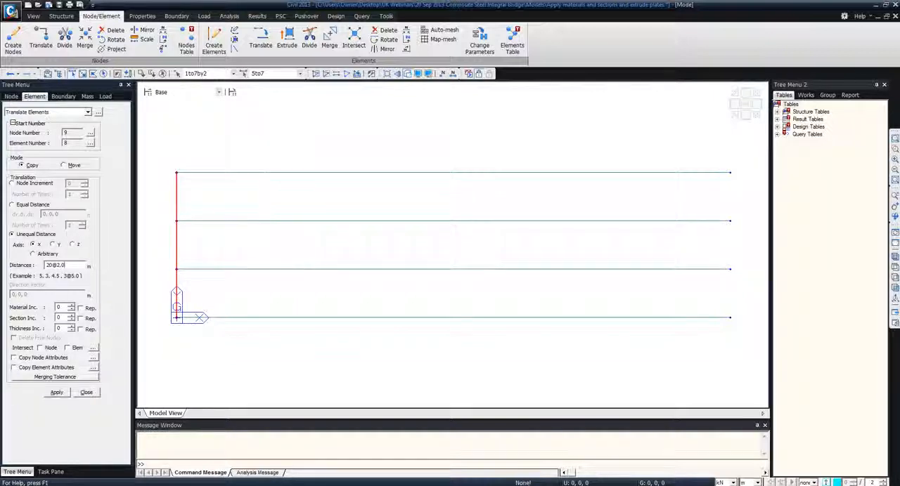
left_click(68, 347)
left_click(56, 392)
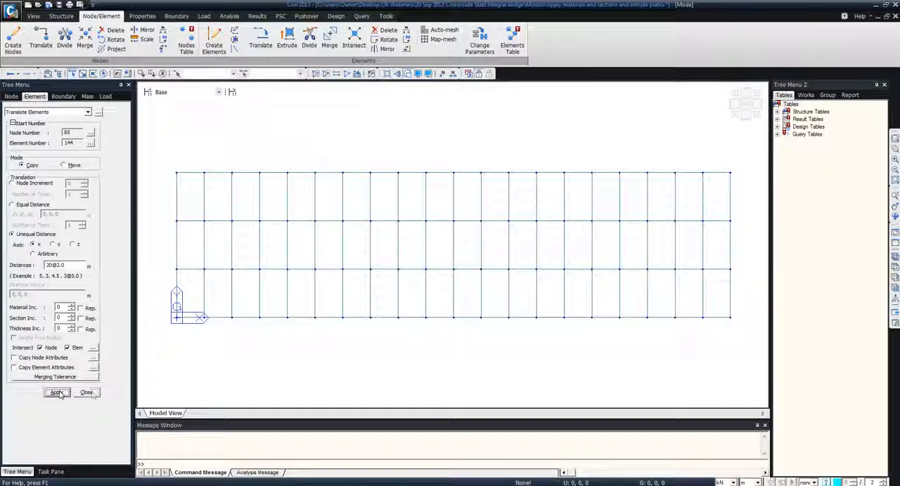
left_click(89, 392)
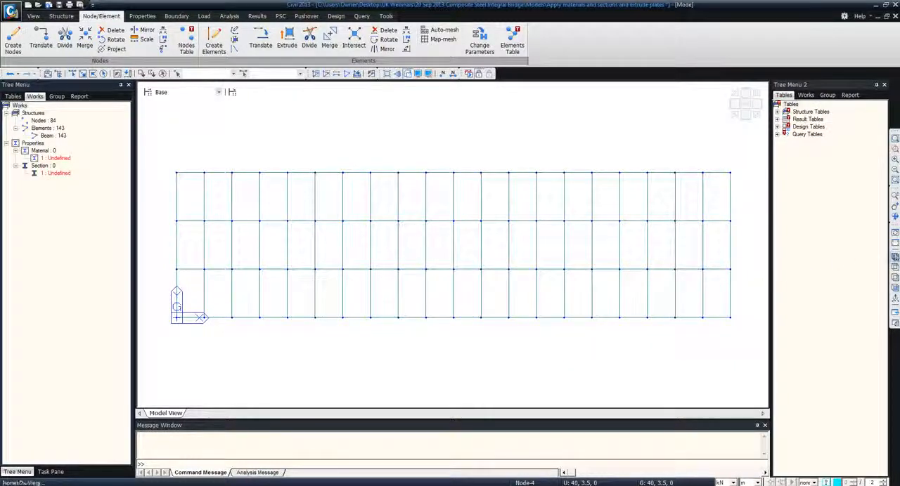
Add a steel material using the EN05(S) standard and the S355 database grade
left_click(894, 256)
left_click(143, 16)
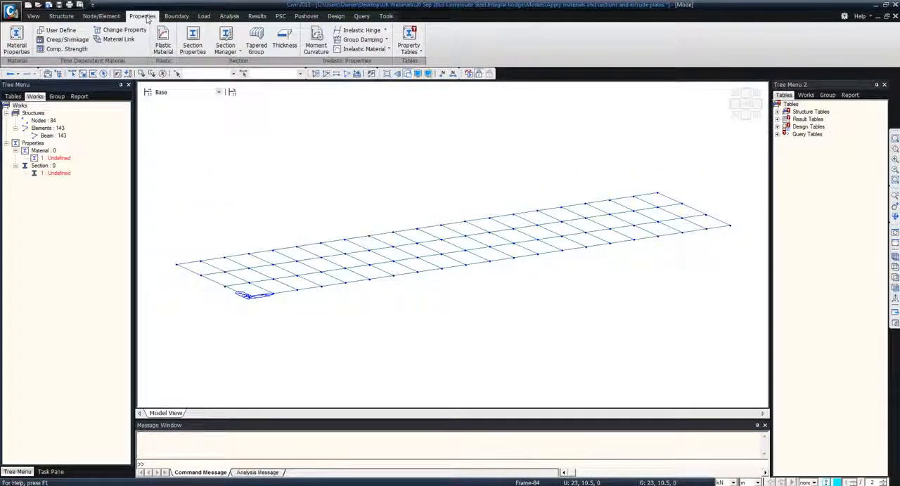
left_click(17, 48)
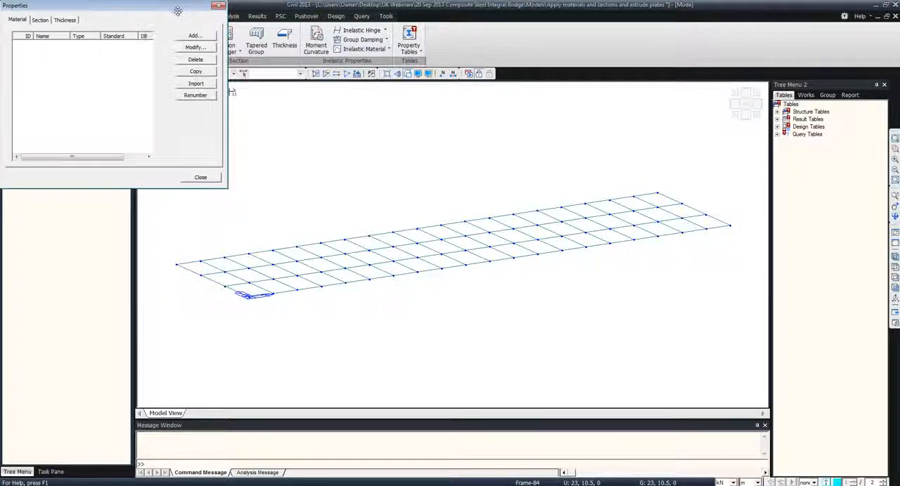
left_click_drag(177, 12, 279, 87)
left_click(287, 103)
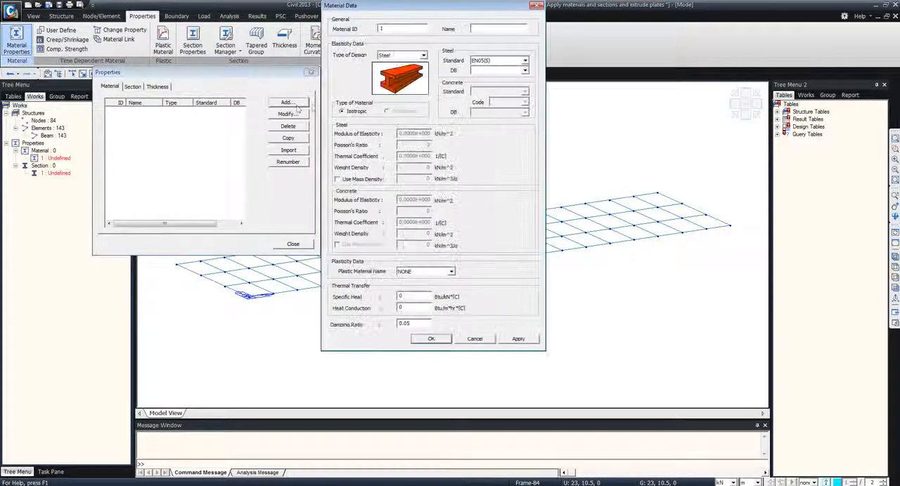
left_click(424, 55)
left_click(423, 56)
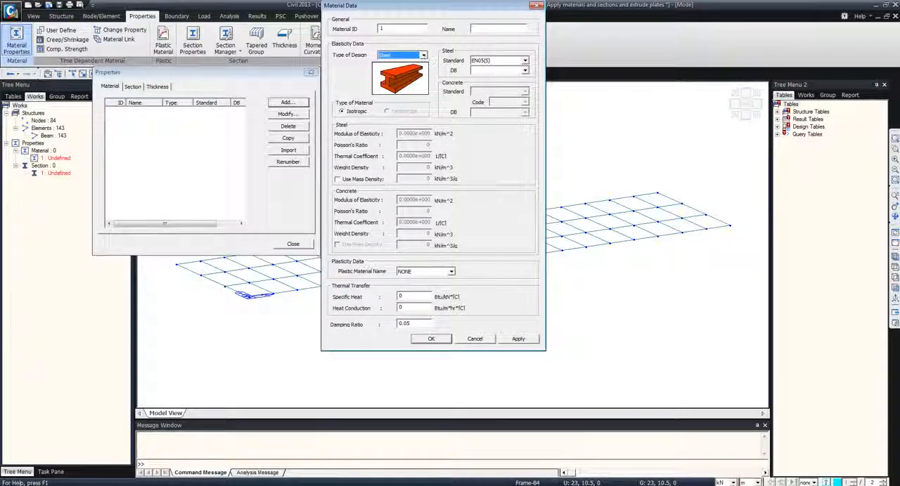
left_click(524, 61)
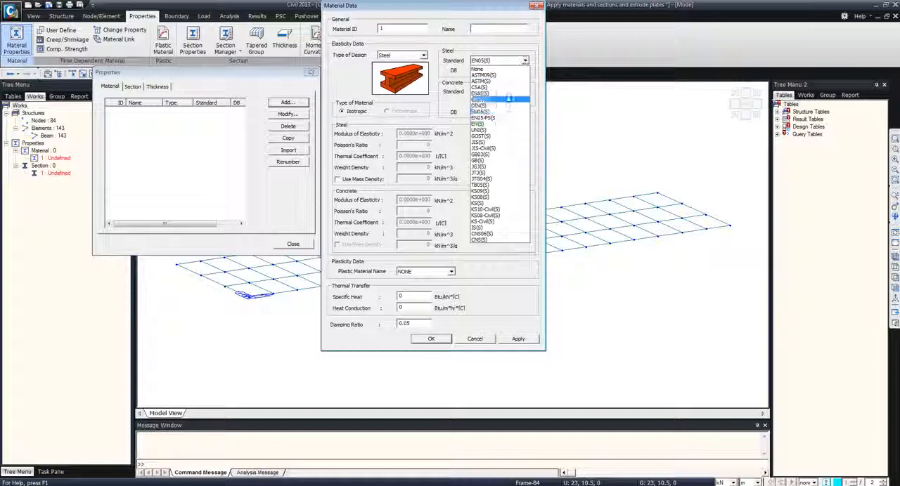
left_click(503, 114)
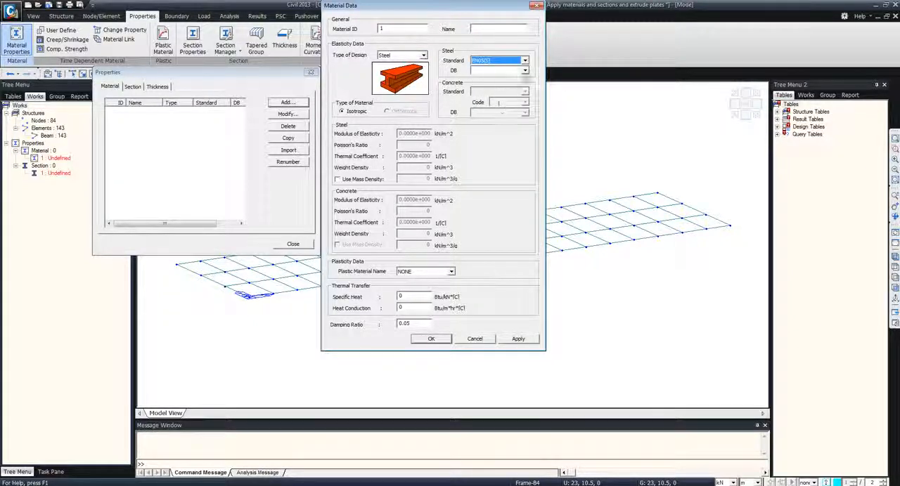
left_click(525, 71)
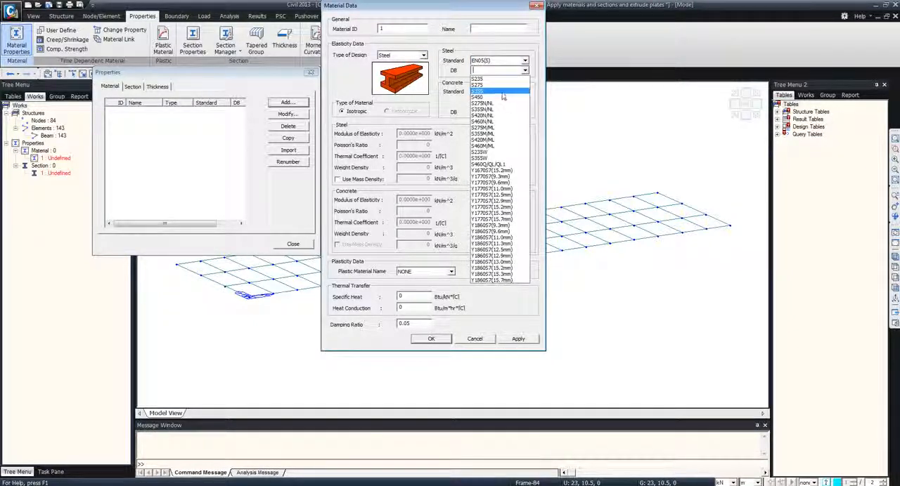
left_click(501, 90)
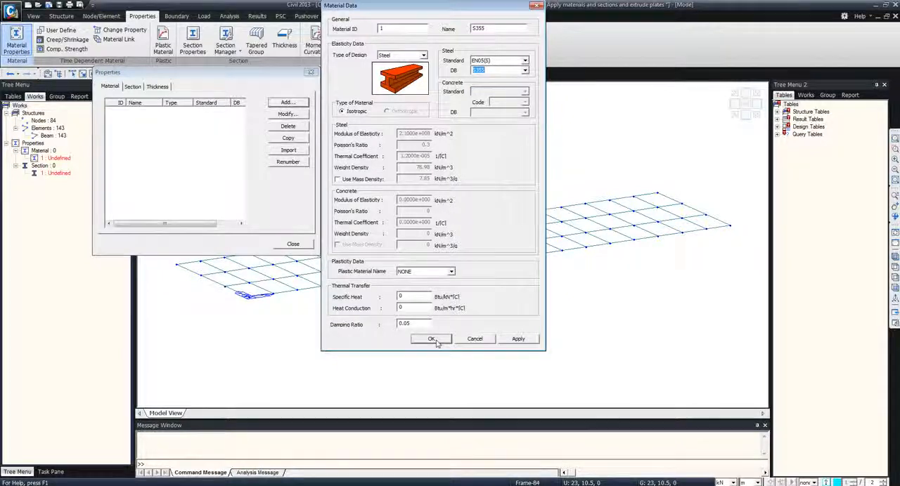
left_click(436, 342)
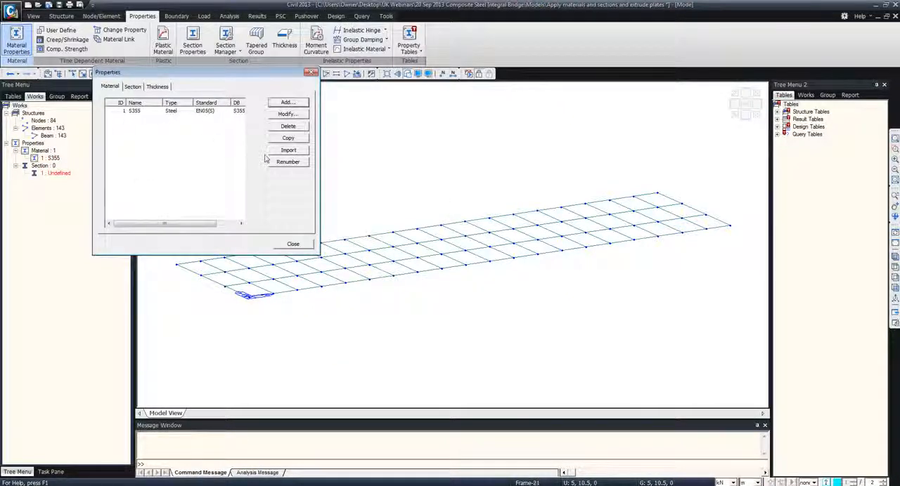
Import all materials from the Materials and Section Database file in the Database folder, keeping their IDs
left_click(288, 150)
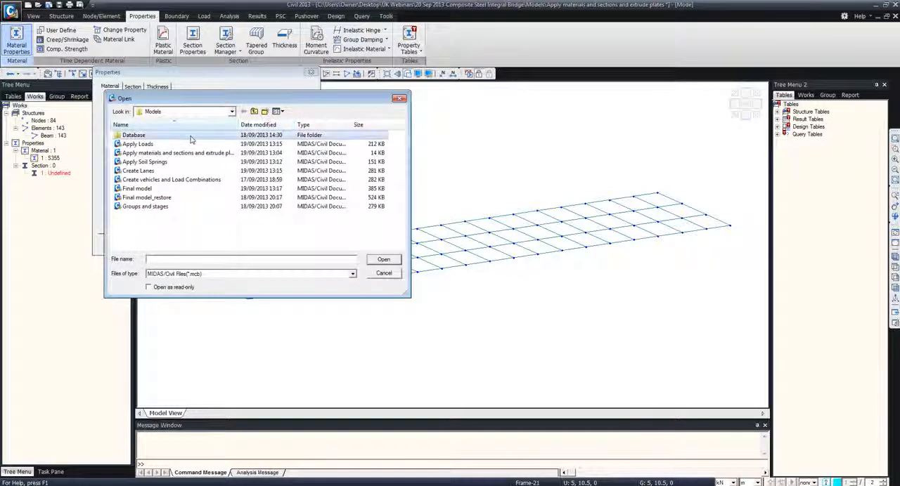
double_click(133, 135)
left_click_drag(204, 98, 494, 97)
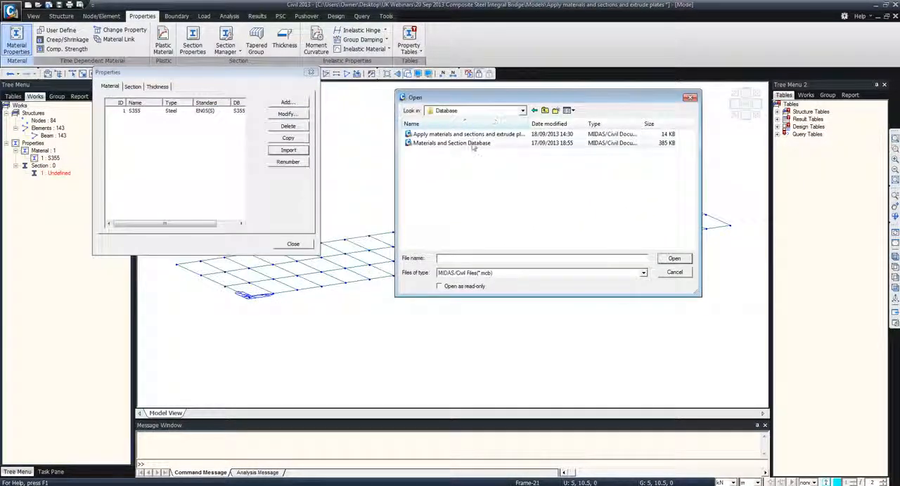
left_click(473, 144)
double_click(473, 144)
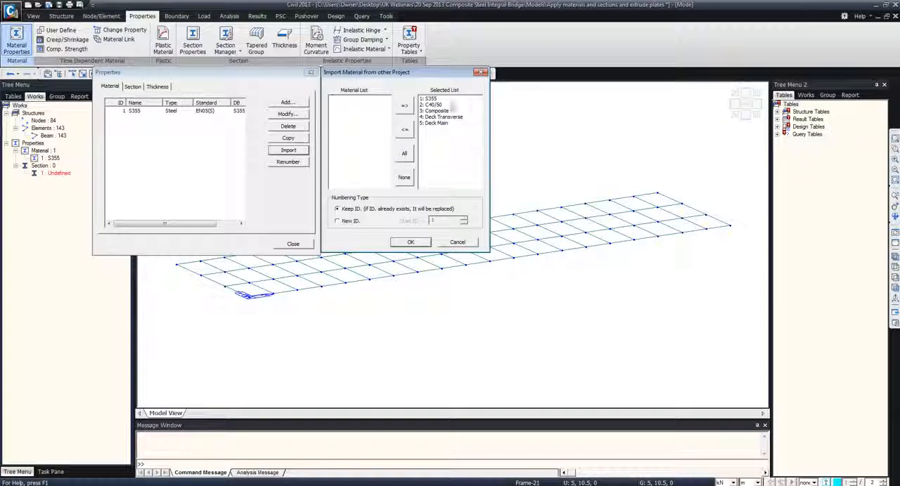
left_click(411, 242)
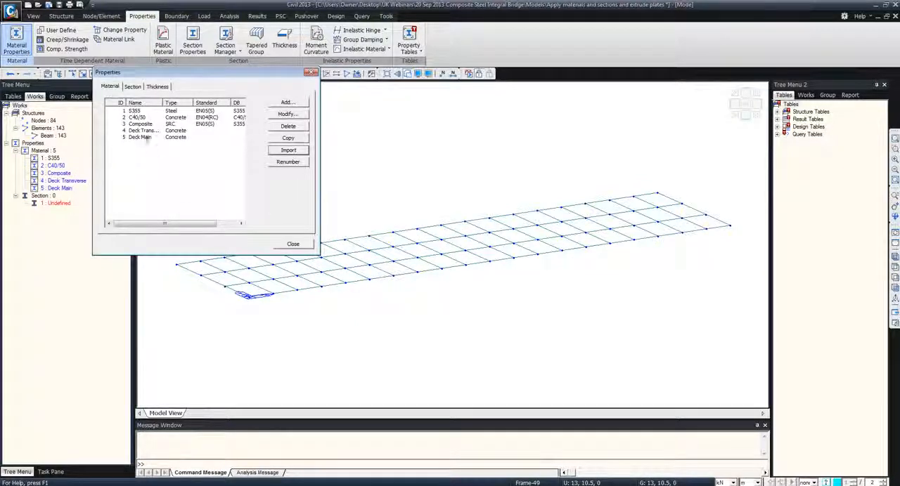
Add section 1 as a UB 305x165x54 I-section from the BS4-93 database
left_click(133, 87)
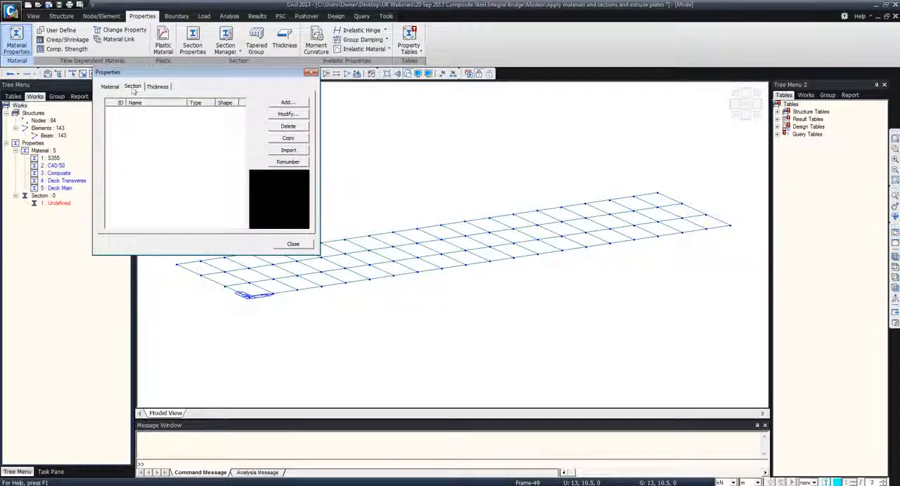
left_click_drag(194, 66, 277, 69)
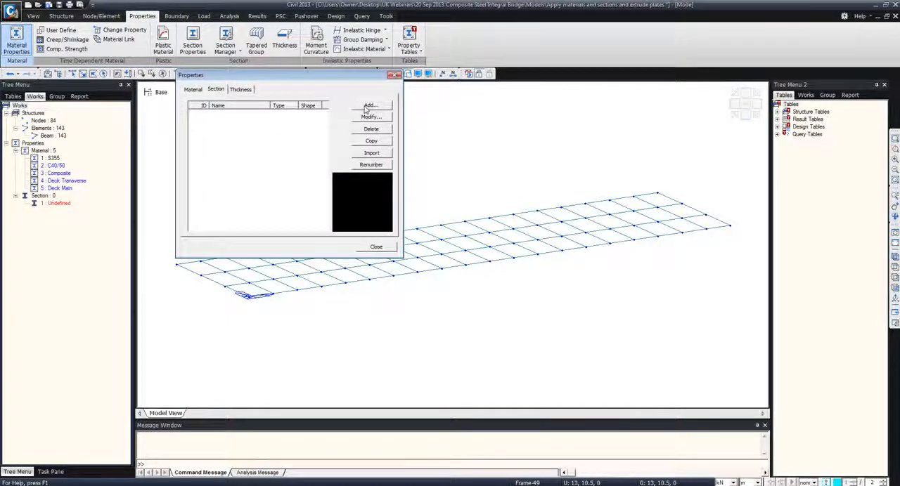
left_click(365, 106)
left_click_drag(203, 175, 414, 59)
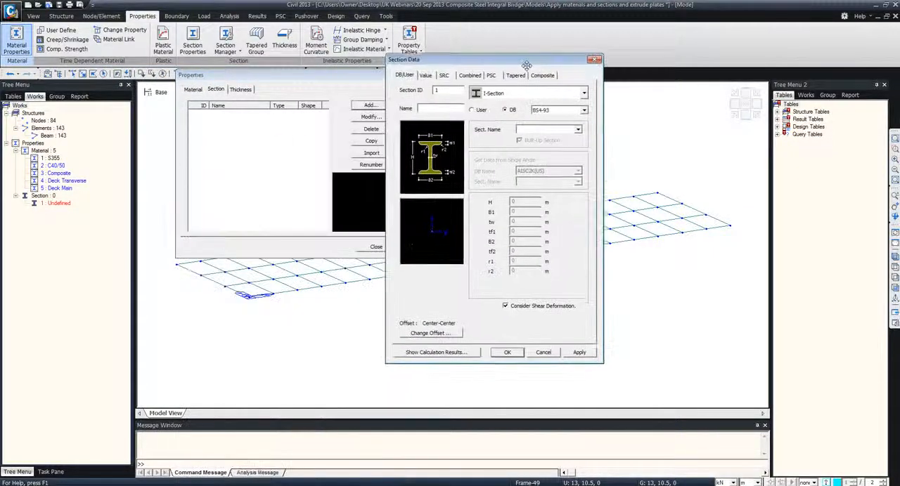
left_click(583, 93)
left_click(570, 101)
left_click(584, 110)
left_click(569, 155)
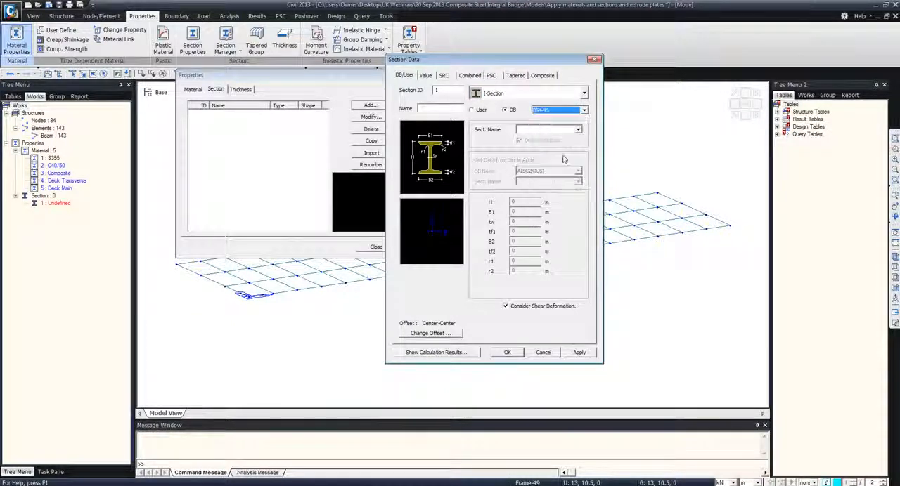
left_click(577, 130)
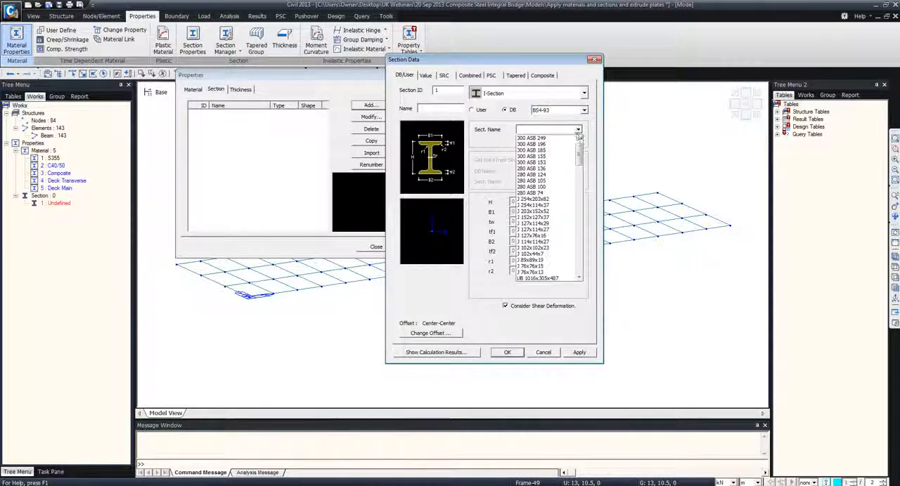
left_click_drag(579, 157, 579, 224)
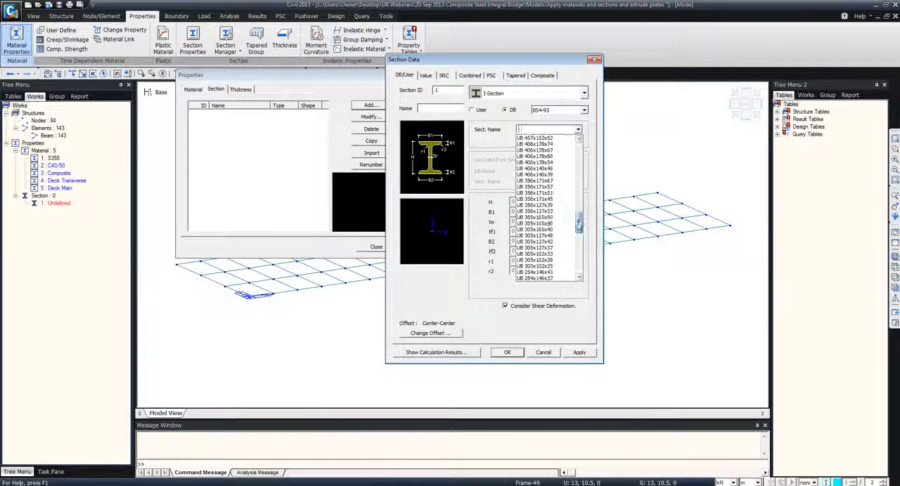
left_click(552, 223)
Check the calculated section properties of the UB 305x165x54 and accept the section
left_click(436, 353)
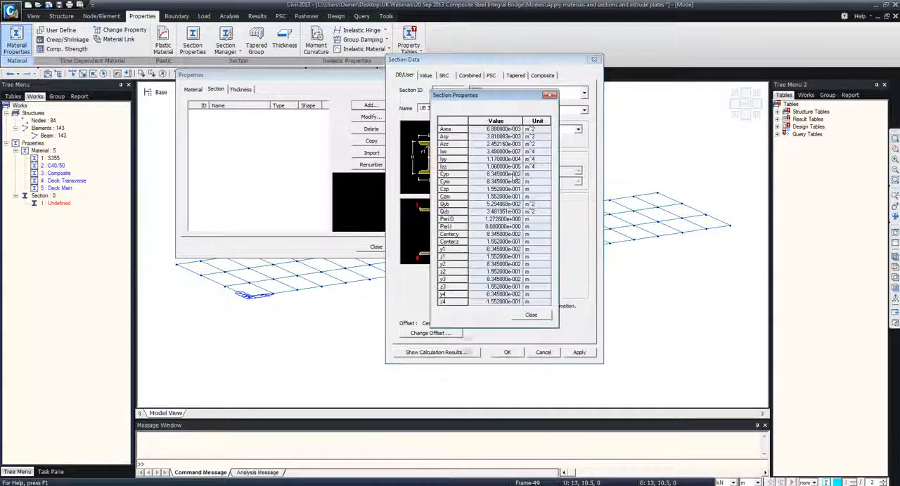
left_click_drag(480, 94, 669, 101)
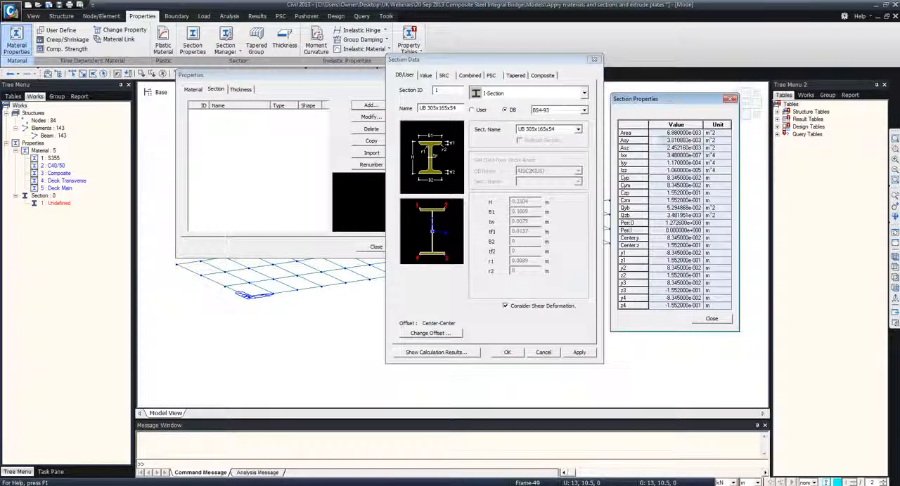
left_click(712, 320)
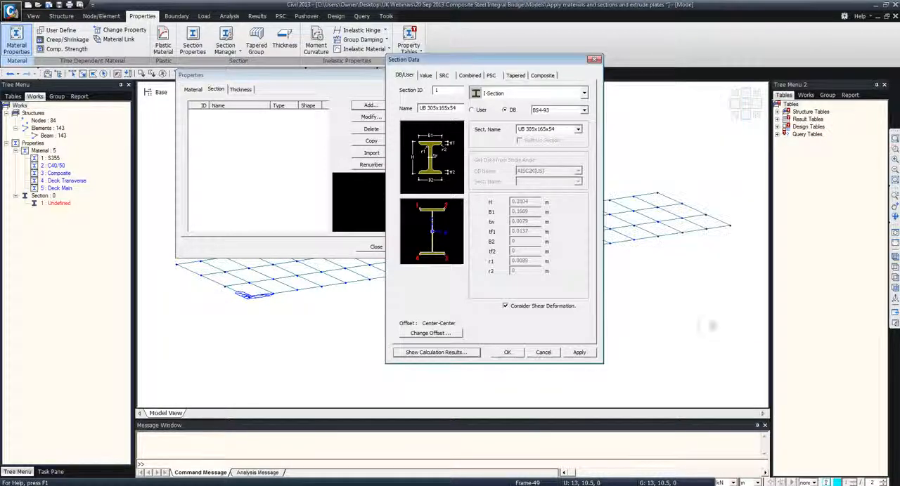
left_click(507, 352)
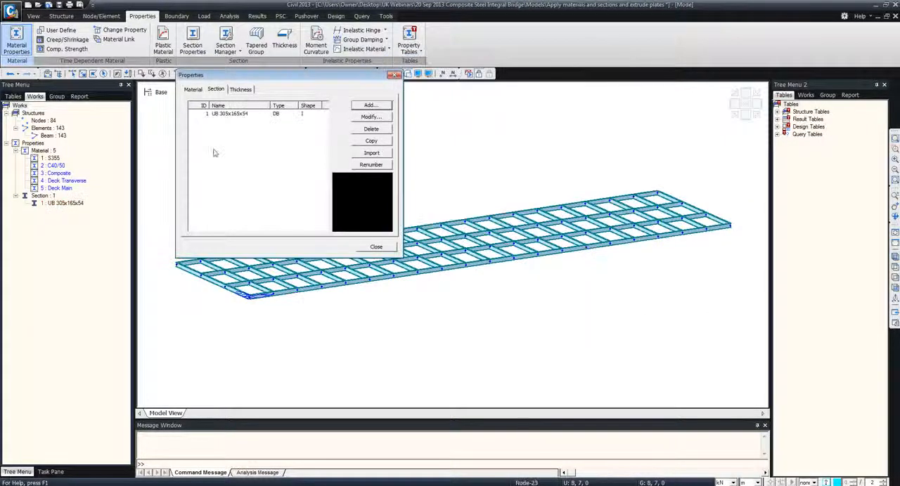
Import all sections from the Materials and Section Database file in the Database folder, keeping their IDs
left_click(371, 153)
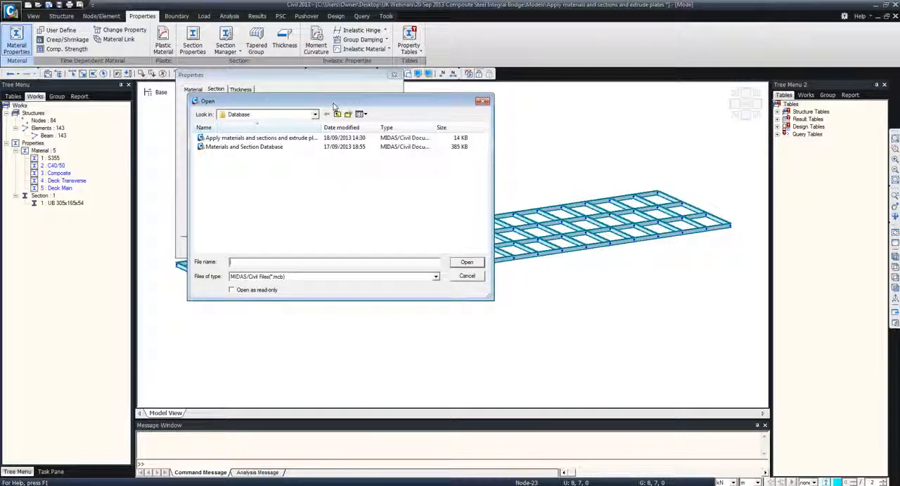
left_click(281, 147)
left_click(466, 262)
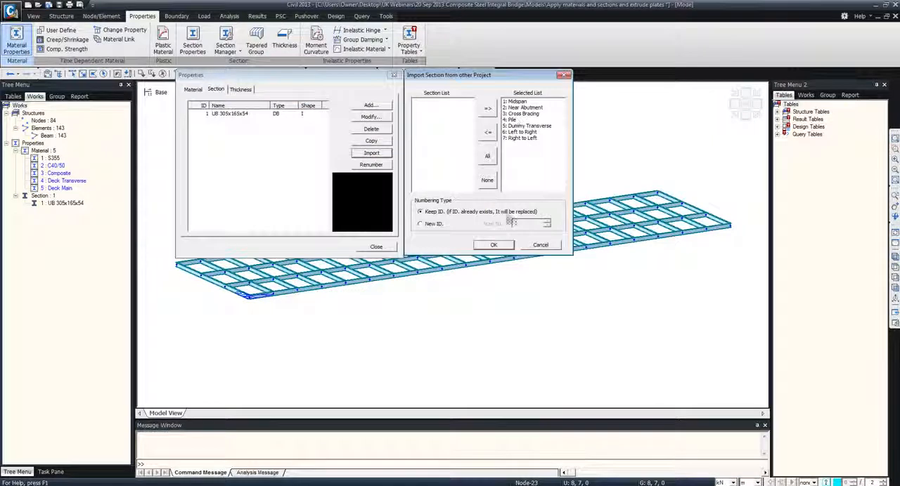
left_click(502, 247)
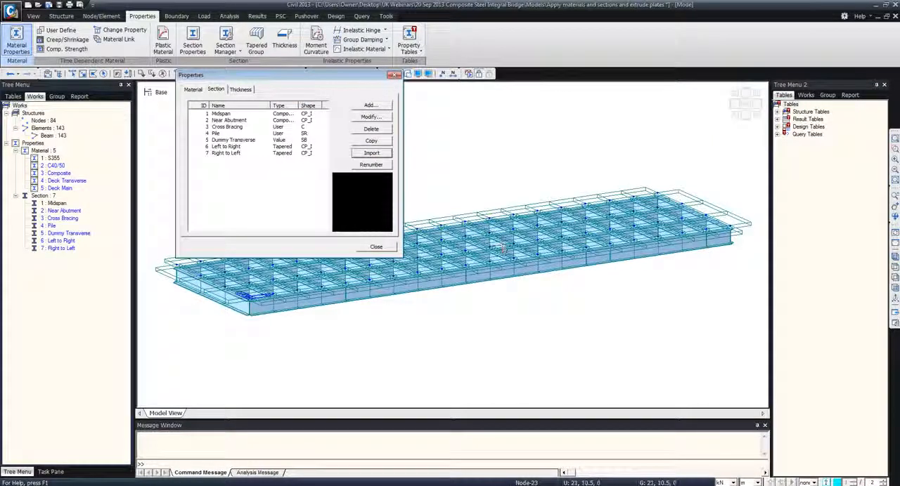
Examine the shape preview of each imported section, from Midspan through Right to Left
left_click(229, 114)
left_click(229, 120)
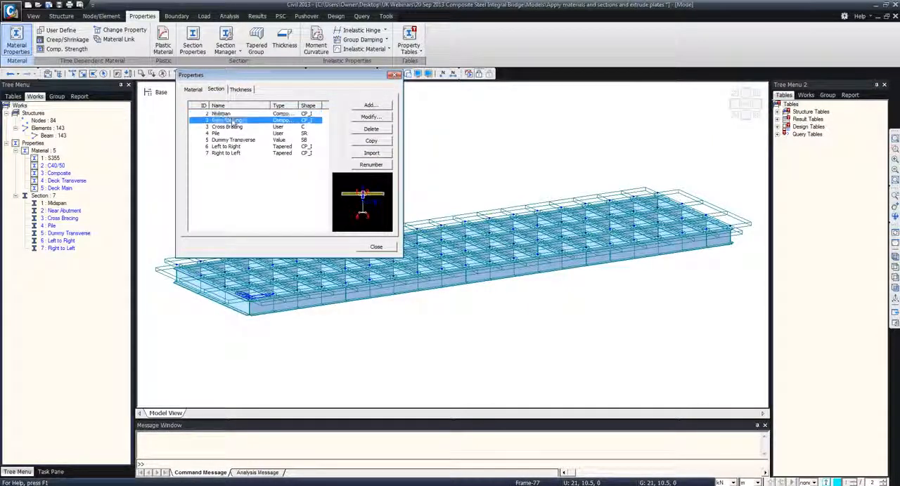
left_click(232, 127)
left_click(231, 133)
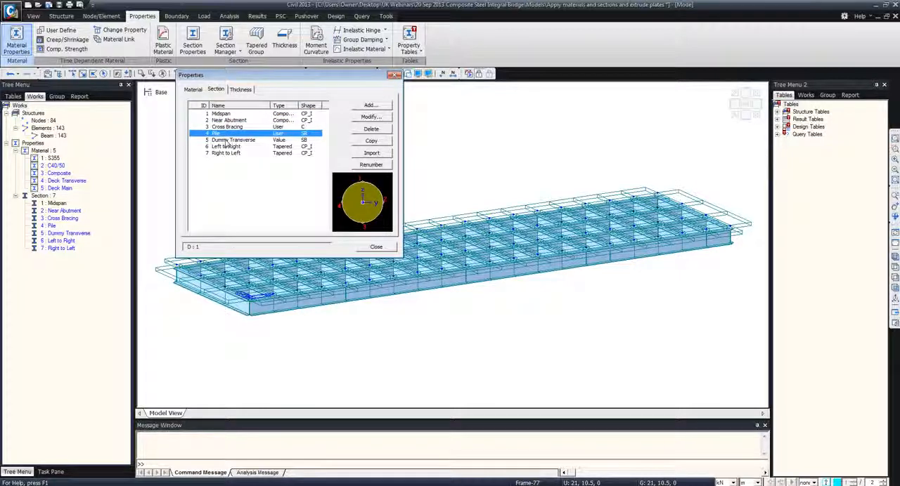
left_click(227, 140)
left_click(226, 146)
left_click(237, 153)
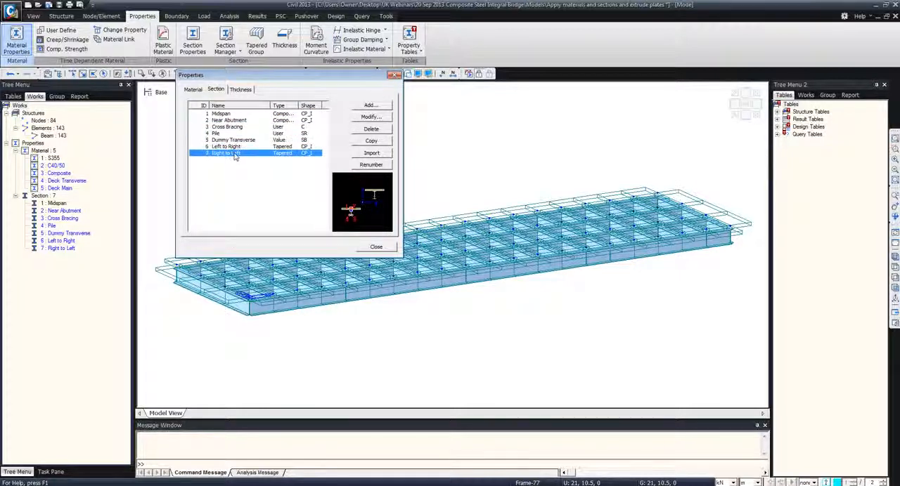
Try taking the Midspan section's materials from the database, using EN04(RC) C30/37 concrete and an EN05(S) steel grade
left_click(223, 115)
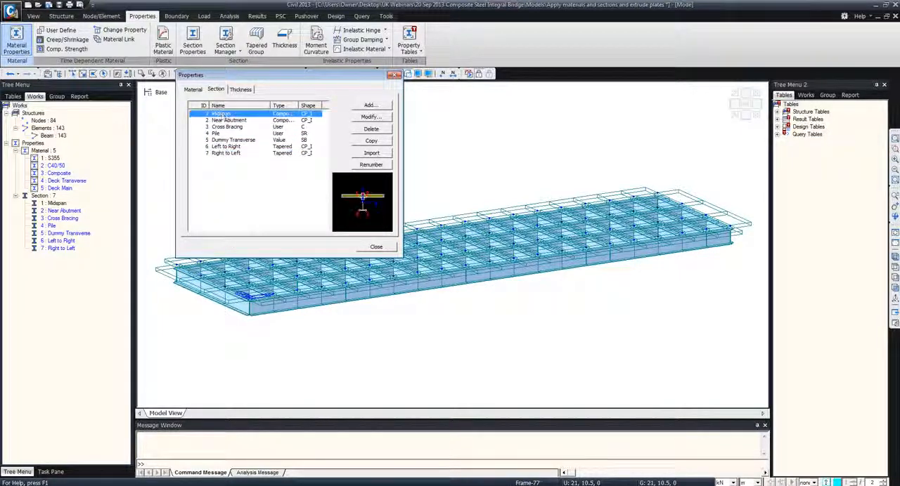
left_click(369, 117)
left_click_drag(310, 178, 554, 69)
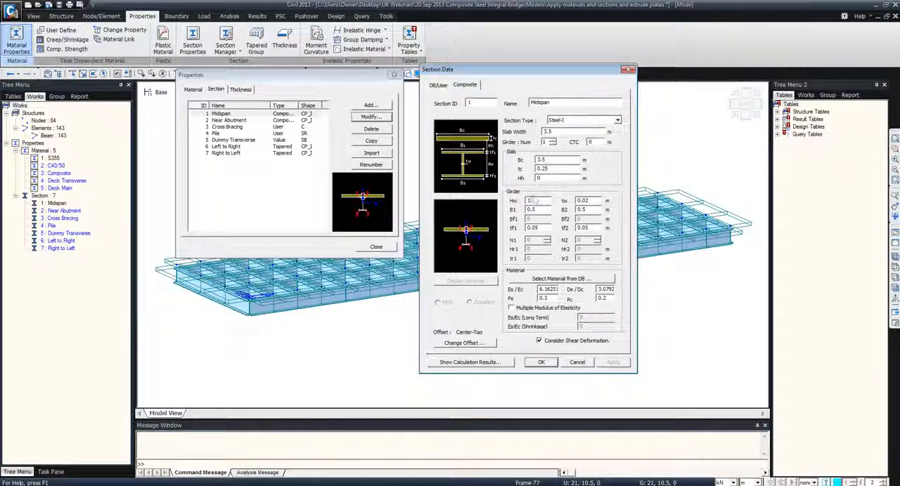
left_click(561, 279)
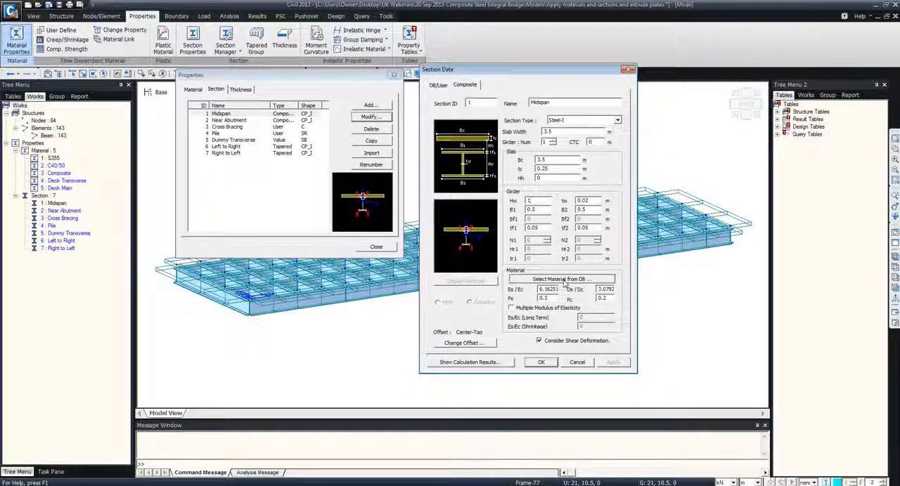
left_click_drag(629, 280, 653, 267)
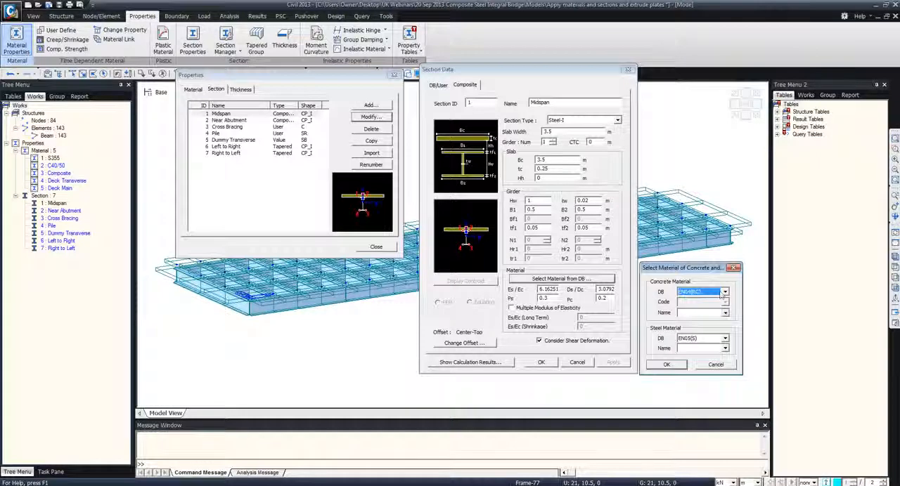
left_click(724, 313)
left_click(724, 346)
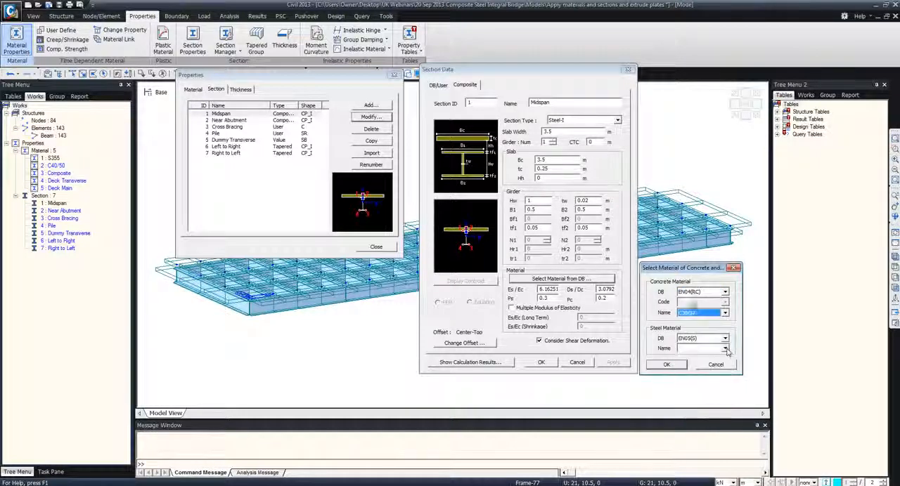
left_click(725, 349)
left_click(699, 369)
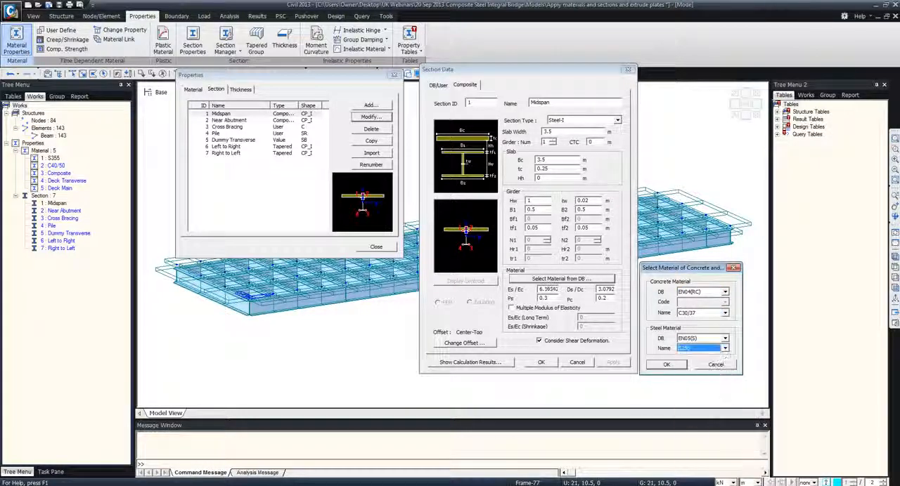
left_click(667, 364)
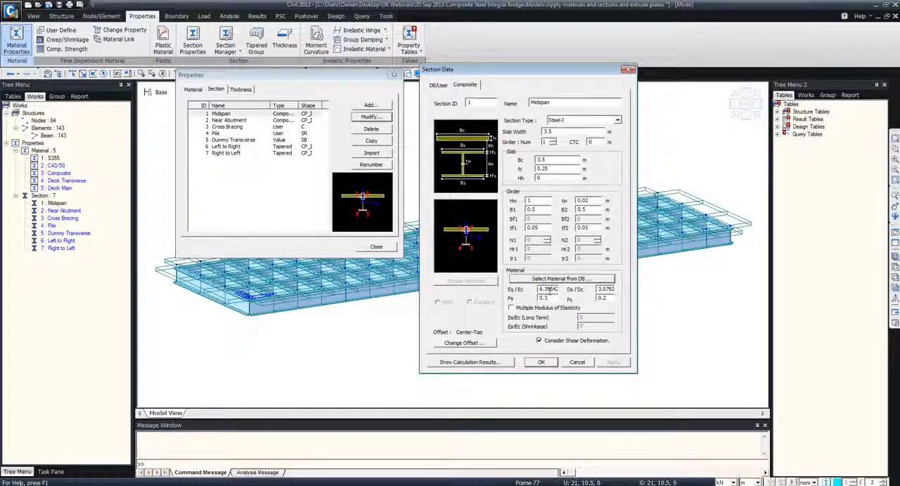
Review the Midspan section's calculated properties before and after composite action, and leave the section definitions without saving the edit
left_click(503, 363)
left_click_drag(495, 108, 700, 96)
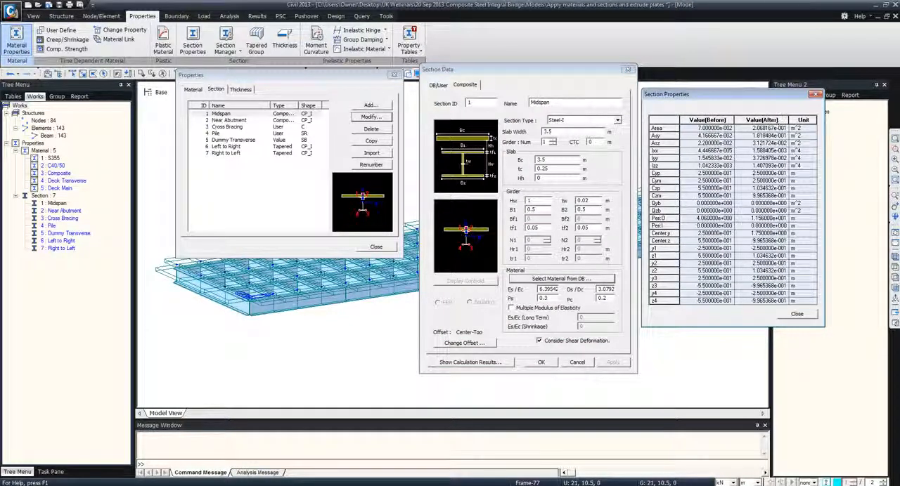
left_click(797, 315)
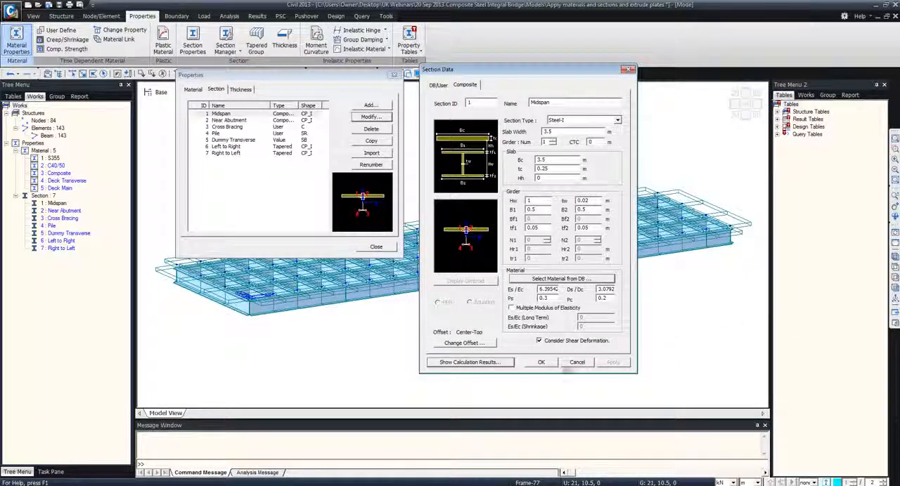
left_click(577, 362)
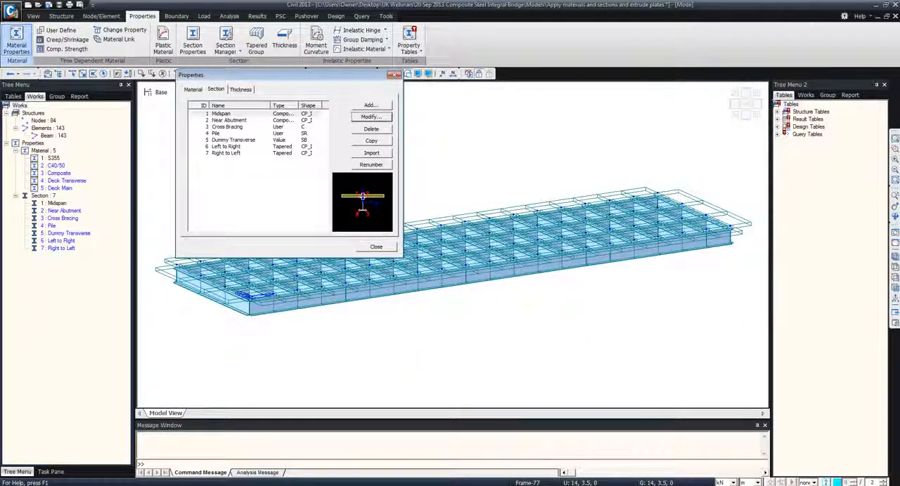
left_click(377, 248)
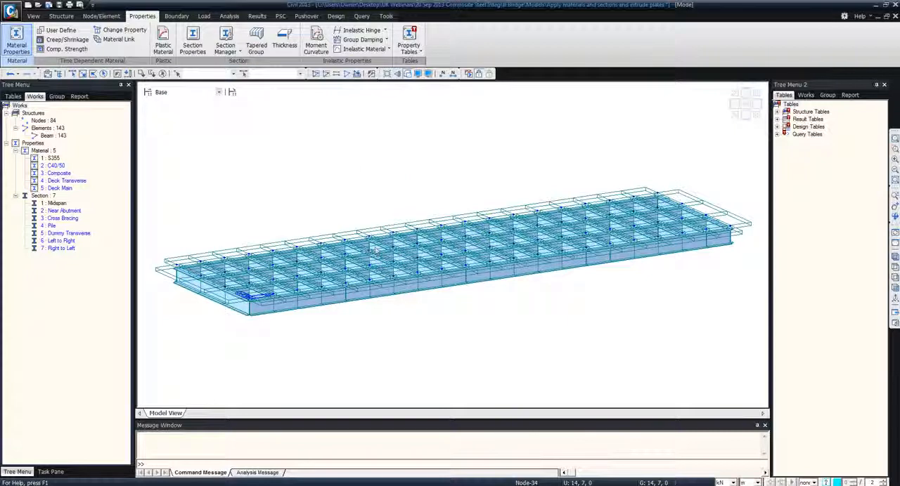
In a plan wireframe view, assign the Deck Transverse material and the Dummy Transverse section to all transverse beams
left_click(408, 74)
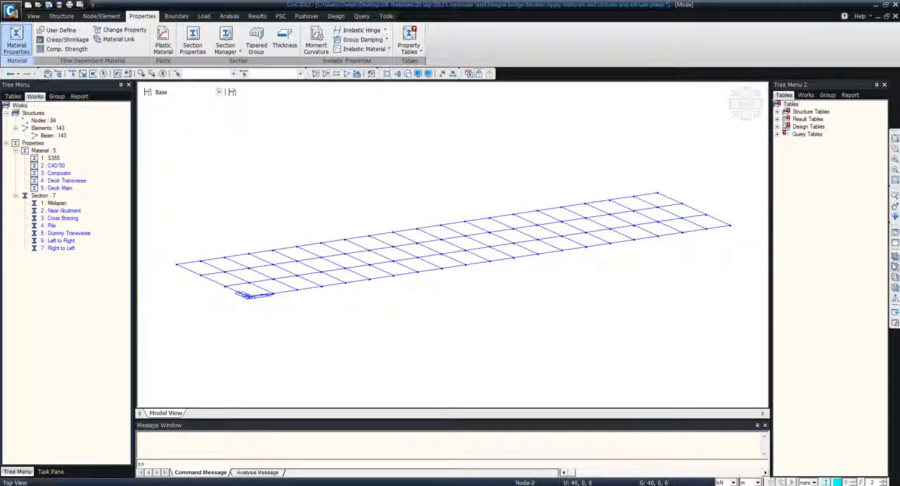
left_click(895, 267)
left_click(73, 74)
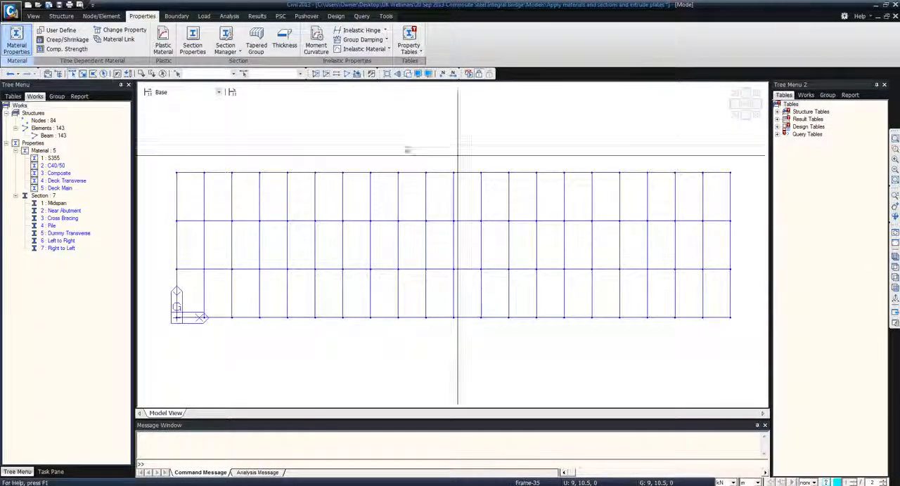
left_click_drag(738, 188, 169, 205)
left_click_drag(739, 239, 167, 251)
left_click_drag(740, 288, 174, 303)
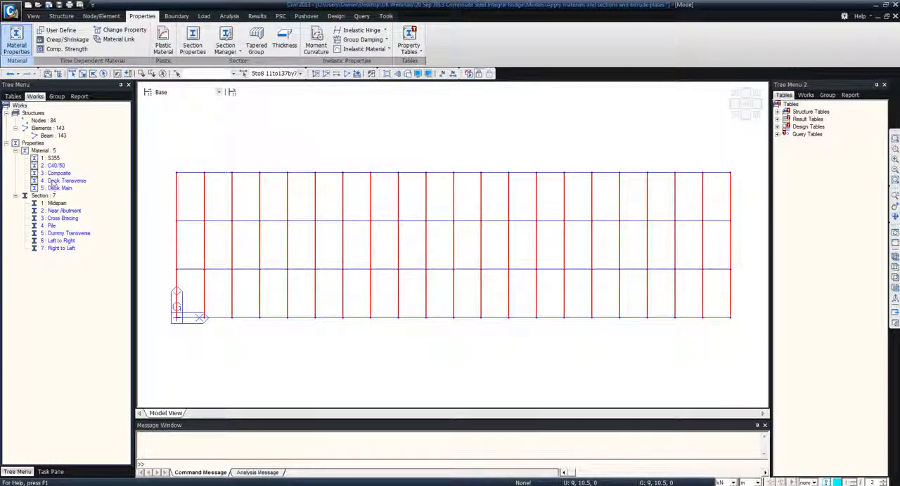
left_click(60, 180)
left_click_drag(82, 189, 220, 182)
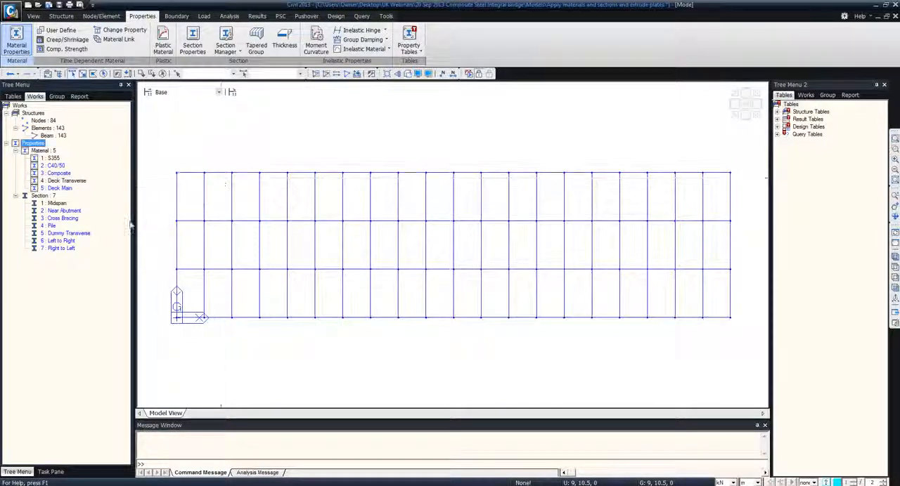
left_click(80, 182)
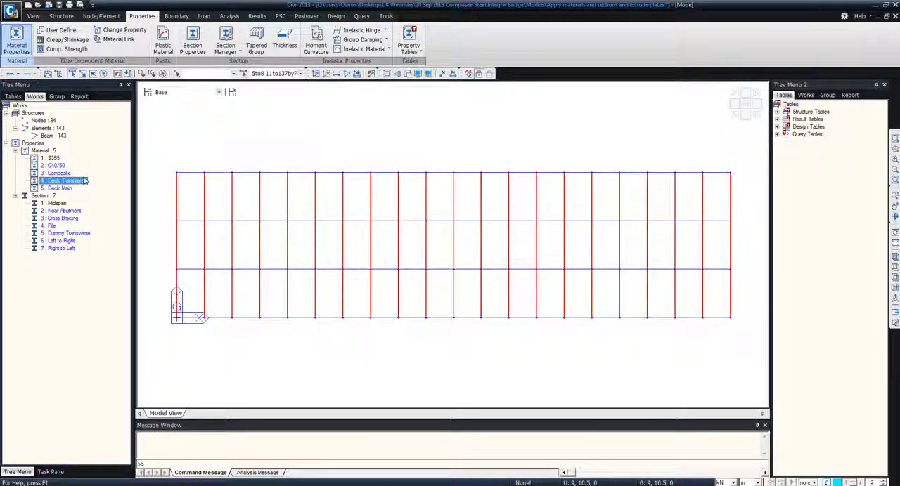
left_click_drag(70, 234, 258, 235)
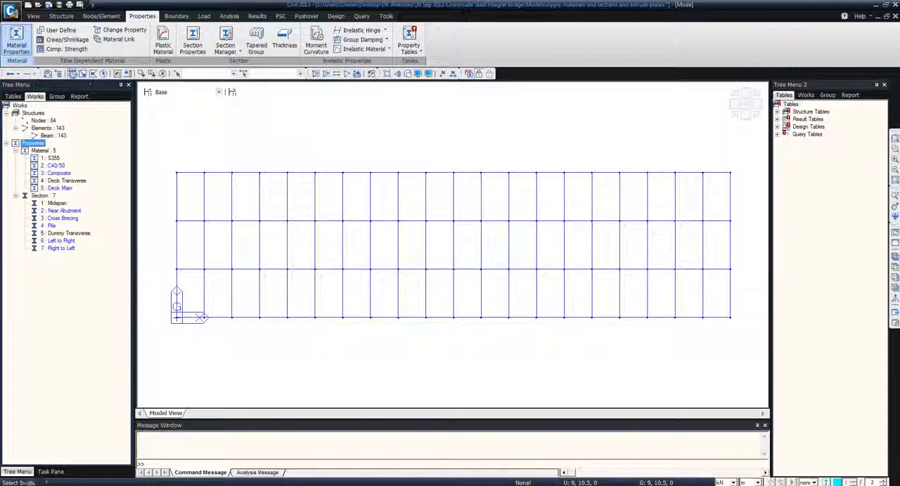
Assign the Cross Bracing section and the S355 material to every fourth line of transverse beams, including both bridge ends
left_click_drag(169, 166, 188, 355)
left_click_drag(283, 163, 296, 334)
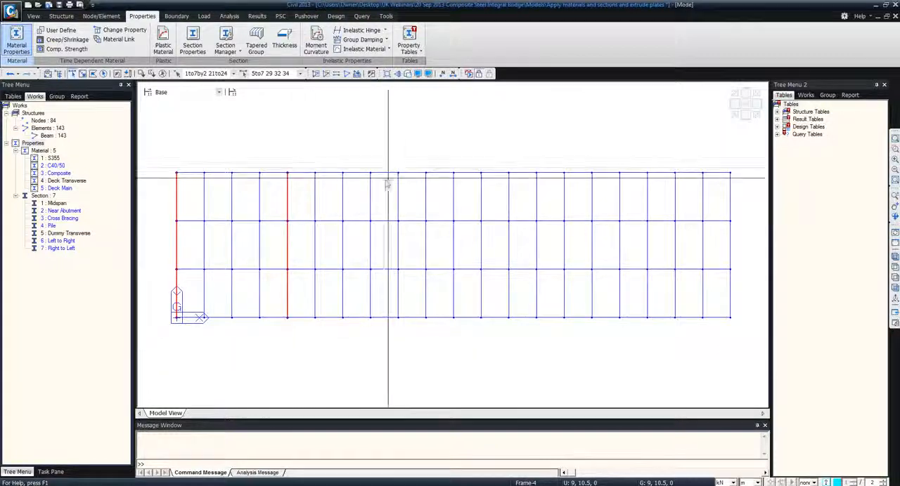
left_click_drag(391, 163, 407, 335)
left_click_drag(493, 155, 525, 344)
left_click_drag(612, 158, 641, 346)
left_click_drag(726, 156, 744, 342)
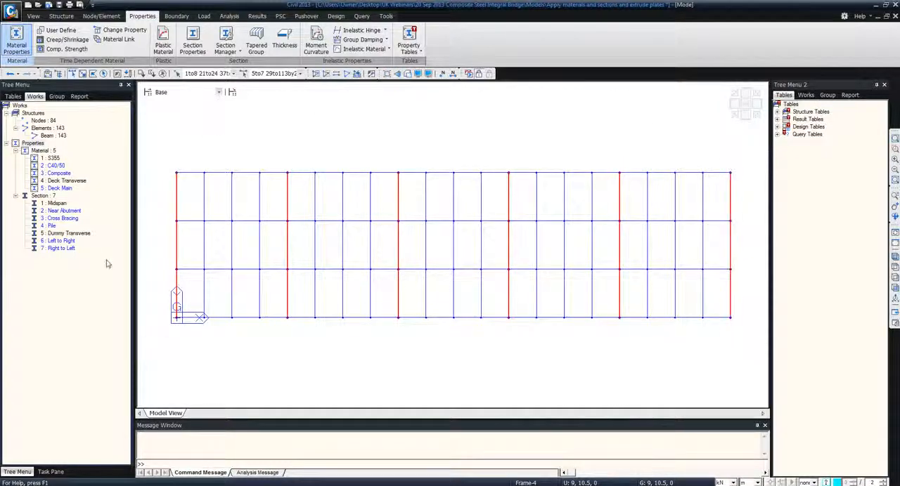
left_click(60, 219)
left_click_drag(85, 223, 173, 209)
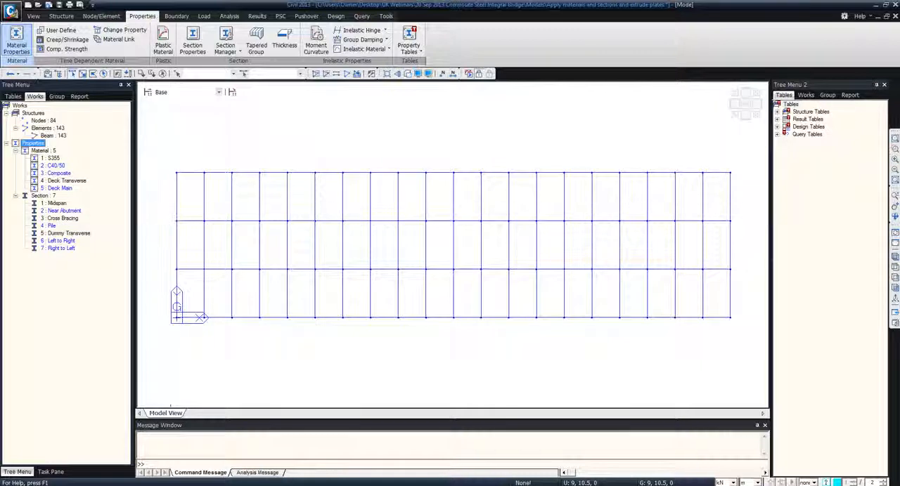
left_click(63, 219)
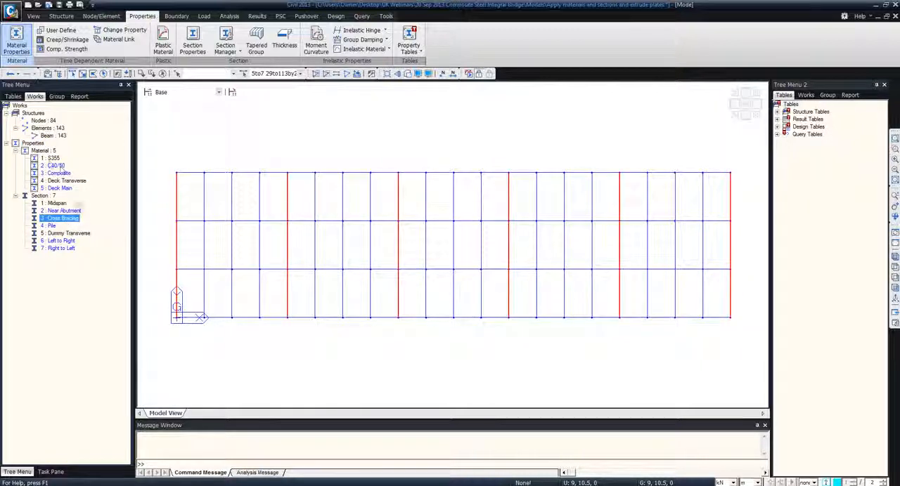
left_click_drag(55, 159, 169, 194)
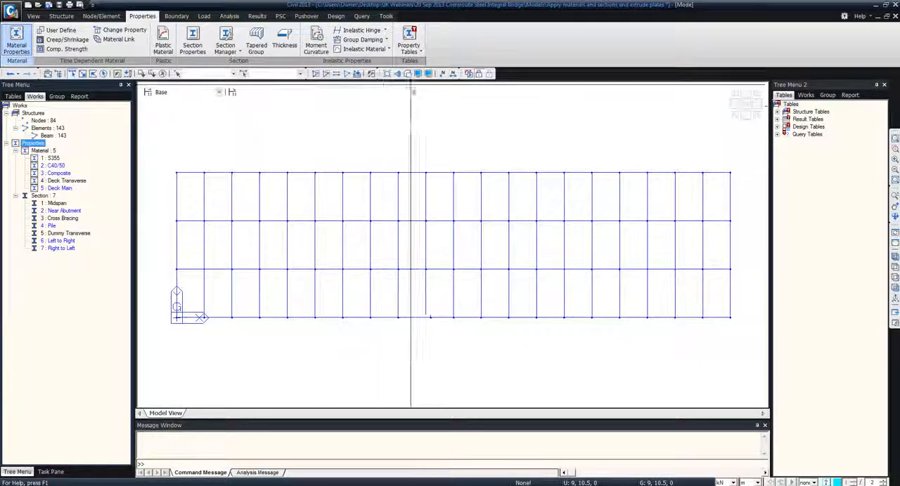
Display the section shapes in an isometric view and examine the cross bracing between the girders at the bridge end
left_click(408, 74)
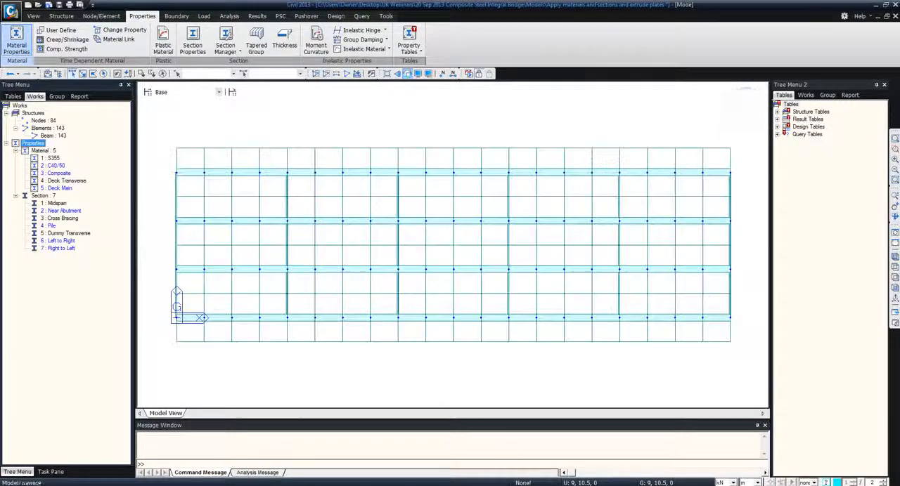
left_click(895, 257)
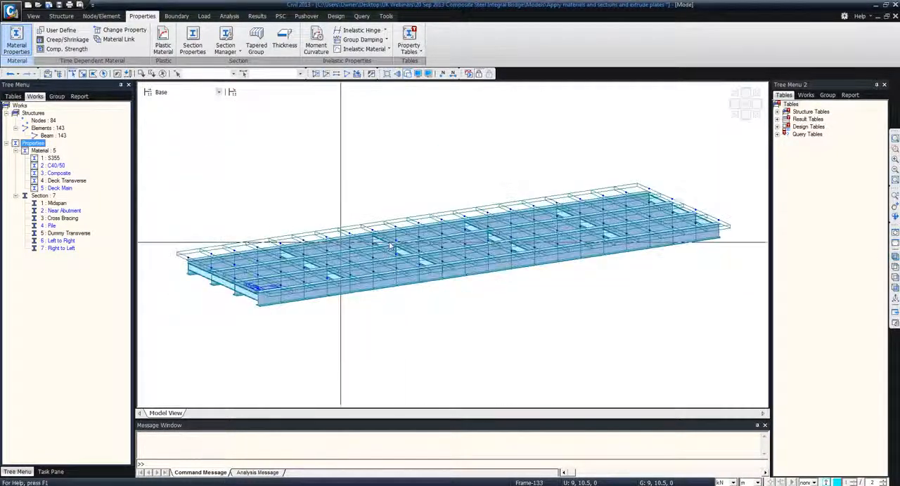
middle_click_drag(219, 275, 247, 271)
scroll(248, 271, "up", 1)
scroll(219, 268, "up", 5)
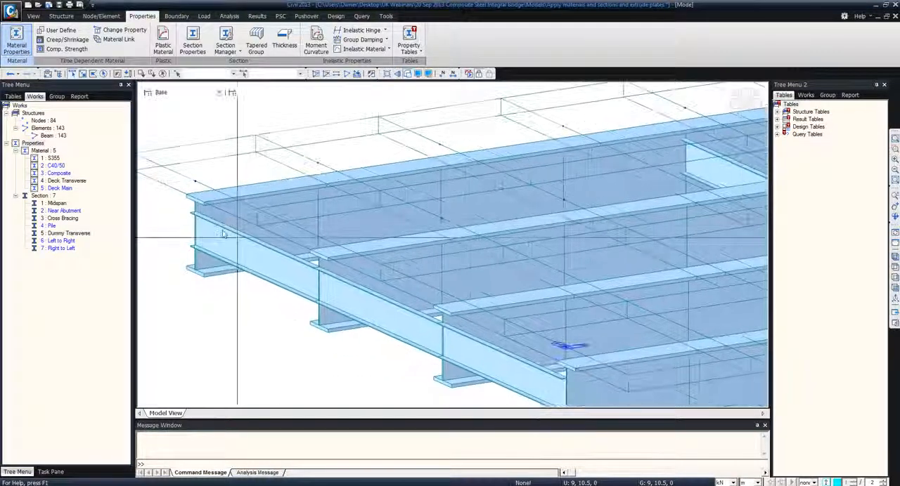
Review the Cross Bracing section's channel dimensions and offset settings, leaving the definition without changes
left_click(69, 219)
right_click(69, 220)
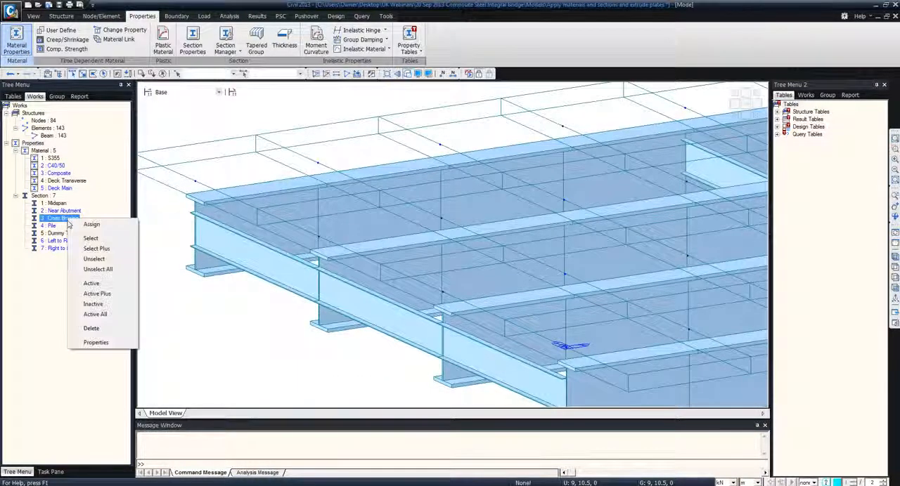
left_click(105, 347)
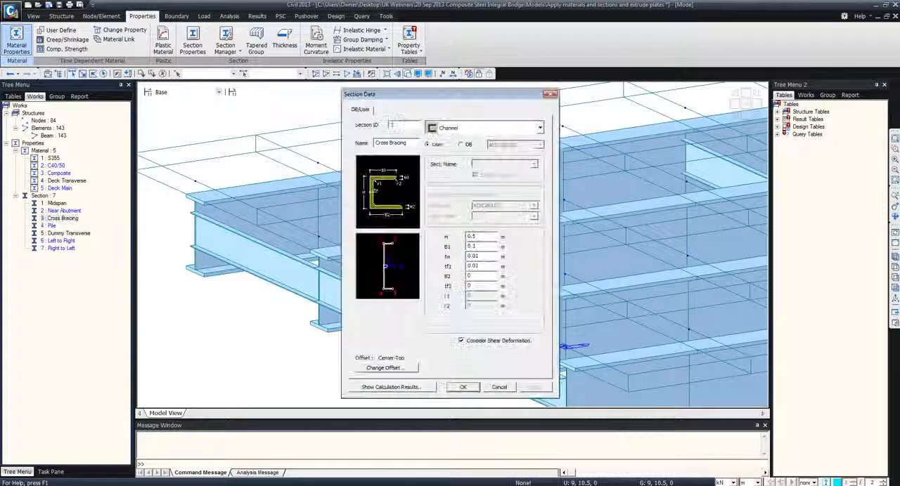
left_click(387, 368)
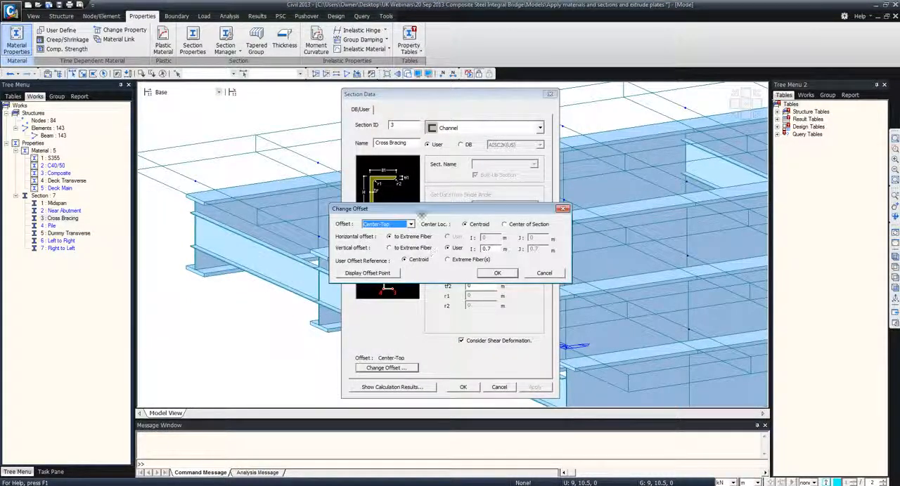
left_click_drag(422, 210, 522, 212)
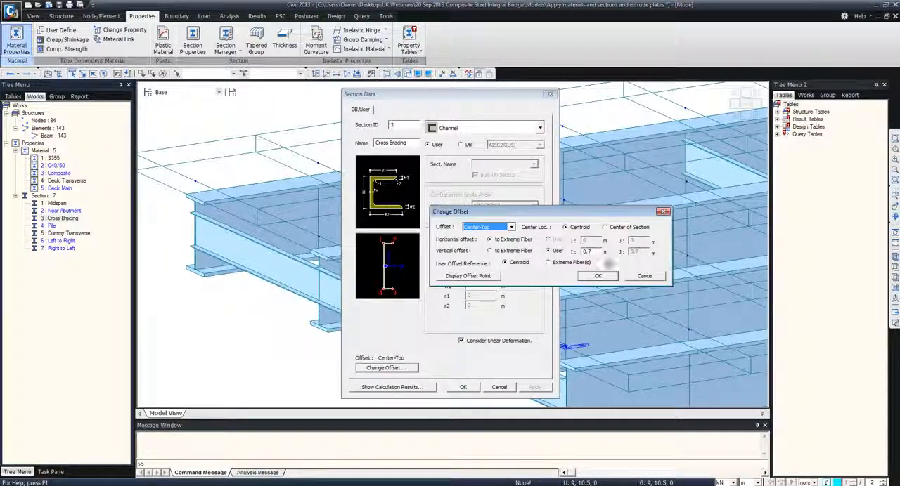
left_click(641, 277)
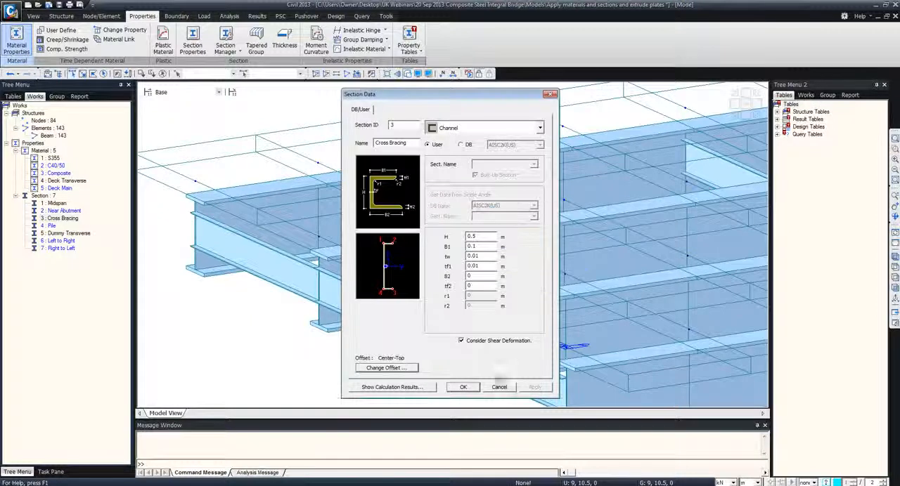
left_click(499, 387)
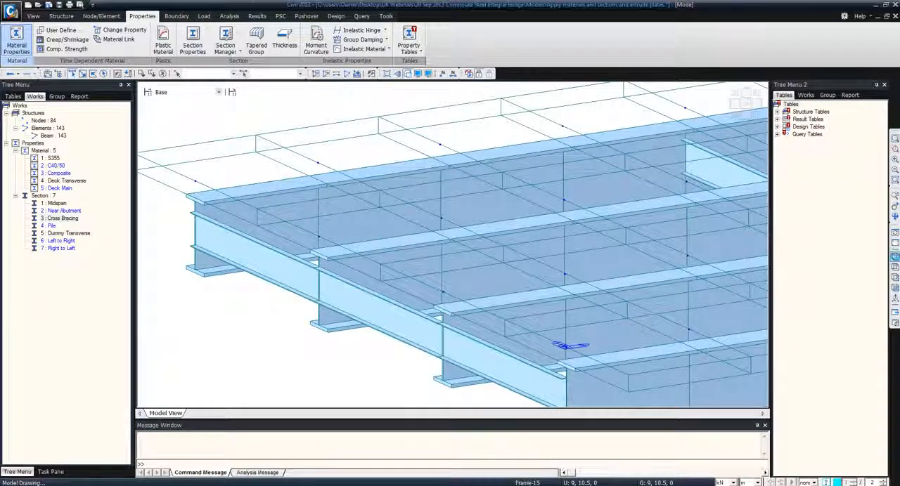
Isolate the girder elements that use the Midspan section and show them in front view
left_click(895, 257)
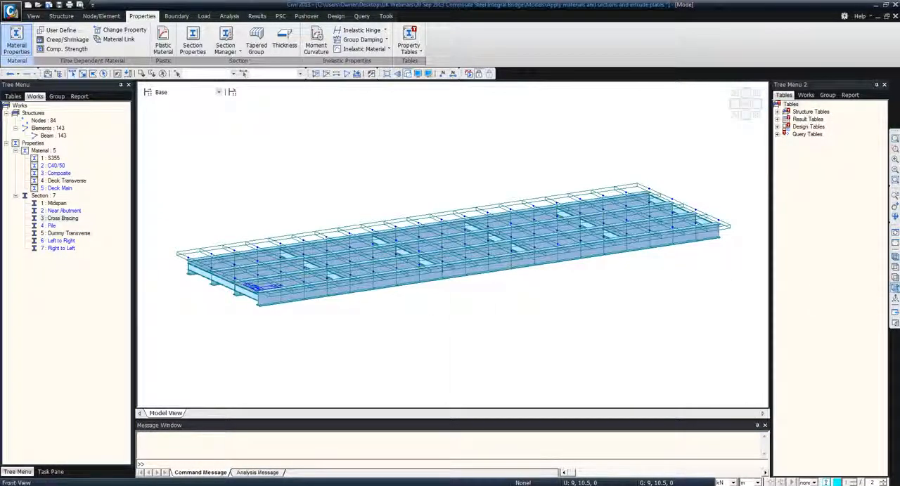
left_click(895, 289)
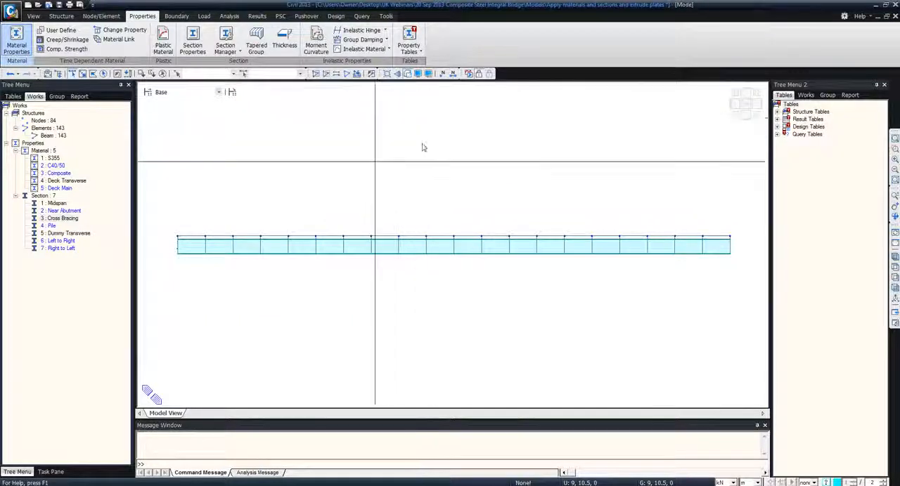
left_click(56, 203)
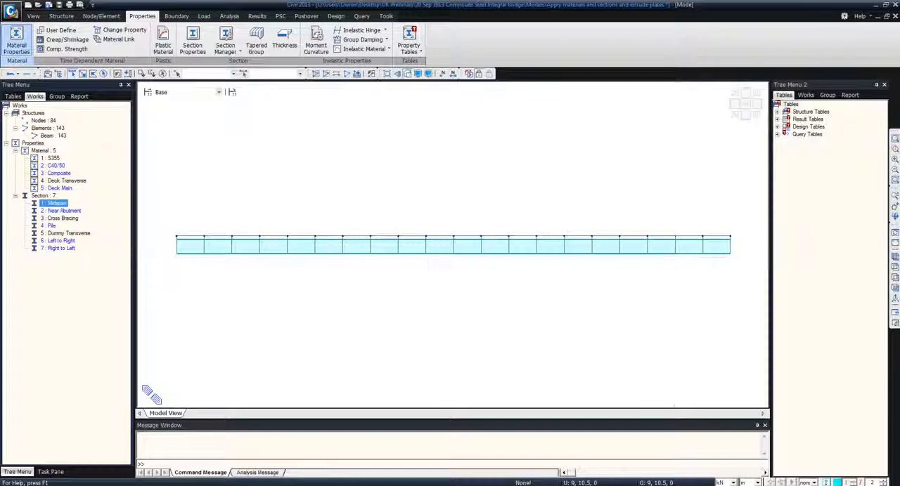
left_click(895, 277)
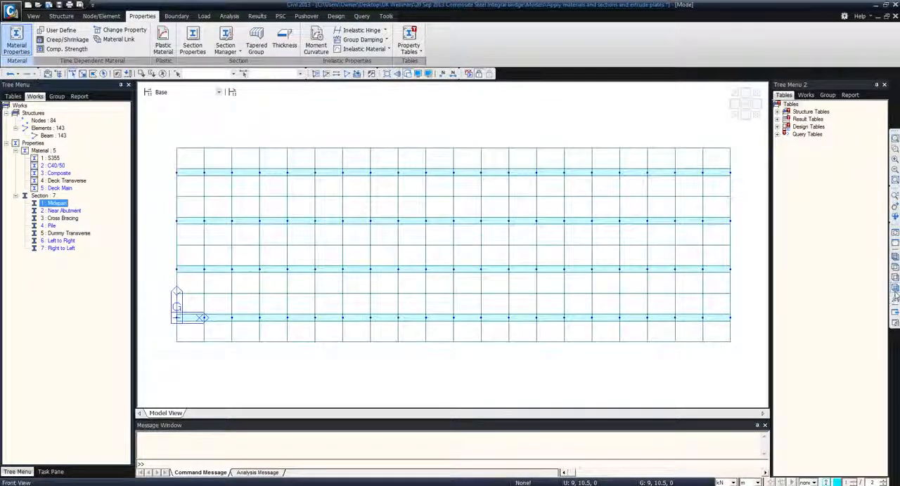
left_click(894, 288)
Assign the Left to Right section to the girders' first four bays and the Right to Left section to their last four bays
left_click_drag(167, 222, 295, 268)
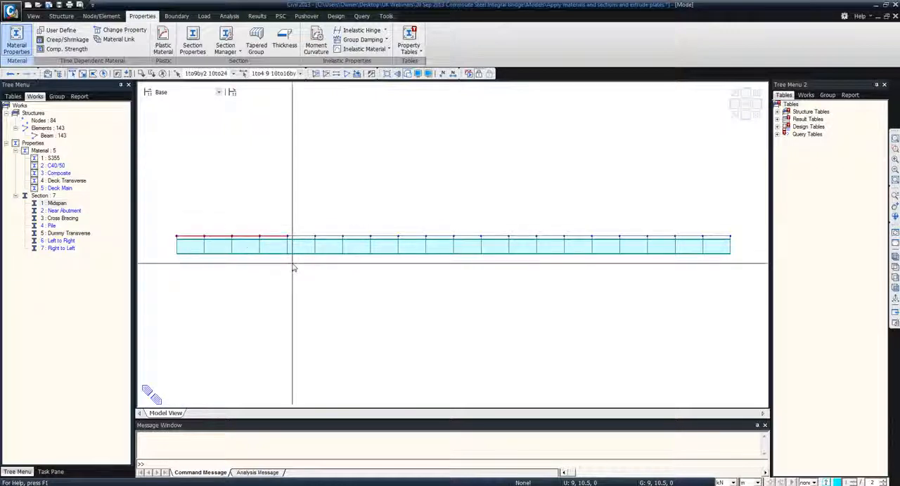
left_click_drag(83, 243, 236, 246)
left_click_drag(606, 222, 743, 282)
left_click_drag(64, 248, 450, 237)
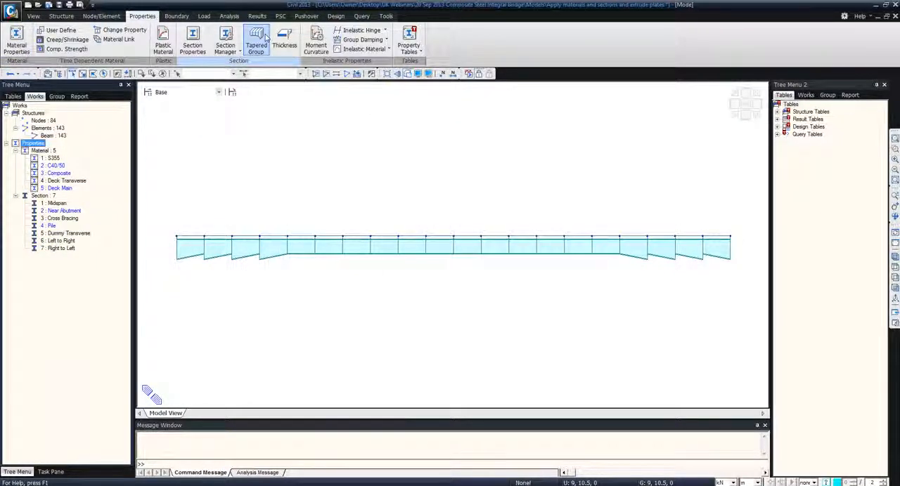
Create a tapered section group "Left taper" from the first four girder bays, with polynomial 2.0 z-axis variation and the symmetric plane from j
left_click(257, 42)
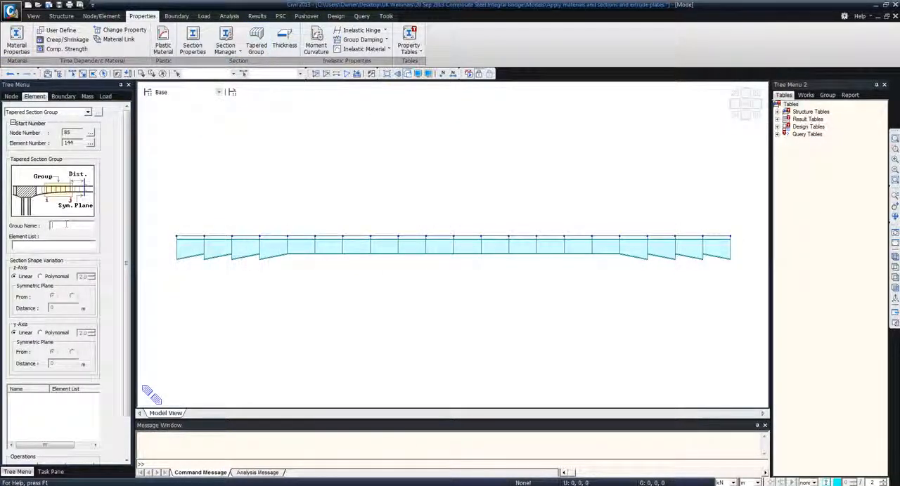
left_click(72, 74)
left_click_drag(158, 217, 293, 286)
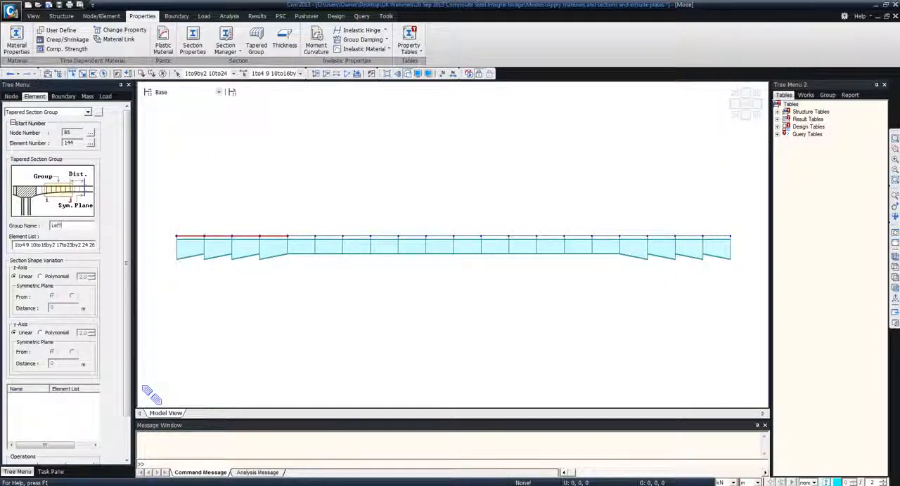
type("r")
left_click(75, 296)
scroll(76, 297, "down", 2)
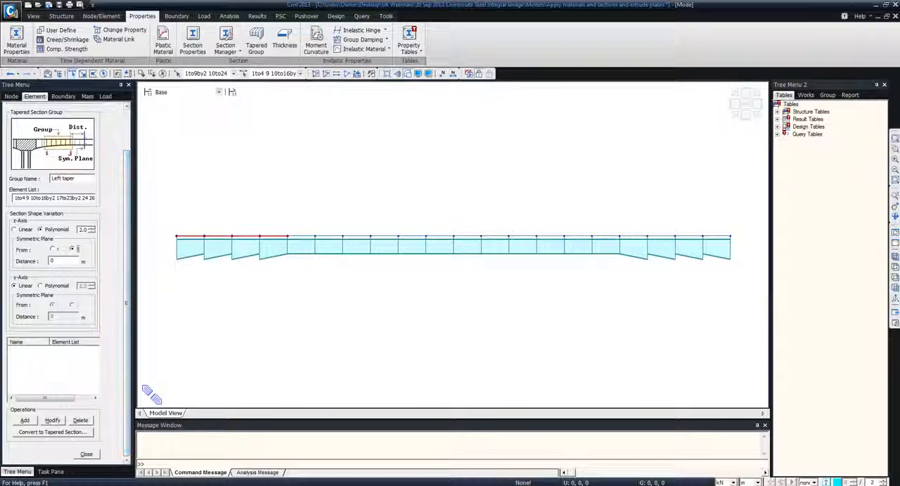
left_click(24, 420)
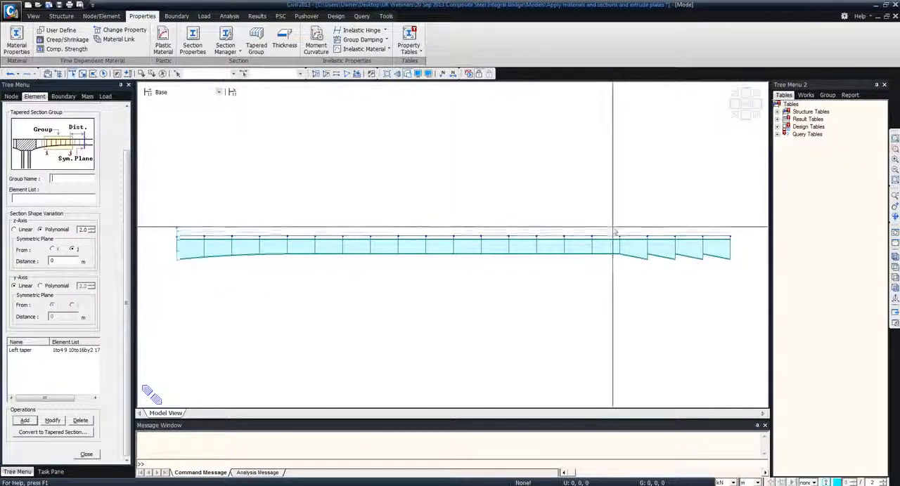
Add a tapered section group "Right taper" for the last four girder bays, with polynomial 2.0 z-axis variation and the symmetric plane from i
left_click_drag(613, 228, 740, 282)
left_click(63, 179)
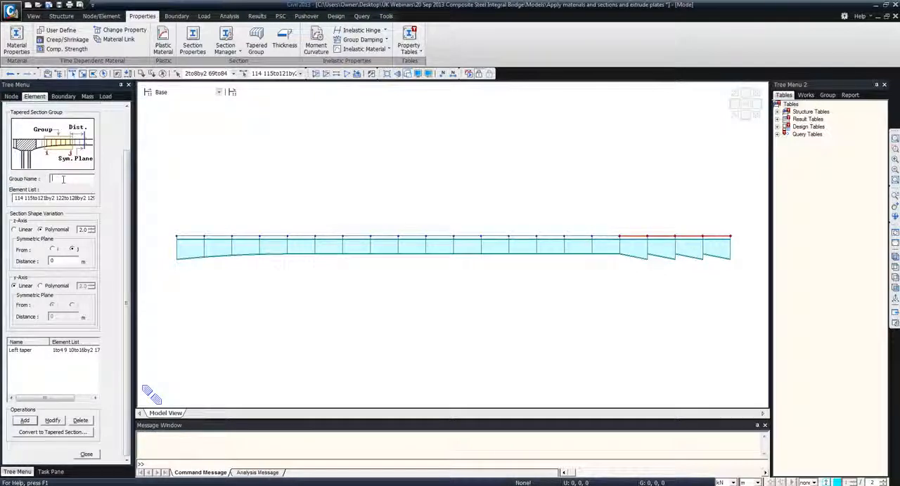
type("Right taper")
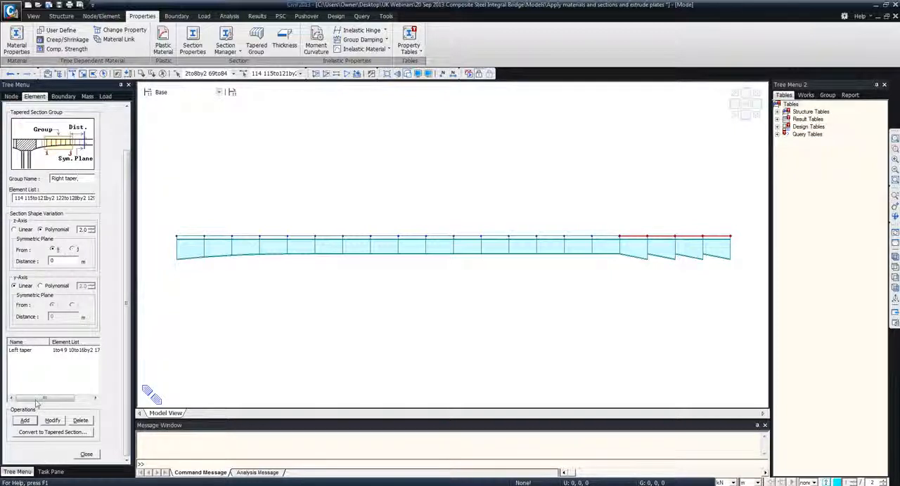
left_click(25, 420)
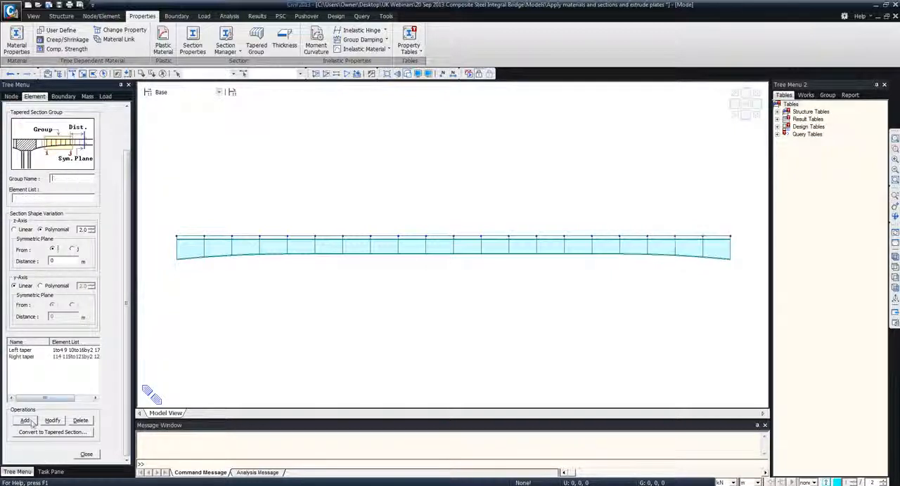
left_click(88, 454)
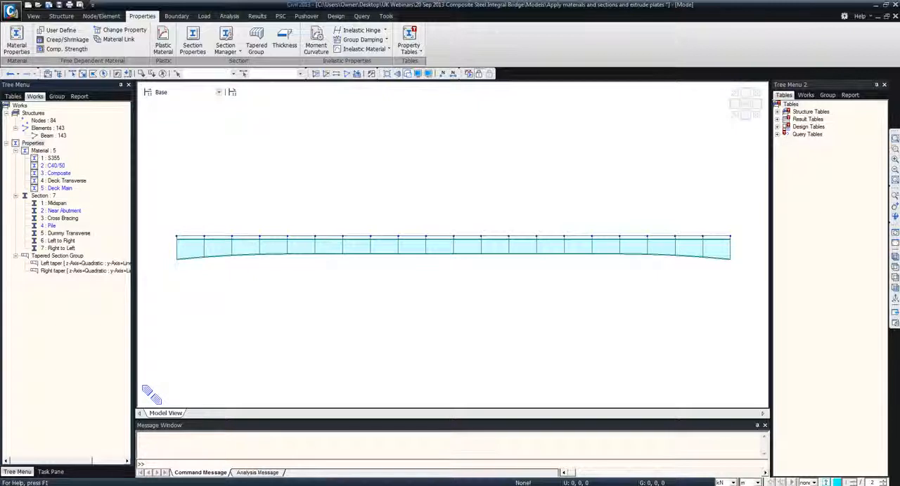
Reactivate all elements in the isometric view and show the complete bridge from the front
left_click(894, 257)
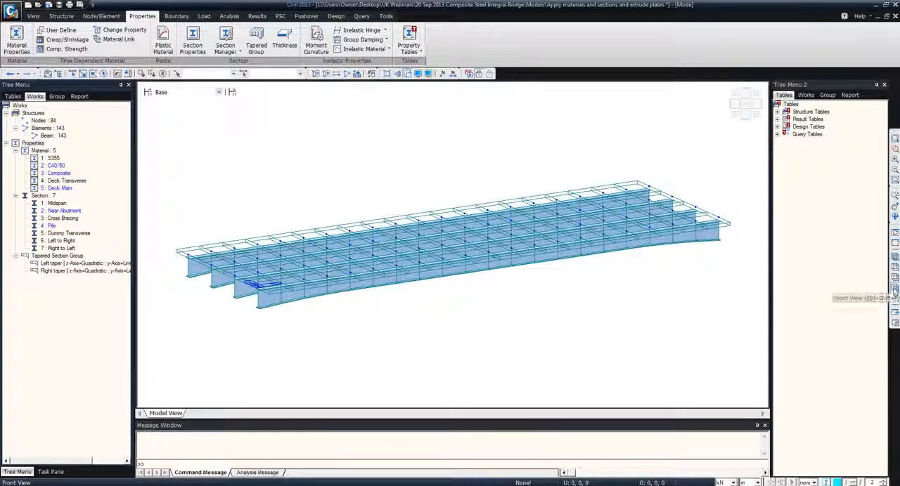
left_click(346, 74)
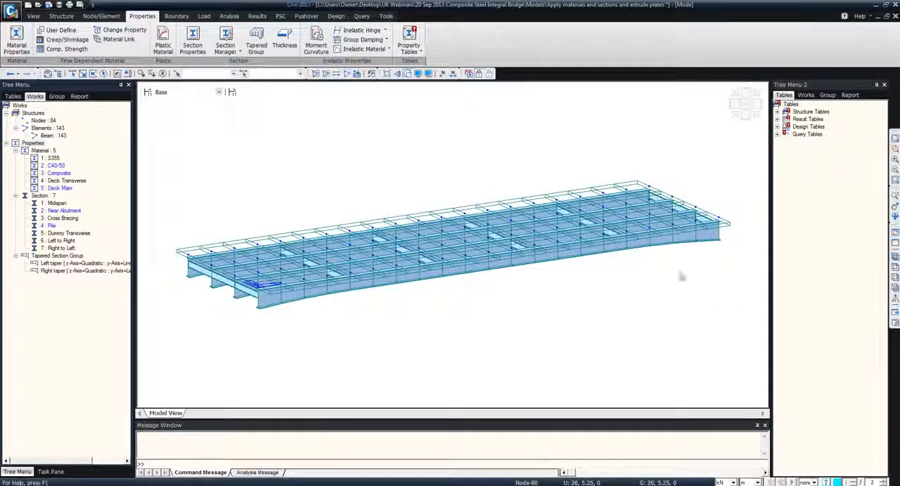
left_click(894, 290)
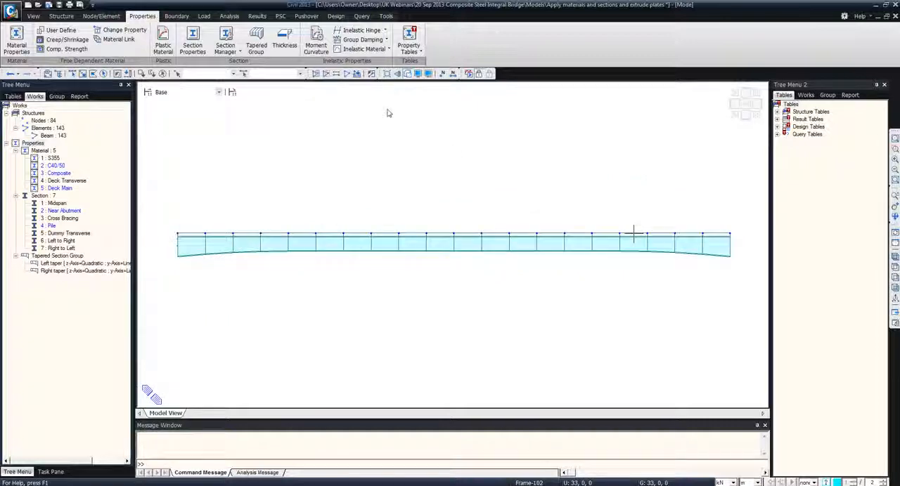
Start Extrude Elements and select the nodes and transverse elements at the bridge deck's left end
left_click(72, 74)
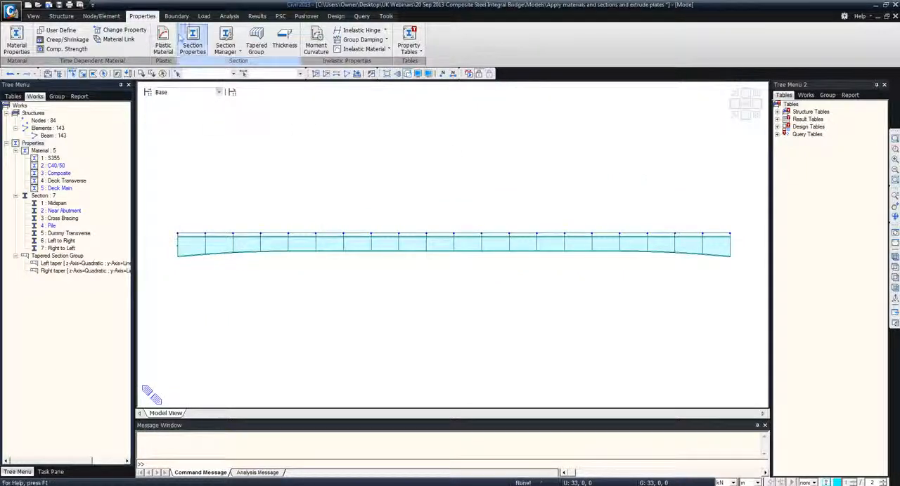
left_click(102, 16)
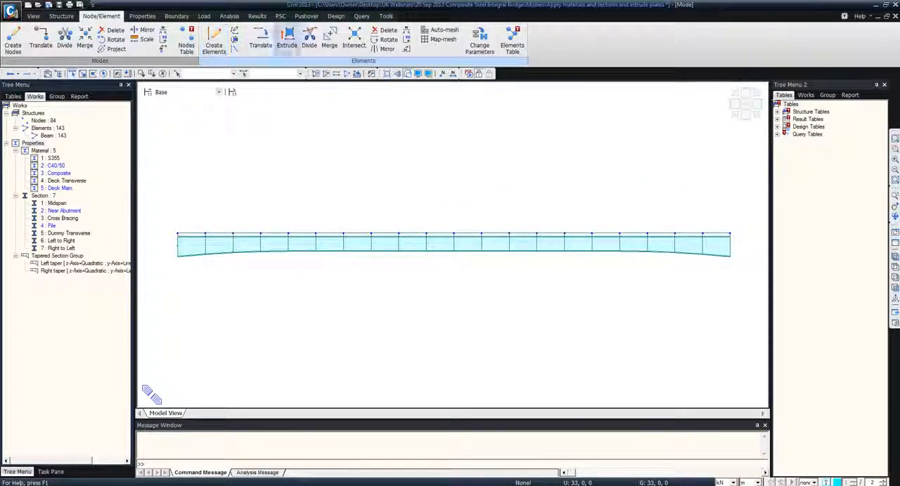
left_click(287, 41)
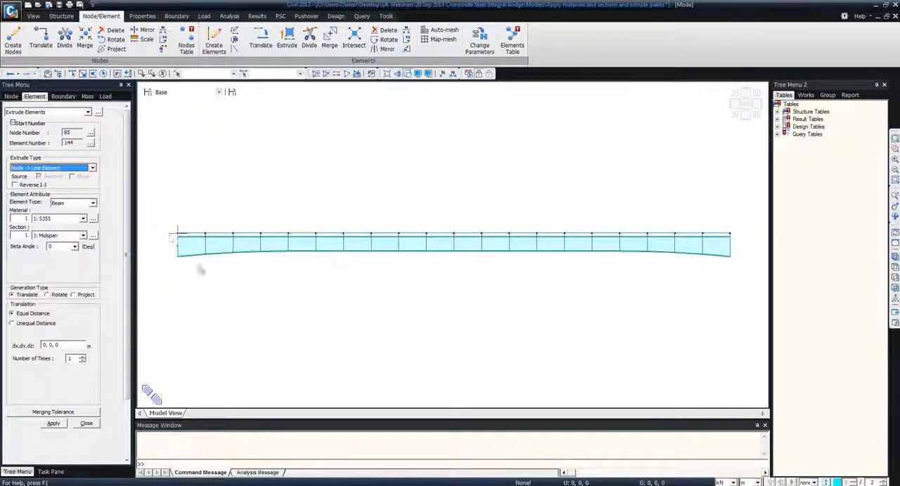
left_click(73, 75)
left_click_drag(164, 224, 190, 282)
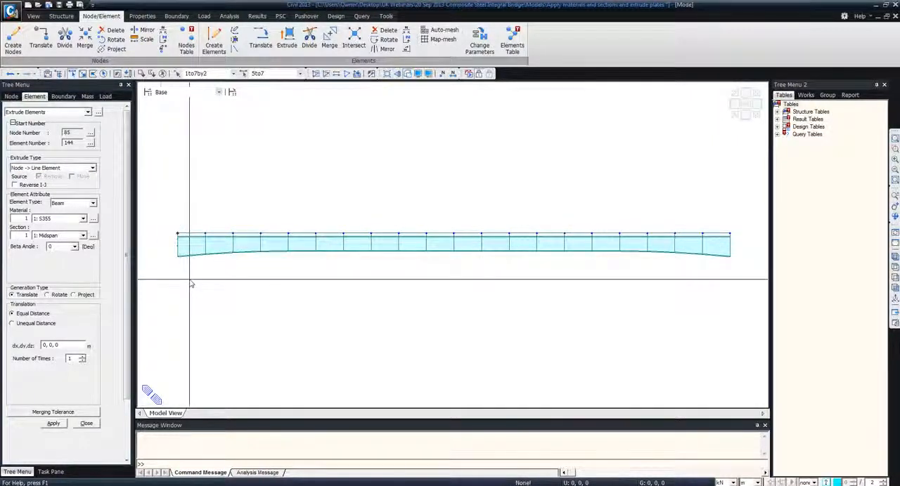
Set the extrusion to convert line elements to planar elements, keep the source elements, and assign material C40/50 to the plates
left_click(71, 220)
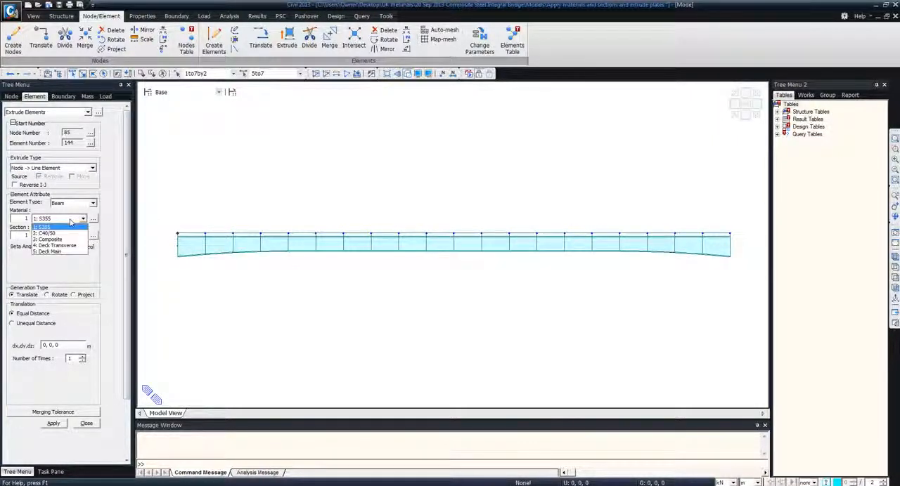
left_click(71, 225)
left_click(73, 168)
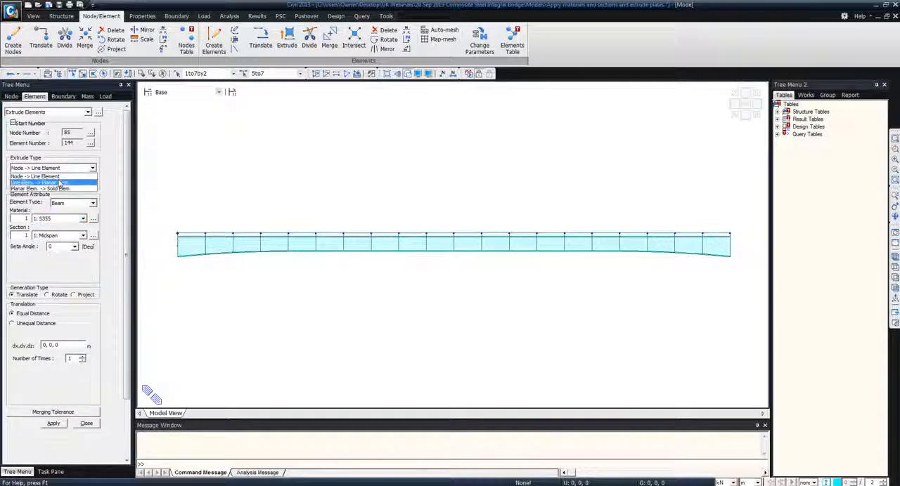
left_click(56, 180)
left_click(40, 177)
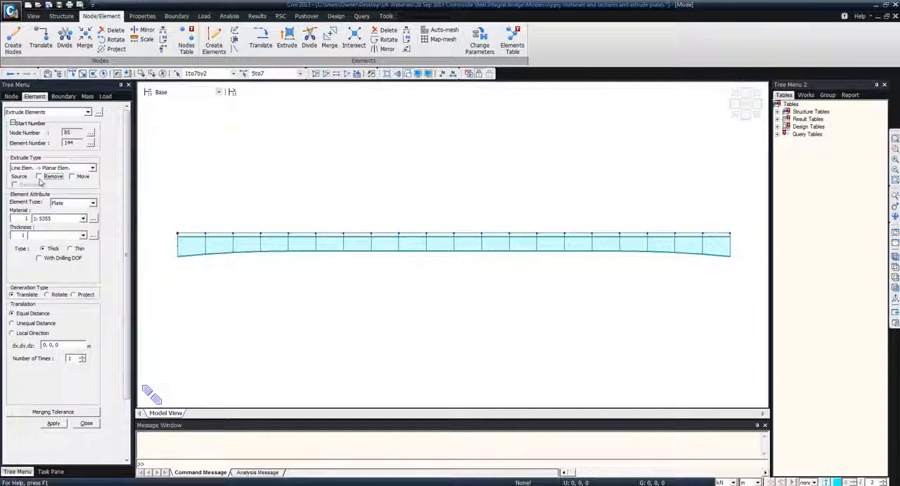
left_click(56, 218)
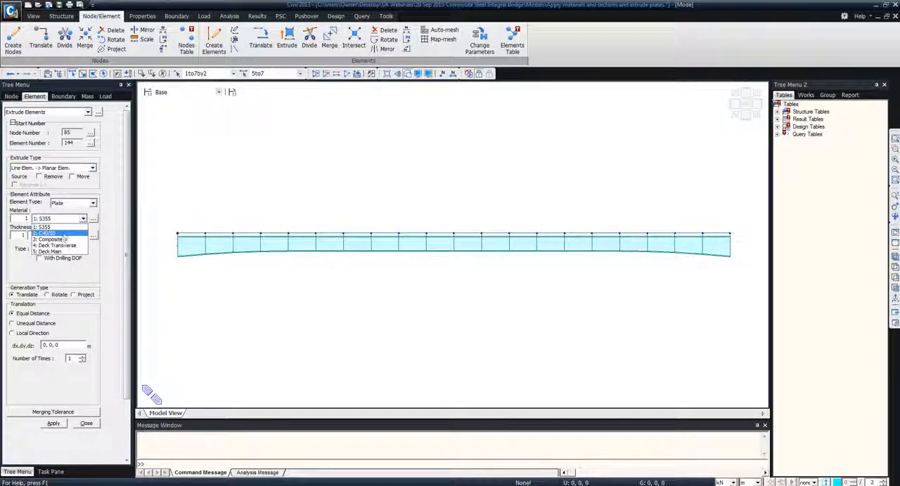
left_click(62, 235)
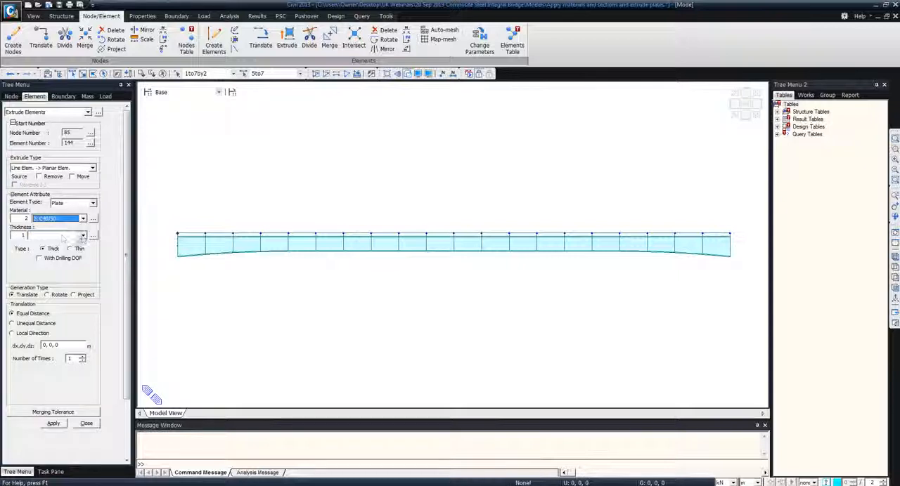
Add an in-plane and out-of-plane plate thickness of 1 m for the extruded abutment
left_click(83, 236)
left_click(85, 237)
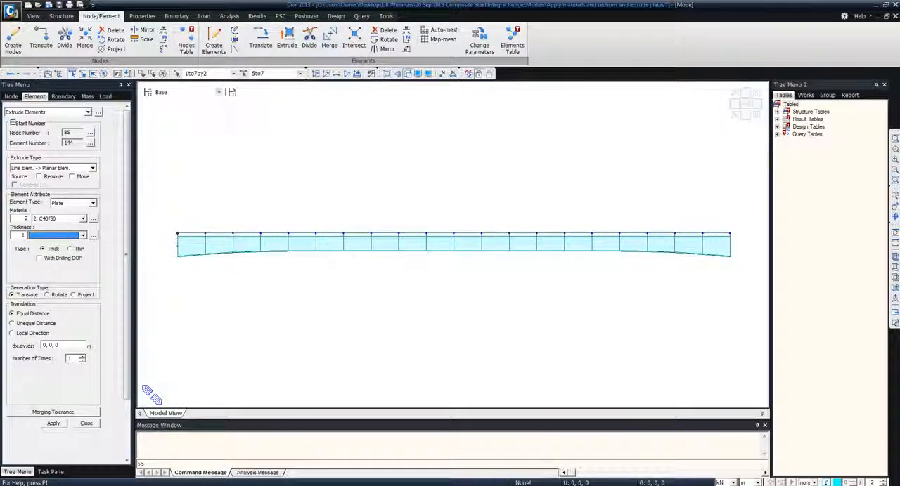
left_click(93, 236)
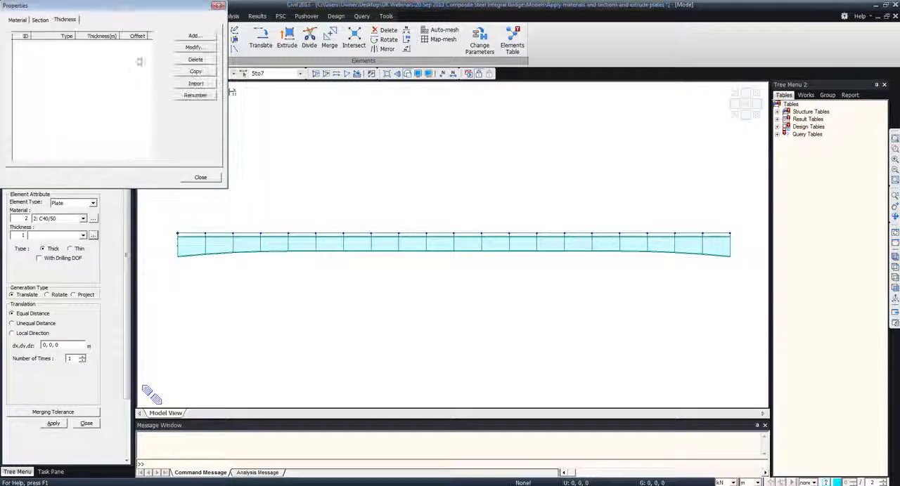
left_click(355, 125)
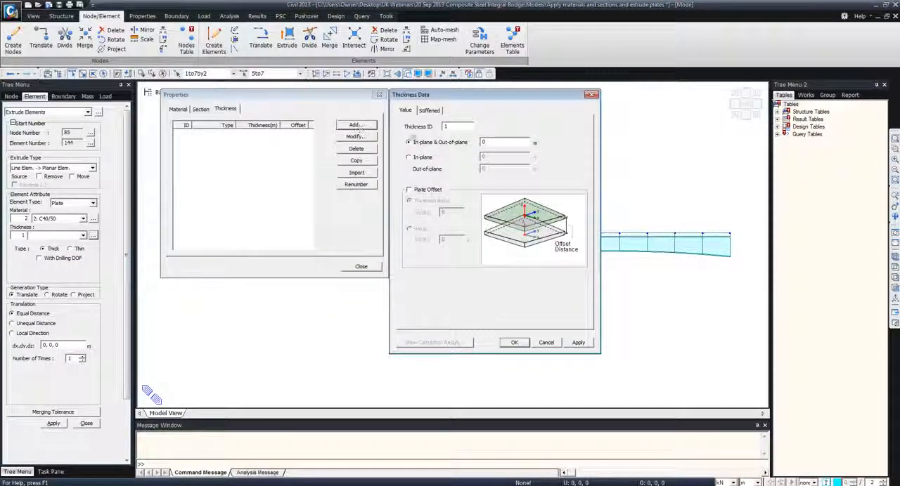
double_click(493, 141)
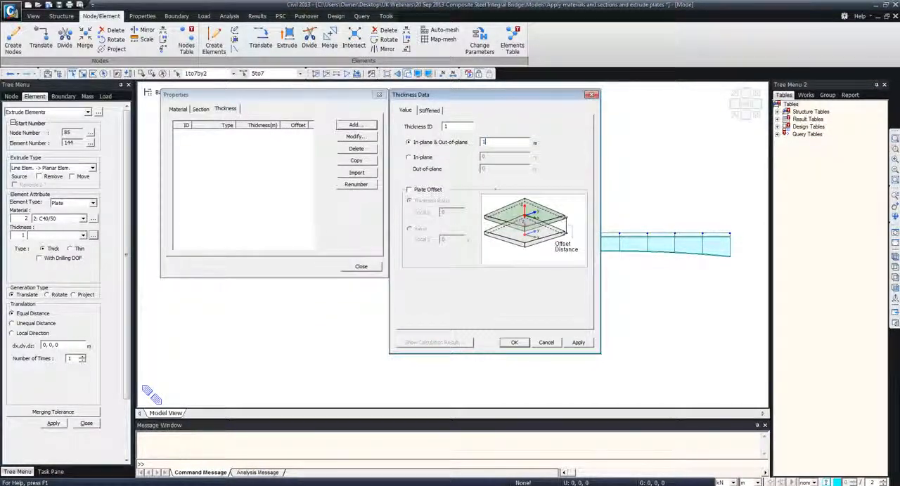
left_click(515, 344)
left_click(361, 267)
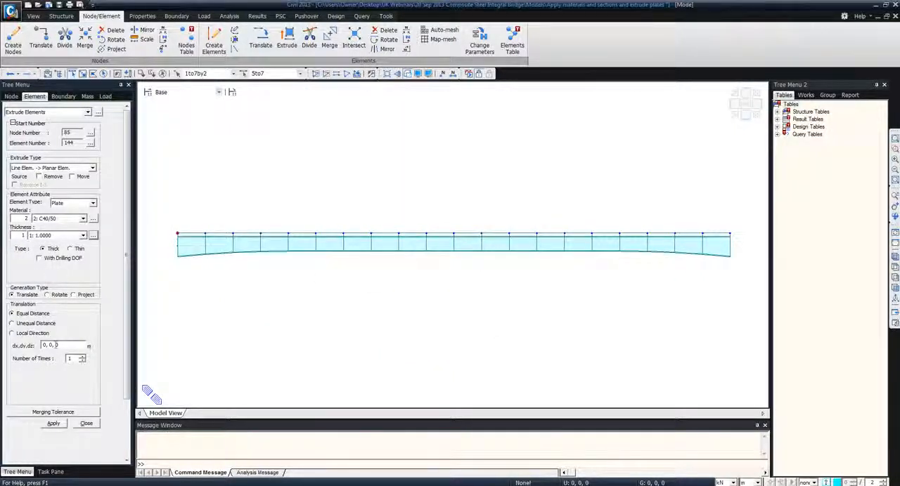
Extrude the abutment plates downward by 0, 0, -1 m five times and show the model in isometric view
double_click(58, 345)
type("-1")
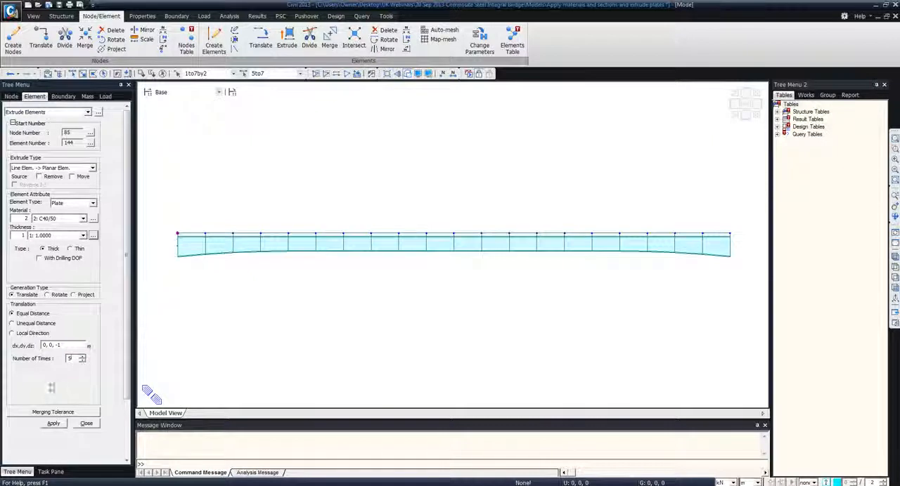
left_click(53, 424)
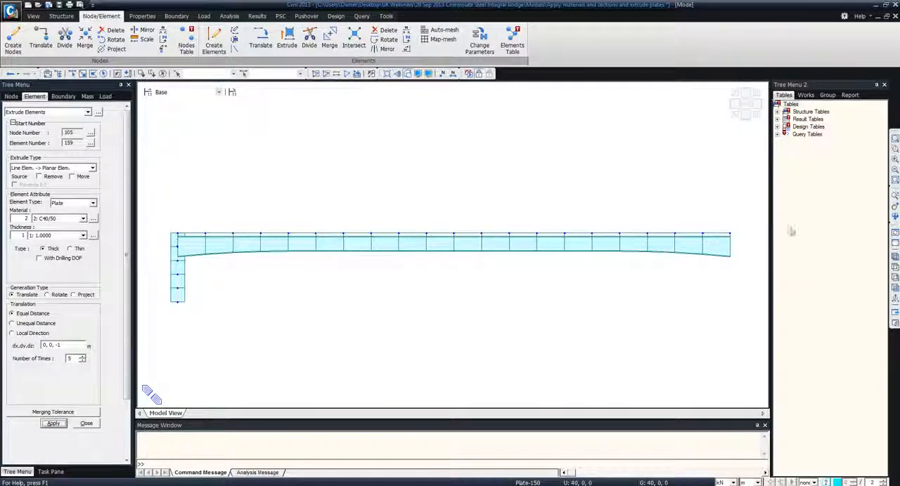
left_click(894, 257)
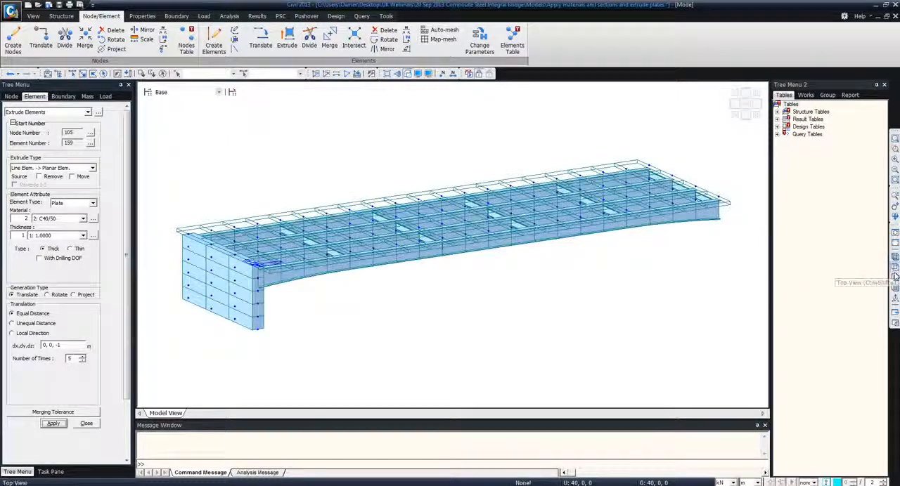
Select the abutment's bottom nodes from the front and set up a node-to-line-element extrusion with the Pile section
left_click(894, 287)
left_click(72, 73)
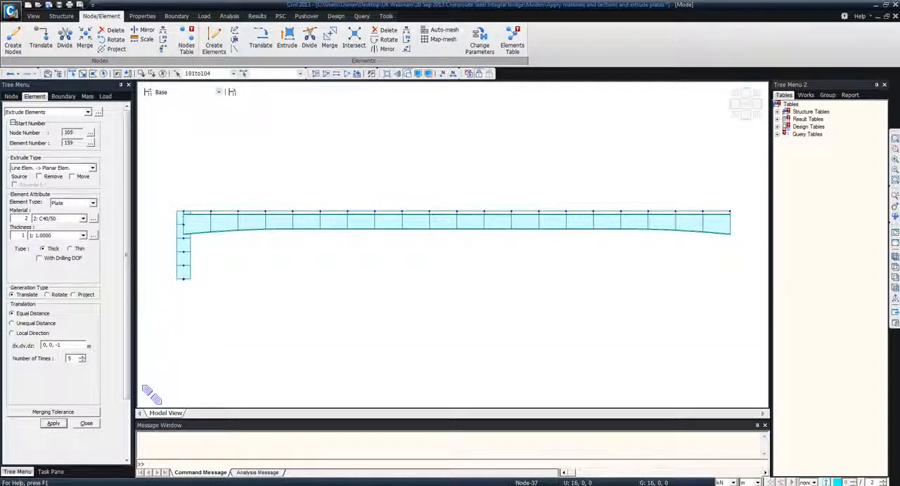
left_click(42, 168)
left_click(32, 172)
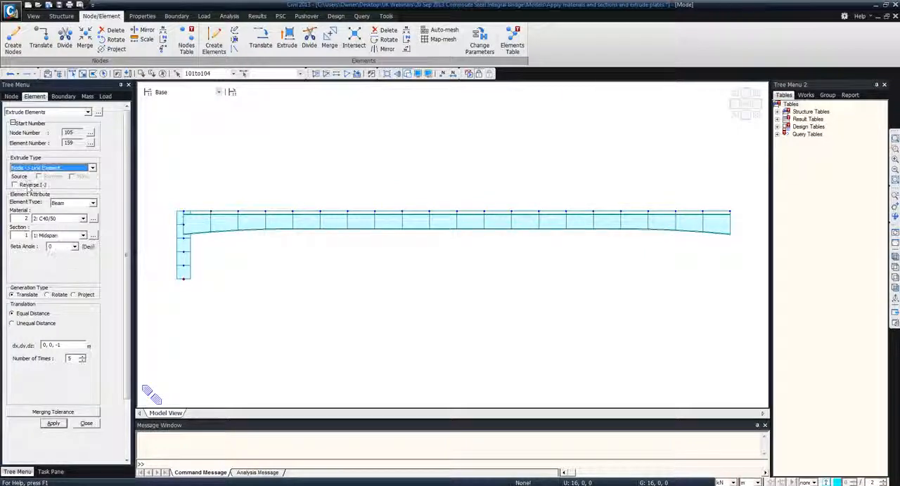
left_click(61, 236)
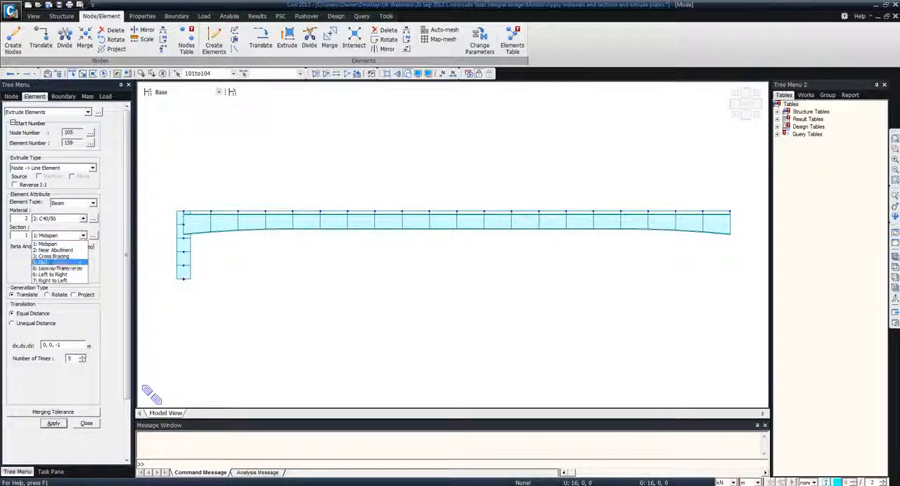
left_click(62, 263)
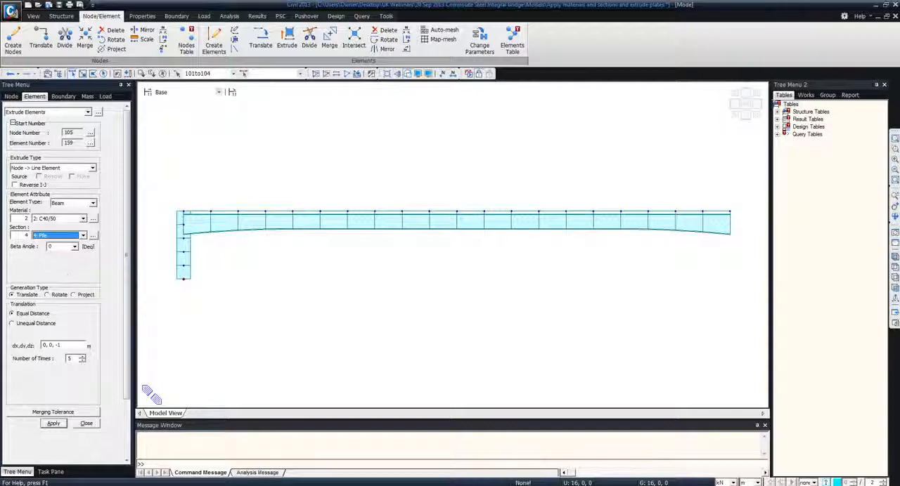
Extrude the piles by 0, 0, -2 m ten times, show them in isometric view, and finish extruding
left_click(59, 345)
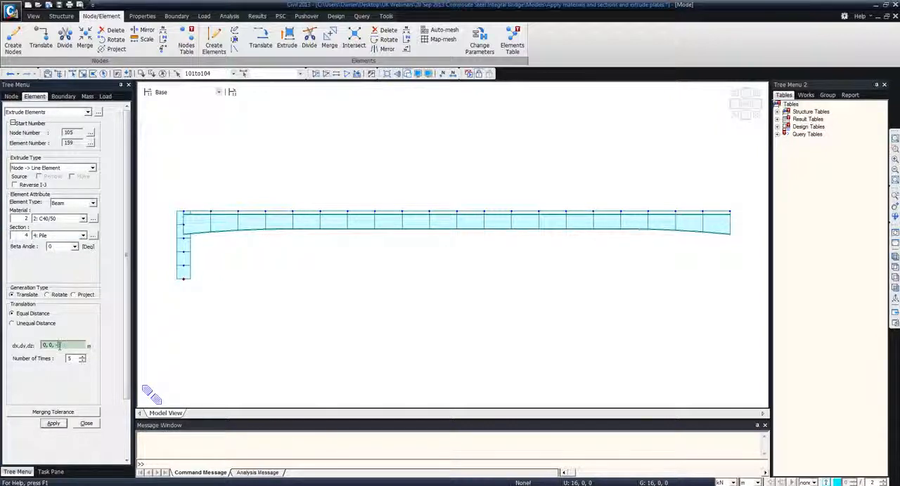
key("BackSpace")
type("2")
double_click(70, 359)
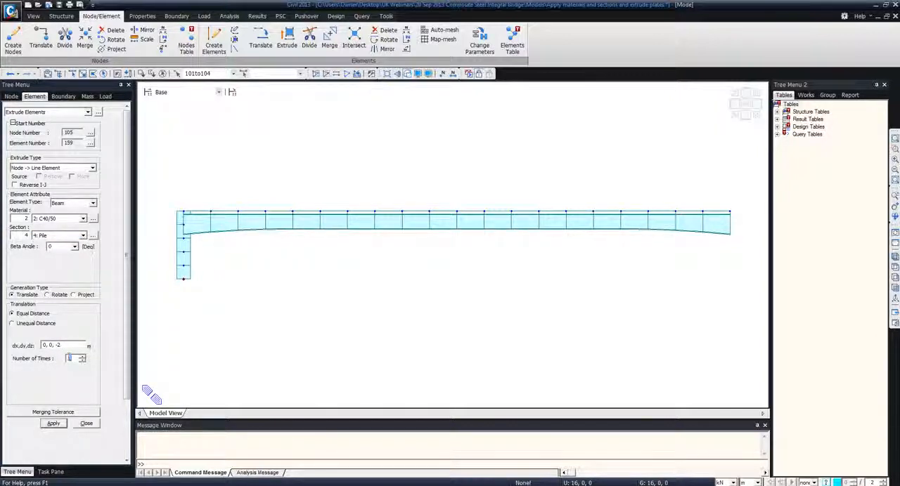
type("10")
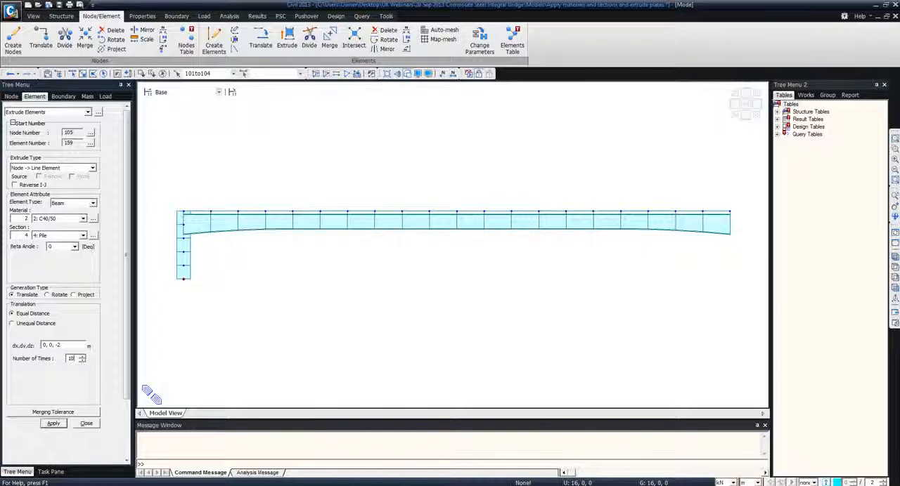
left_click(53, 424)
left_click(895, 257)
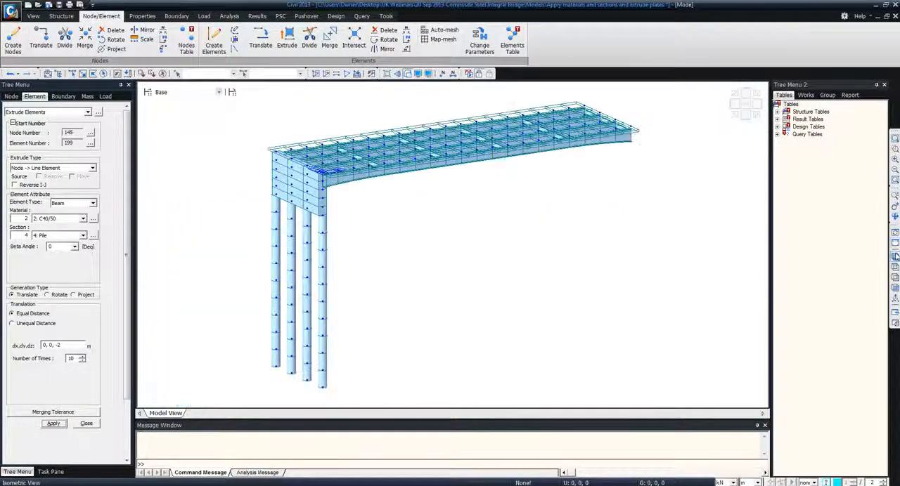
left_click(86, 424)
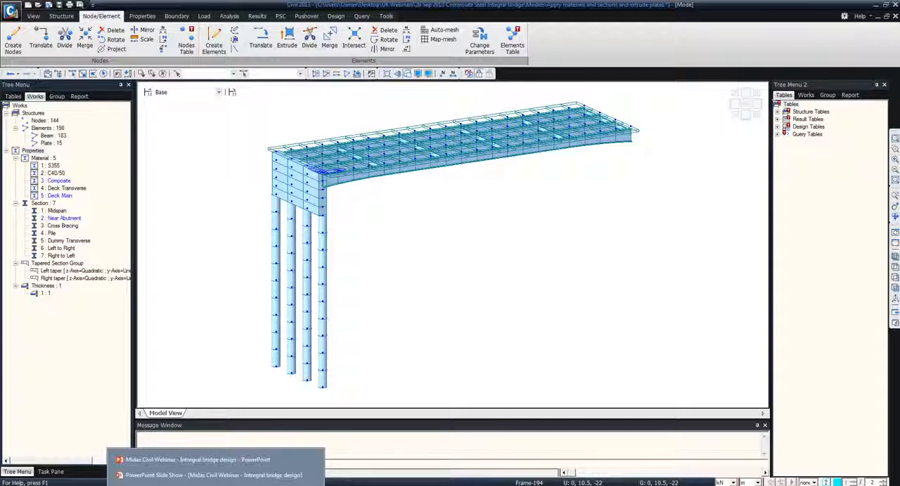
Switch to the PowerPoint slide show and advance to the Loads and Boundary Conditions slide
left_click(205, 480)
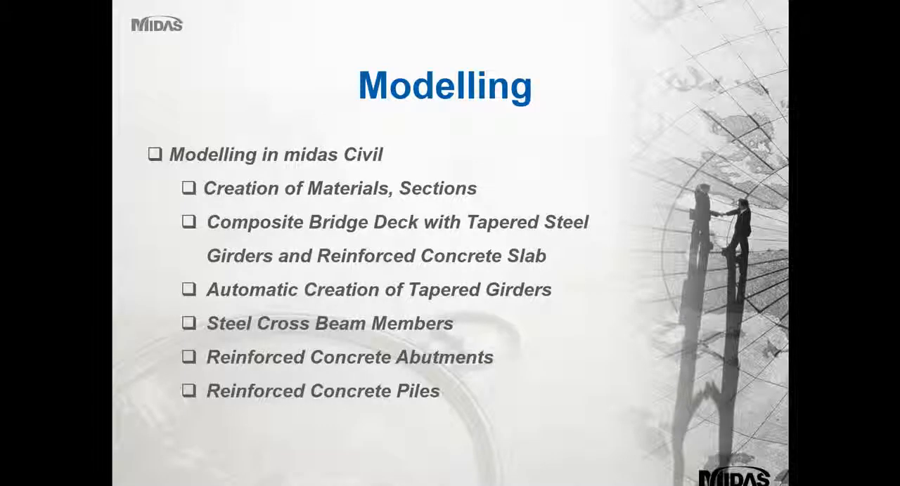
left_click(425, 271)
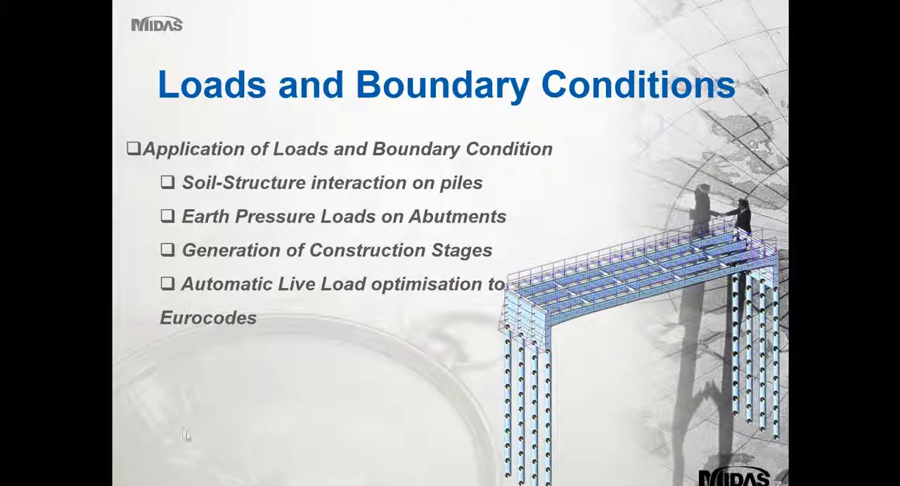
Switch to the Apply Soil Springs model in Civil 2013 and show it from the front with solid section shapes
mouse_move(190, 484)
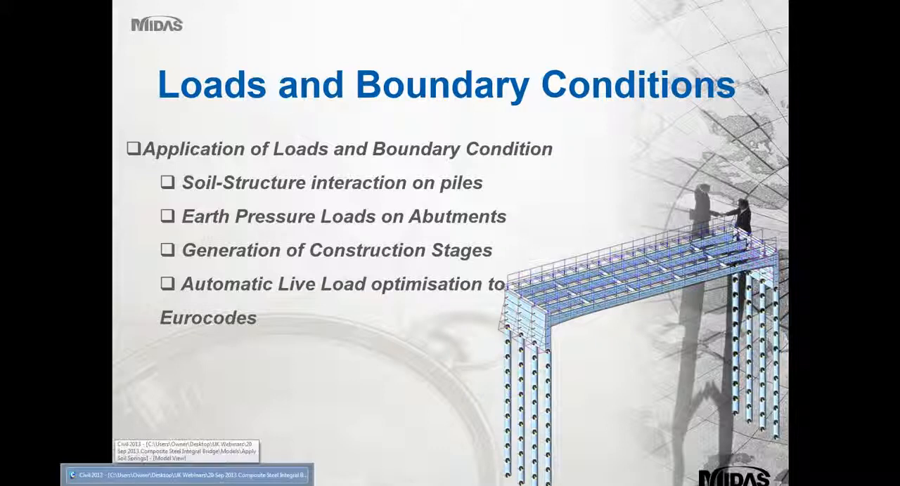
left_click(186, 475)
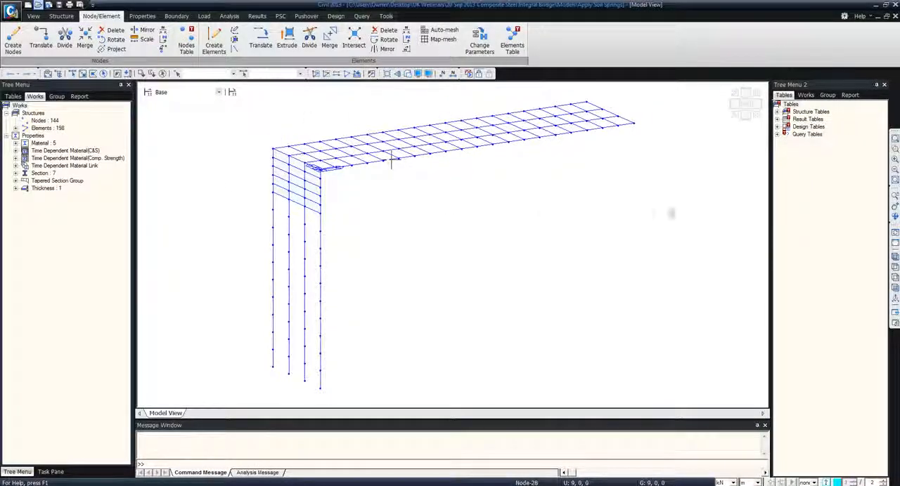
left_click(894, 287)
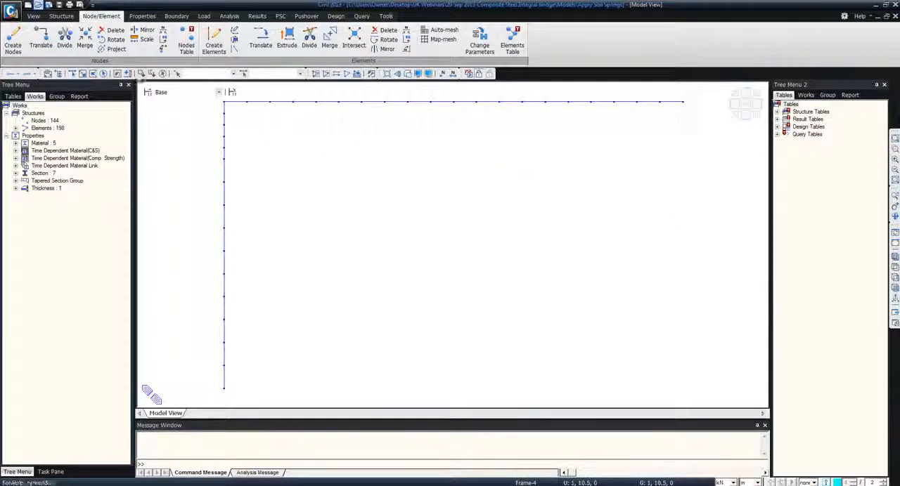
left_click(407, 73)
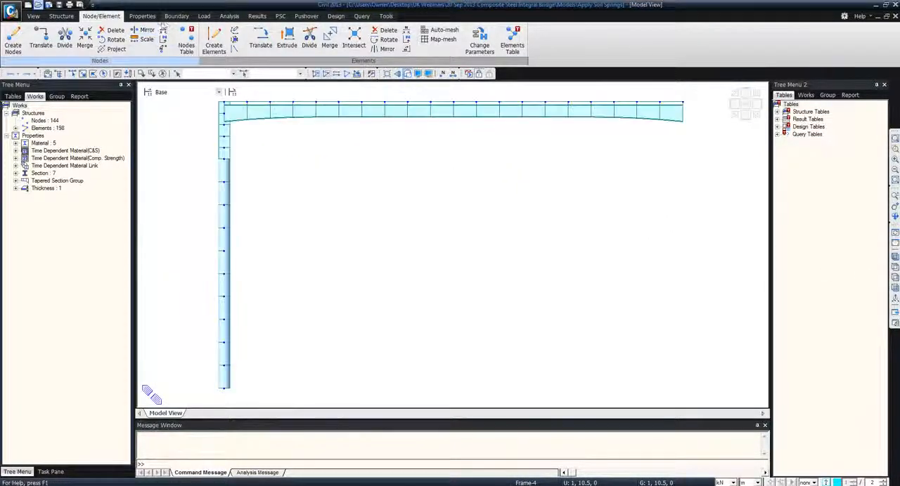
Start defining integral bridge spring supports as pile springs with Stiff Clay as the soil type
left_click(176, 16)
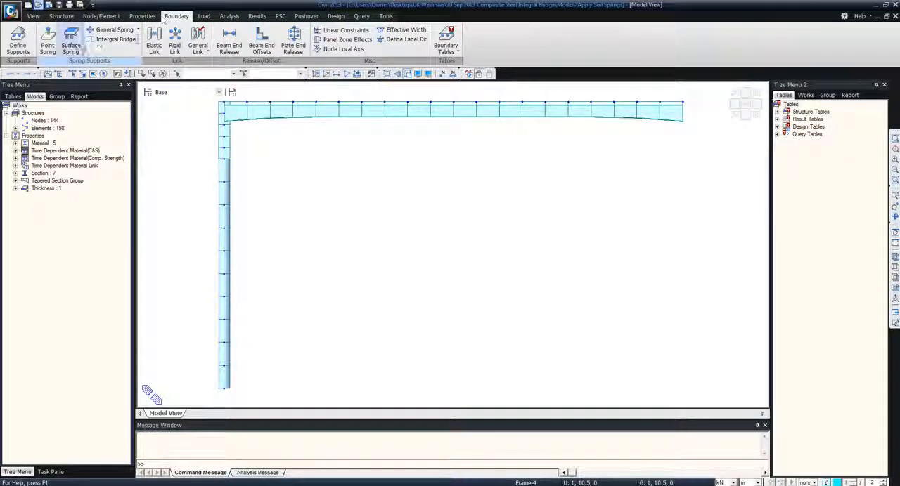
left_click(113, 39)
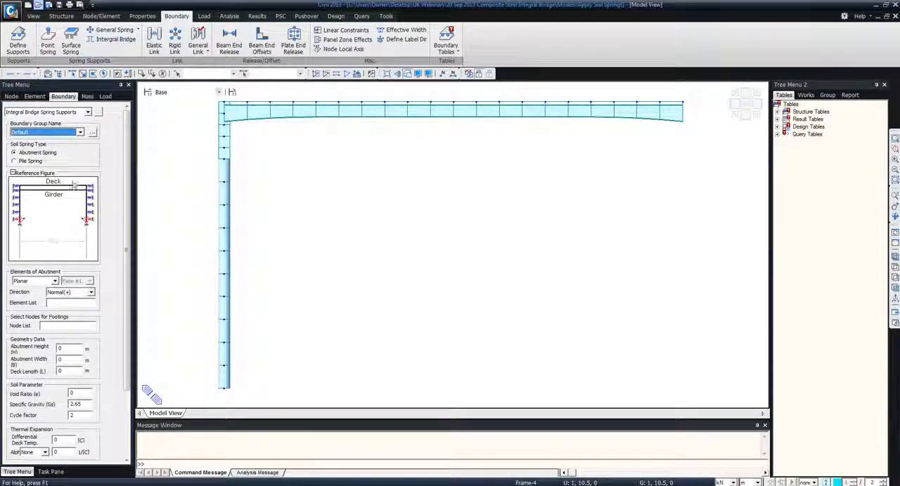
left_click(28, 161)
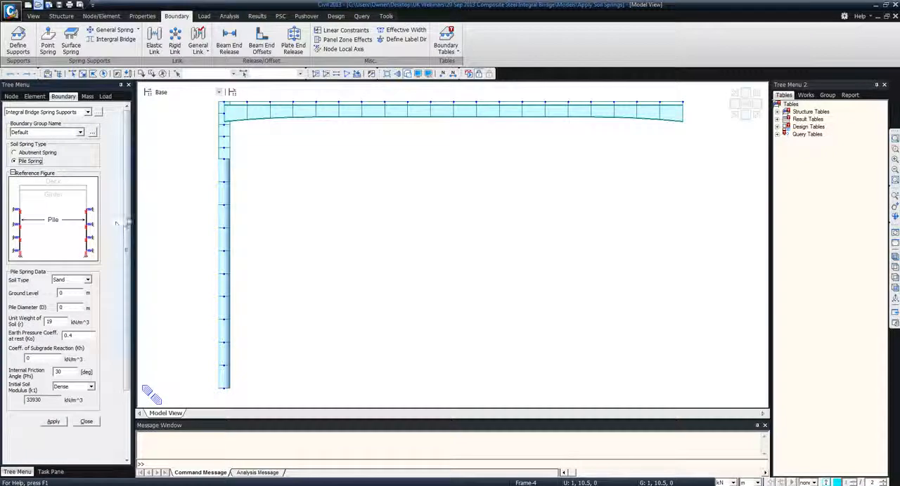
scroll(112, 227, "down", 3)
left_click(88, 196)
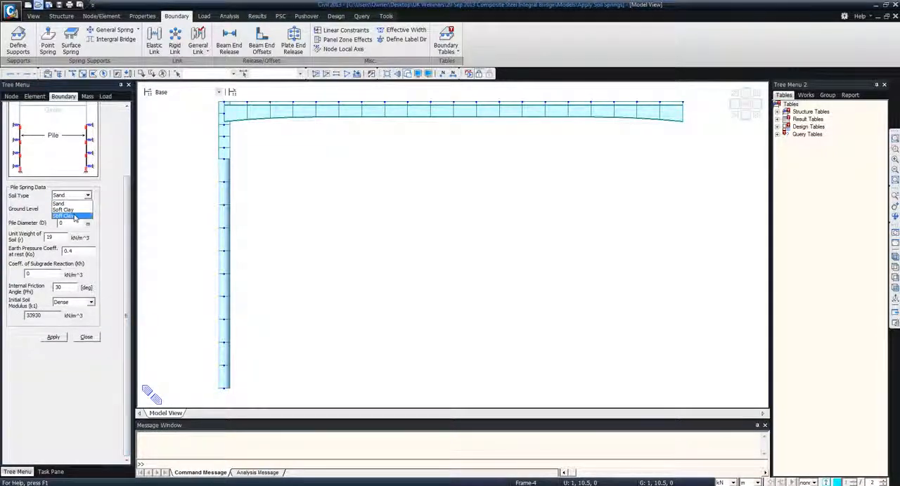
left_click(75, 217)
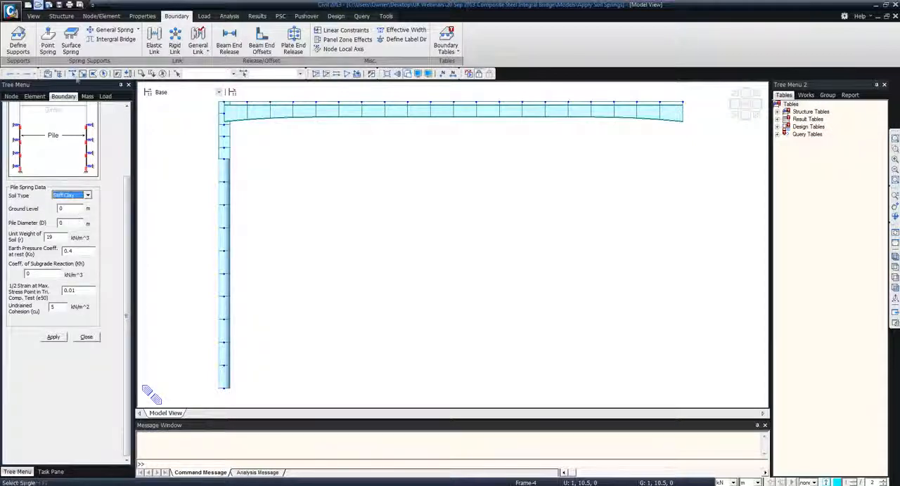
Apply stiff clay springs to the four upper pile segments with ground level -4 m, pile diameter 1 m and subgrade reaction coefficient 10000 kN/m^3
left_click_drag(209, 160, 248, 272)
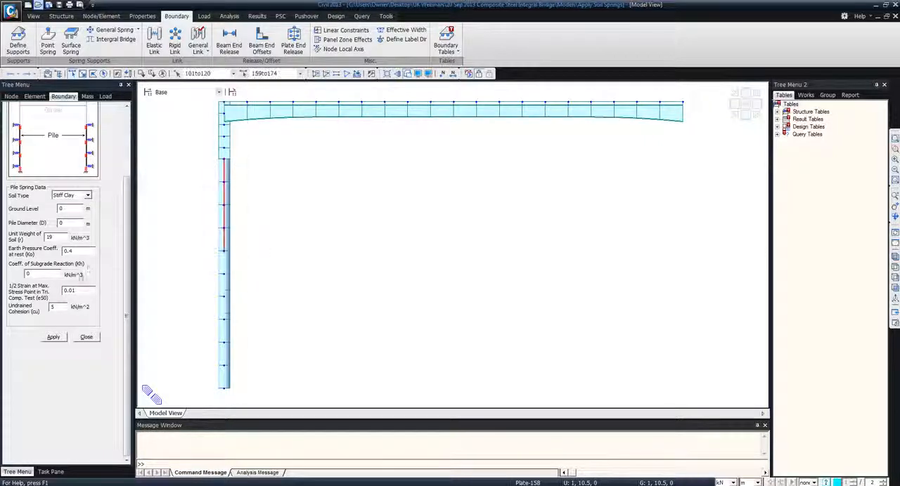
double_click(62, 209)
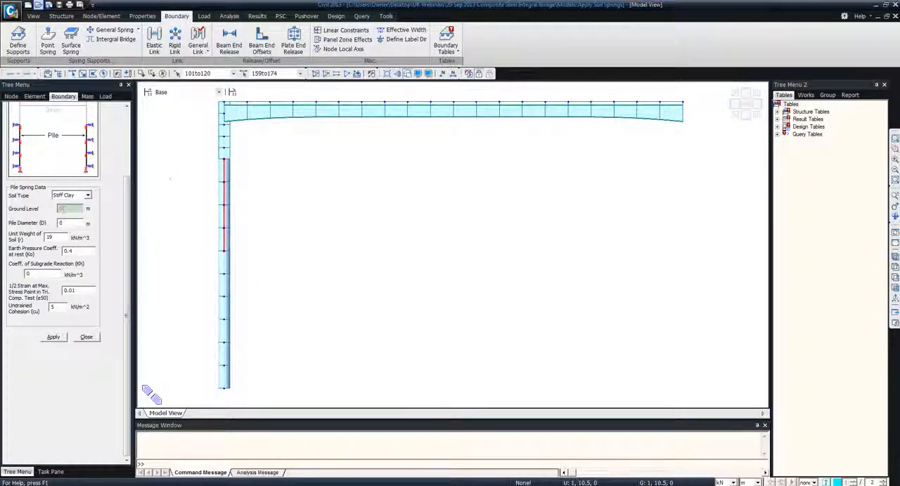
left_click(227, 149)
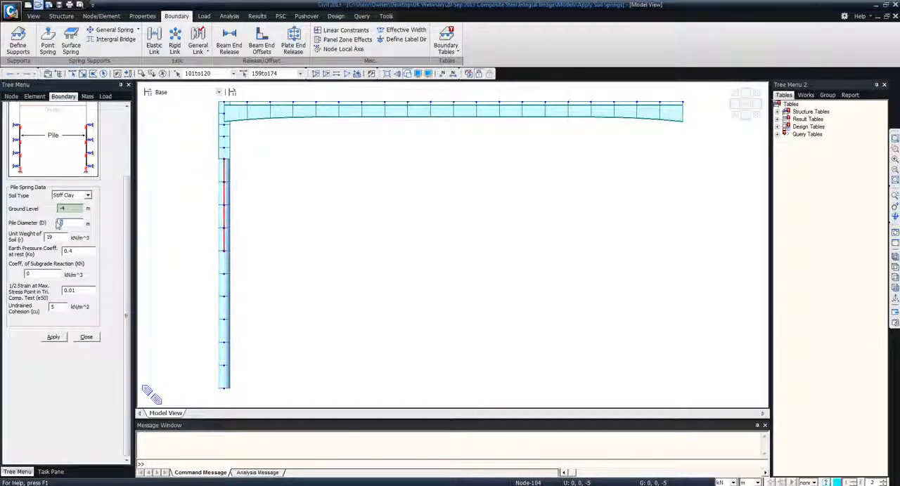
type("1")
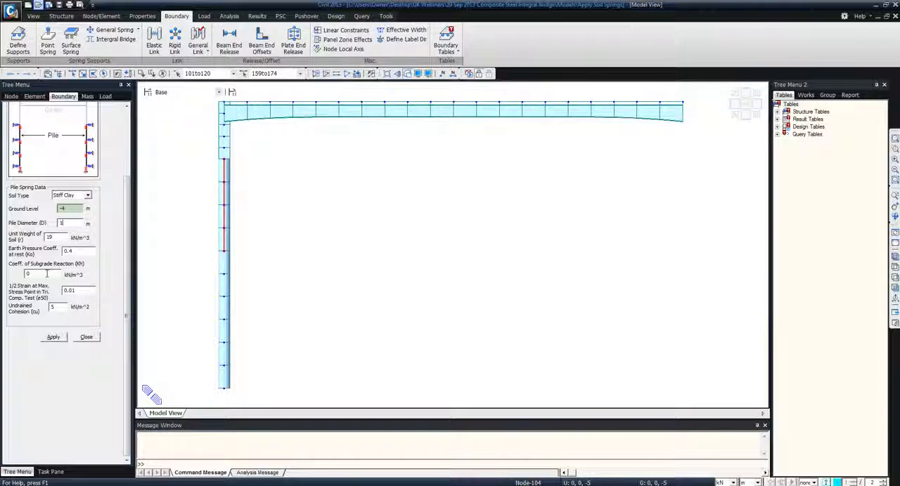
type("10000")
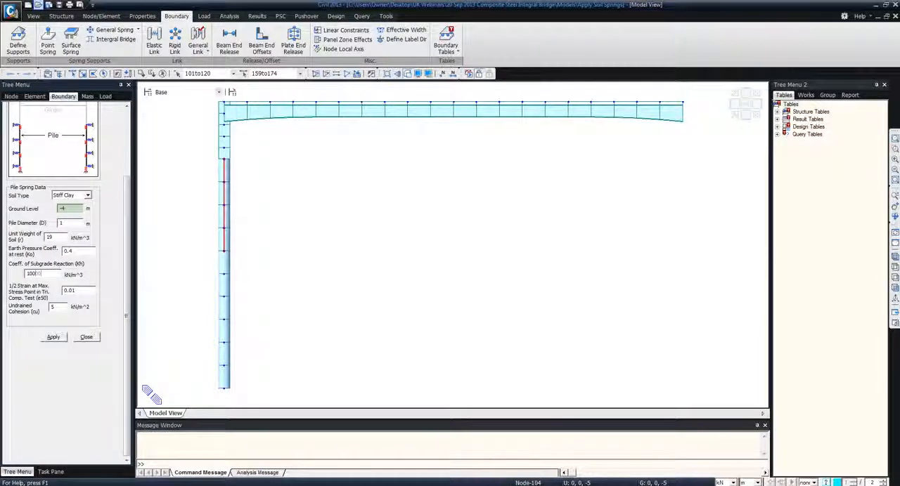
left_click(54, 339)
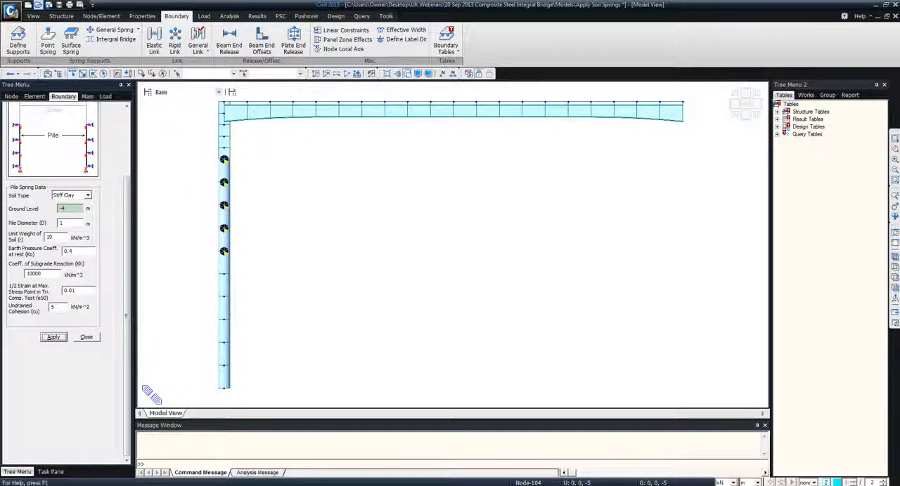
Apply Sand springs with subgrade reaction coefficient 15000 kN/m^3 to the lower pile segments, finish the spring definition and show the model in isometric view
left_click_drag(196, 267, 274, 400)
left_click(70, 195)
left_click(65, 204)
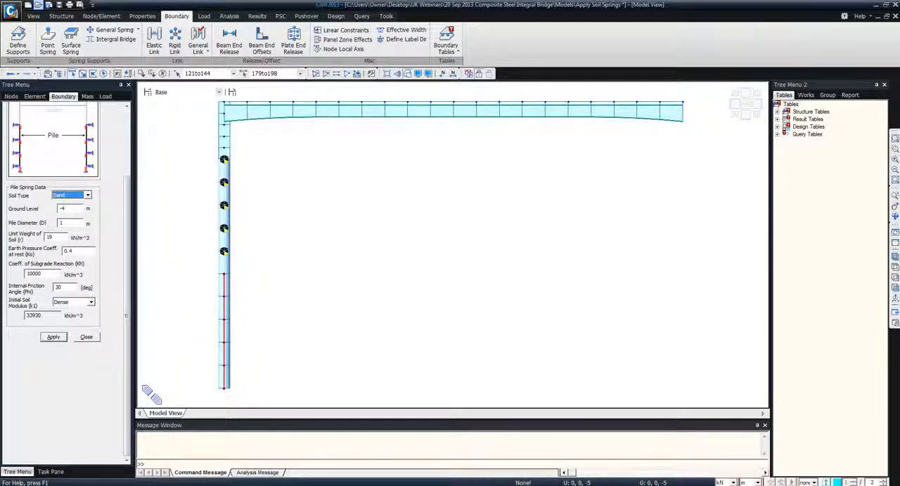
left_click(29, 273)
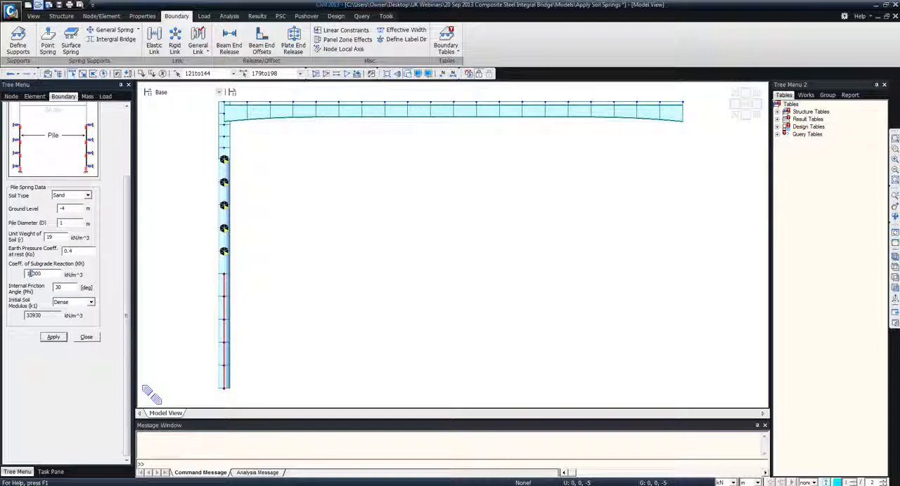
left_click(54, 338)
left_click(87, 338)
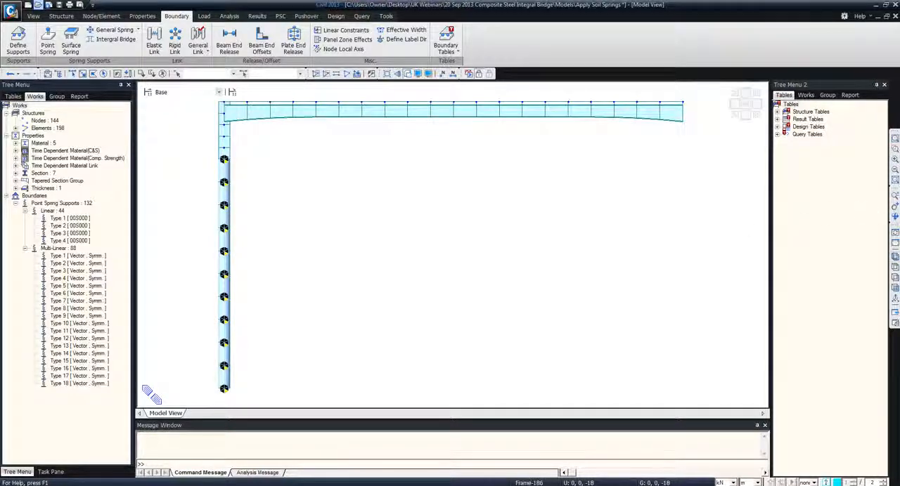
left_click(895, 257)
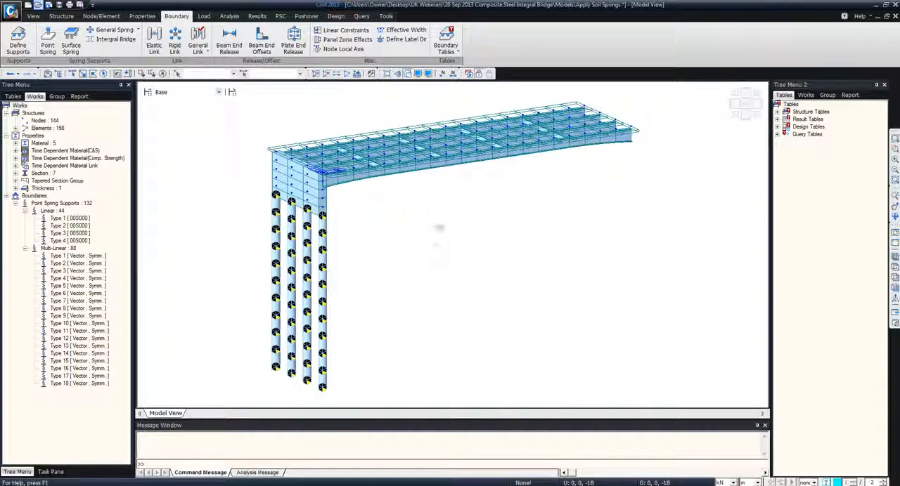
Select the elements with material C40/50 and set up an element copy over the deck's length, with a distance of 40, 0, 0 m
left_click(805, 95)
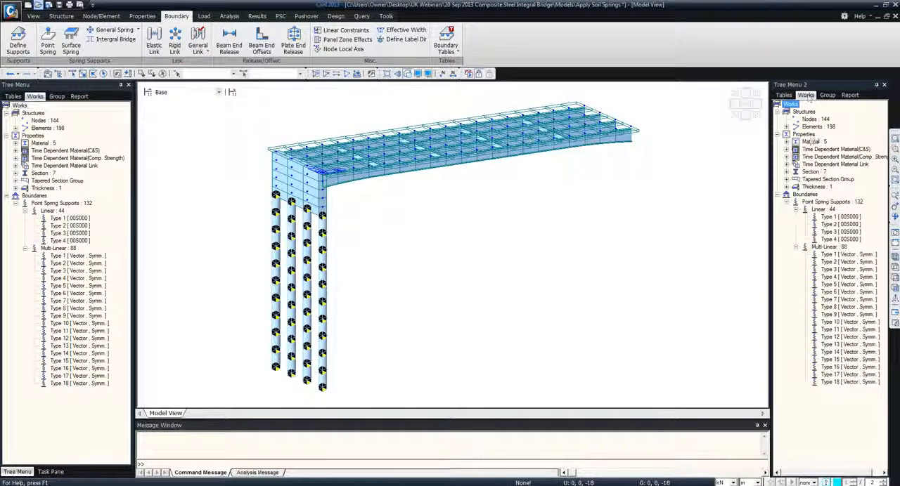
left_click(786, 142)
left_click(821, 157)
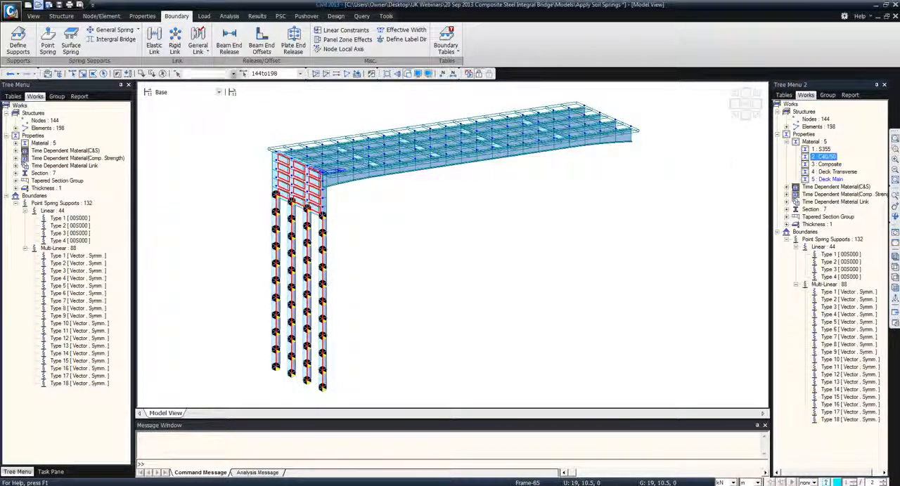
left_click(101, 16)
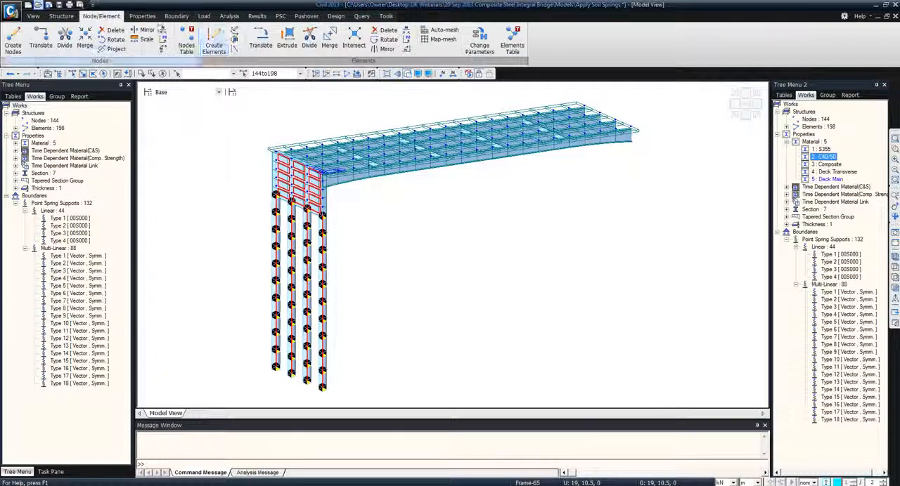
left_click(260, 38)
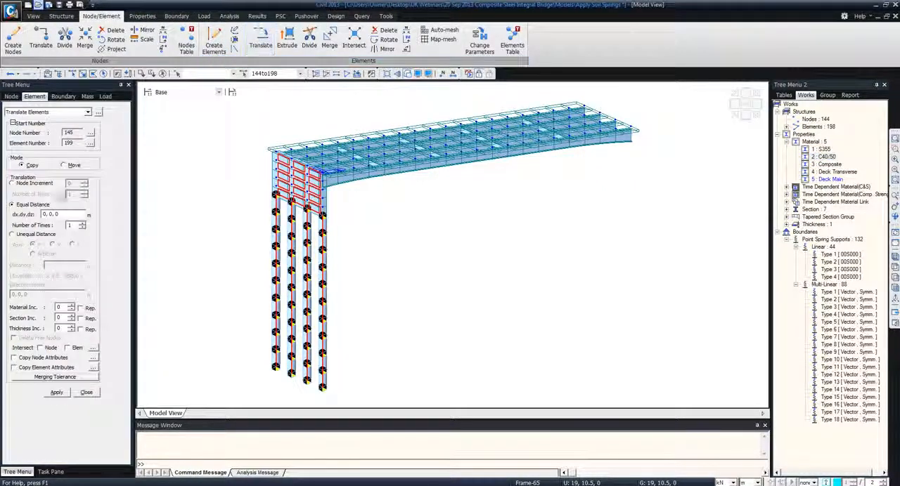
double_click(63, 214)
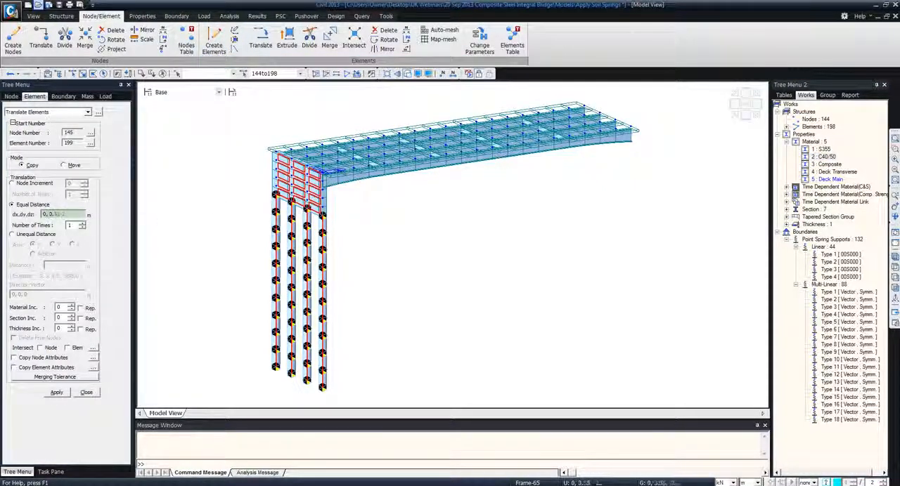
left_click(324, 174)
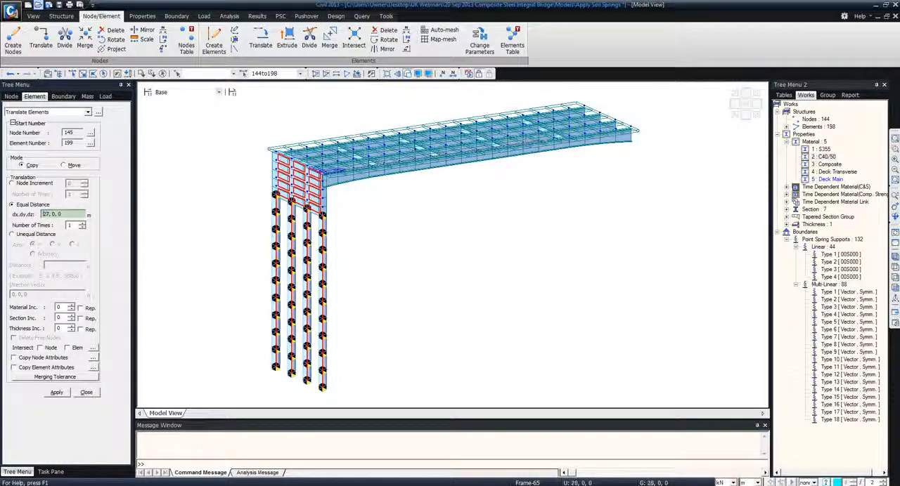
left_click(637, 130)
Copy the abutment and piles with node and element intersection and node attributes included, and display the point spring supports
left_click(49, 348)
left_click(71, 348)
left_click(32, 357)
left_click(56, 393)
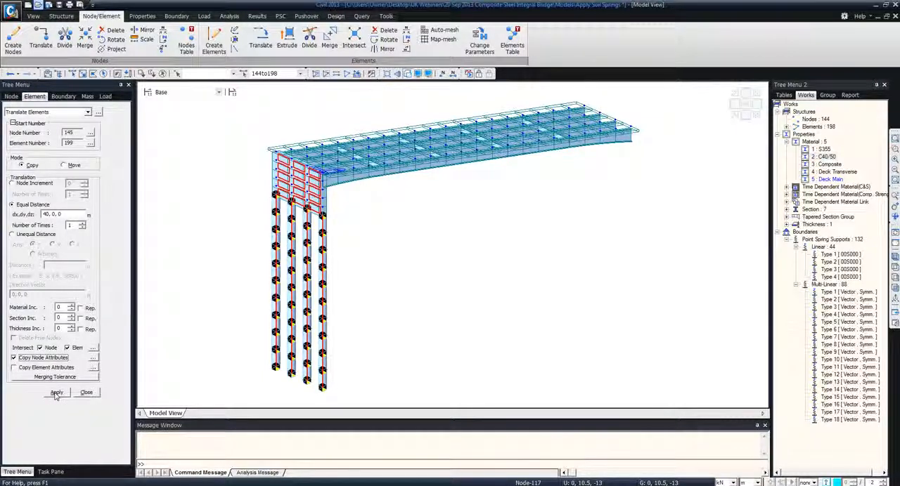
left_click(56, 393)
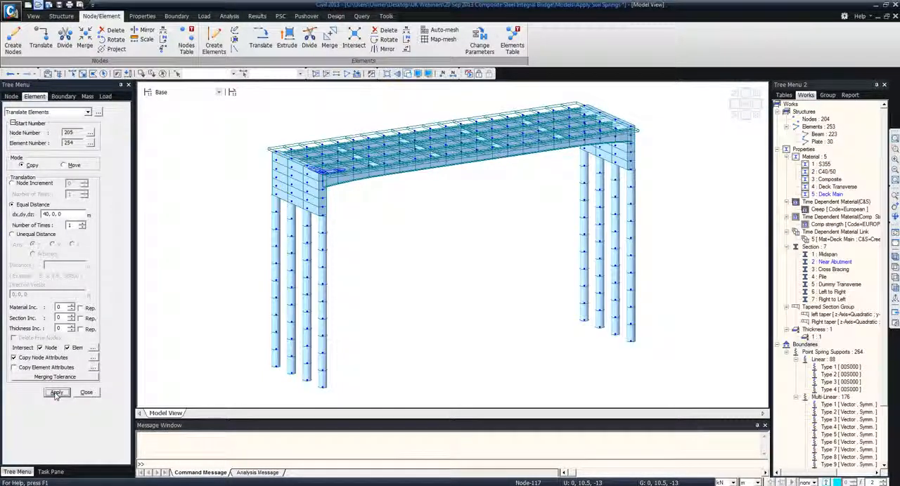
left_click(85, 393)
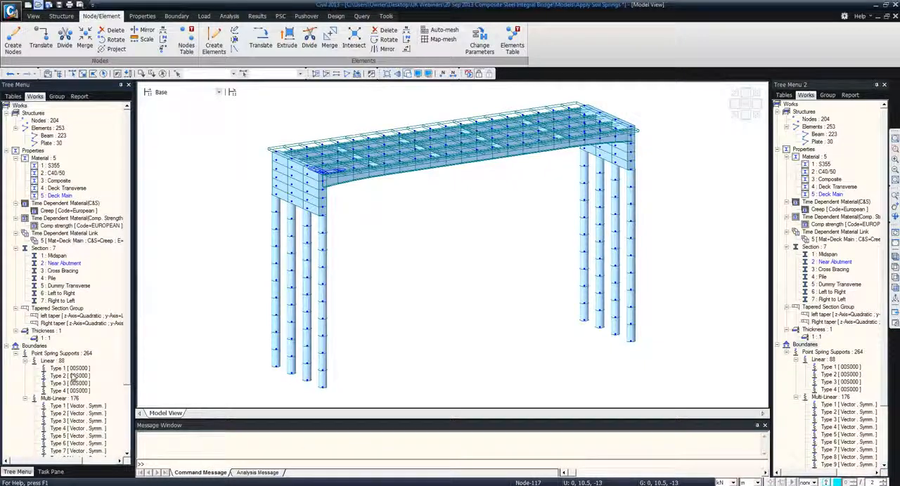
right_click(70, 370)
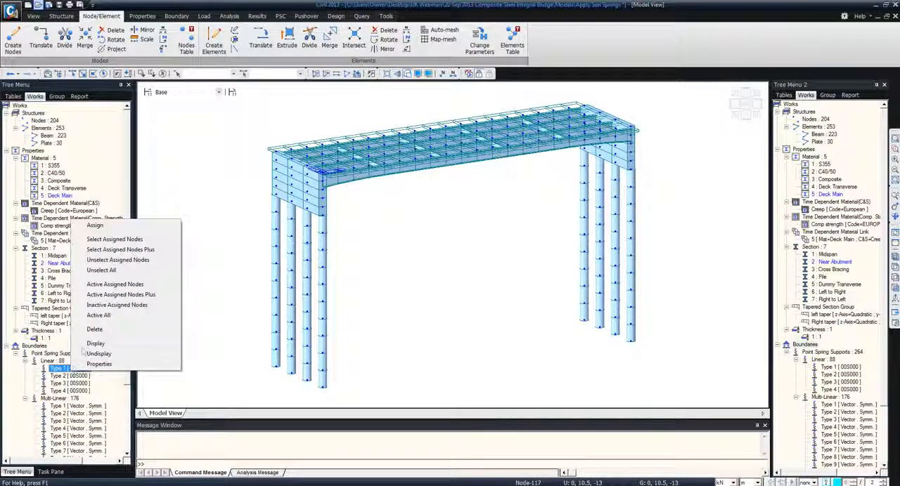
left_click(90, 344)
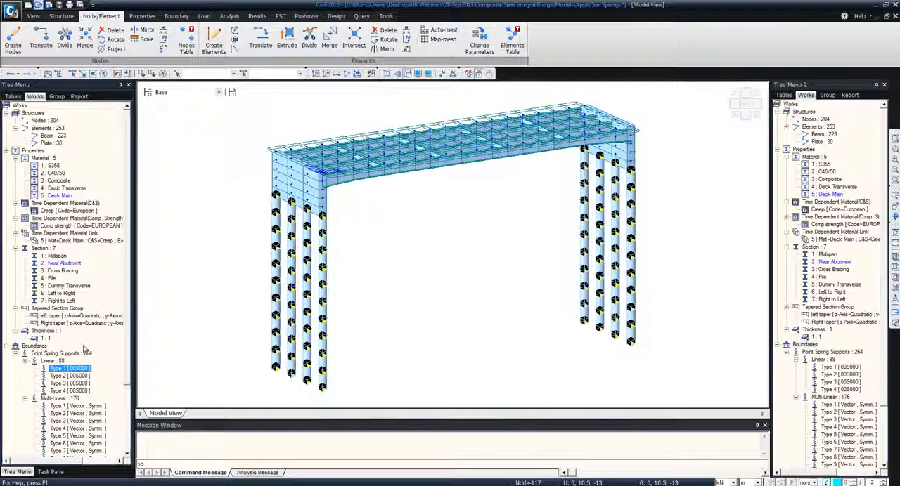
Open the Creep time-dependent material for modification and review the available creep and shrinkage codes, keeping European
left_click(143, 16)
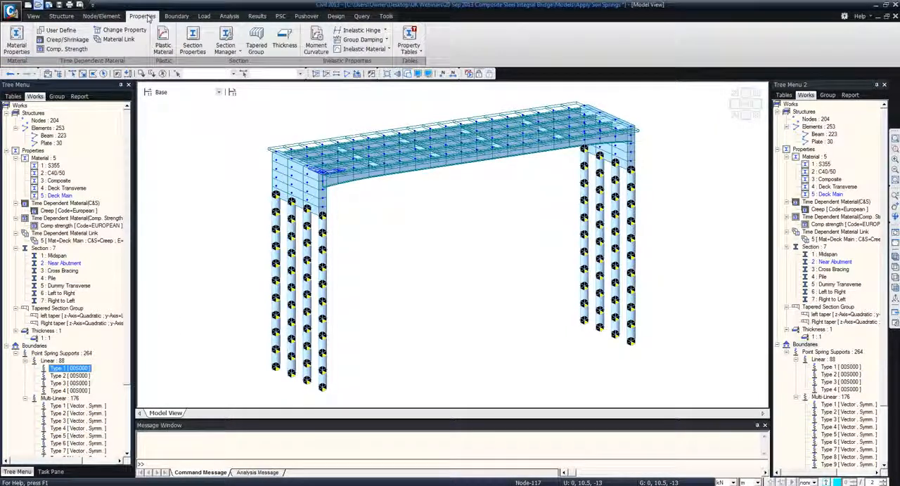
left_click(66, 41)
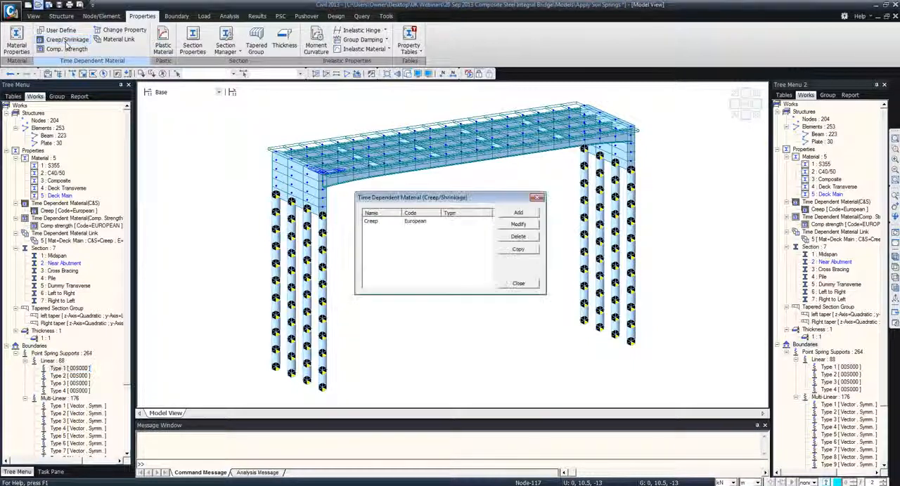
left_click(422, 224)
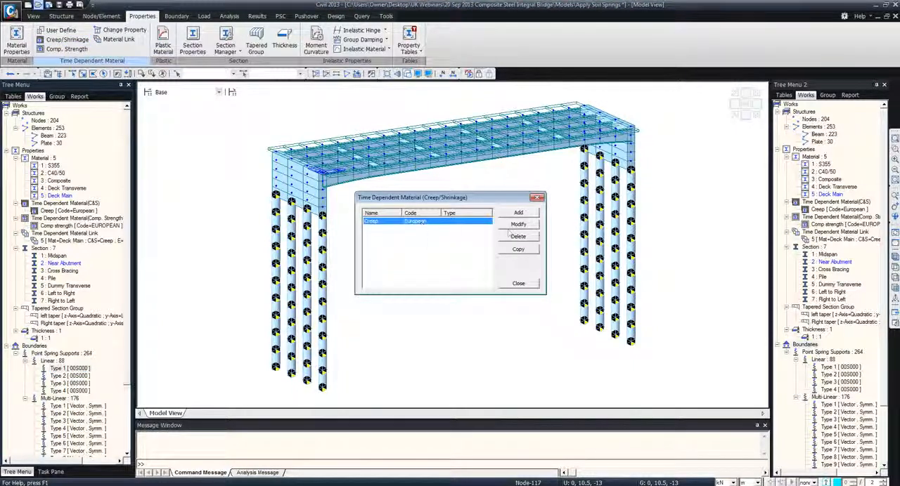
left_click(518, 224)
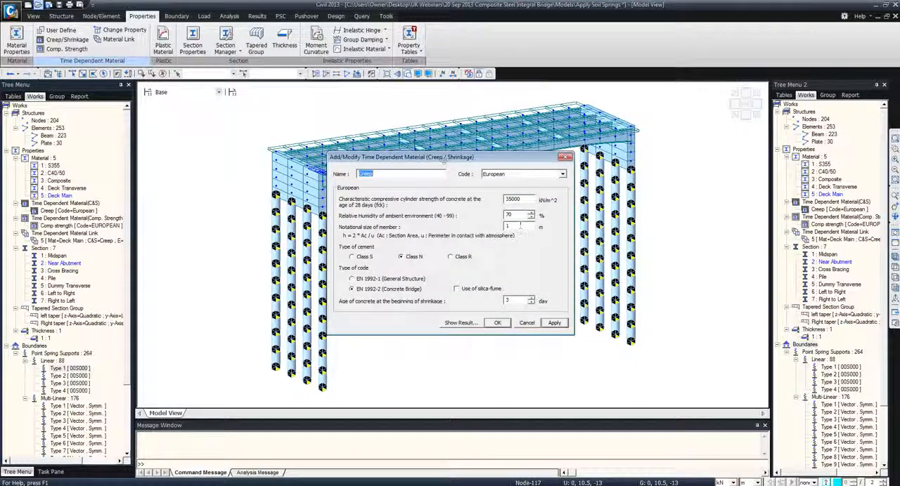
left_click_drag(520, 157, 697, 152)
left_click(705, 170)
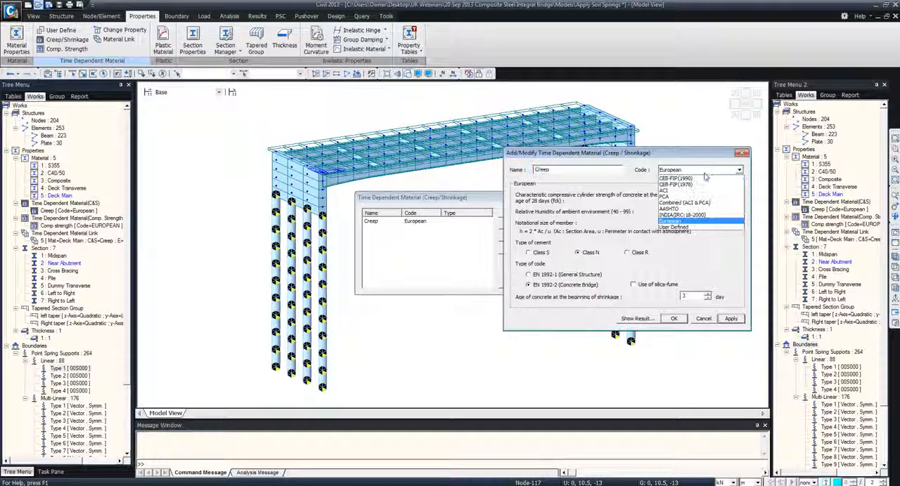
left_click(705, 173)
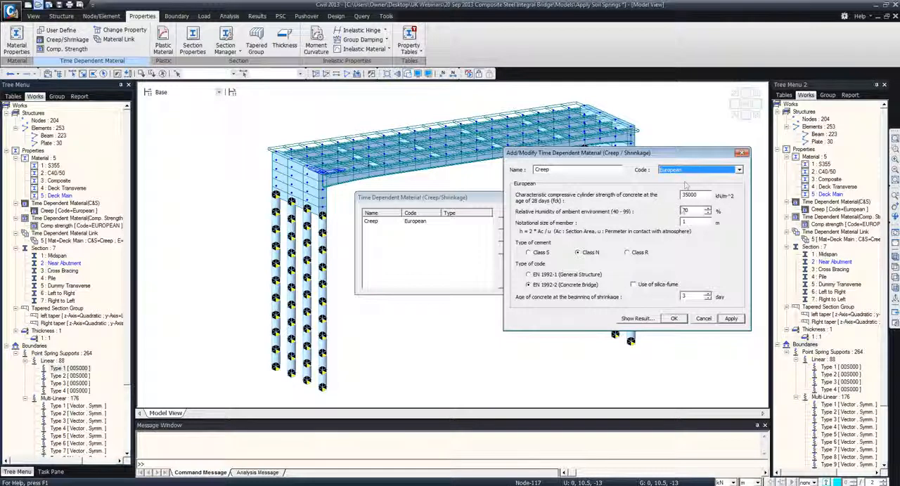
Examine the creep coefficient and shrinkage strain curves of the Creep material, and close the graph
left_click(637, 319)
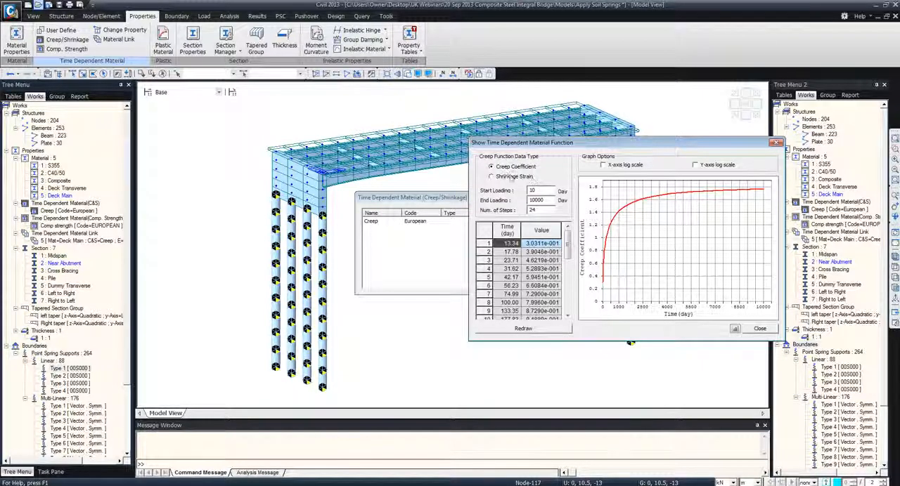
left_click(503, 180)
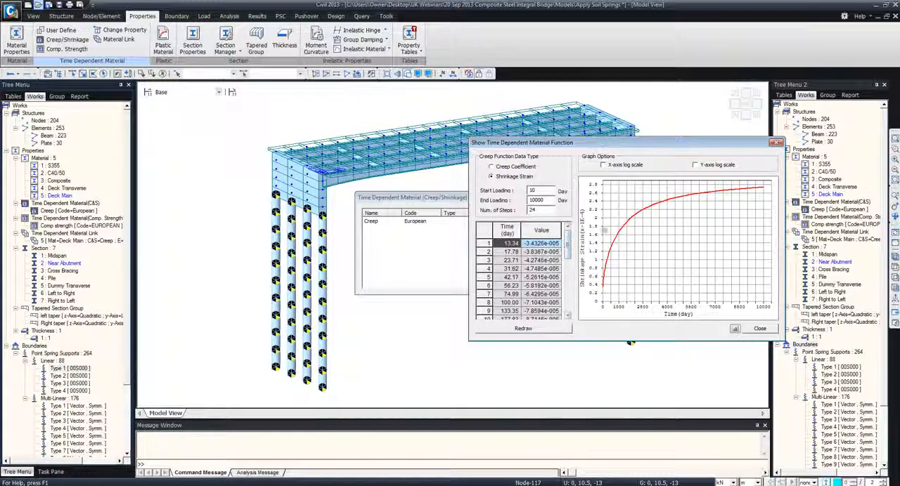
left_click(759, 328)
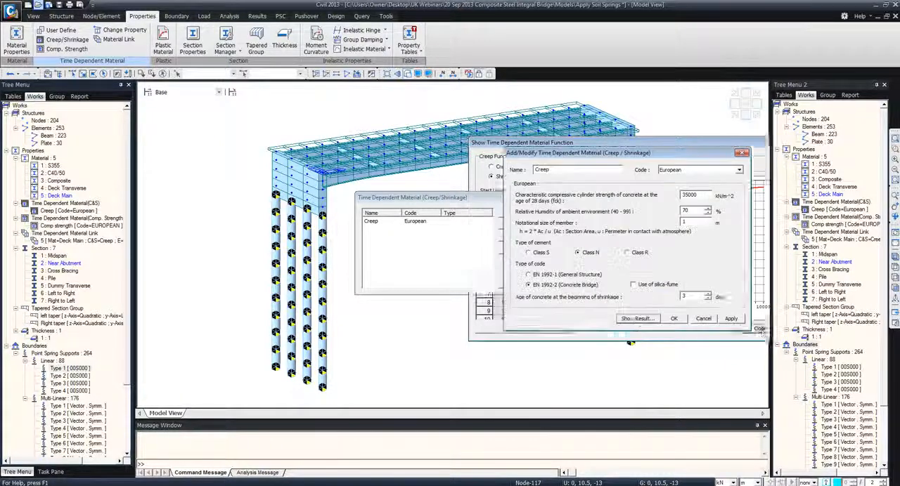
Leave the Creep material without modifying it, and redraw and review the strength development graph of the Comp strength material
left_click(704, 319)
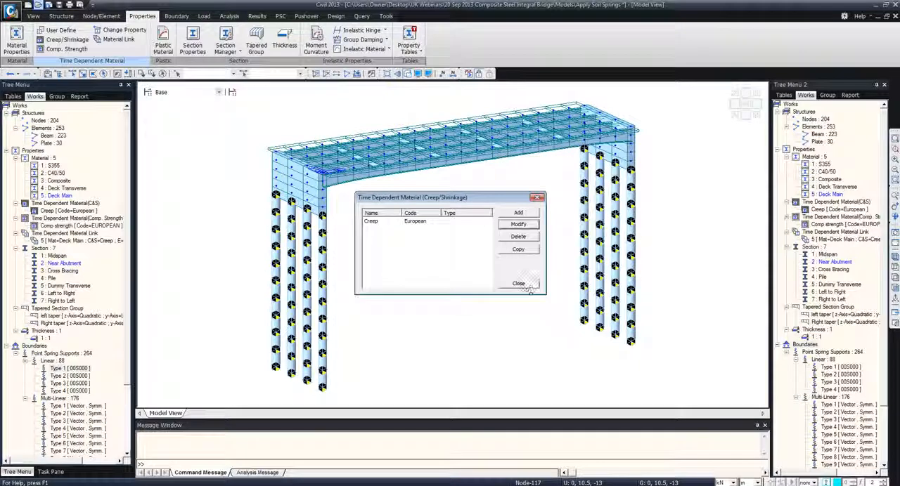
left_click(524, 284)
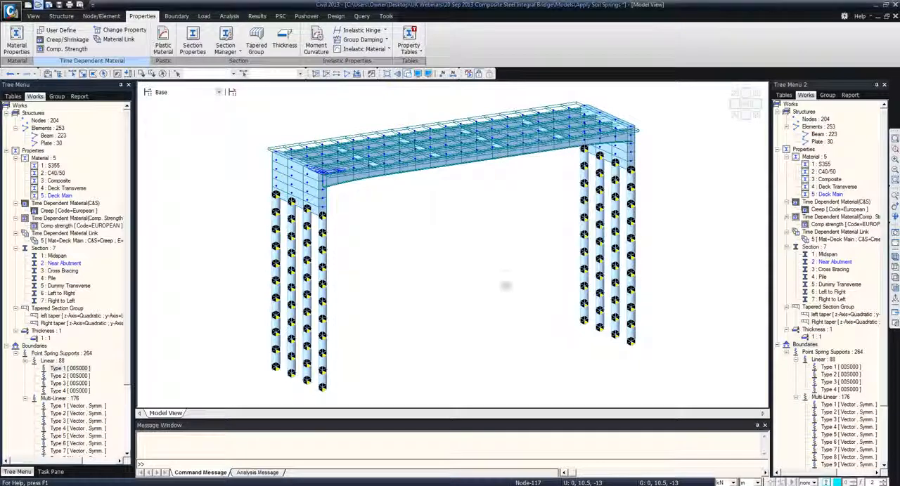
left_click(67, 49)
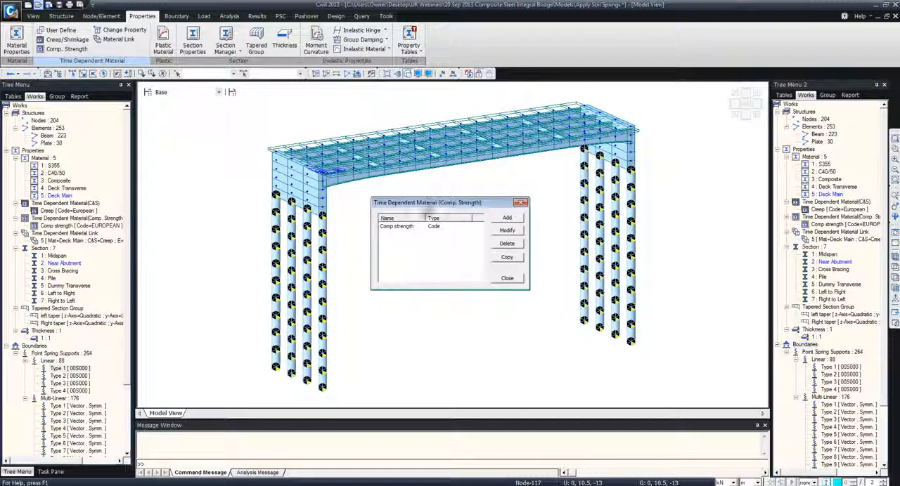
left_click(426, 226)
left_click(502, 230)
left_click_drag(411, 145, 623, 134)
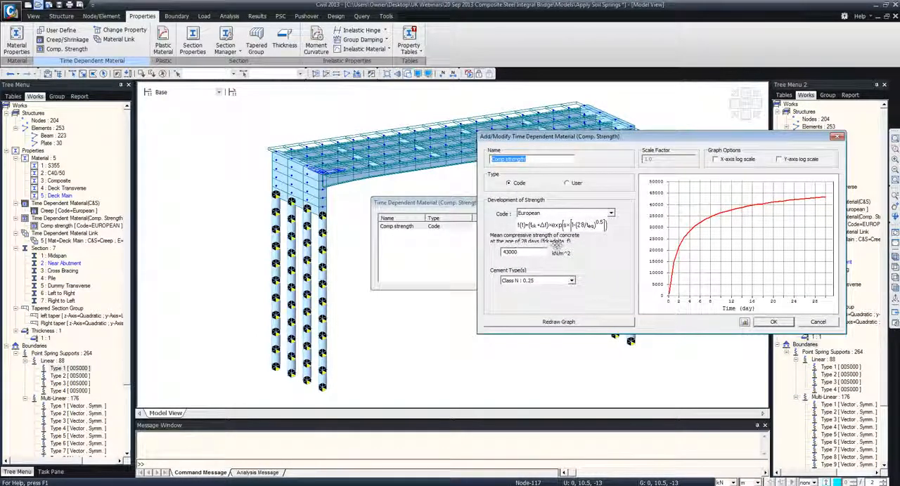
left_click(603, 322)
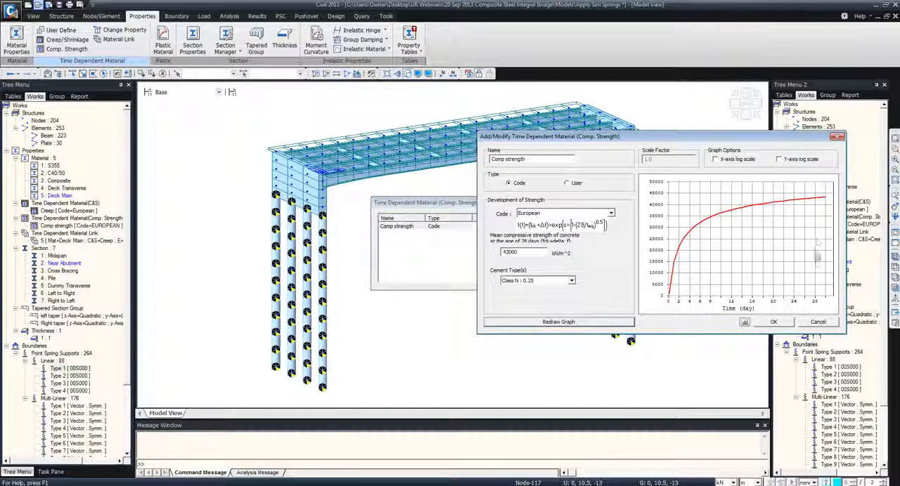
left_click(774, 322)
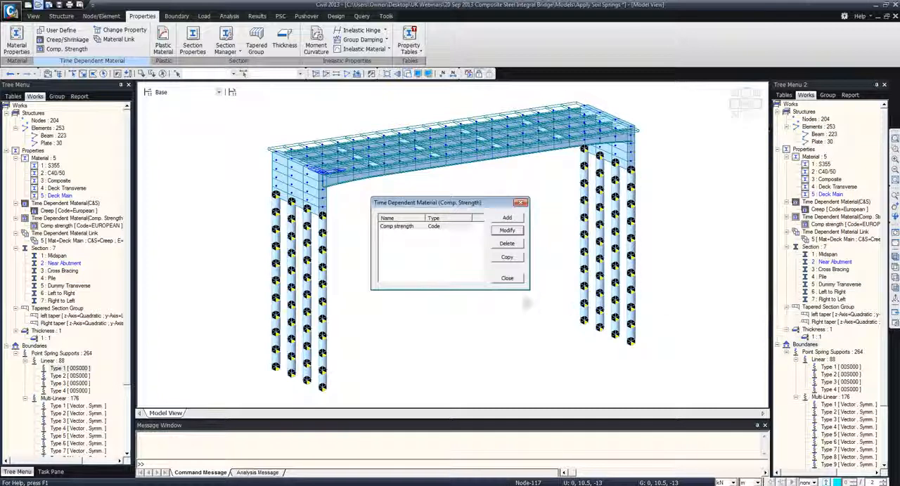
left_click(506, 278)
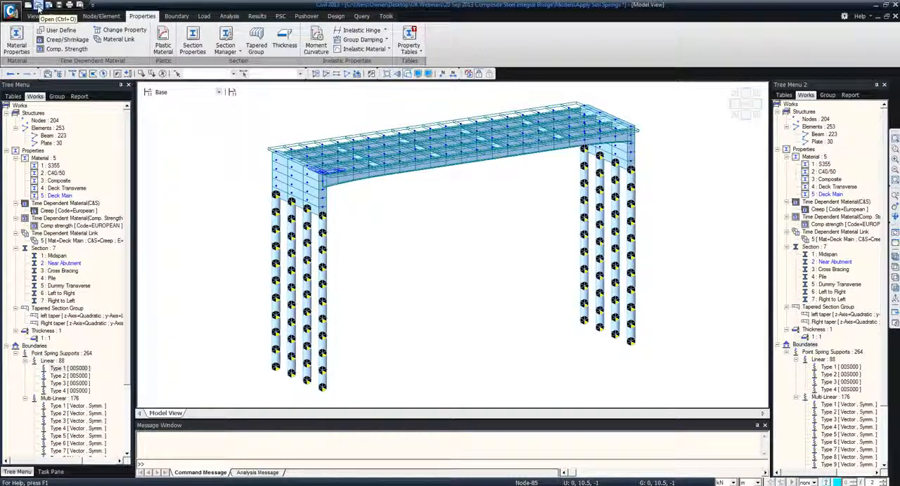
Open the Apply Loads model without saving changes to Apply Soil Springs, and display the elements with their solid section shapes
left_click(38, 6)
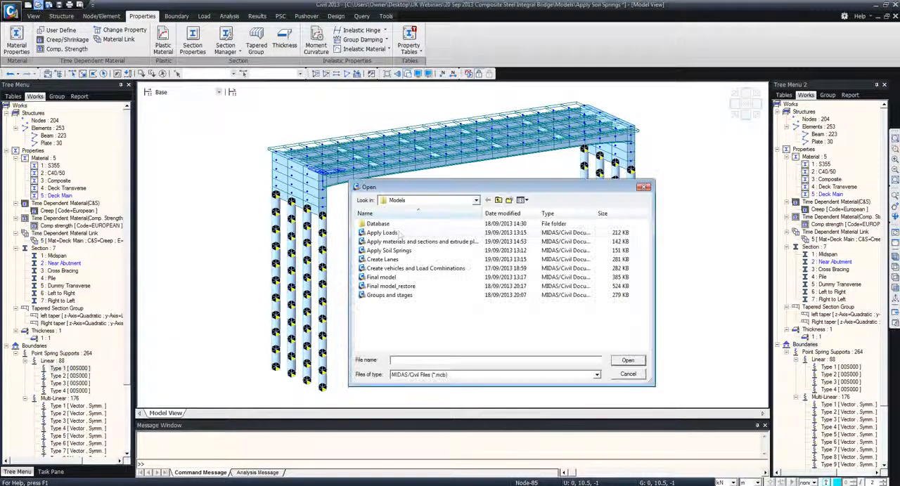
double_click(398, 235)
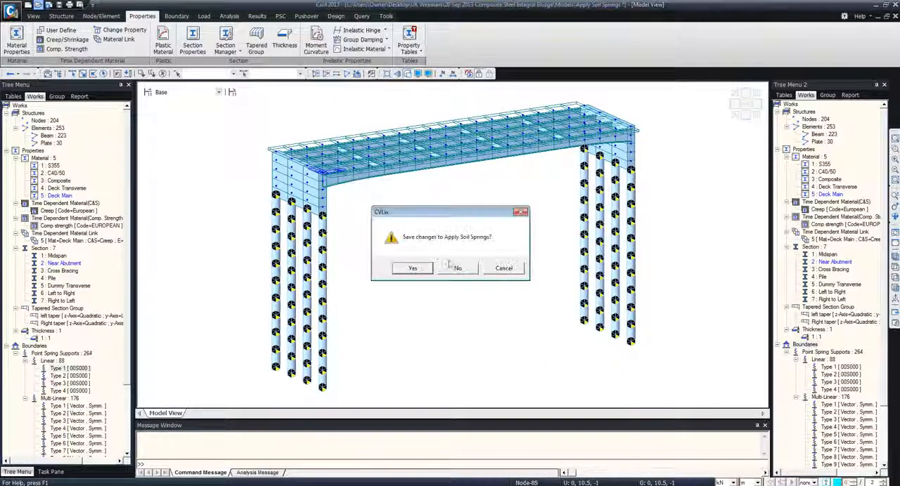
left_click(453, 267)
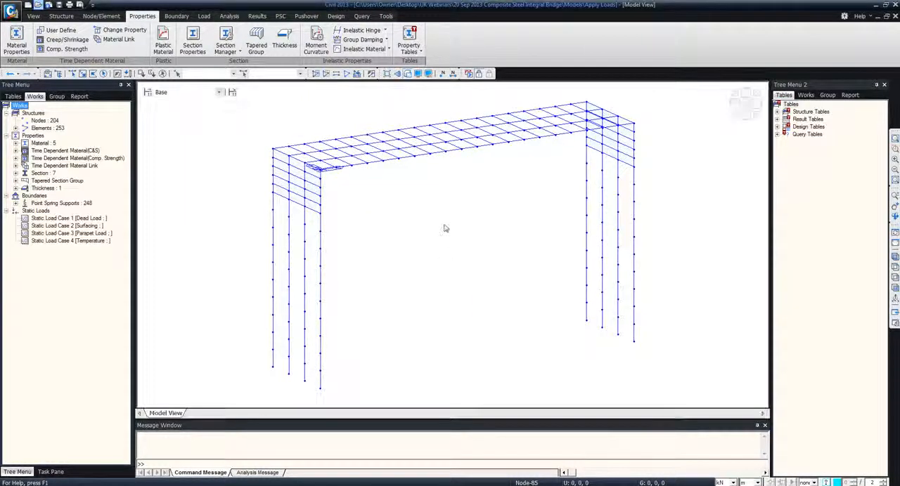
left_click(203, 16)
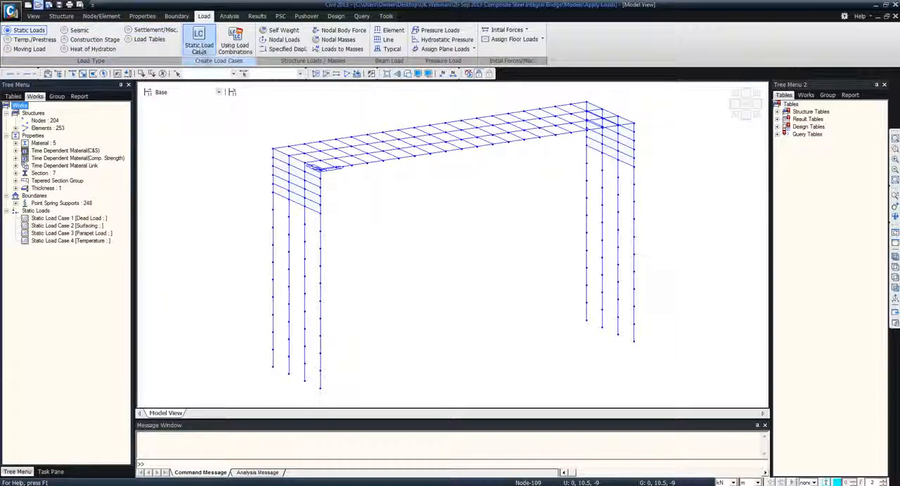
left_click(407, 74)
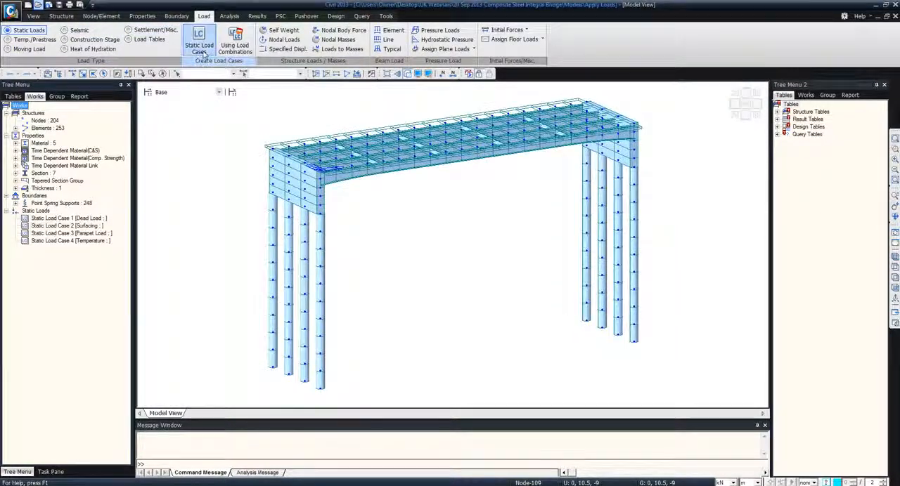
Add a static load case named Earth Pressure with the type Earth Pressure (EP)
left_click(203, 49)
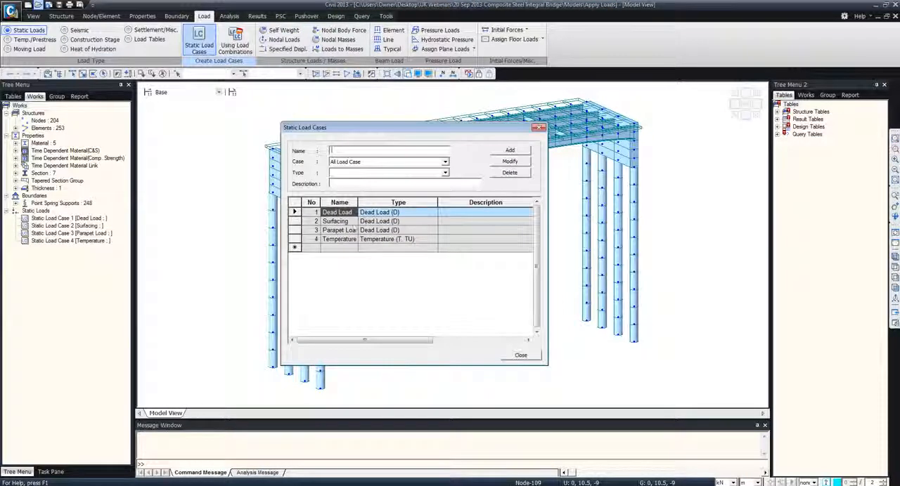
left_click(335, 222)
left_click(333, 231)
left_click_drag(364, 151, 327, 151)
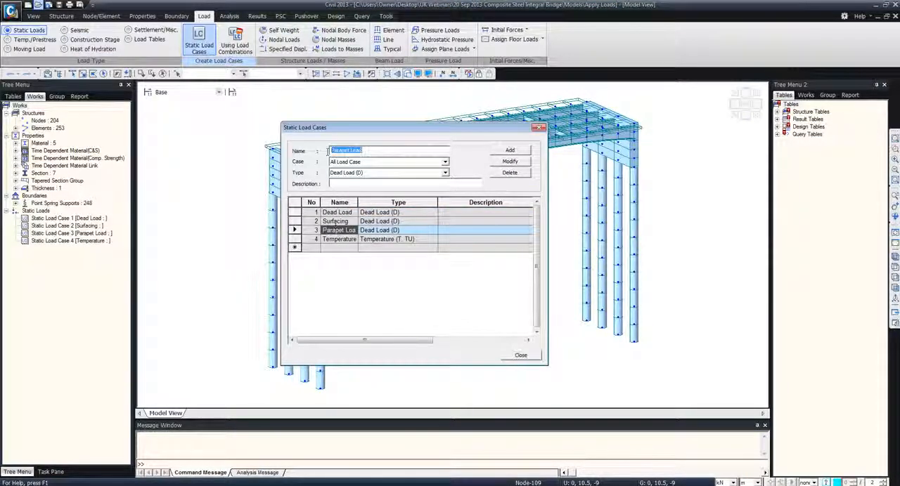
type("Earth Pressure")
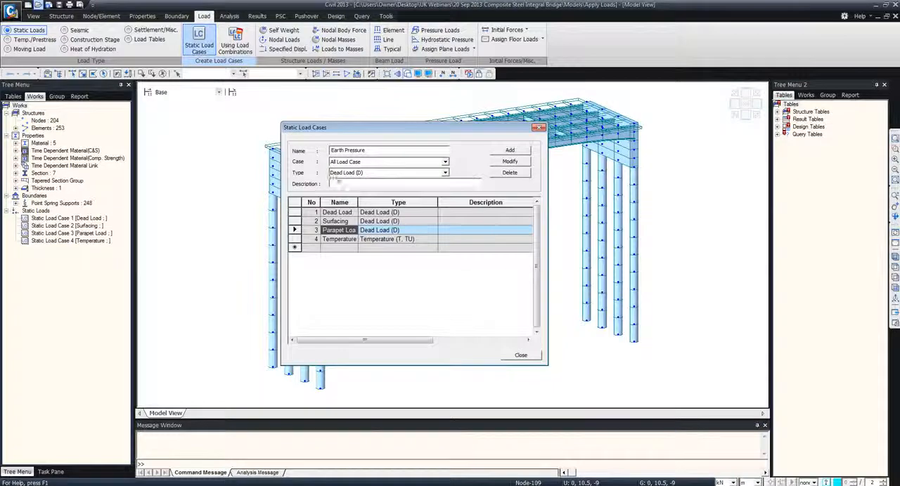
left_click(366, 172)
left_click(416, 188)
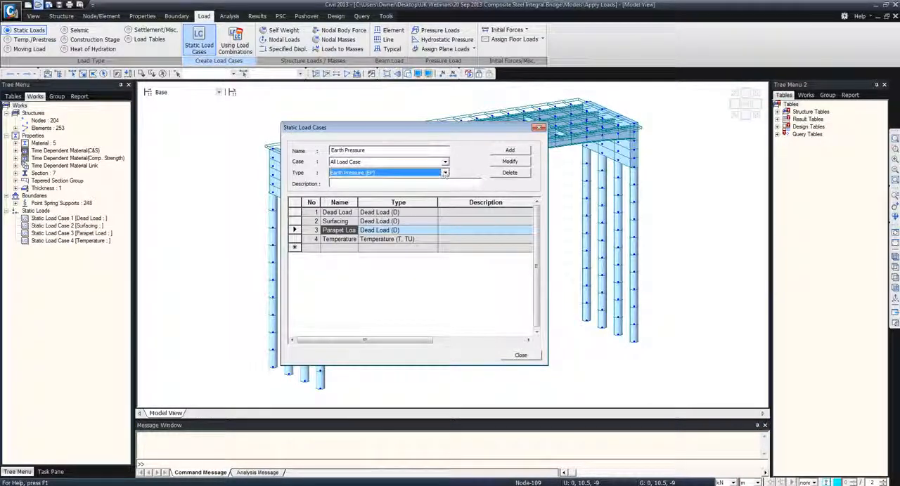
left_click(509, 150)
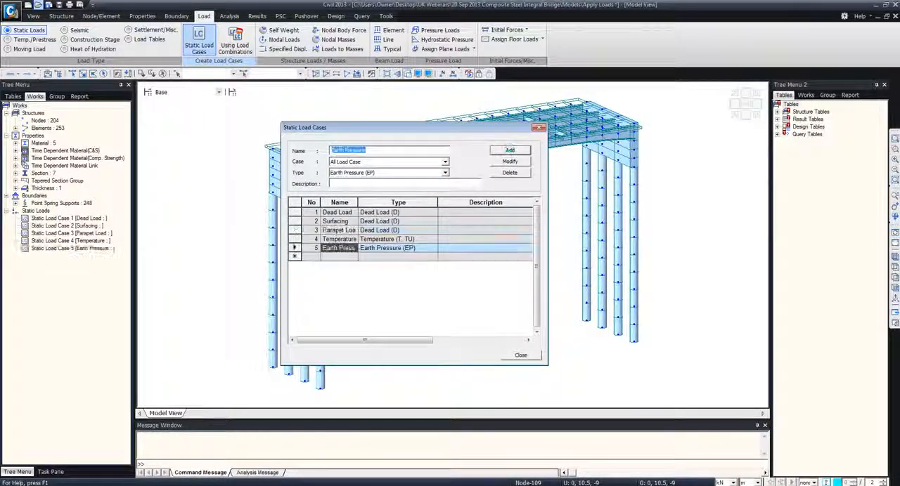
left_click(521, 356)
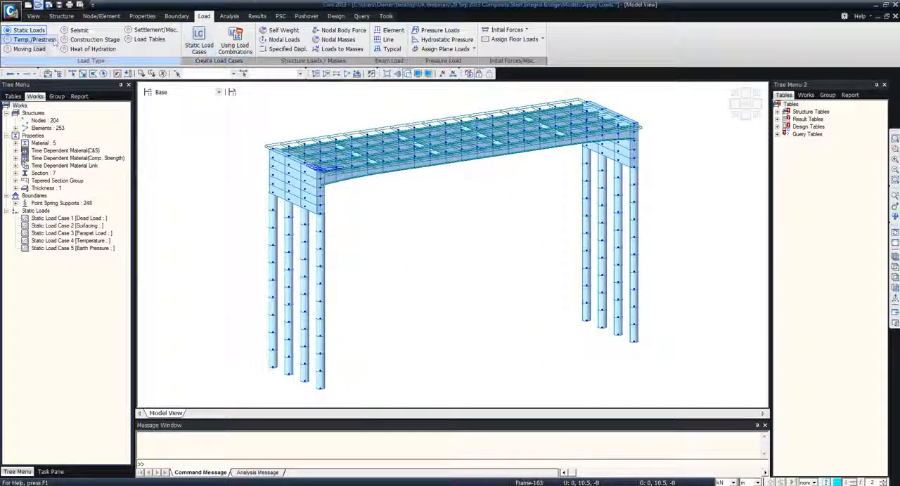
Set up a hydrostatic pressure load in the Earth Pressure load case and the Earth Pressure load group
left_click(463, 42)
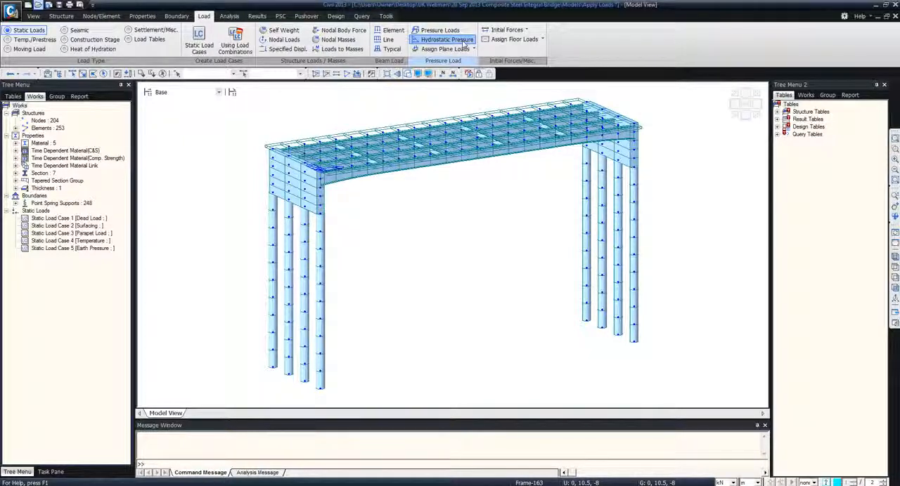
left_click(74, 134)
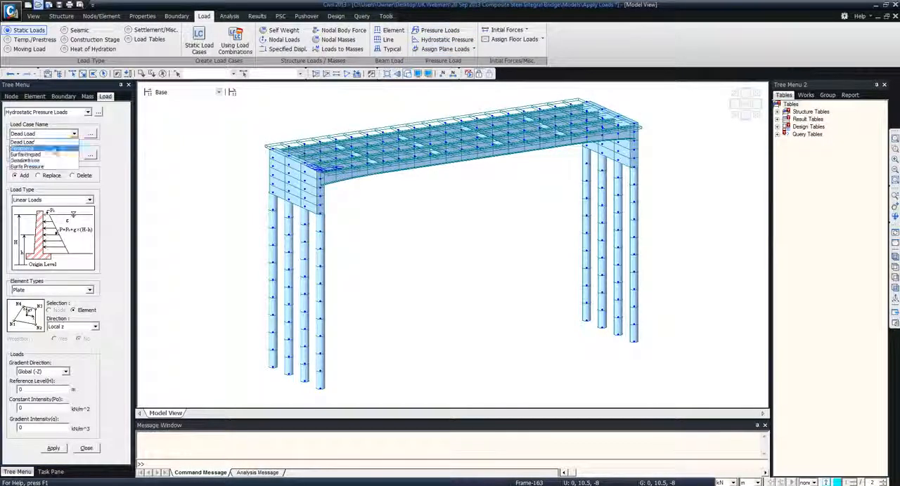
left_click(27, 167)
left_click(74, 154)
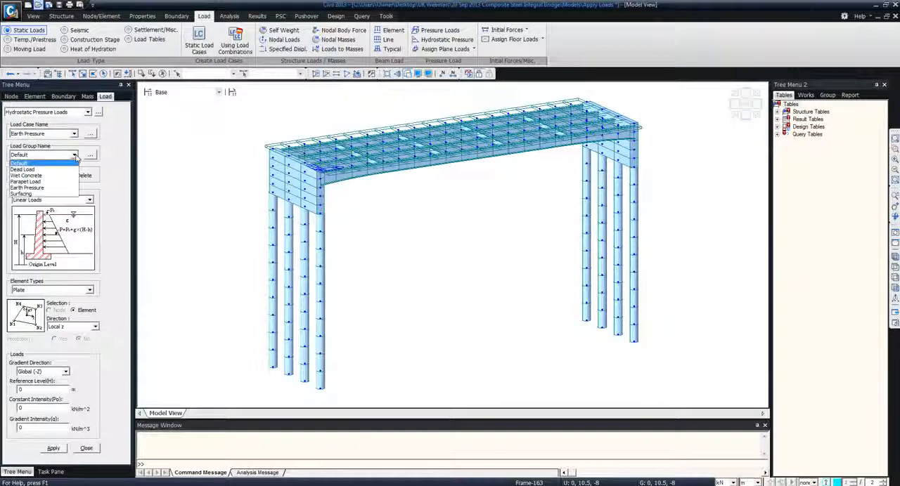
left_click(27, 188)
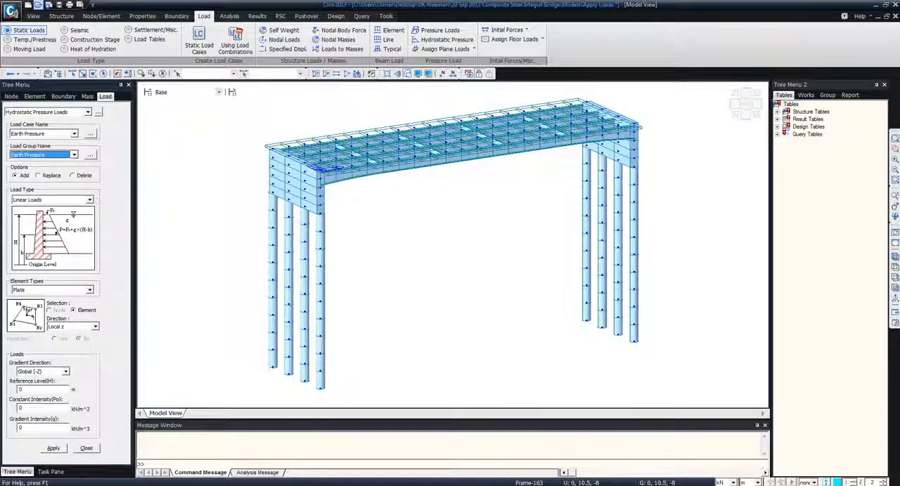
Apply the hydrostatic pressure to all plate elements with reference level 0 m, constant intensity 5 kN/m^2 and gradient intensity 10 kN/m^3
left_click(806, 95)
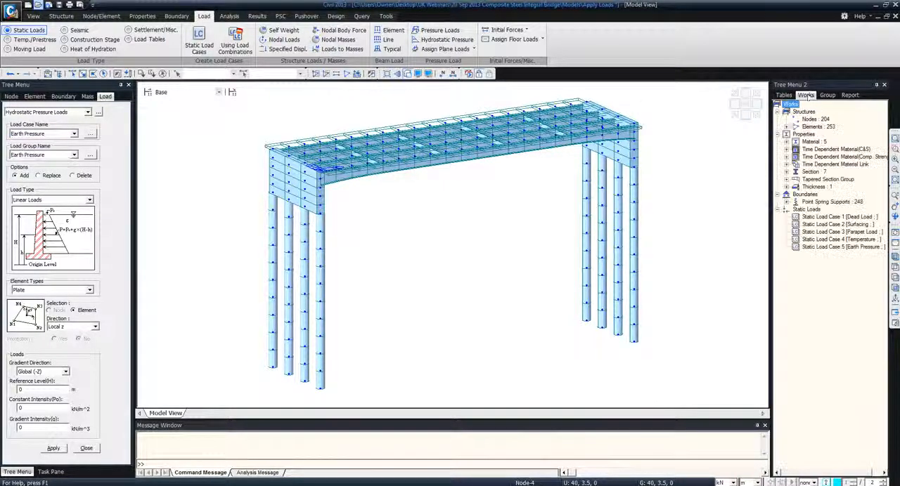
left_click(787, 127)
left_click(820, 141)
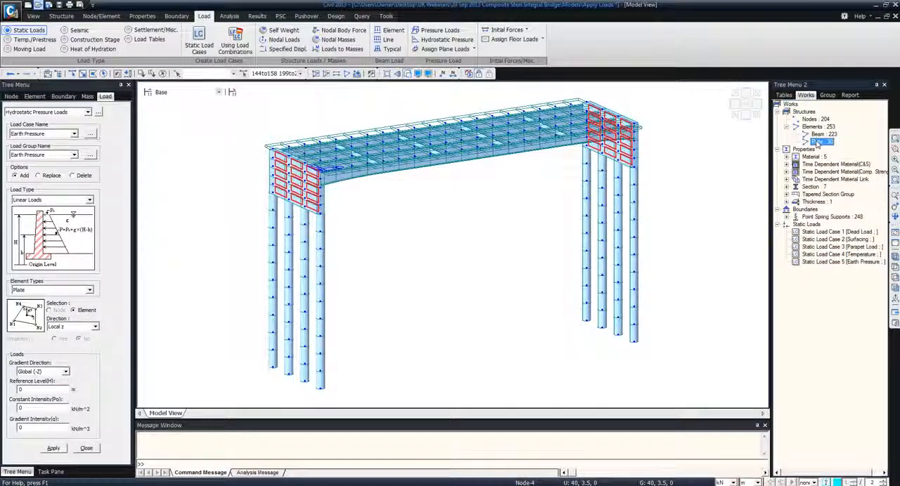
double_click(38, 390)
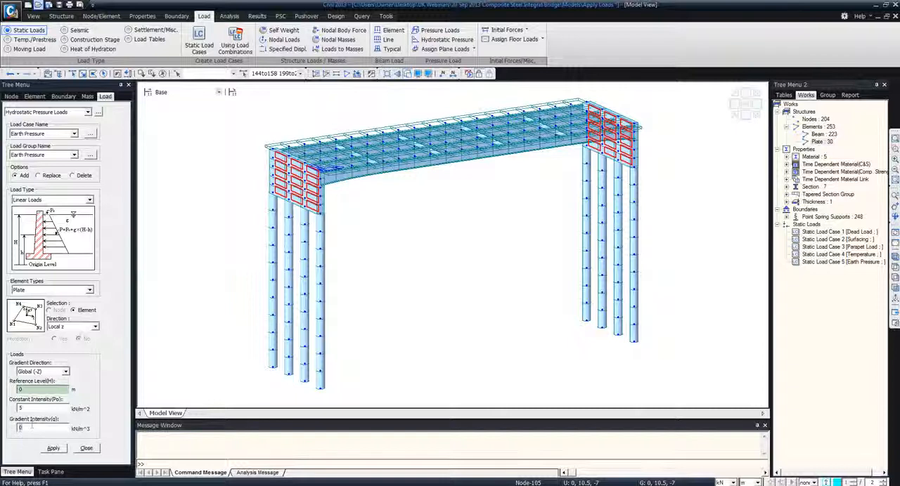
type("10")
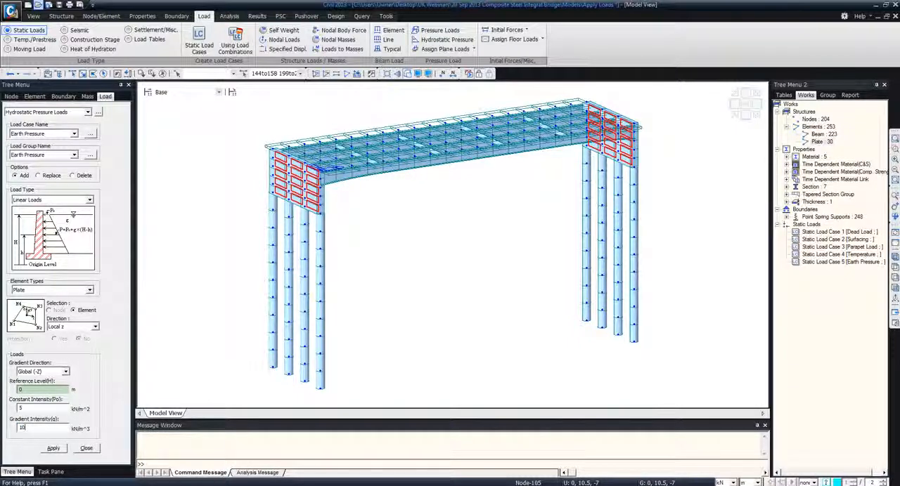
left_click(53, 448)
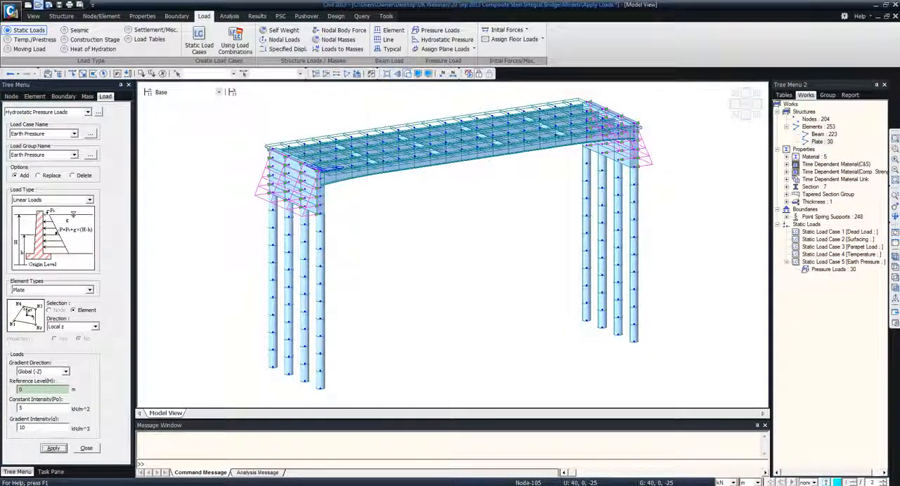
Check the earth pressure distribution on both abutments in side elevation, close the pressure load settings and return to the isometric view
left_click(896, 288)
middle_click_drag(555, 187, 554, 207)
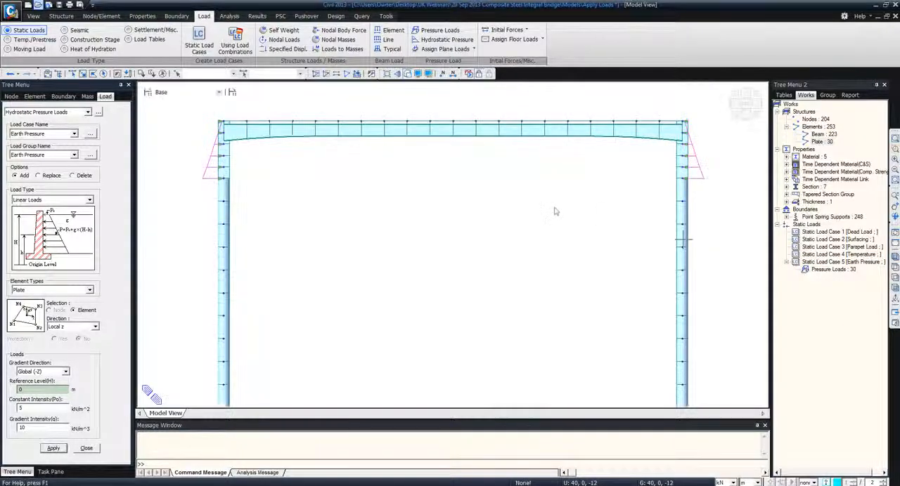
left_click(86, 449)
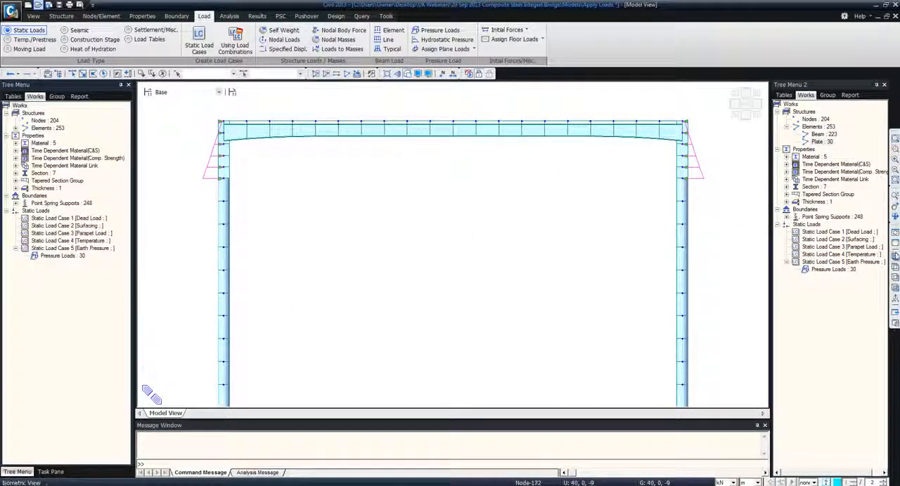
left_click(895, 257)
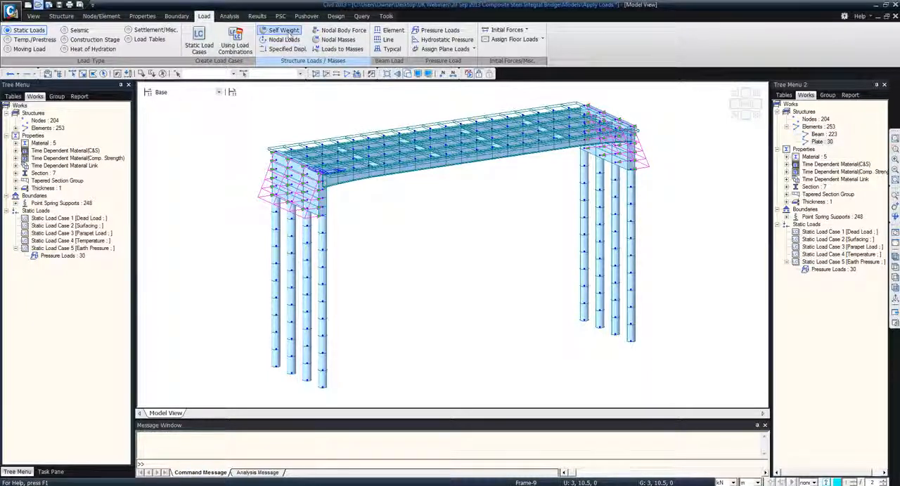
Add a self weight load with a Z factor of -1 in the Dead Load case and the Dead Load group
left_click(284, 31)
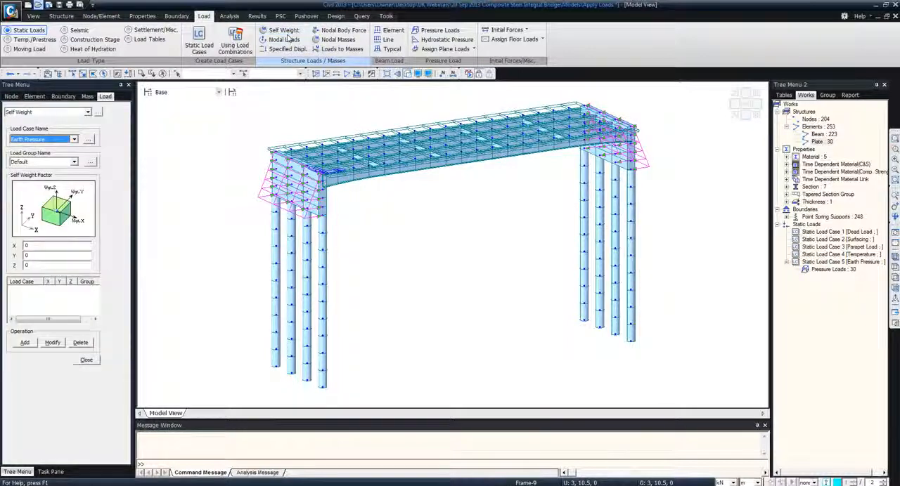
left_click(75, 139)
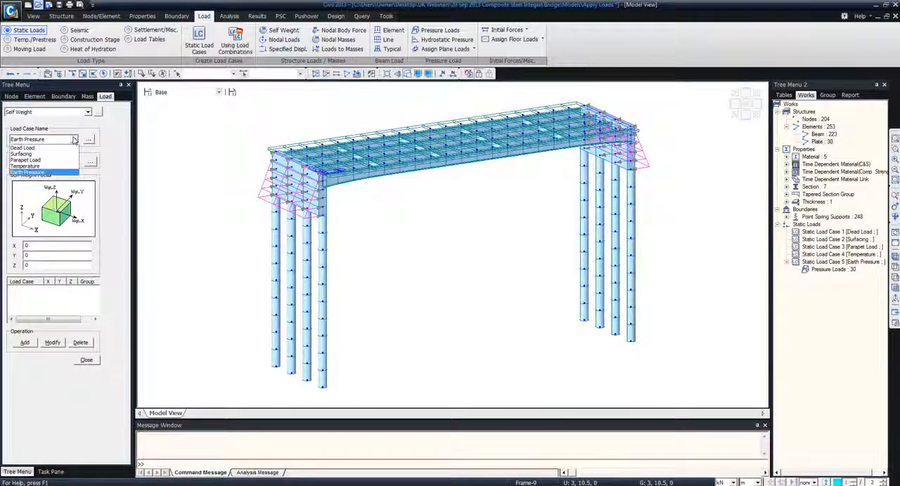
left_click(55, 148)
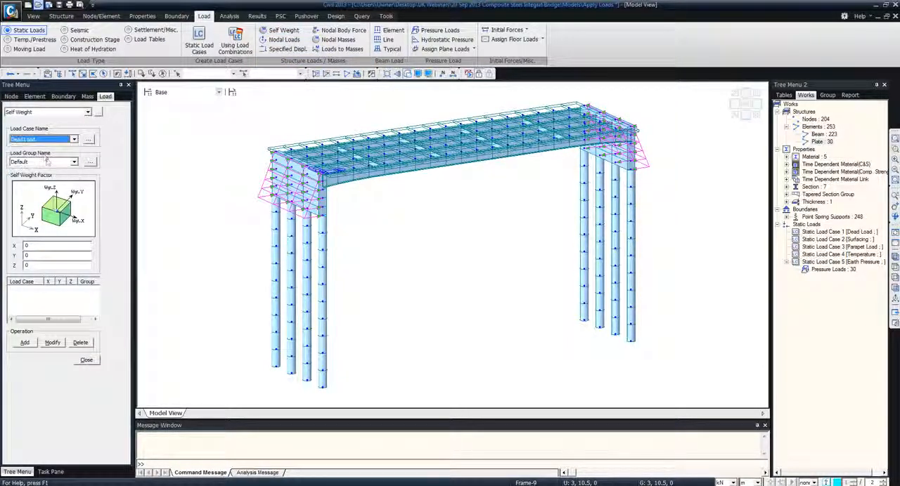
left_click(42, 161)
left_click(35, 177)
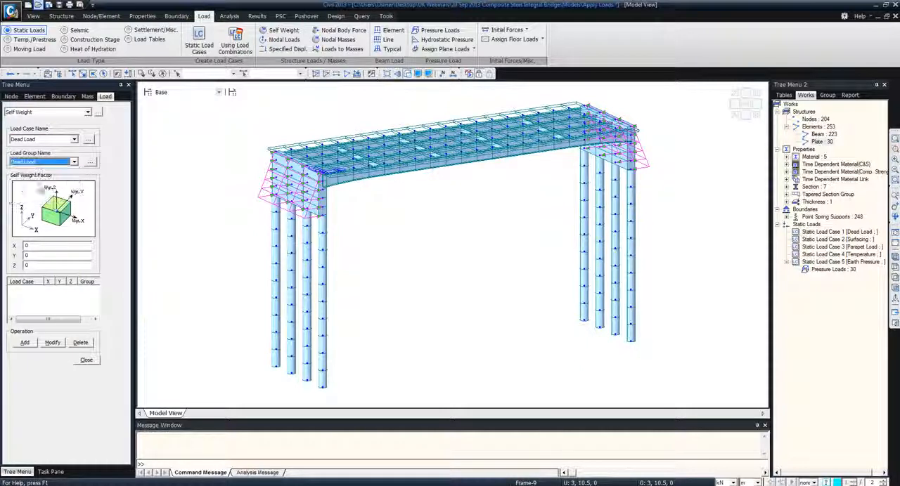
double_click(34, 265)
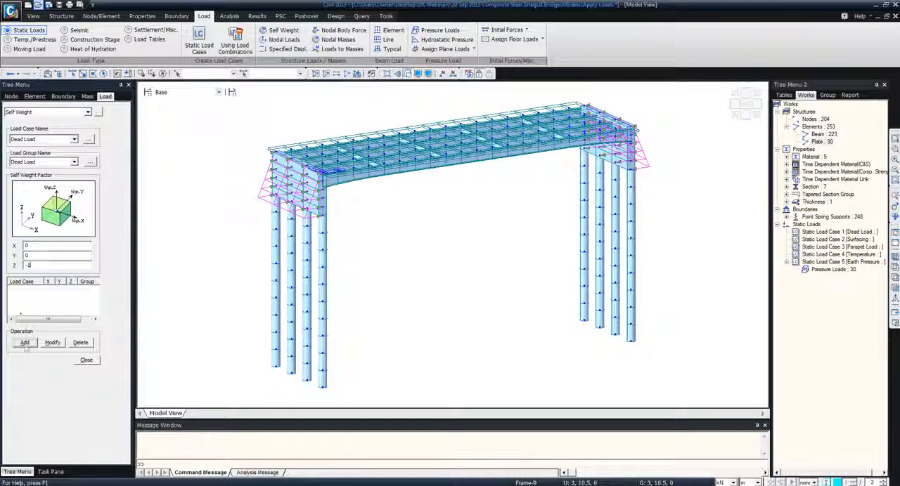
left_click(25, 342)
left_click(87, 360)
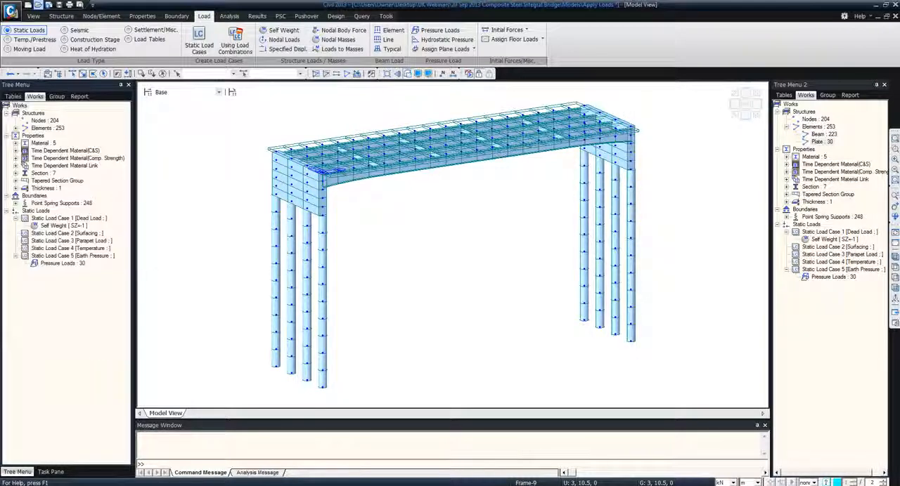
Start an element beam load, isolate the elements of the Composite material in wireframe plan view and select all of them
left_click(392, 30)
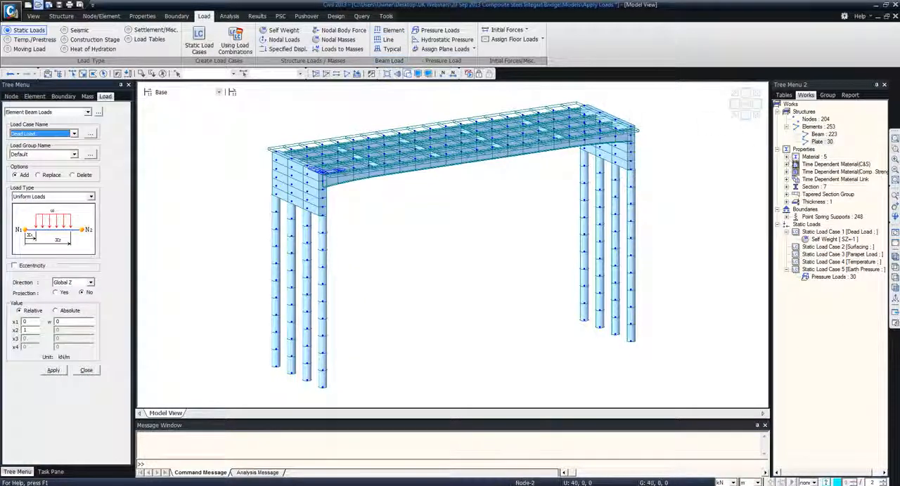
left_click(787, 157)
left_click(786, 158)
left_click(826, 180)
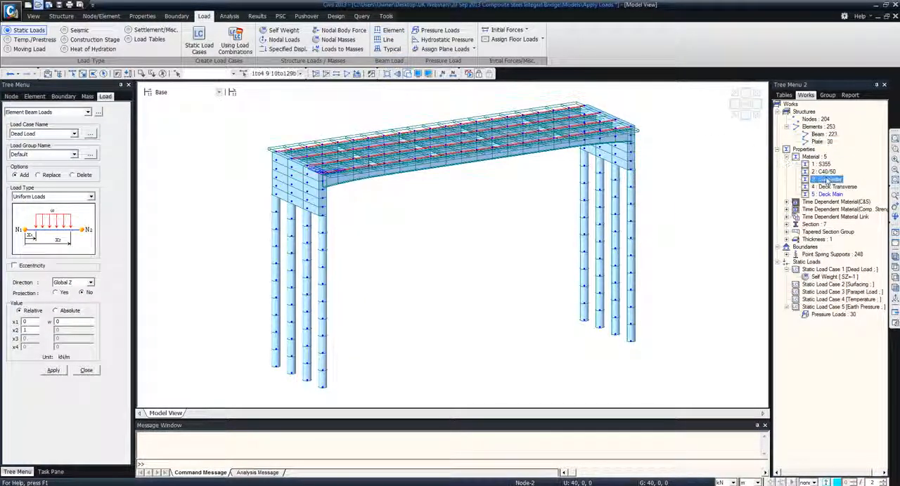
key("F2")
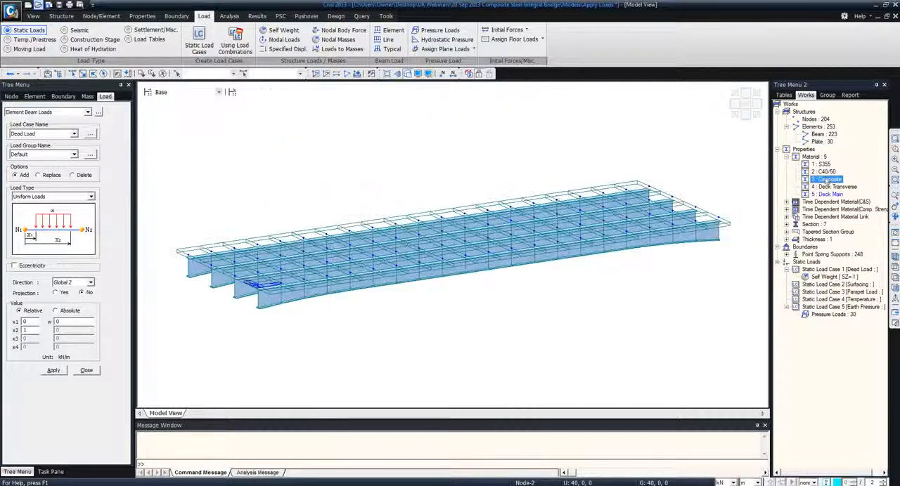
left_click(895, 267)
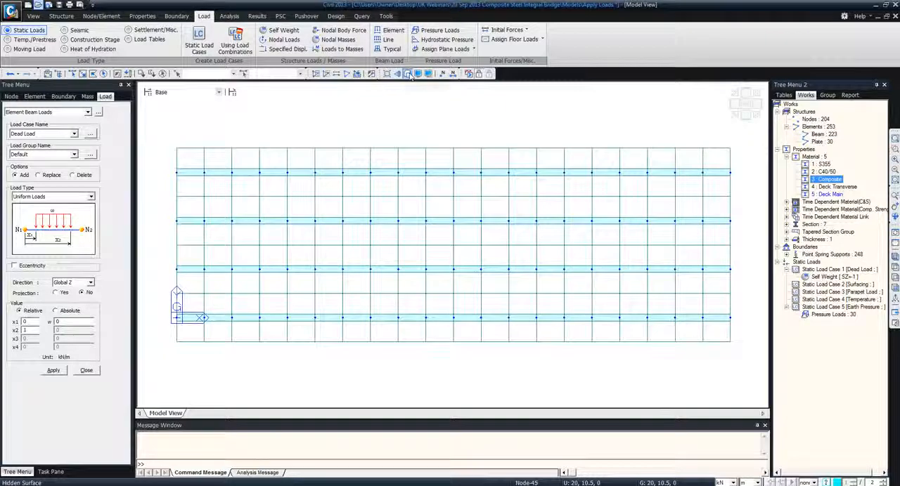
left_click(407, 73)
left_click(103, 73)
Apply a uniform load of -17 kN/m to the selected girders in the Dead Load case and Wet Concrete group, and check it isometrically
left_click(73, 154)
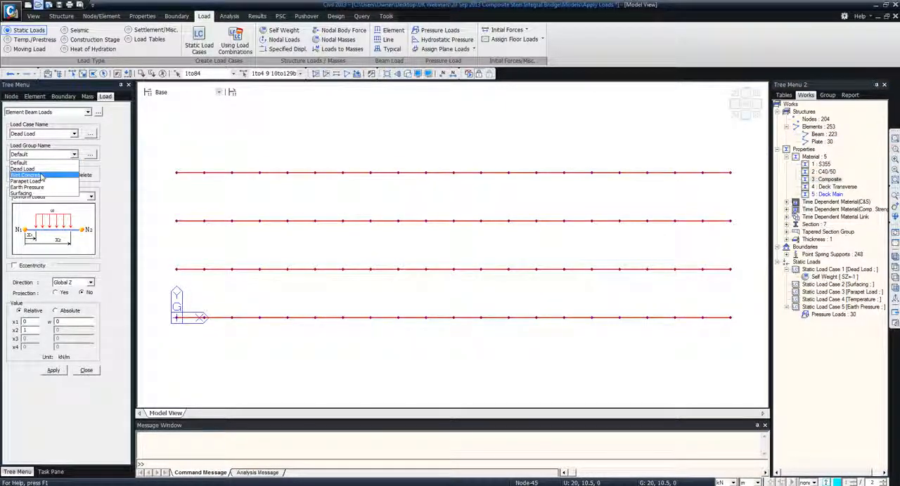
left_click(40, 167)
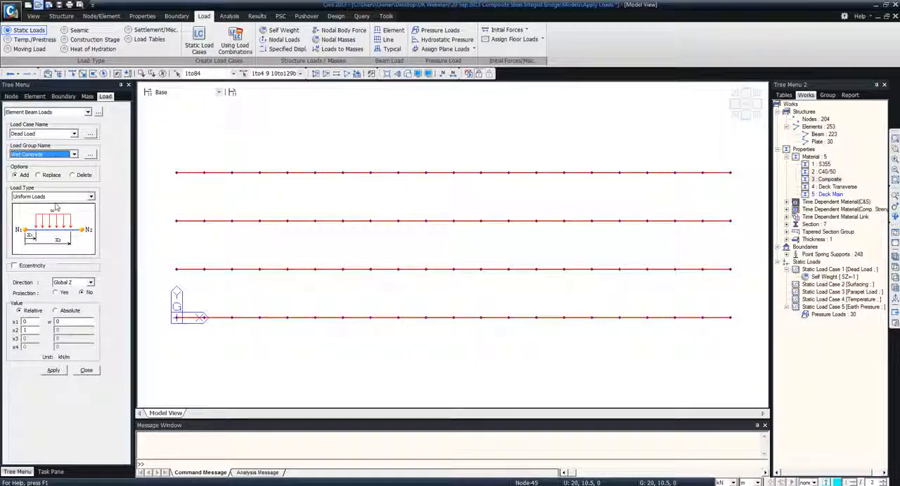
left_click_drag(62, 321, 54, 321)
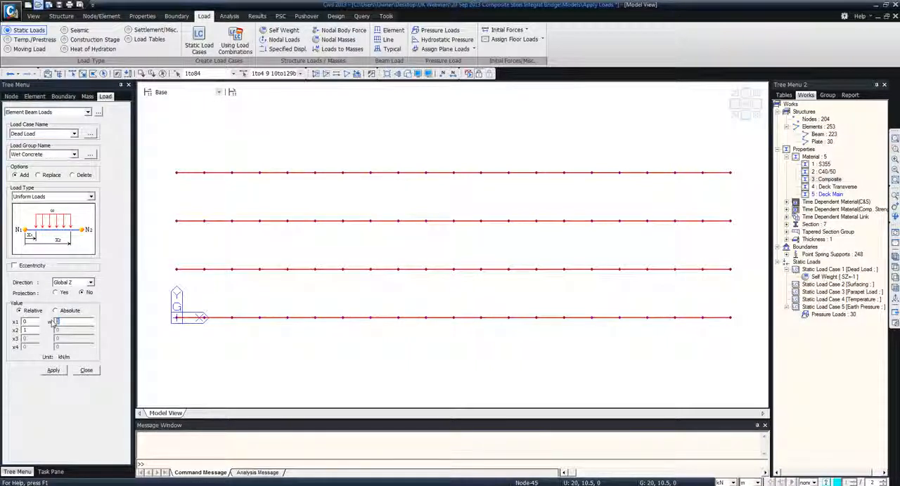
type("-17")
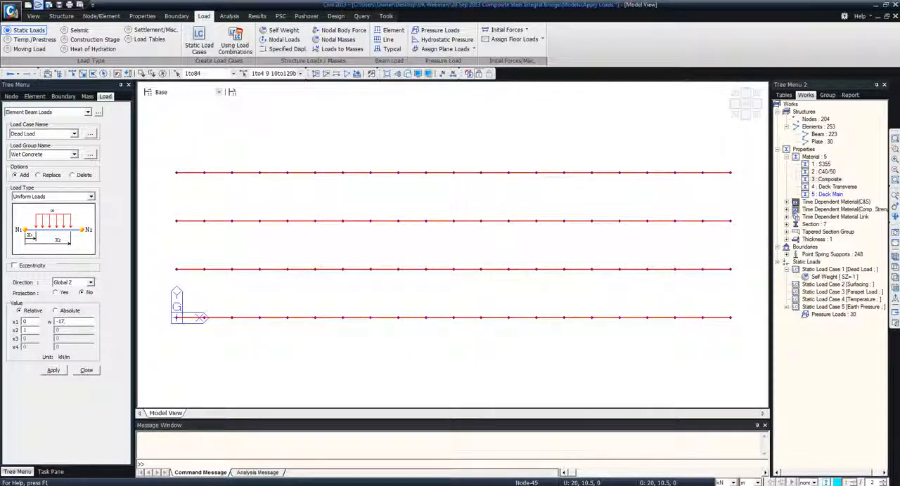
left_click(52, 371)
left_click(894, 258)
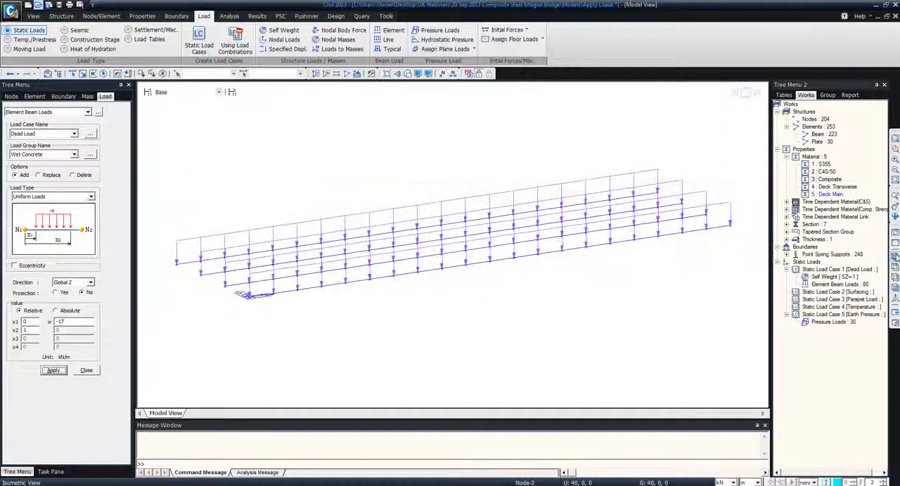
Apply a uniform beam load of -5 kN/m to all four girders in the Surfacing load case and Surfacing load group
left_click(895, 269)
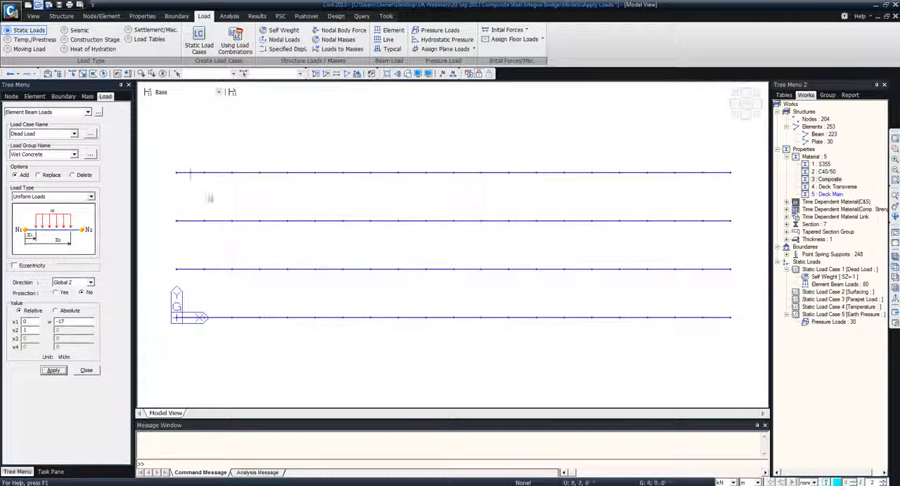
left_click(51, 134)
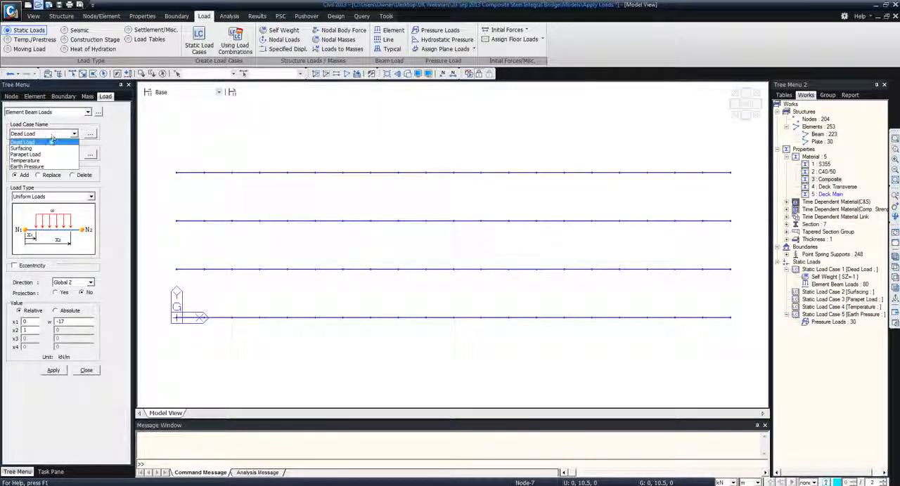
left_click(31, 149)
left_click(70, 154)
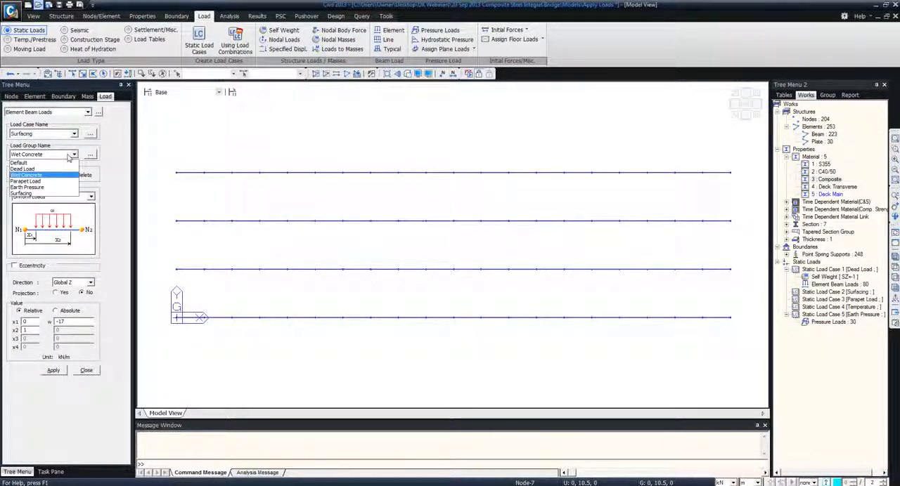
left_click(40, 194)
left_click(64, 321)
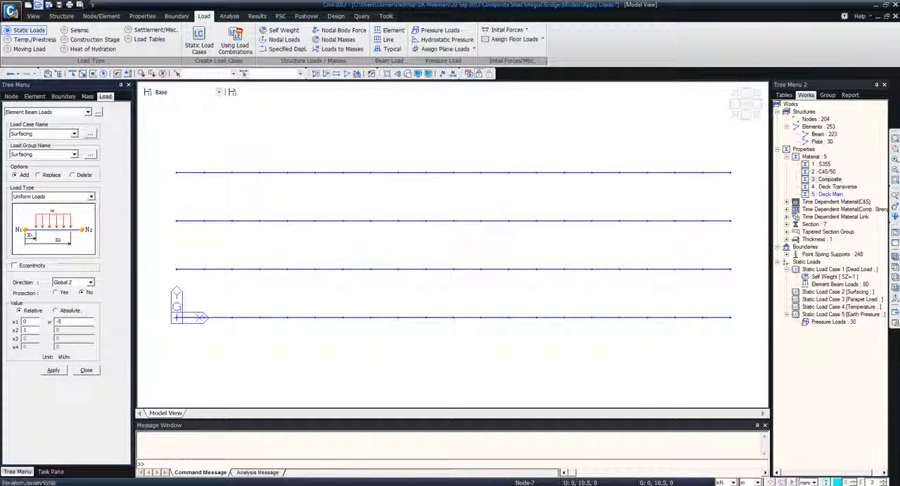
left_click(117, 73)
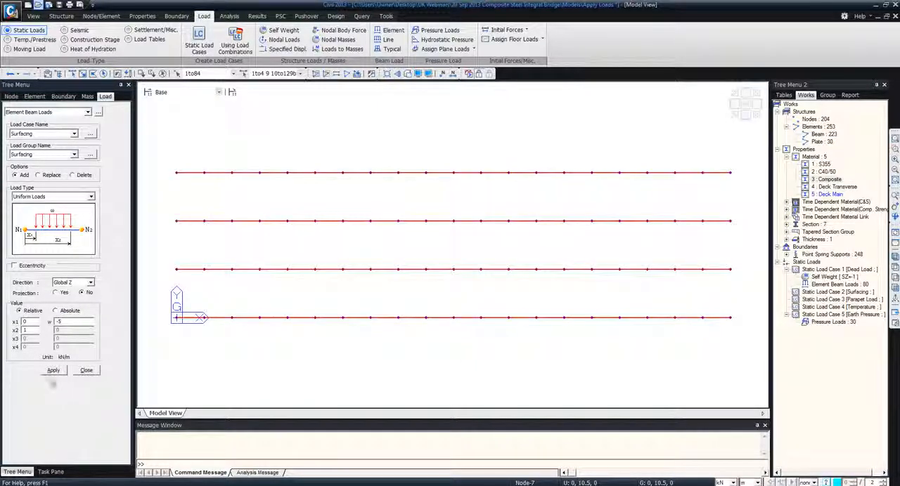
left_click(54, 371)
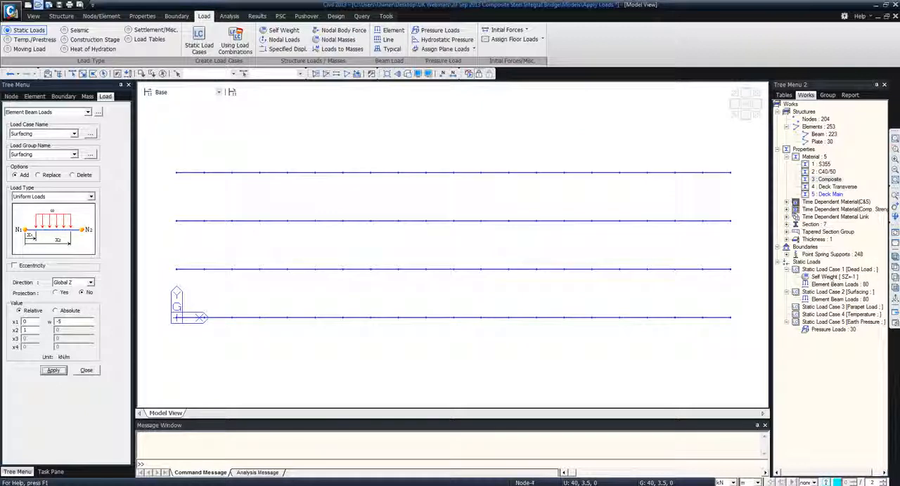
Apply a uniform beam load of -10 kN/m to the two outer girders in the Parapet Load case and Parapet Load group
left_click(895, 268)
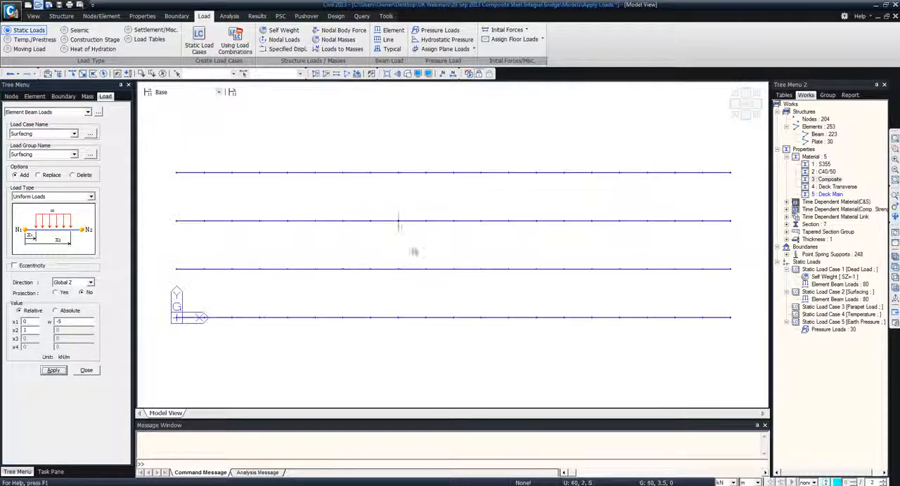
left_click_drag(164, 161, 738, 201)
left_click_drag(169, 303, 742, 344)
left_click(42, 134)
left_click(28, 155)
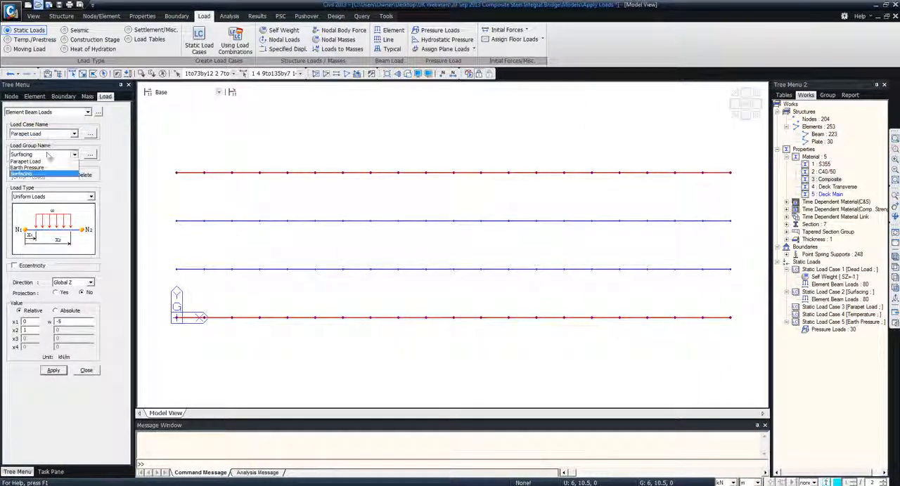
left_click(42, 154)
left_click(28, 182)
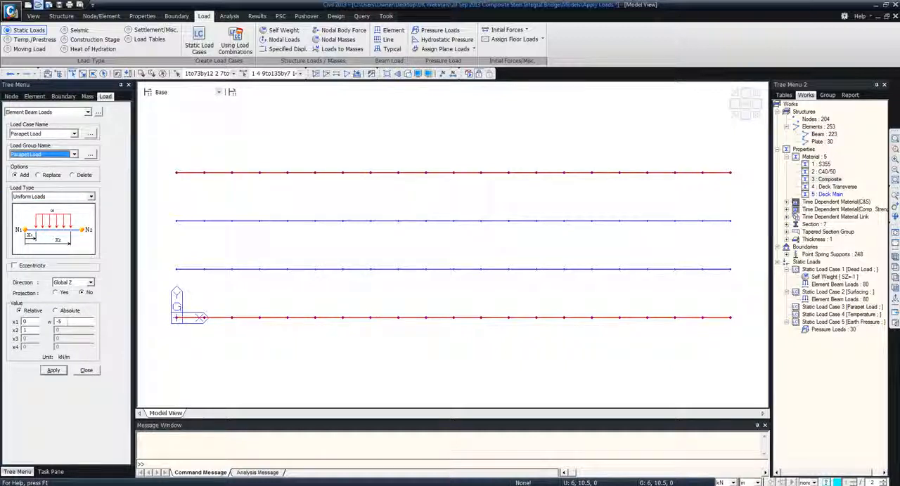
left_click(60, 321)
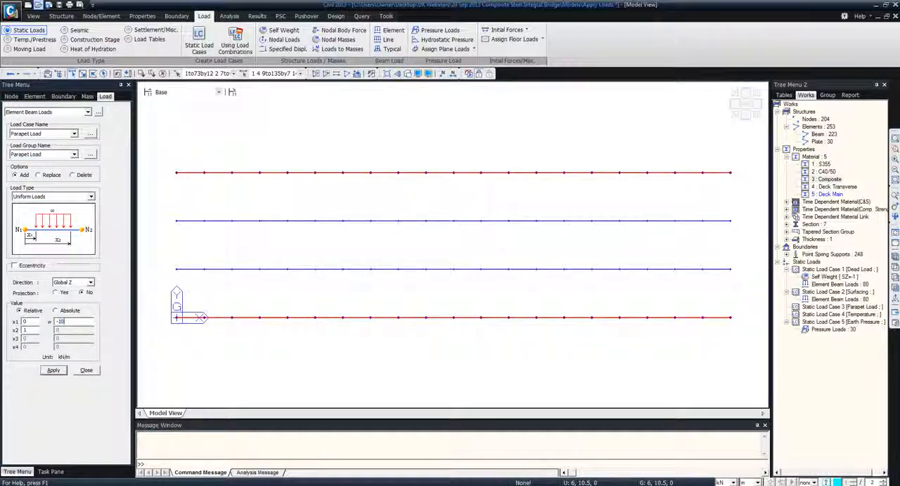
left_click(53, 371)
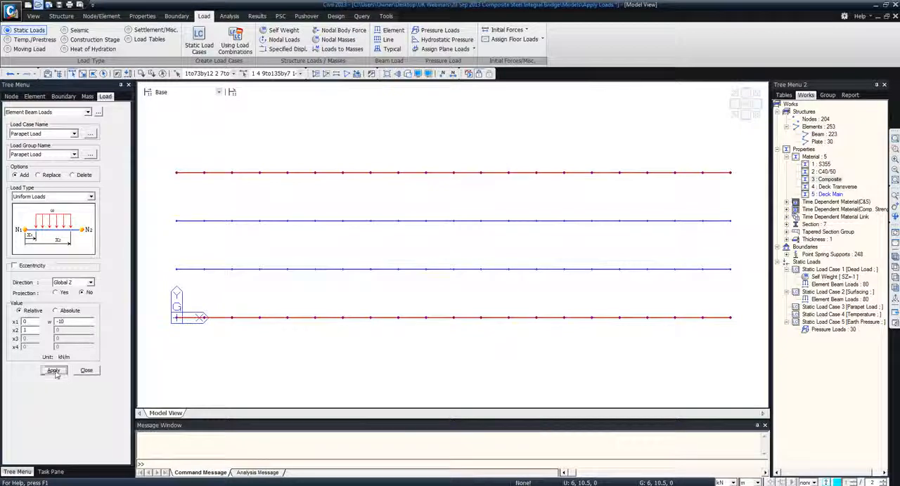
left_click(895, 257)
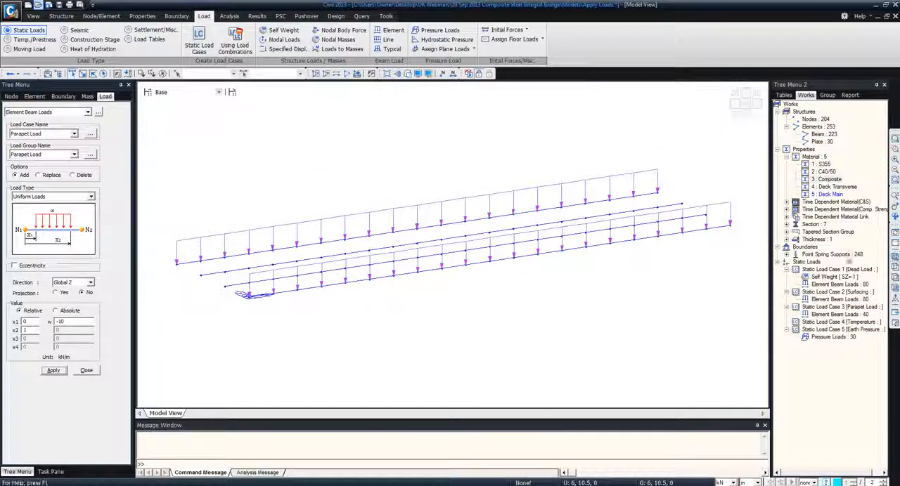
left_click(93, 371)
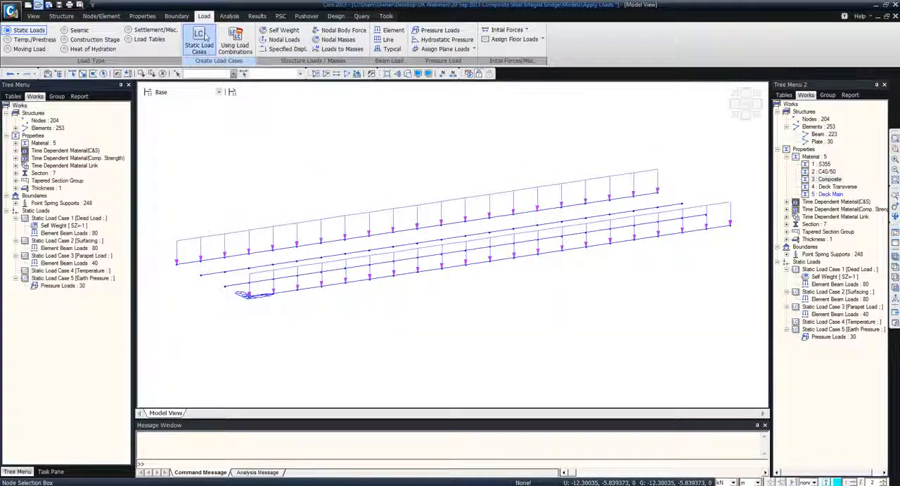
Apply an element temperature load with a final temperature of 40 °C to all four girders in the Temperature load case
left_click(33, 40)
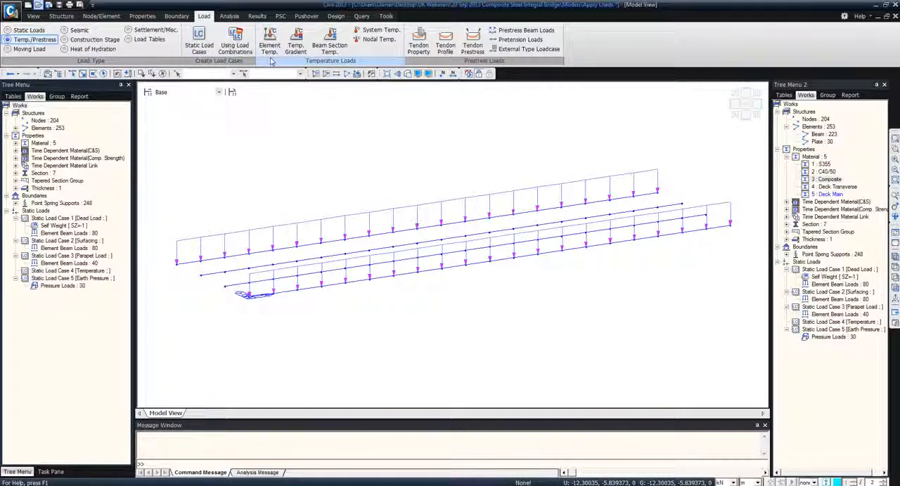
left_click(104, 73)
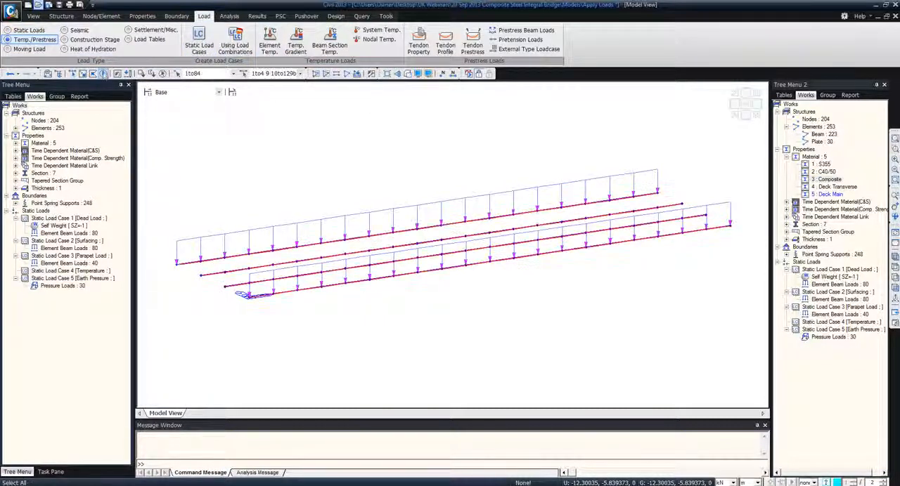
left_click(270, 47)
left_click(42, 134)
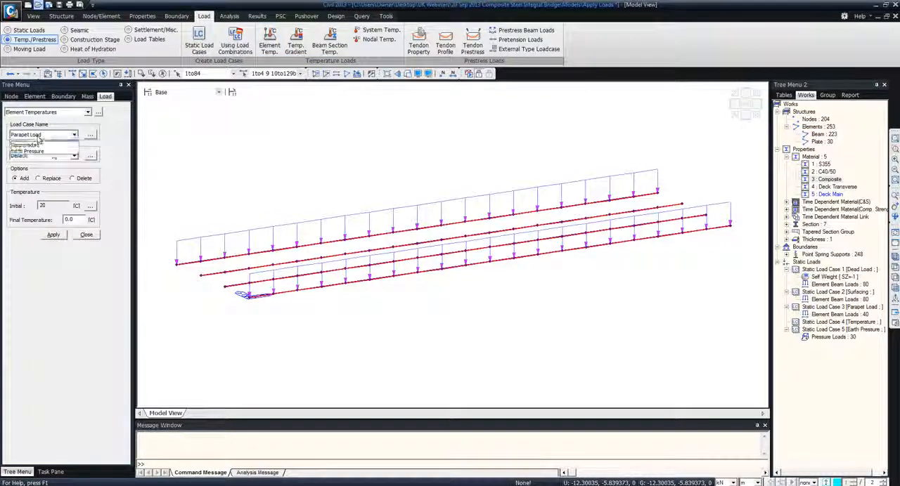
left_click(30, 163)
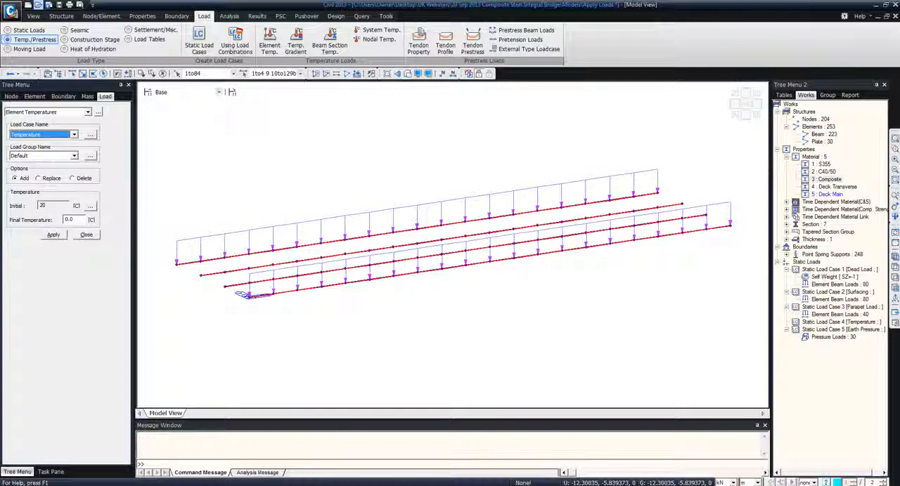
double_click(70, 220)
type("40")
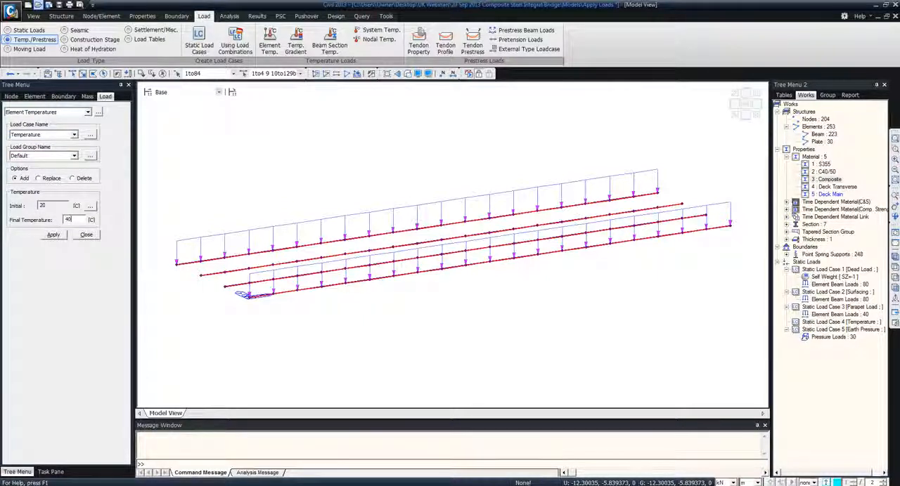
left_click(55, 236)
left_click(55, 236)
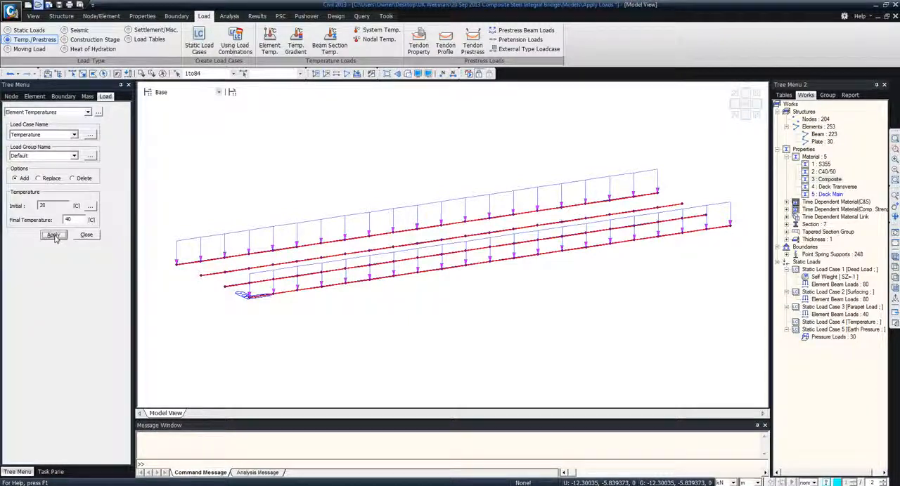
left_click(85, 236)
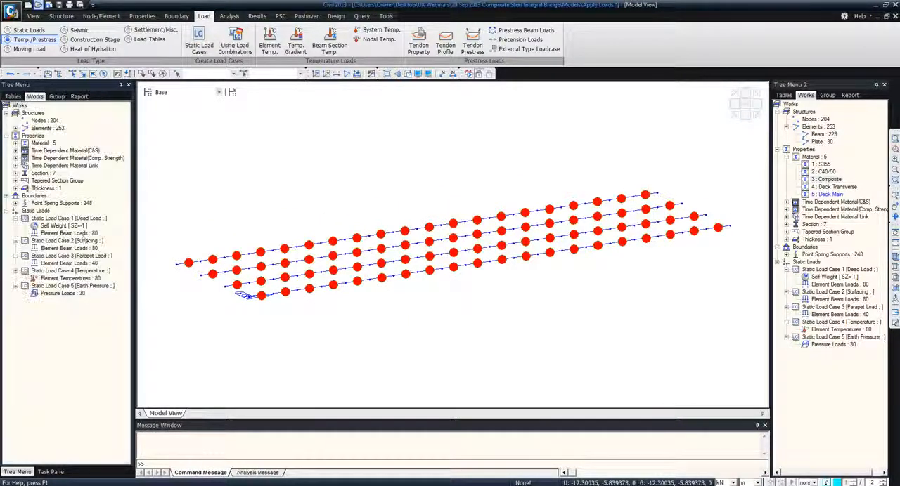
Clear the temperature load symbols from the girders and activate the whole bridge model
left_click(896, 270)
left_click(896, 243)
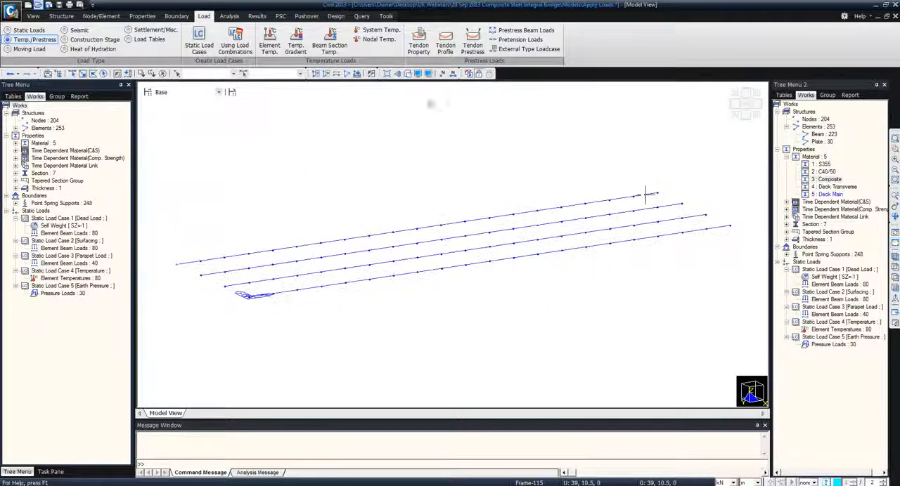
left_click(346, 74)
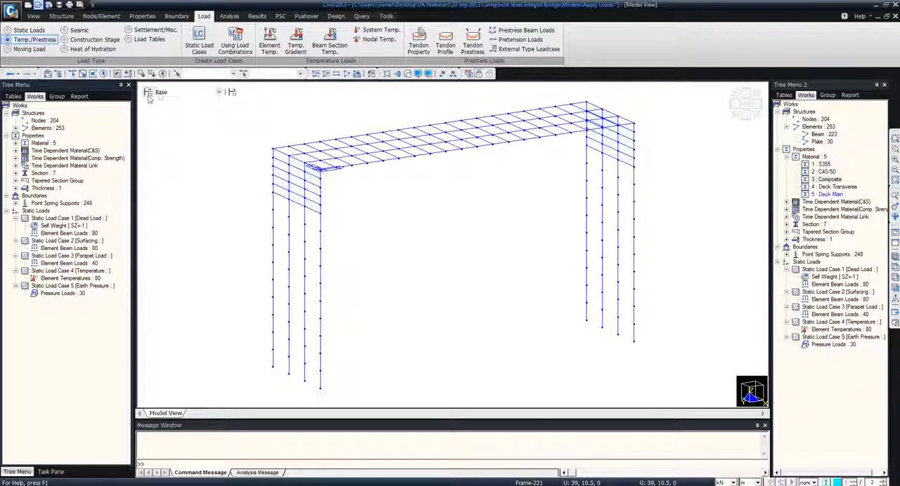
Check which elements belong to the All steel, Deck, Result group and Abutment and piles structure groups, and clear the selection
left_click(56, 96)
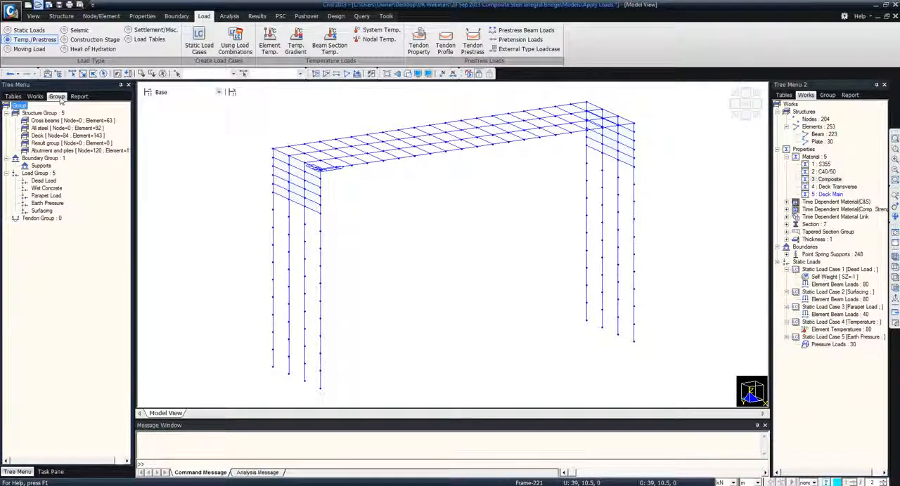
left_click(41, 97)
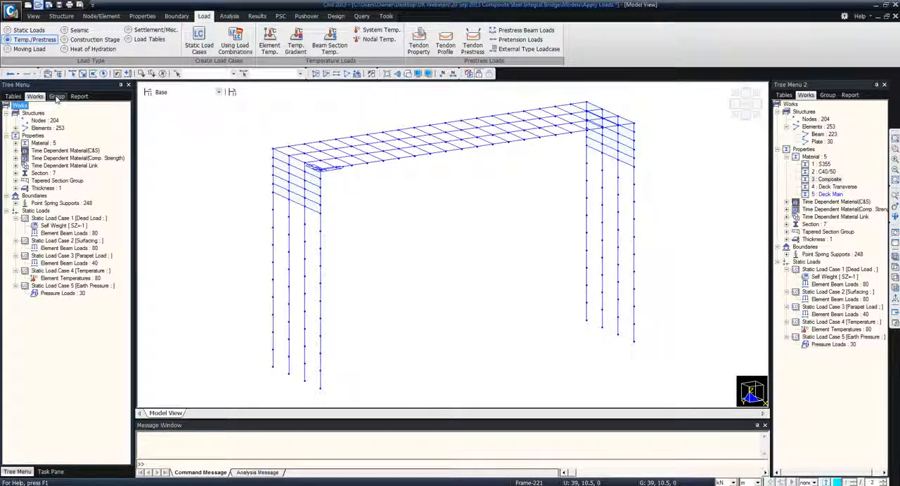
left_click(57, 97)
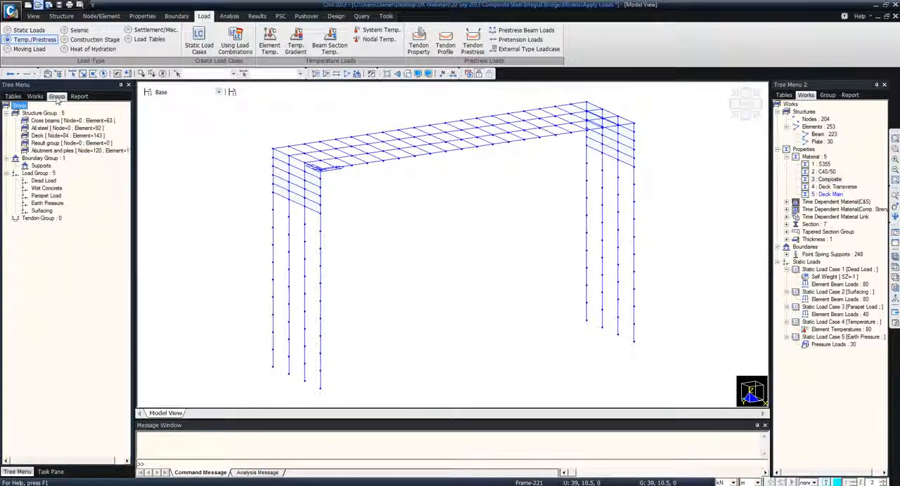
double_click(62, 129)
double_click(61, 137)
double_click(63, 145)
double_click(63, 150)
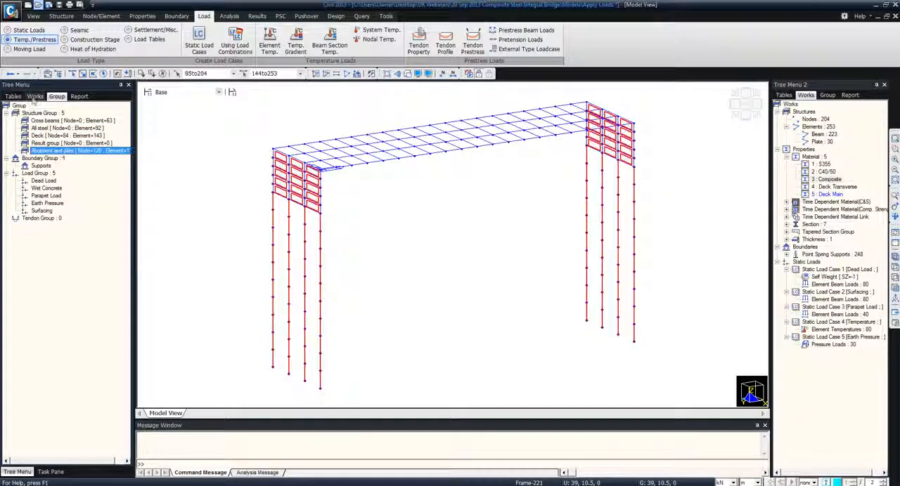
left_click(163, 74)
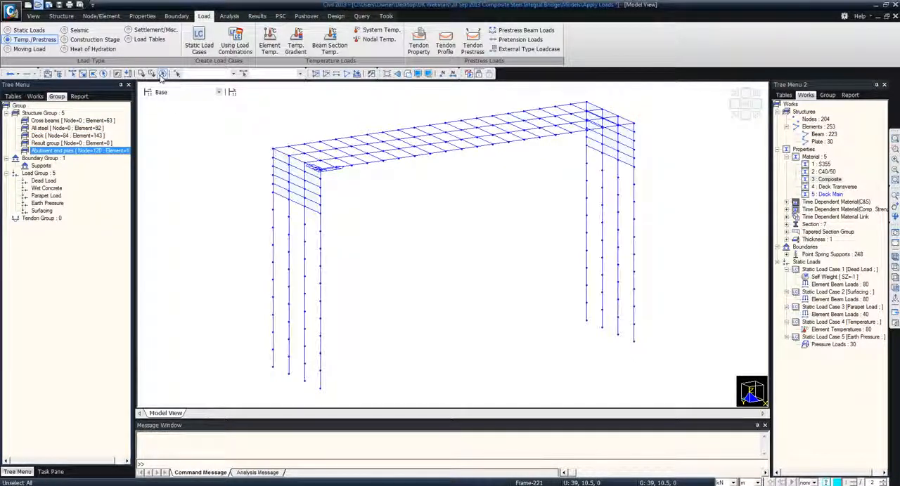
Create a construction stage named Stage 1 and activate the Abutment and piles element group in it
left_click(147, 92)
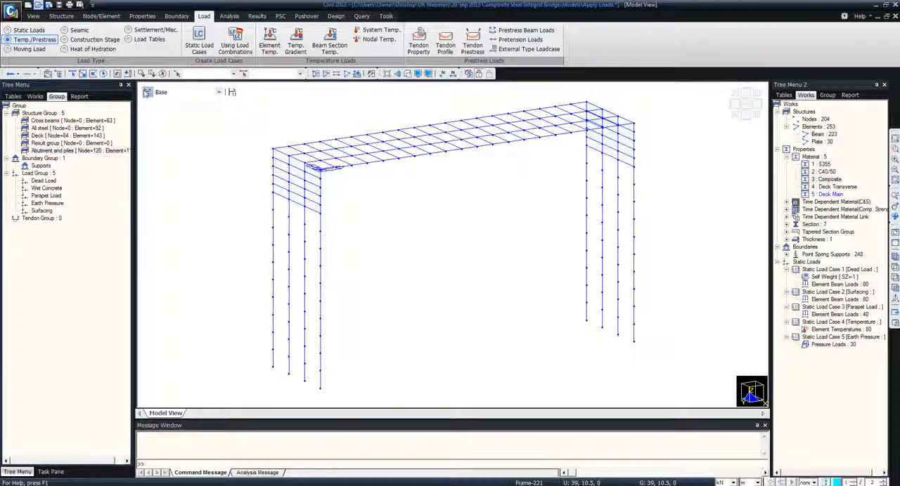
left_click_drag(412, 187, 196, 117)
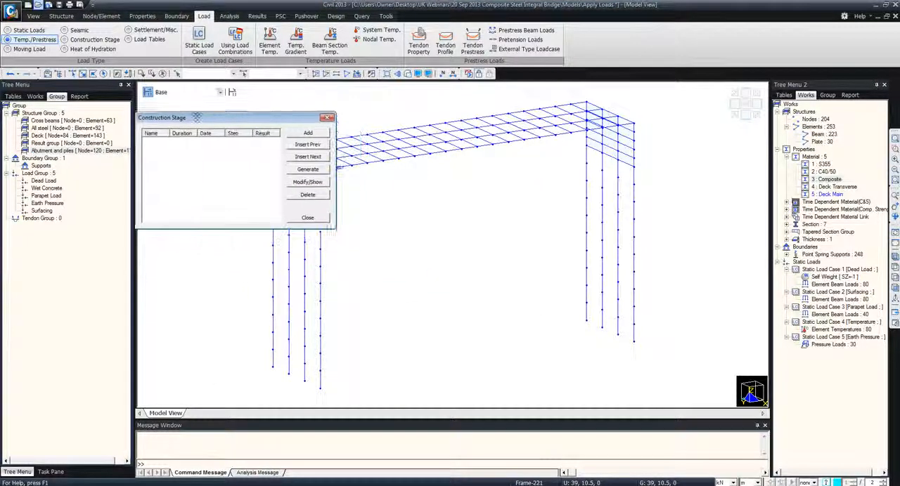
left_click(307, 132)
left_click_drag(223, 40, 534, 102)
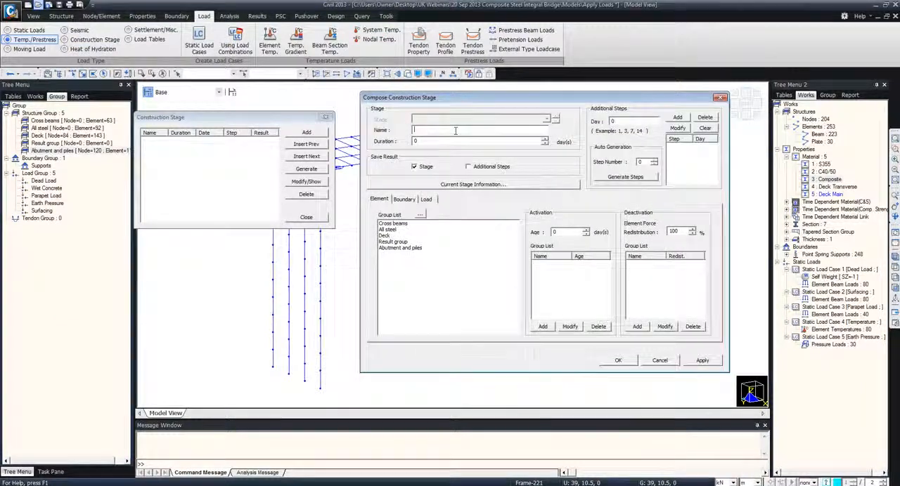
left_click(415, 130)
type("Stage 1")
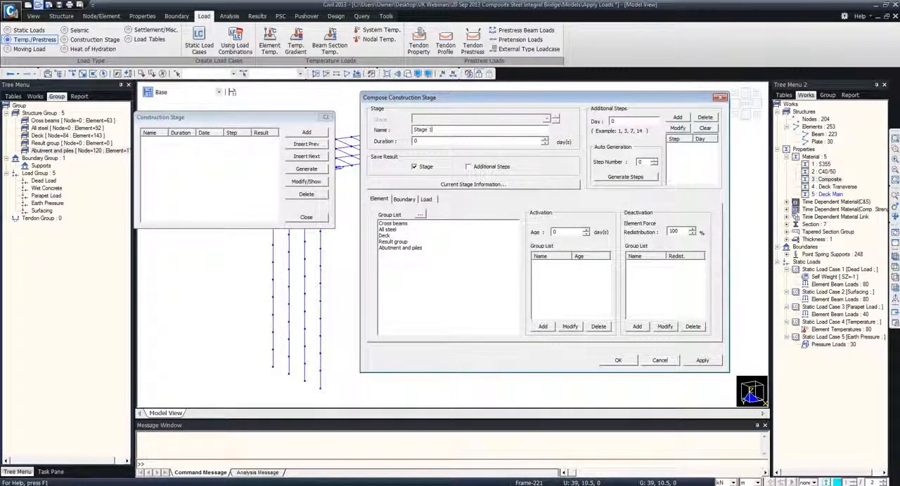
left_click(406, 249)
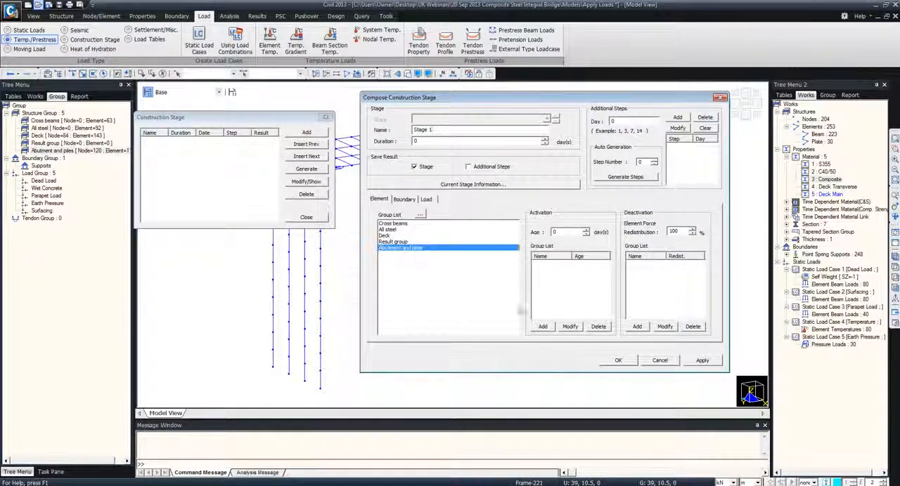
left_click(542, 327)
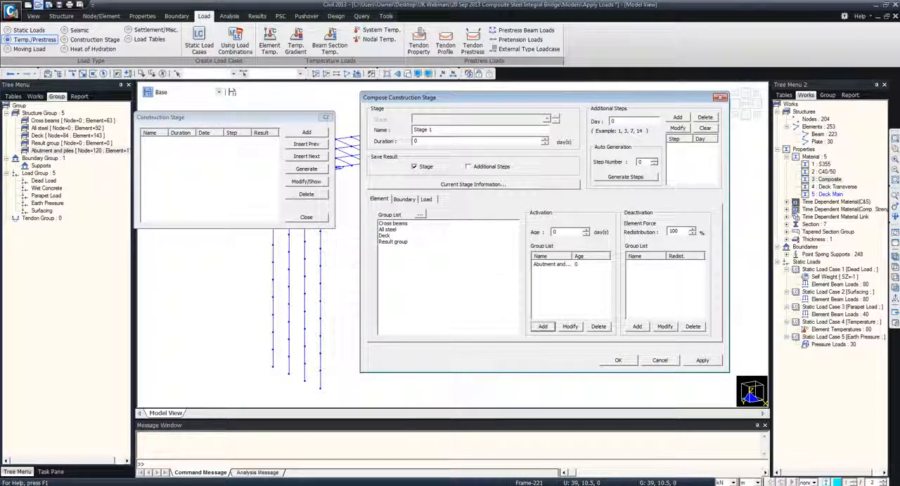
Activate the Supports boundary group in the deformed position and the Dead Load group on the first day, and apply Stage 1
left_click(404, 200)
left_click(394, 224)
left_click(543, 327)
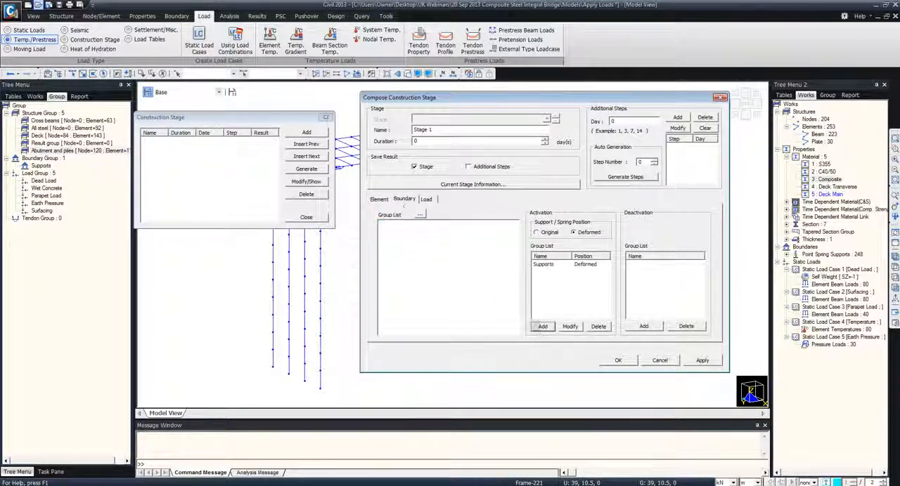
left_click(426, 199)
left_click(390, 223)
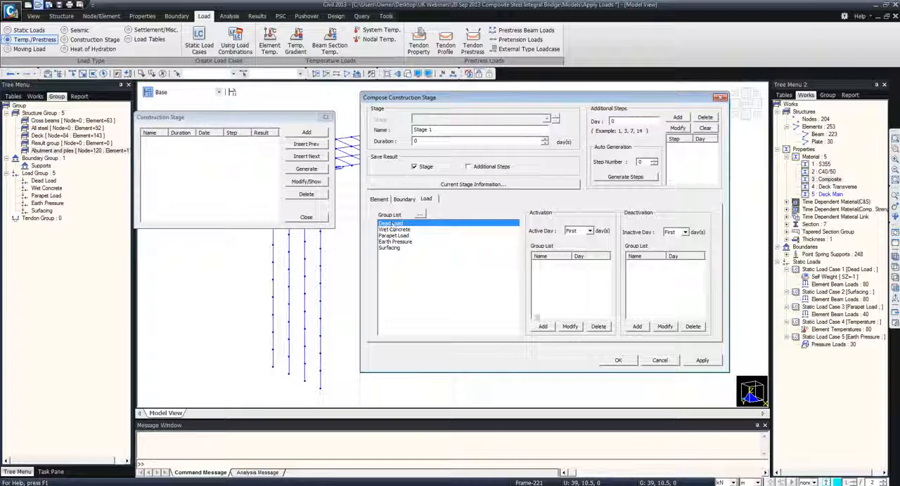
left_click(543, 328)
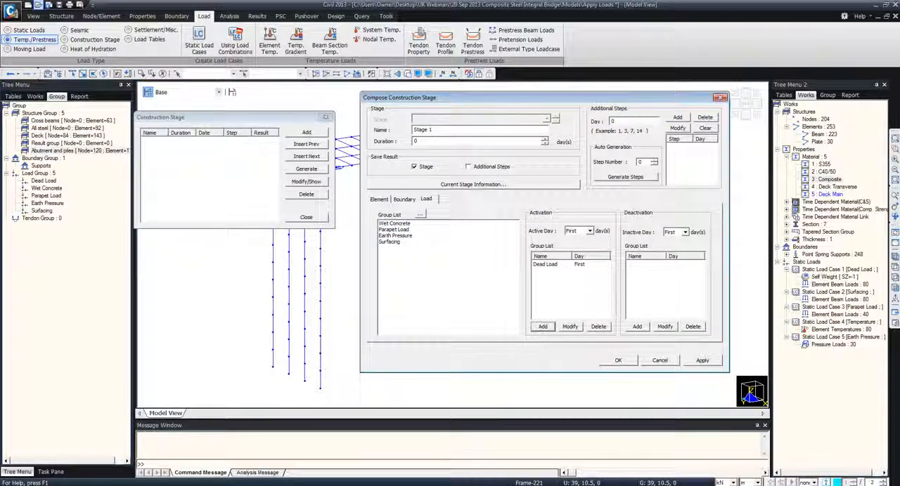
left_click(703, 361)
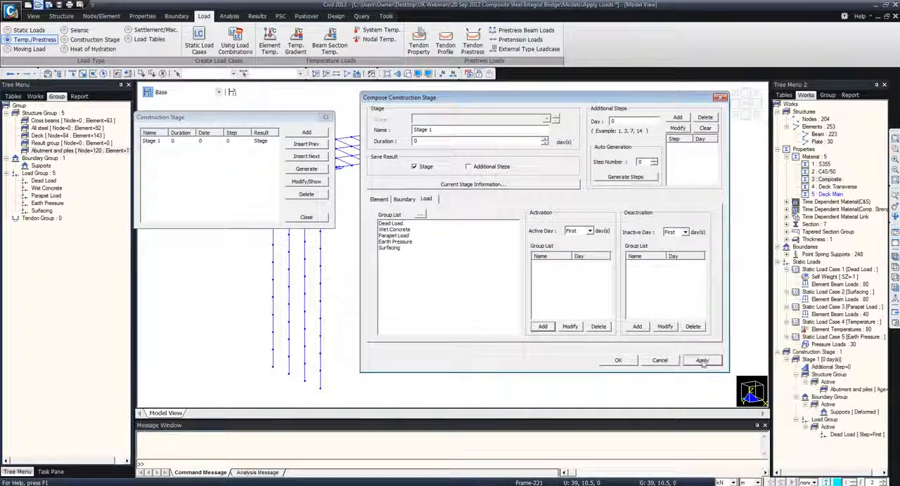
Add Stage 2 with a duration of 7 days, activating the All steel element group and the Wet Concrete load group
double_click(434, 129)
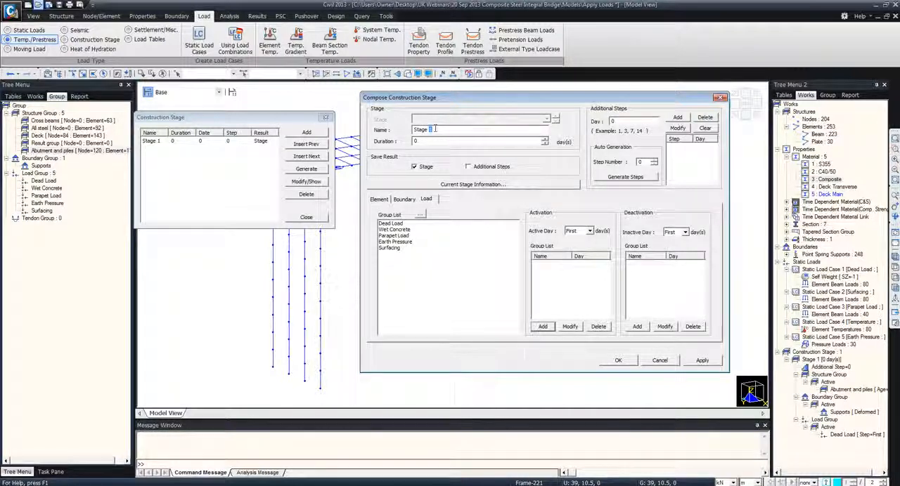
left_click(379, 199)
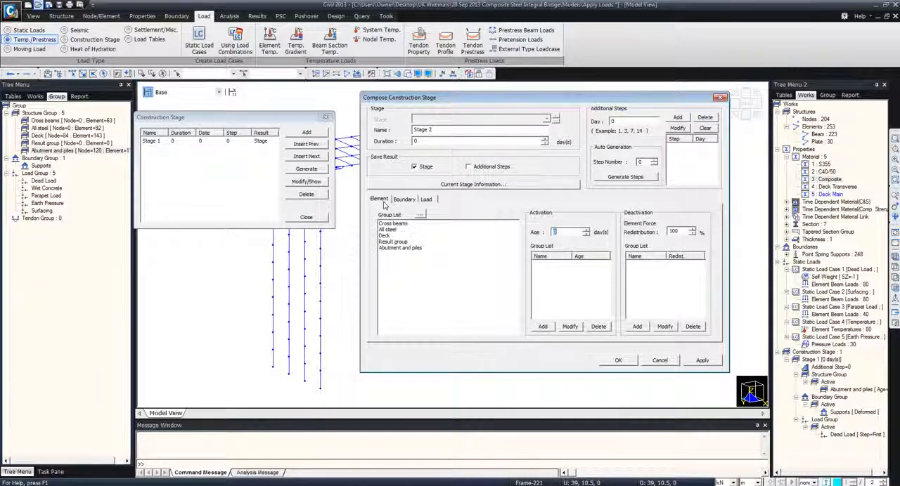
left_click(388, 233)
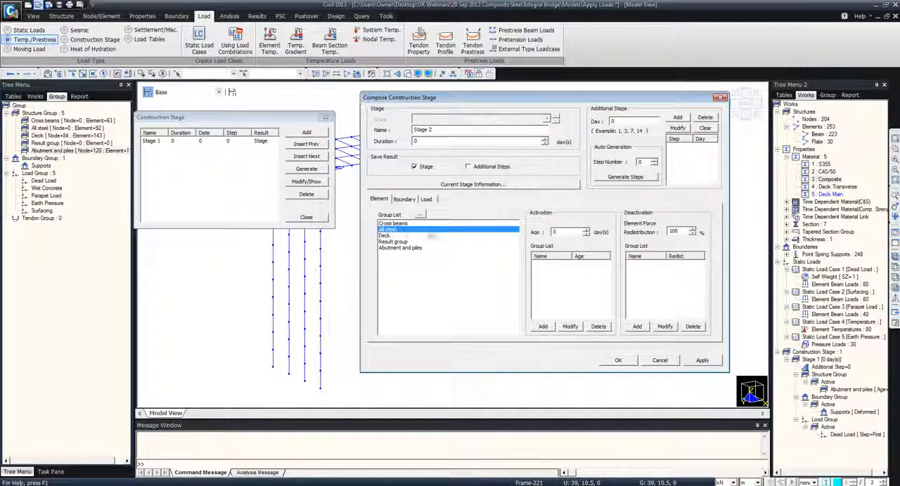
left_click(543, 327)
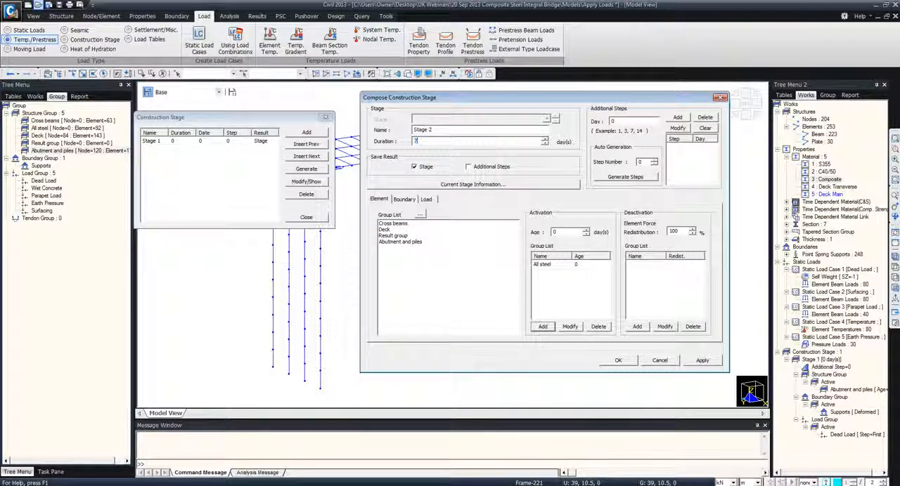
left_click(404, 199)
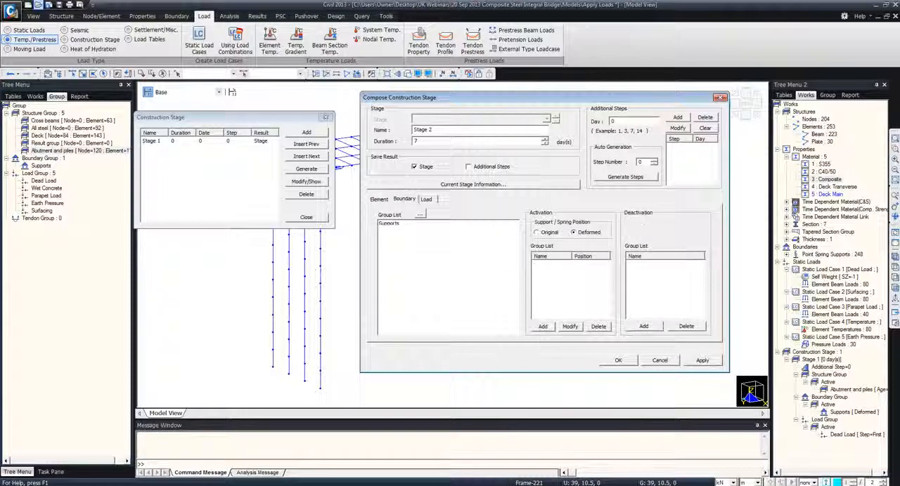
left_click(426, 199)
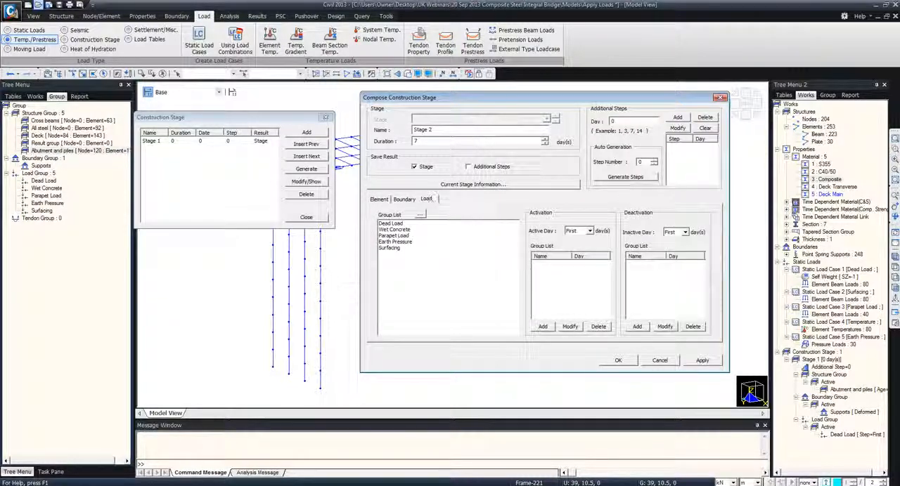
left_click(395, 230)
left_click(543, 326)
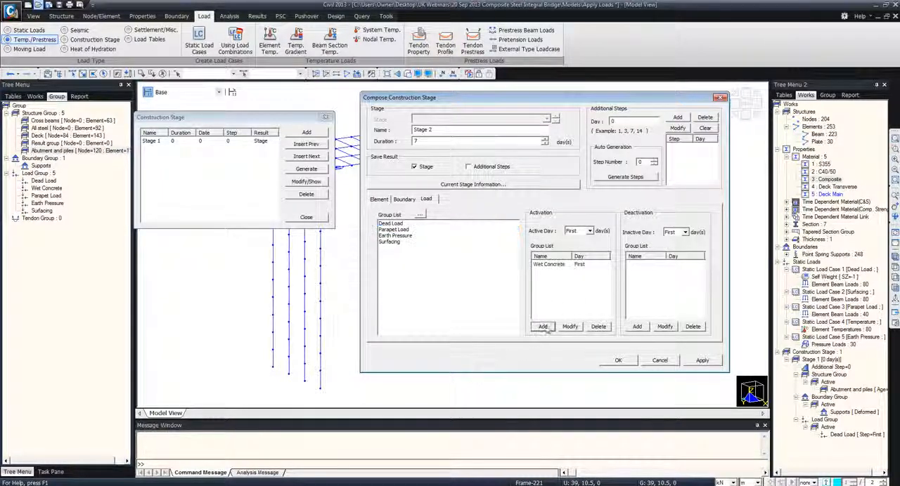
left_click(702, 360)
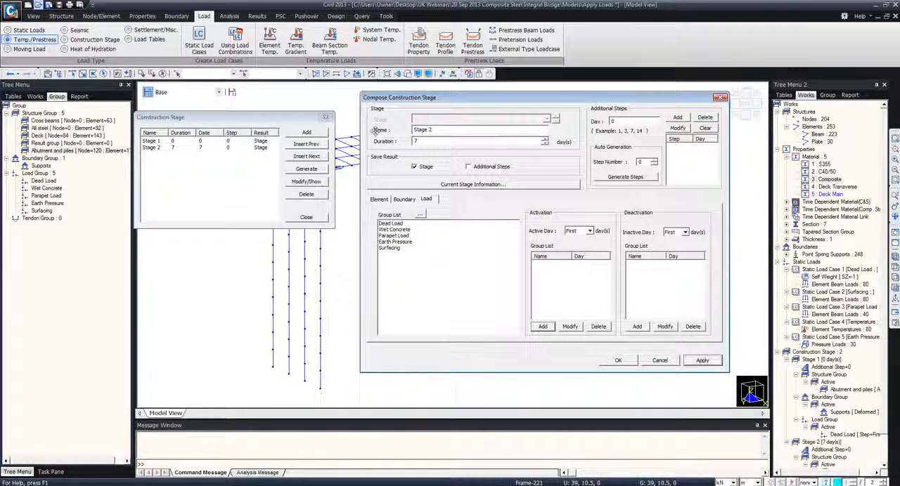
Add Stage 3 with a duration of 28 days, activating the Deck element group and deactivating the Wet Concrete load group
left_click_drag(429, 130, 439, 130)
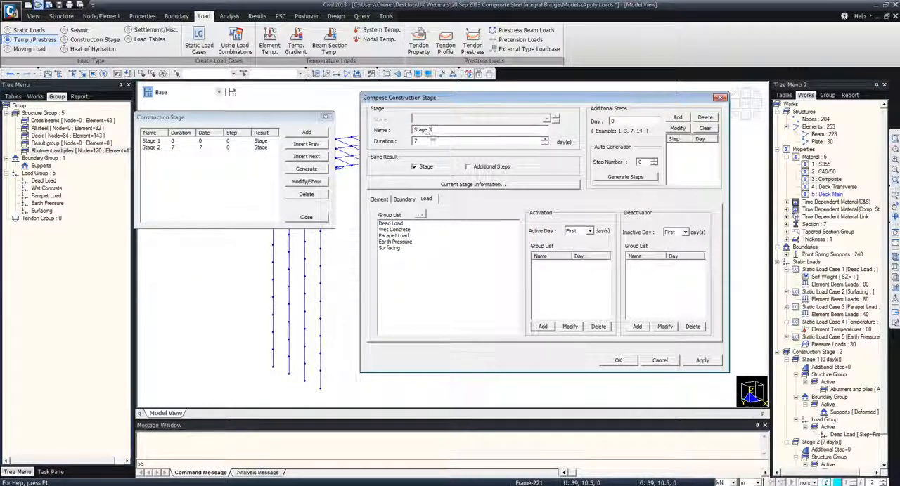
left_click(379, 199)
left_click(394, 236)
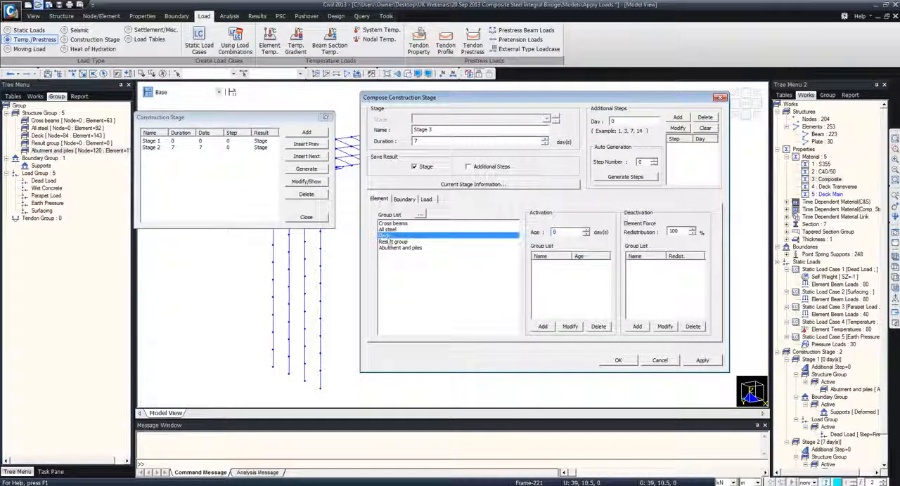
left_click(542, 327)
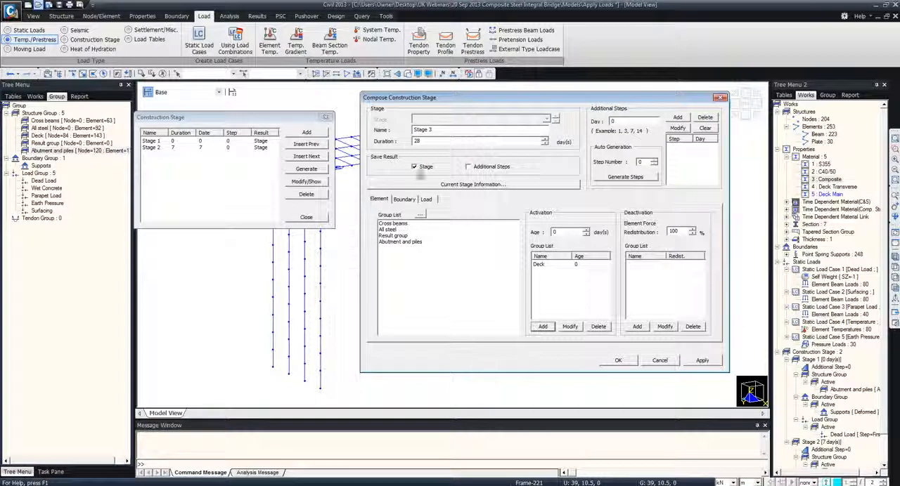
left_click(426, 199)
left_click(395, 230)
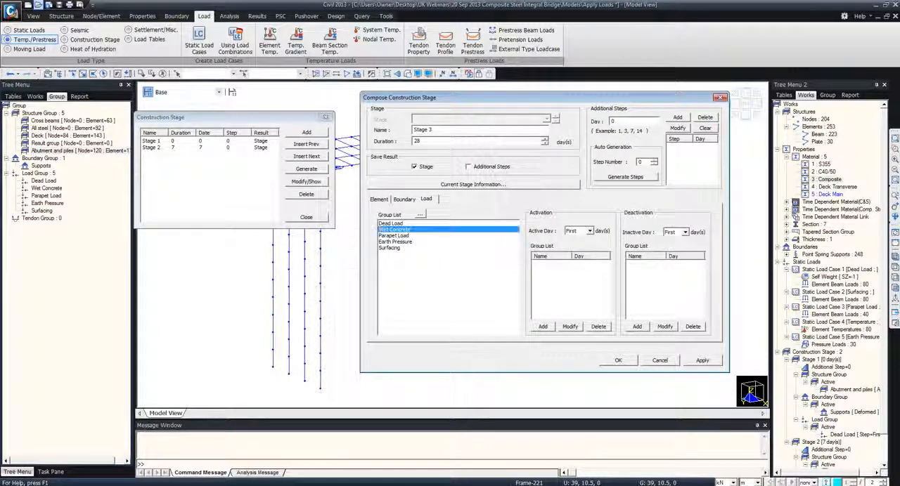
left_click(637, 326)
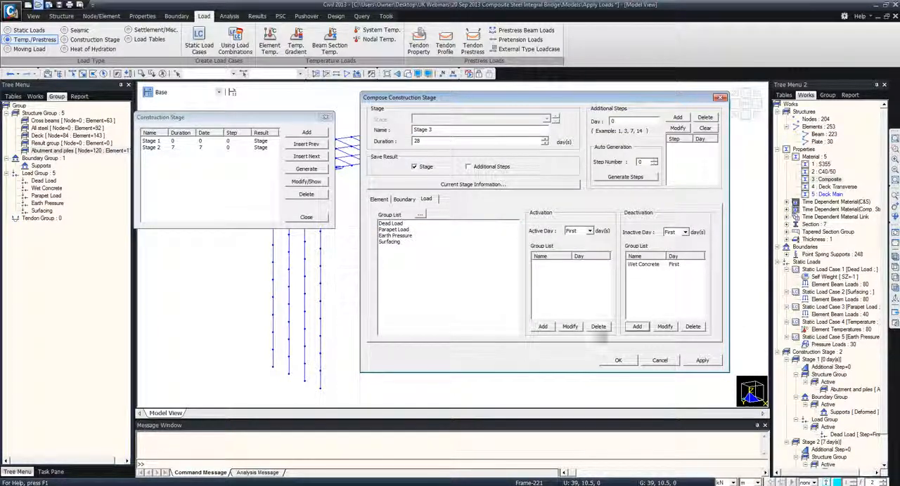
left_click(702, 361)
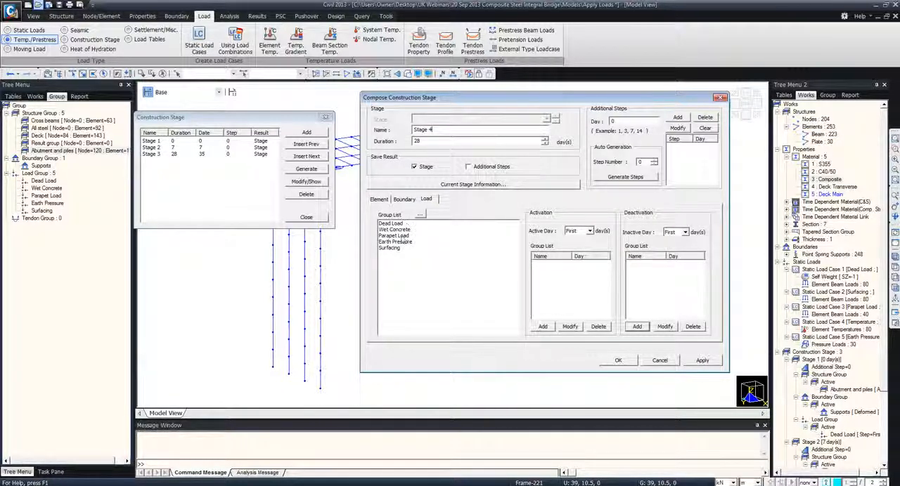
Add Stage 4 with a duration of 1000 days, activating the Parapet Load, Earth Pressure and Surfacing load groups, and finish the stage definition
left_click_drag(402, 237, 401, 258)
left_click(542, 326)
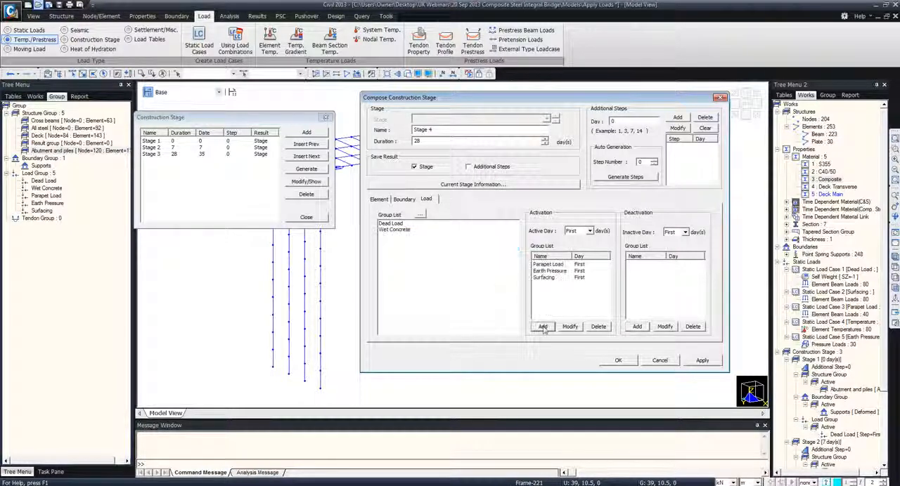
double_click(414, 140)
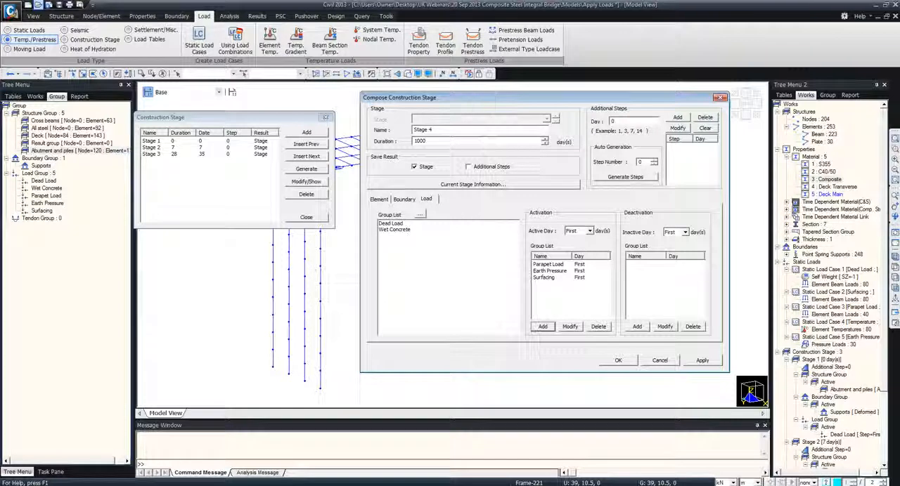
left_click(618, 362)
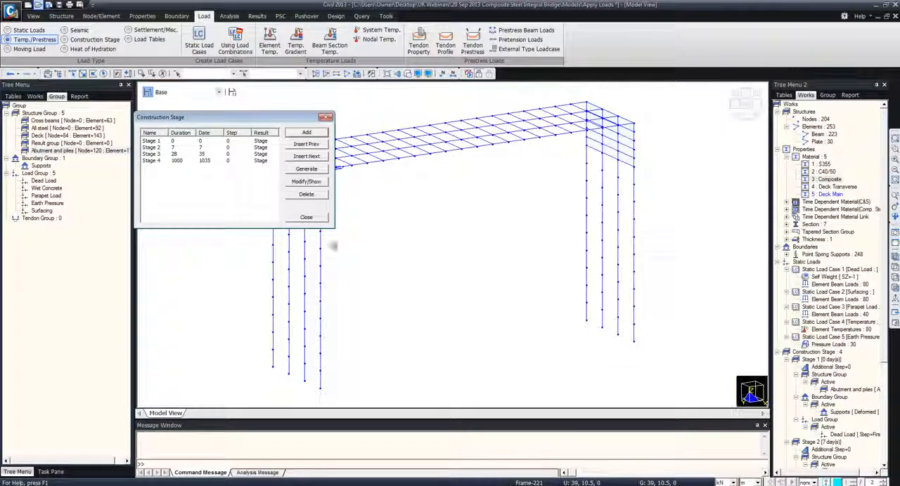
left_click(307, 218)
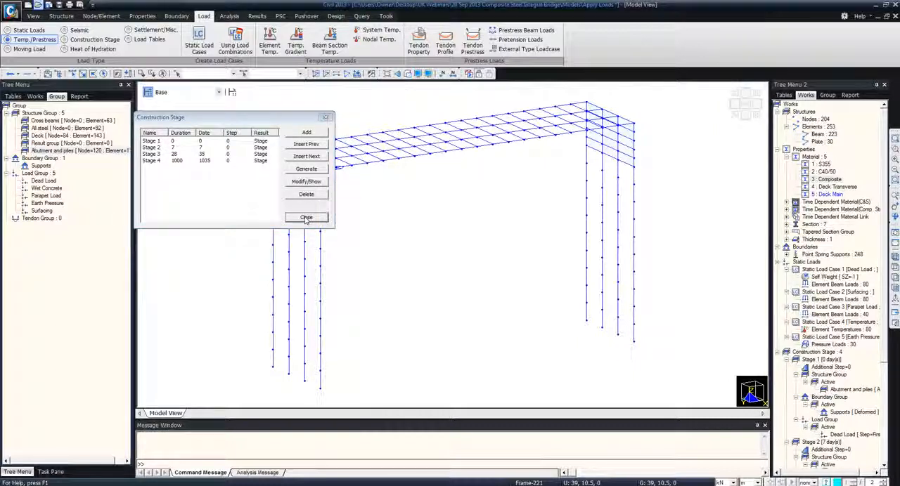
Show the model with solid sections and start a composite section for construction stage on Midspan, with Stage 2 as active stage
left_click(371, 75)
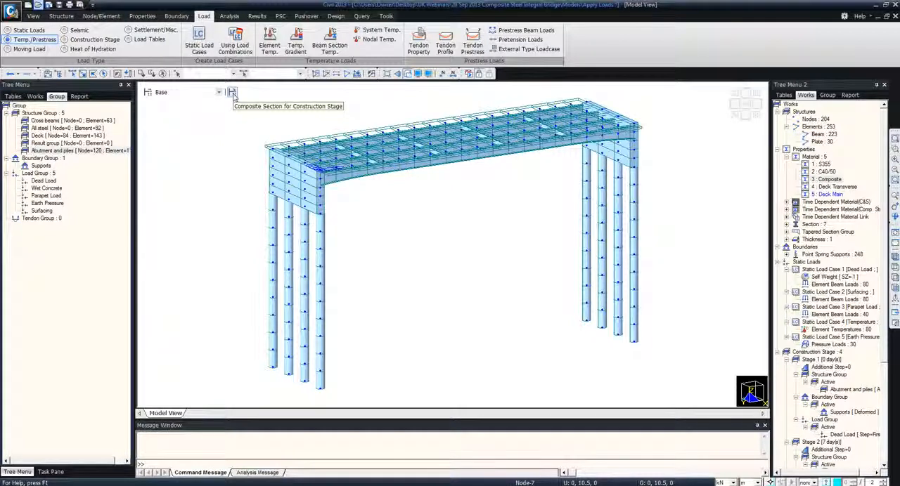
left_click(232, 93)
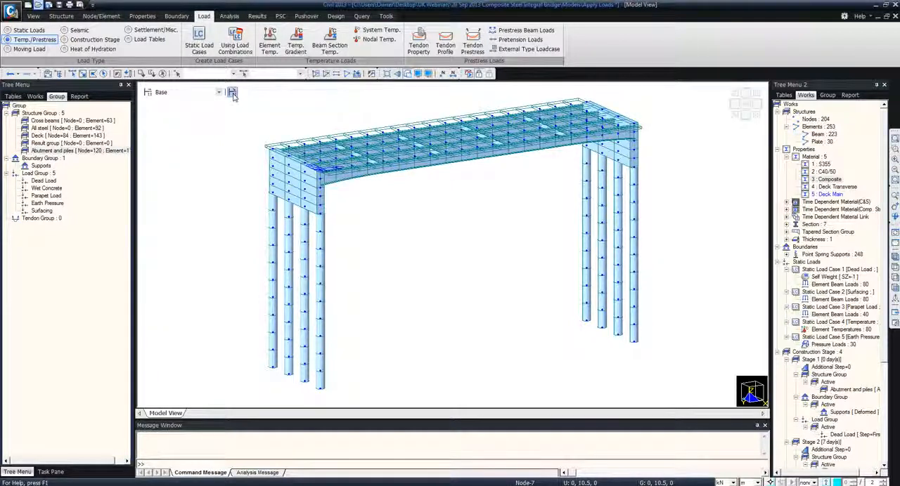
left_click_drag(162, 29, 300, 140)
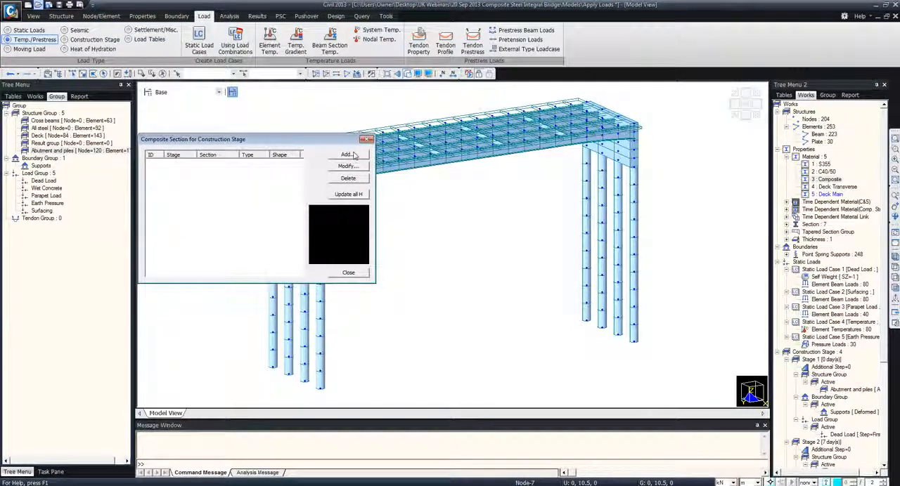
left_click(351, 155)
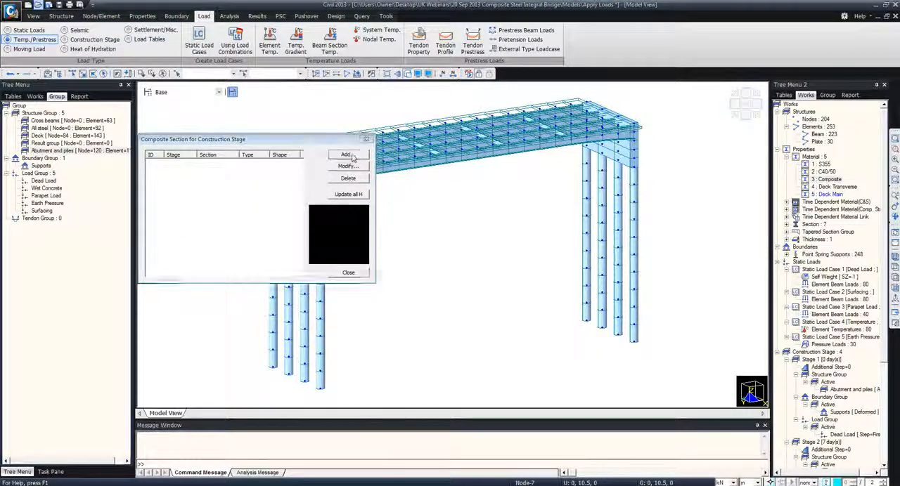
left_click_drag(291, 284, 508, 135)
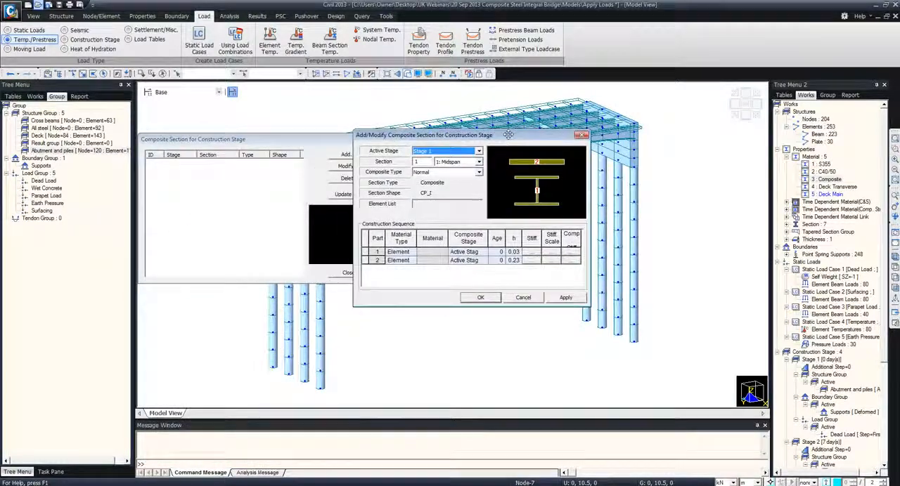
left_click(479, 151)
left_click(442, 169)
left_click_drag(467, 137, 500, 195)
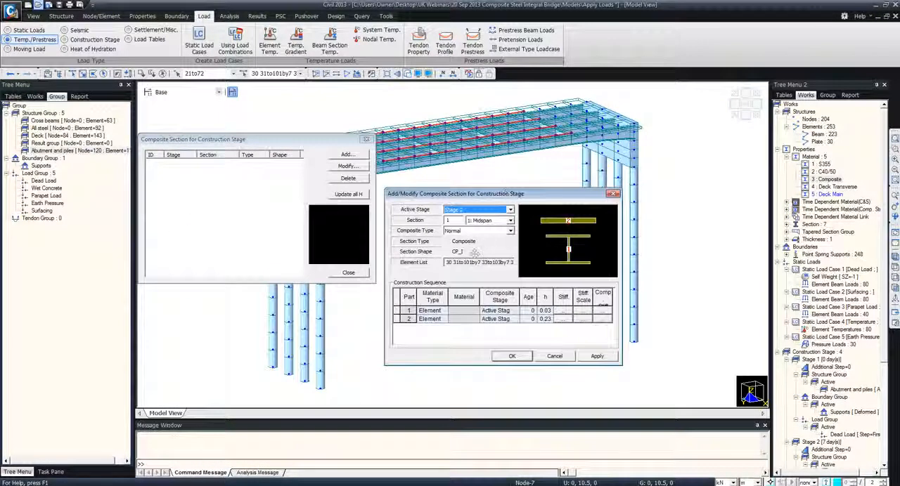
Define part 1 of the Midspan section by material, using S355 with Stage 2 as its composite stage
left_click(430, 310)
left_click(444, 310)
left_click(428, 325)
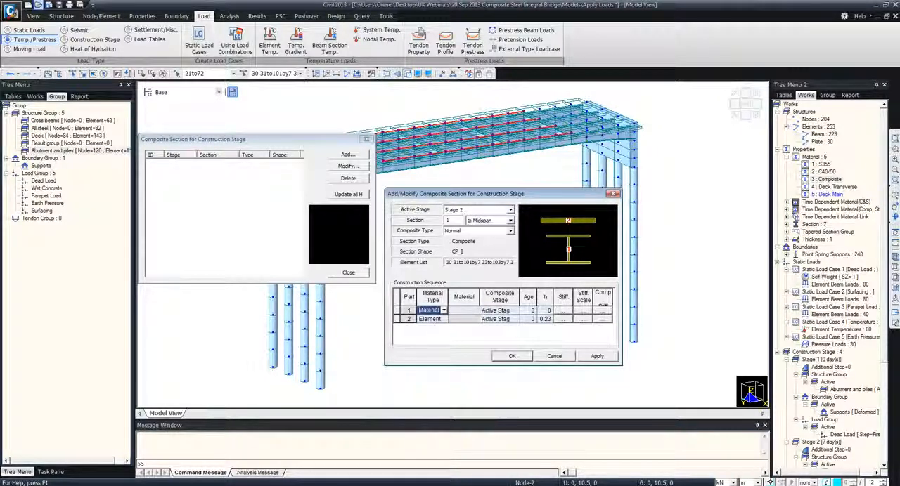
left_click(464, 310)
left_click(476, 310)
left_click(461, 319)
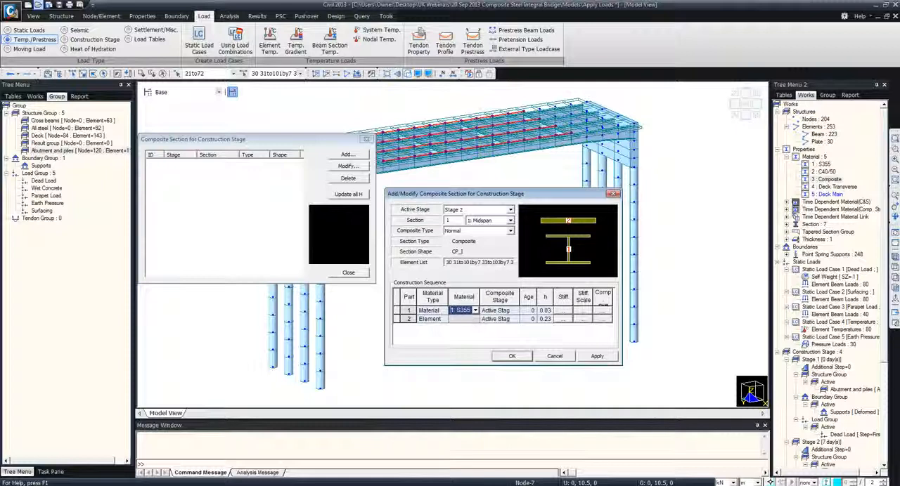
left_click(499, 310)
left_click(515, 310)
left_click(499, 327)
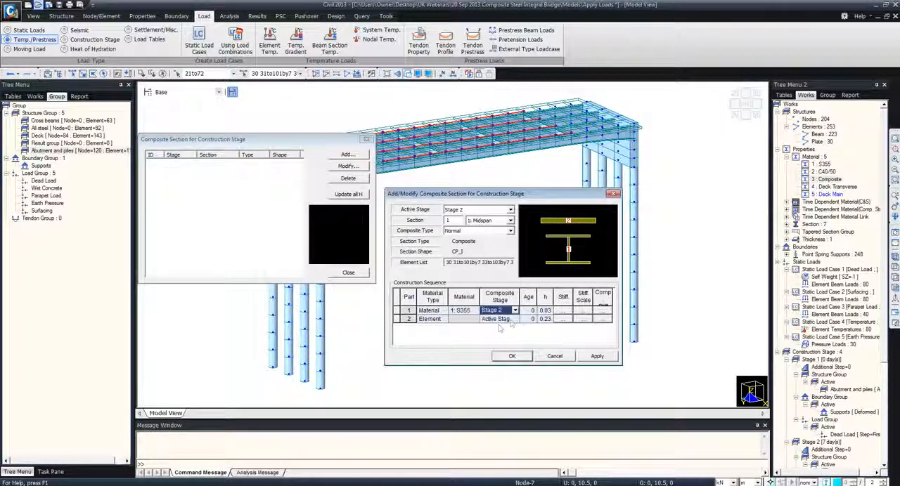
Define part 2 of the Midspan section by material, using Deck Main with Stage 3 as composite stage and an age of 7
left_click(429, 318)
left_click(436, 337)
left_click(464, 318)
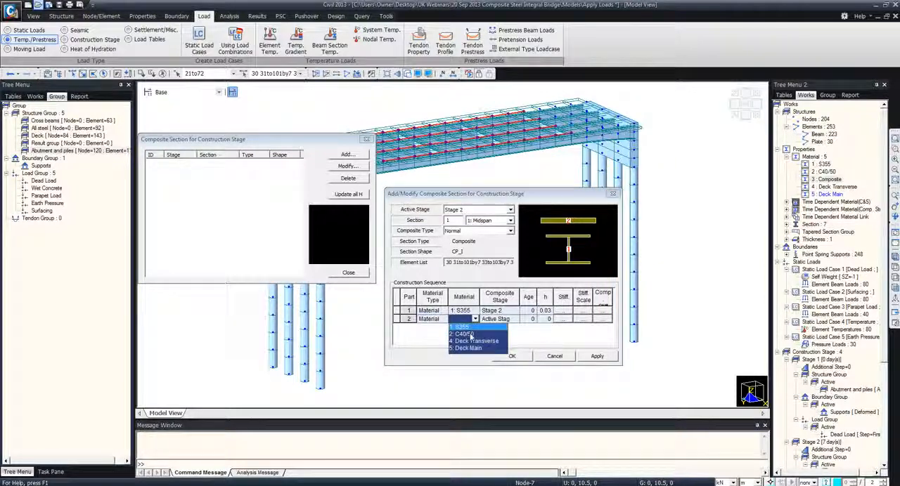
left_click(469, 349)
left_click(500, 319)
left_click(514, 318)
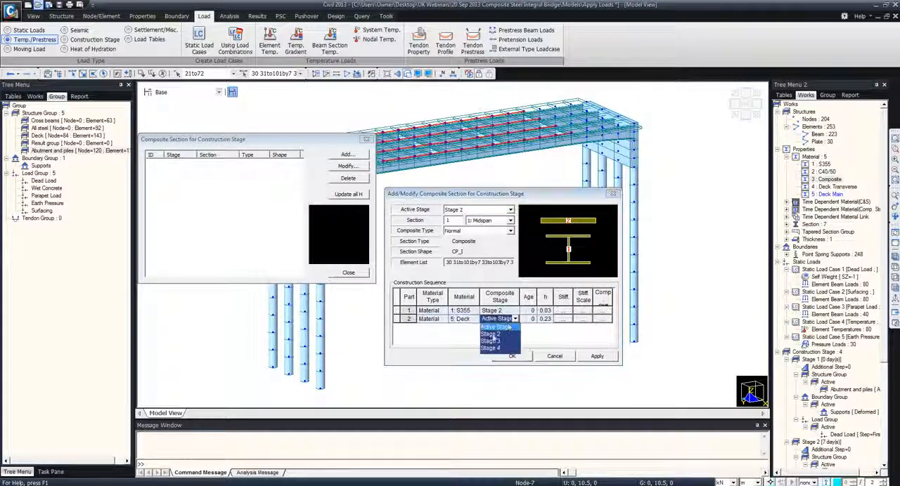
left_click(494, 340)
type("7")
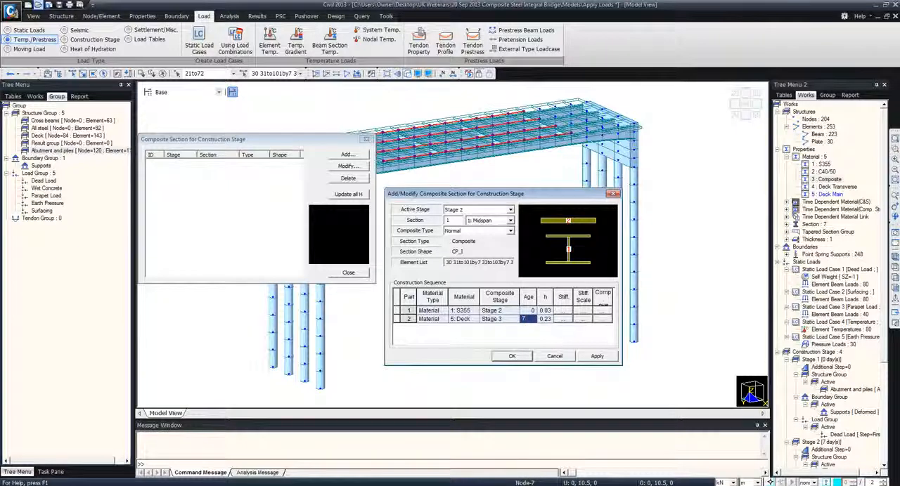
Apply the Midspan composite section definition and close the composite section settings
left_click(599, 357)
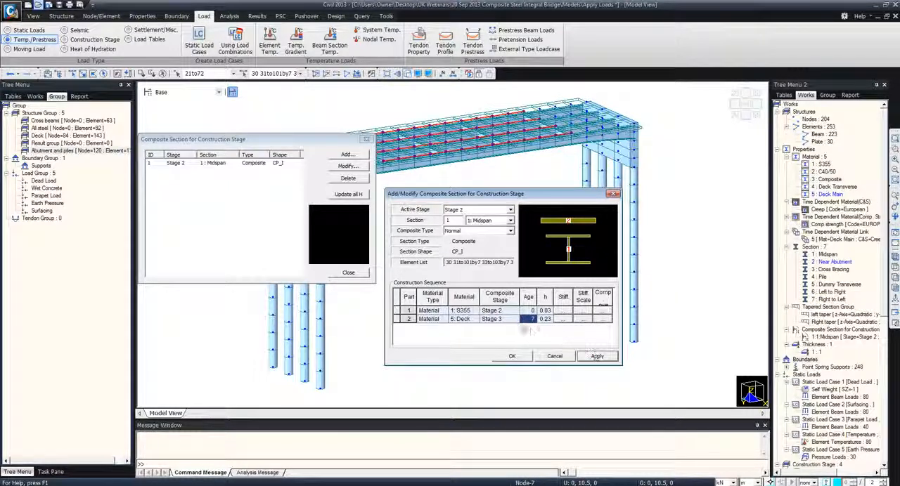
left_click(503, 221)
left_click(555, 356)
left_click(555, 357)
left_click(344, 273)
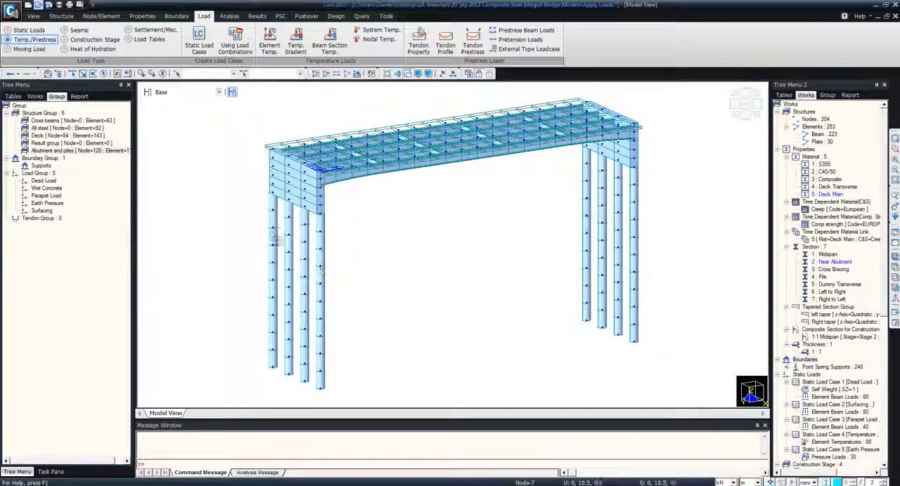
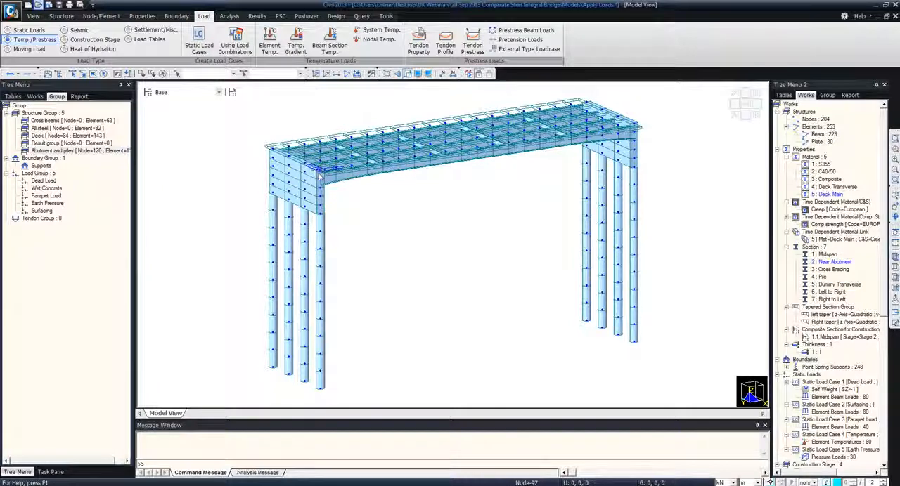
Open the Create Lanes model file
left_click(39, 5)
double_click(385, 259)
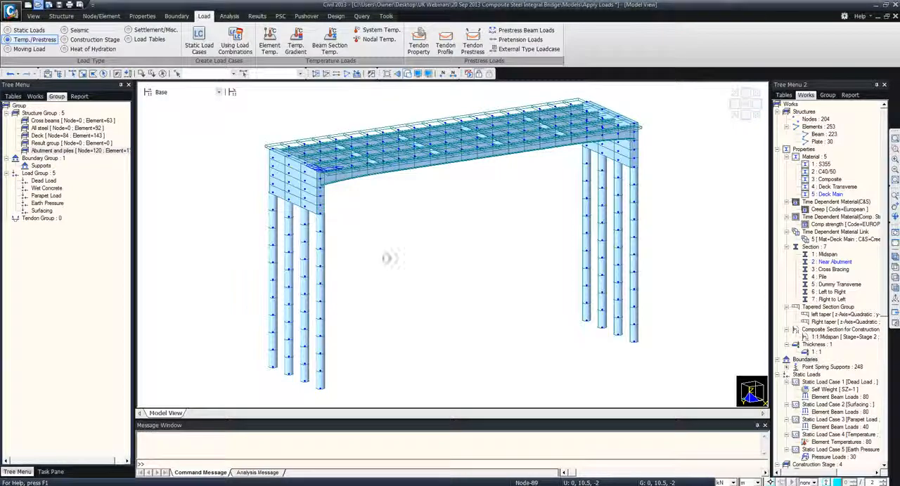
left_click(449, 268)
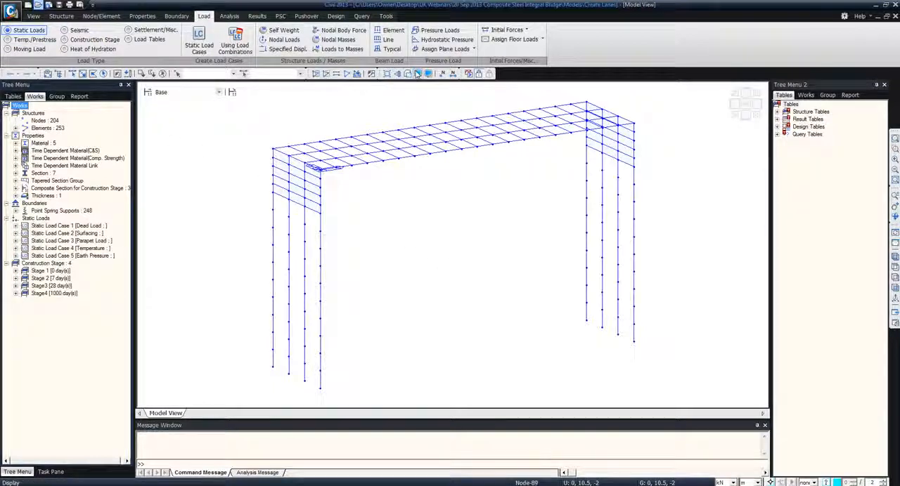
Step through construction stages Stage 1, Stage 2, Stage3 and Stage4 to examine the structure active in each
left_click(163, 94)
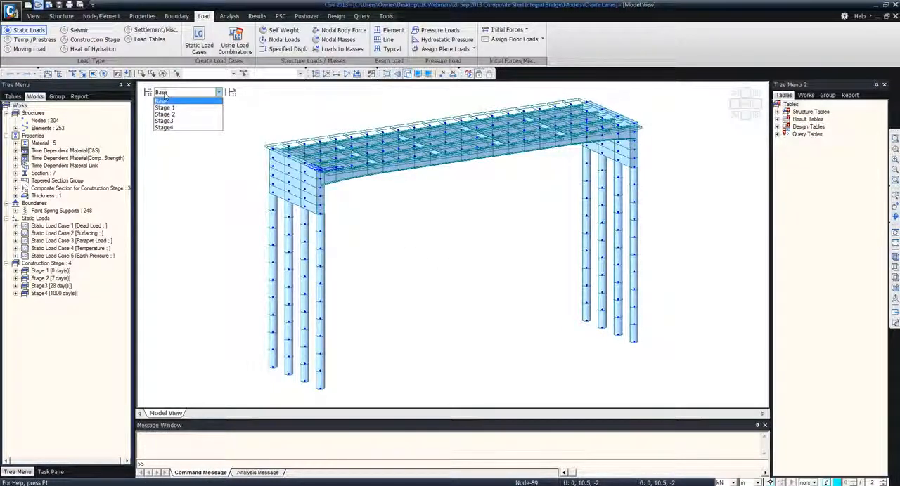
key("Down")
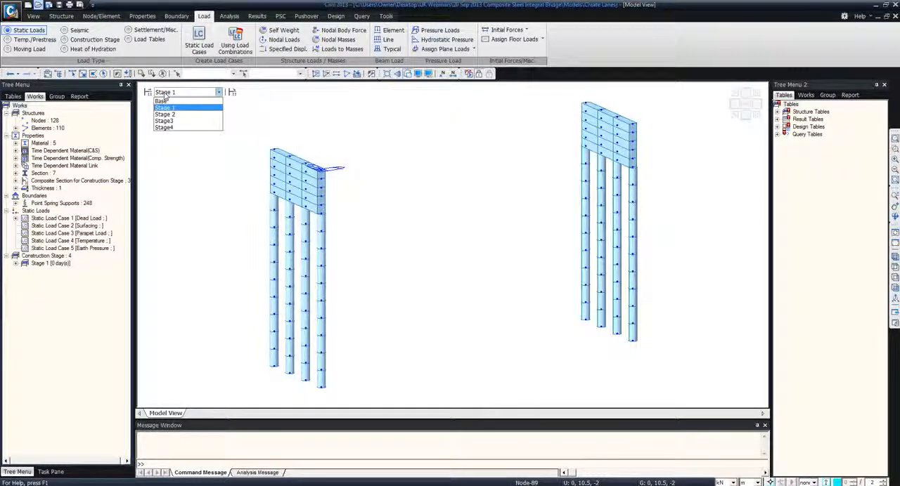
key("Down")
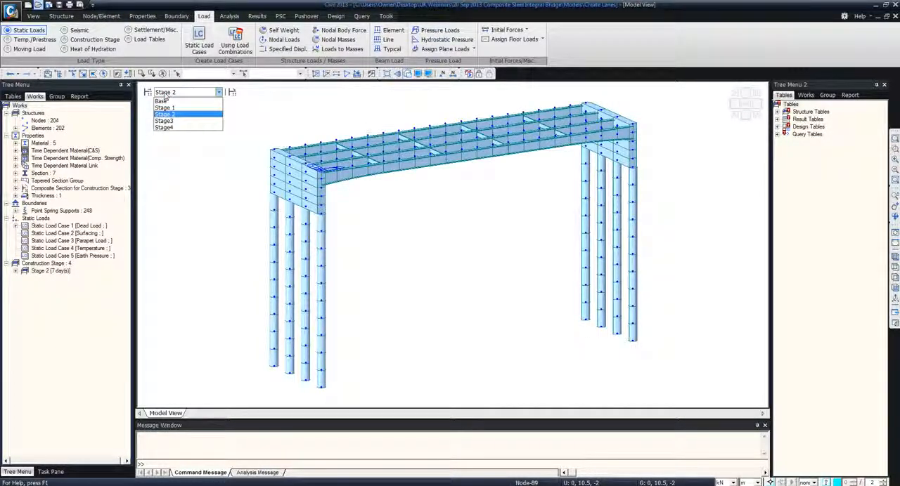
key("Down")
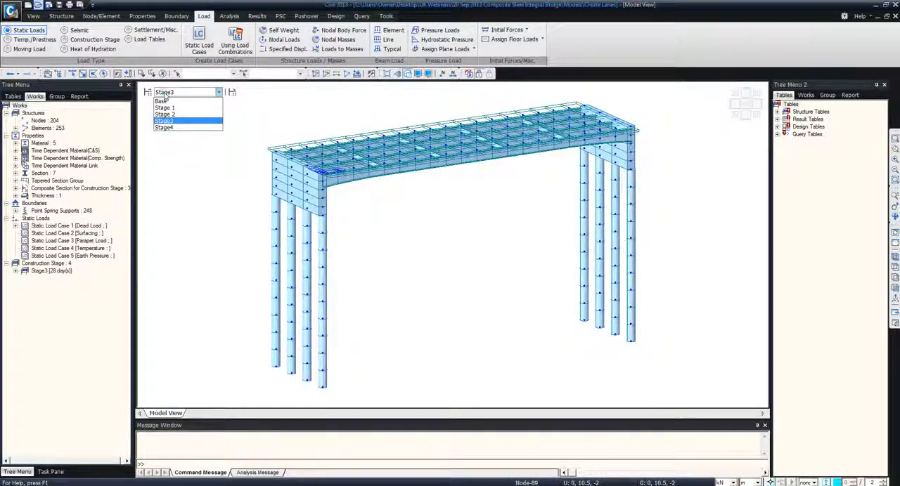
key("Down")
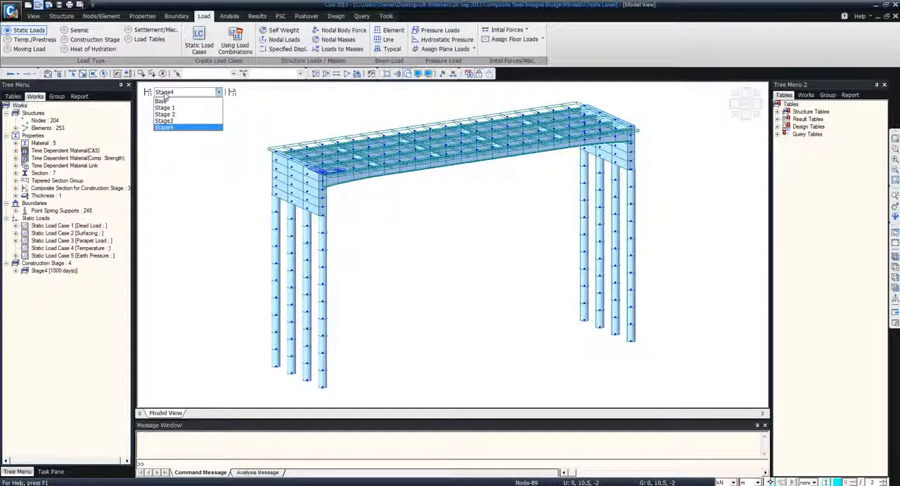
left_click(165, 95)
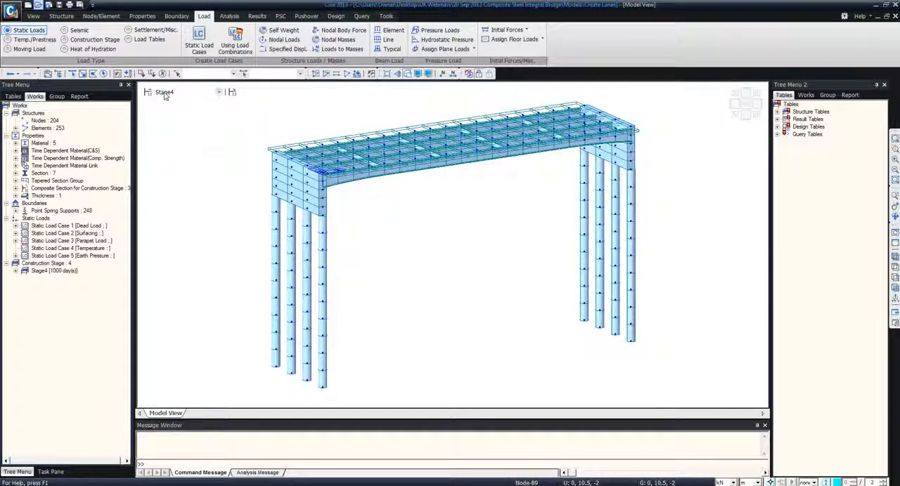
Display the multi-linear point spring supports and the parapet element beam loads on the model in Stage4
left_click(15, 210)
left_click(26, 226)
right_click(53, 236)
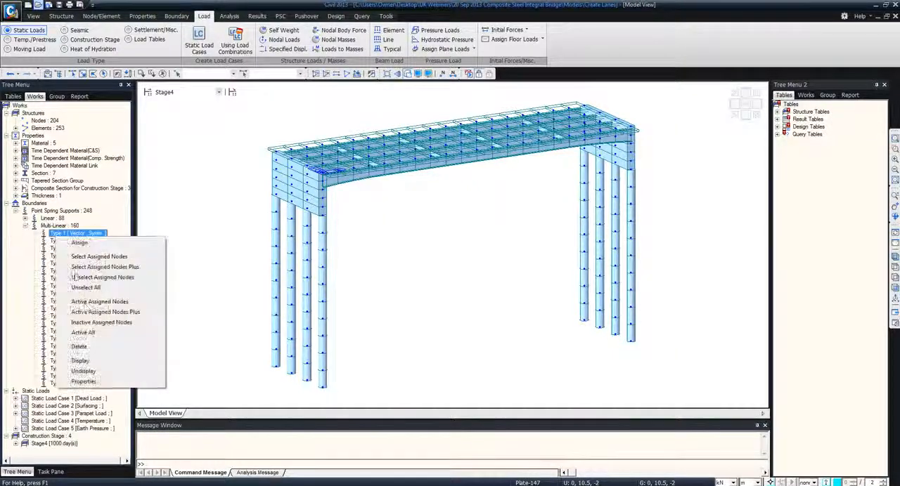
left_click(82, 361)
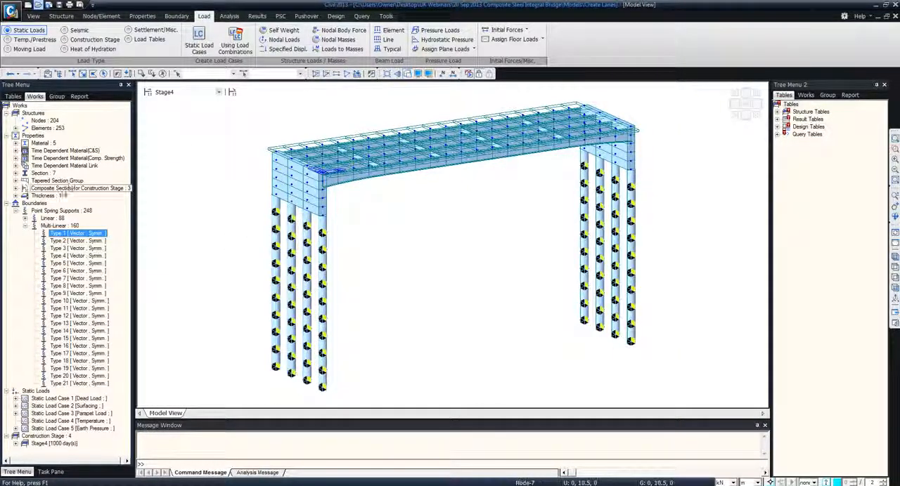
left_click(16, 413)
right_click(61, 421)
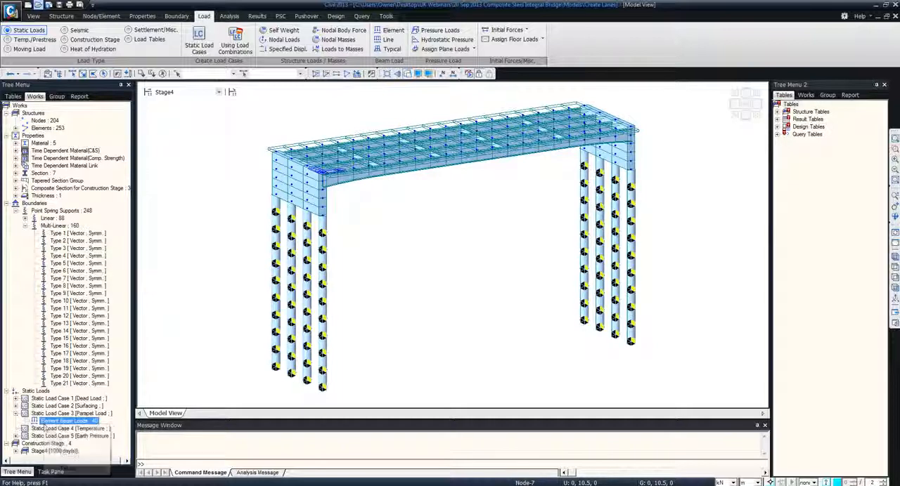
left_click(68, 444)
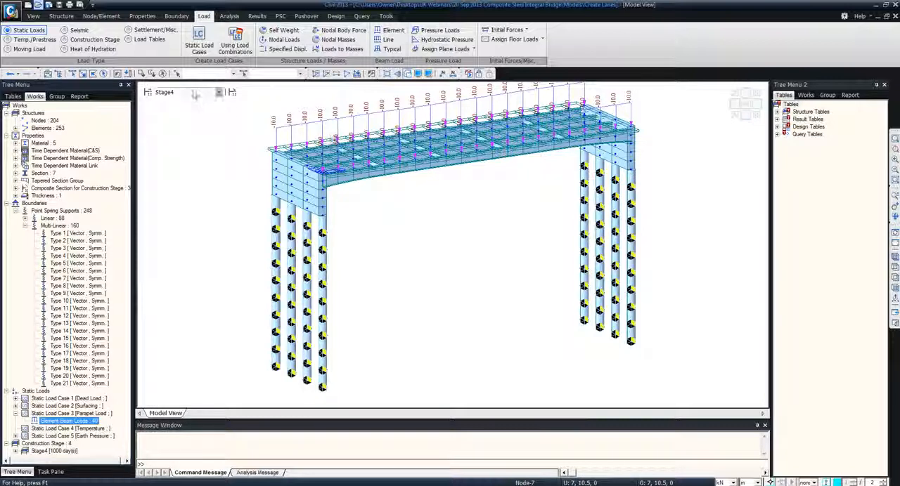
Return the model to the Base stage and restore the initial view
left_click(219, 92)
left_click(168, 100)
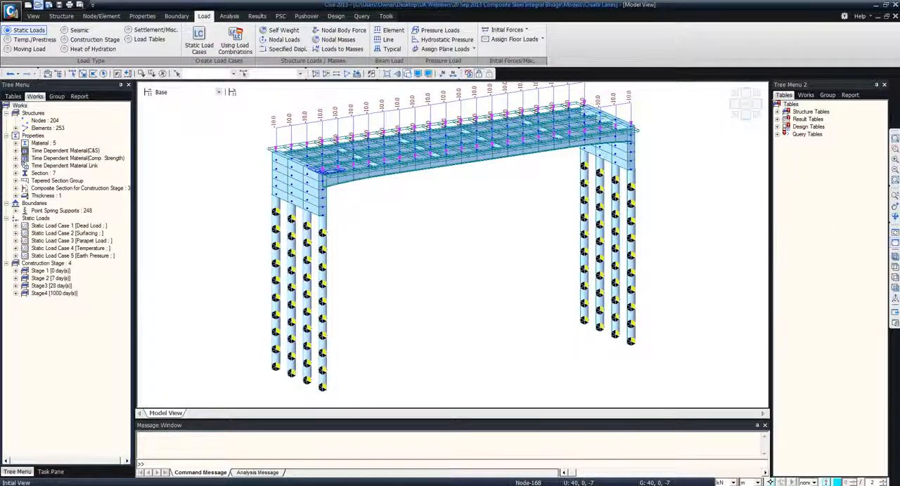
left_click(895, 232)
List the model's groups in the second tree and set the moving load code to EUROCODE
left_click(805, 94)
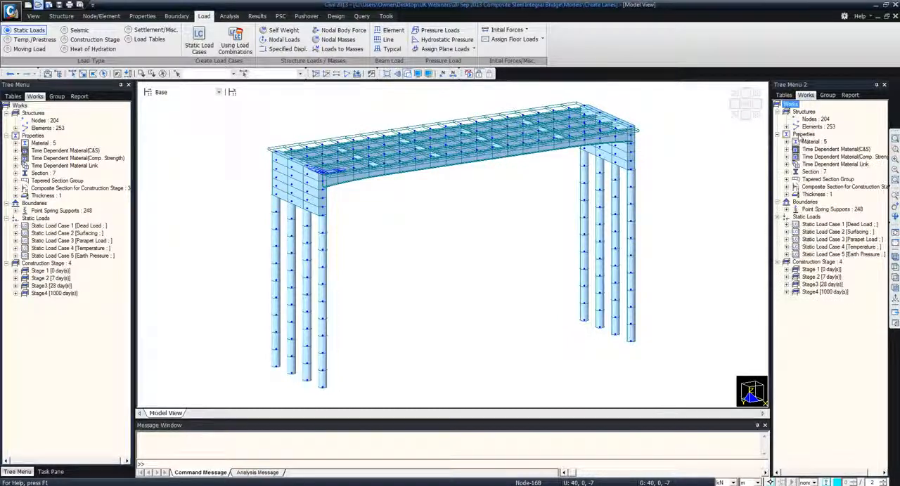
left_click(828, 94)
left_click(27, 49)
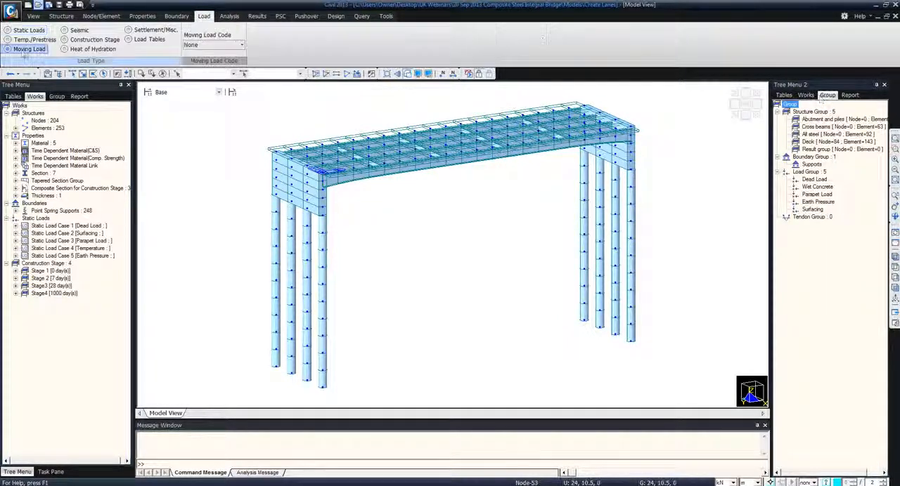
left_click(240, 47)
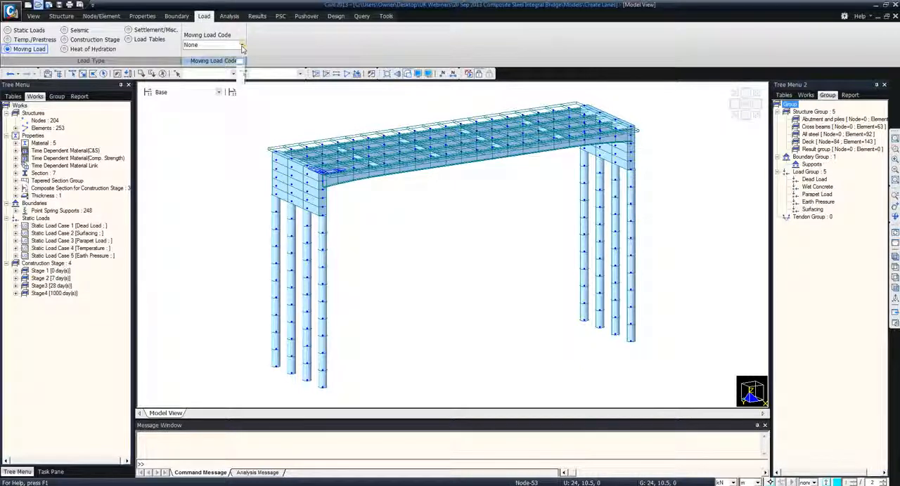
scroll(241, 64, "down", 2)
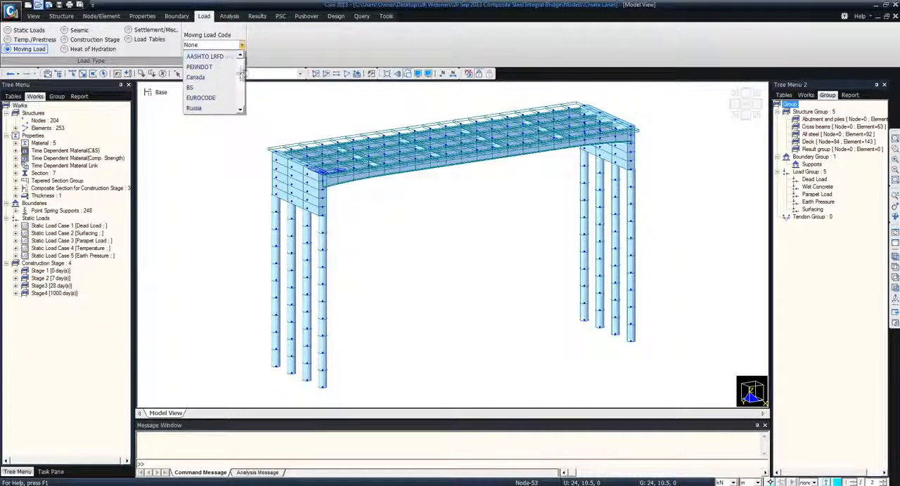
left_click(210, 99)
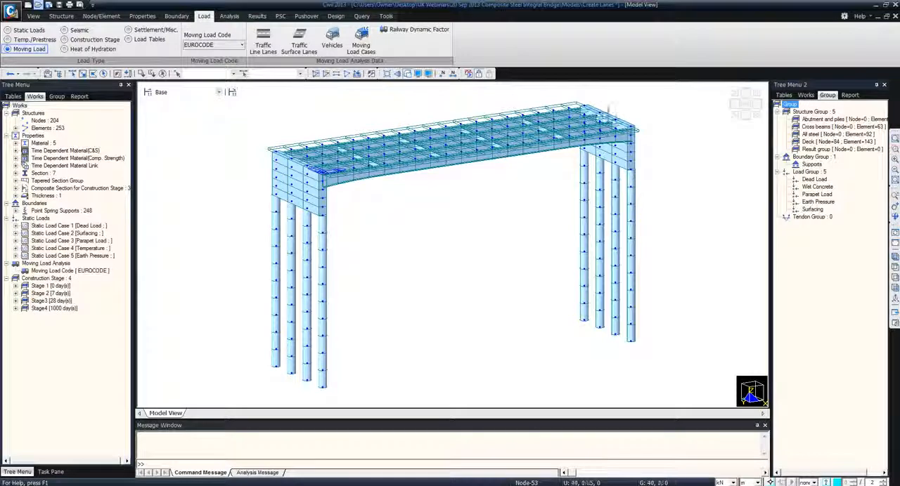
Activate only the Deck structure group and show it in plan as a wireframe without solid sections
double_click(808, 142)
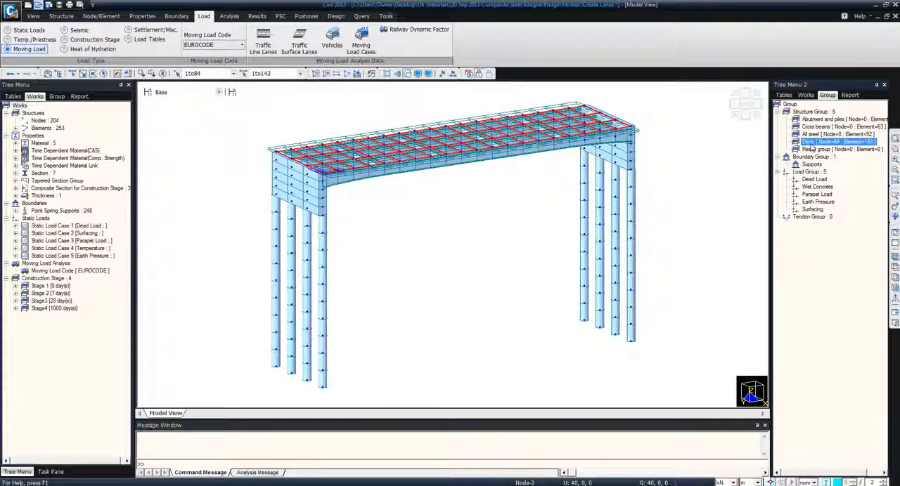
key("F2")
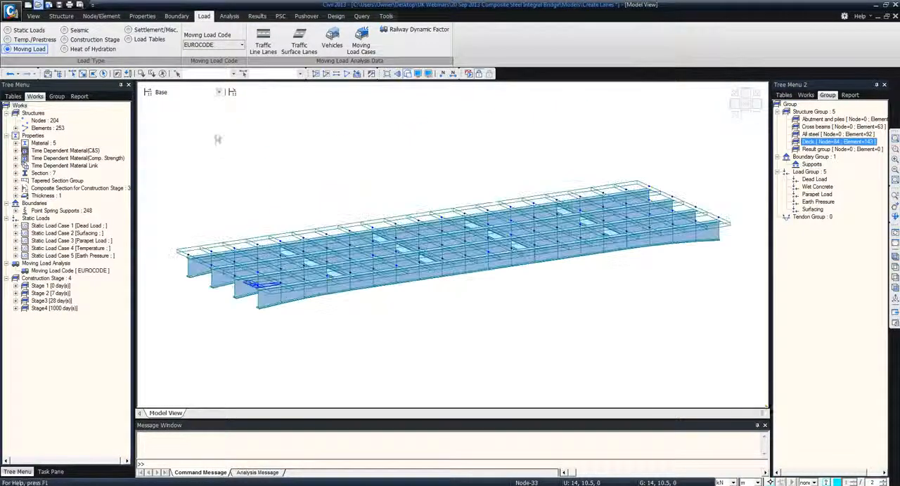
left_click(894, 267)
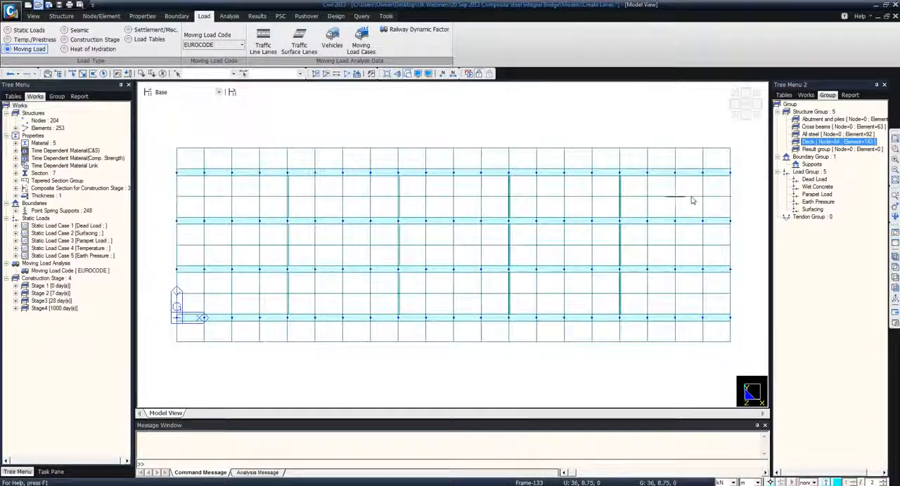
left_click(408, 76)
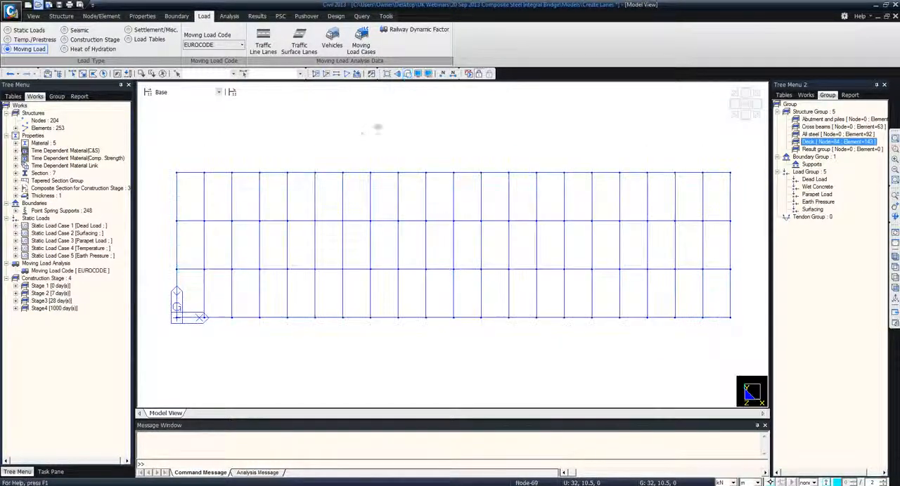
Start traffic line lane Lane 1 with eccentricity -4.25 m and cross beam load distribution using the Cross beams group
left_click(264, 46)
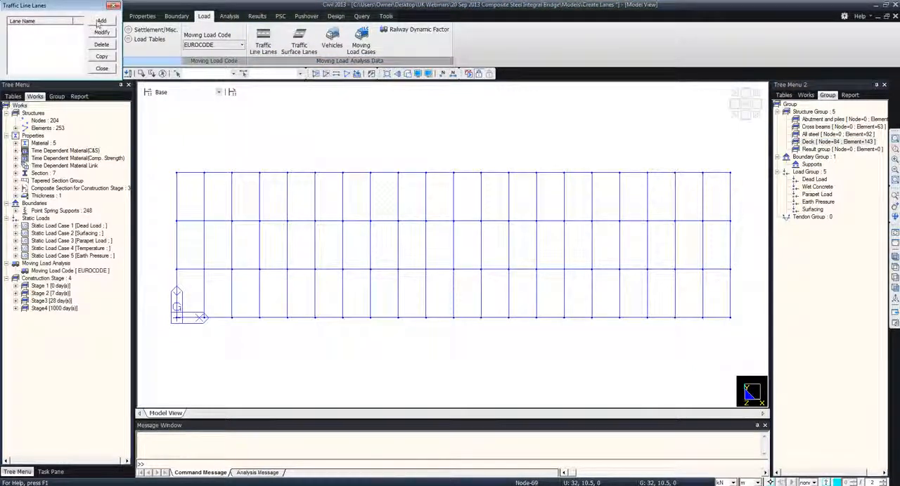
left_click(100, 21)
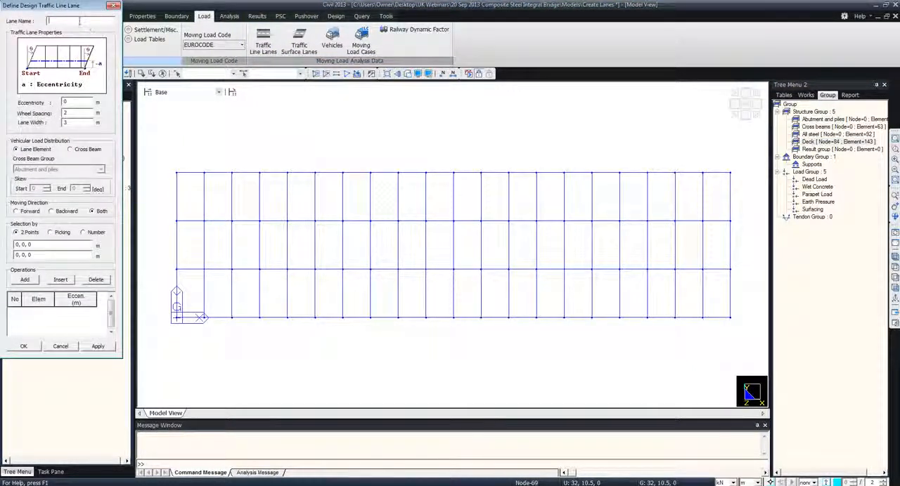
type("Lane 1")
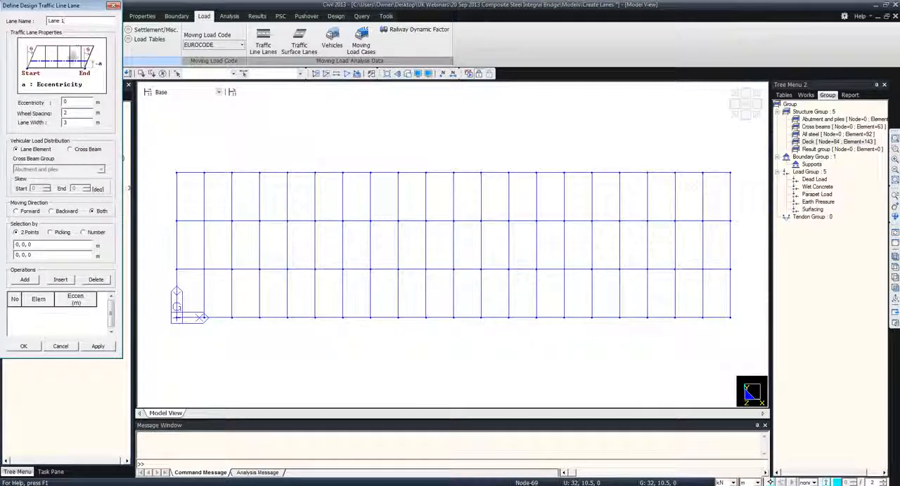
left_click(59, 102)
type("-1.5")
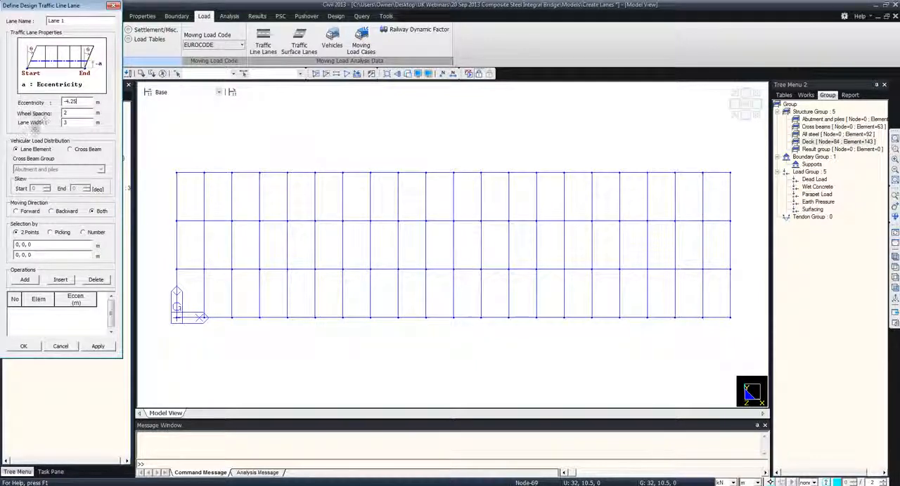
left_click(70, 149)
left_click(57, 169)
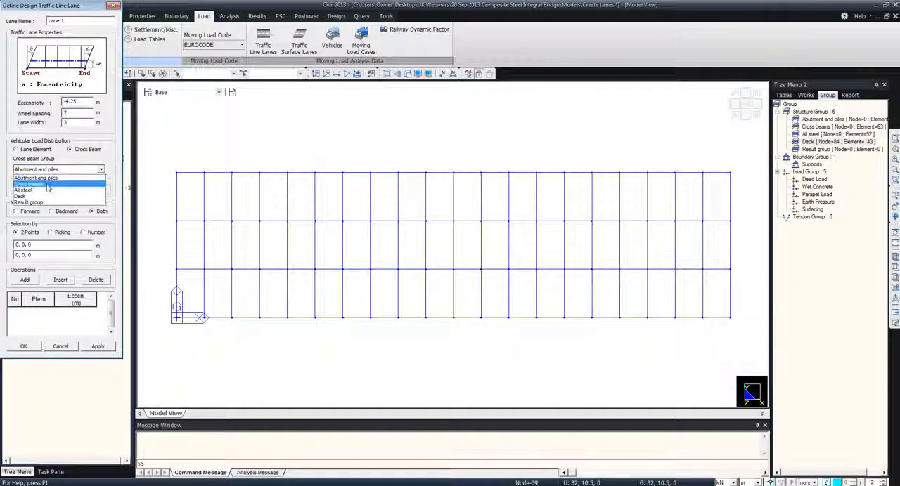
left_click(46, 184)
Assign Lane 1 to the edge girder from 0, 0, 0 to 40, 0, 0 and apply the lane
left_click(35, 243)
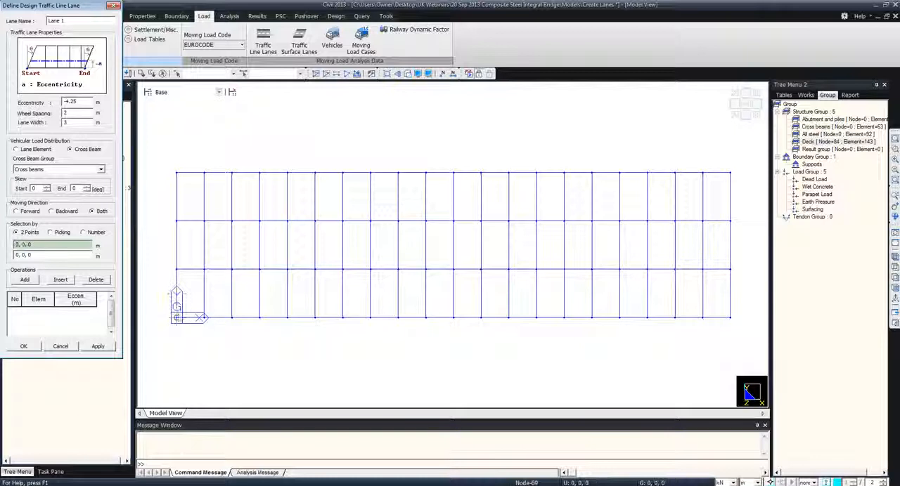
left_click(176, 317)
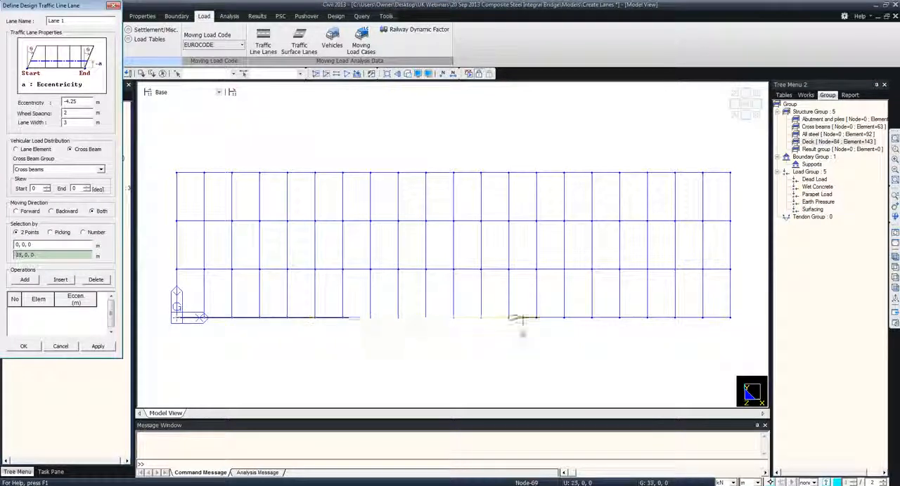
left_click(732, 322)
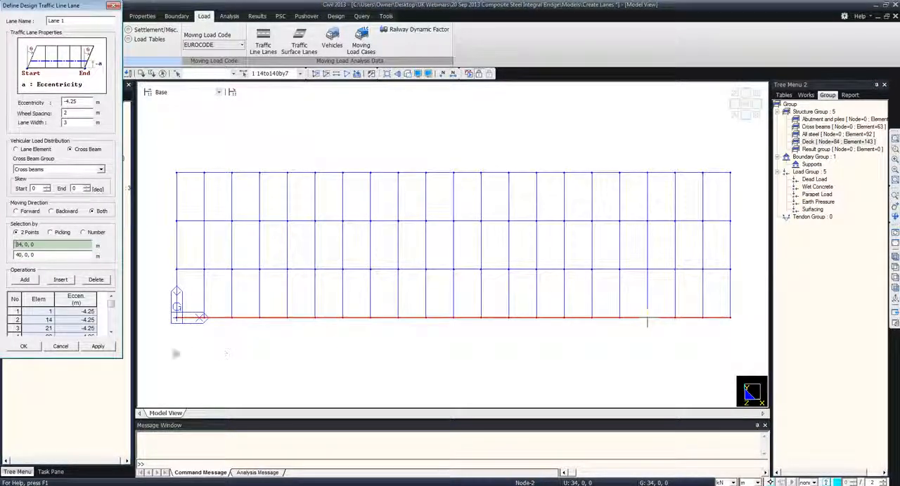
left_click(98, 346)
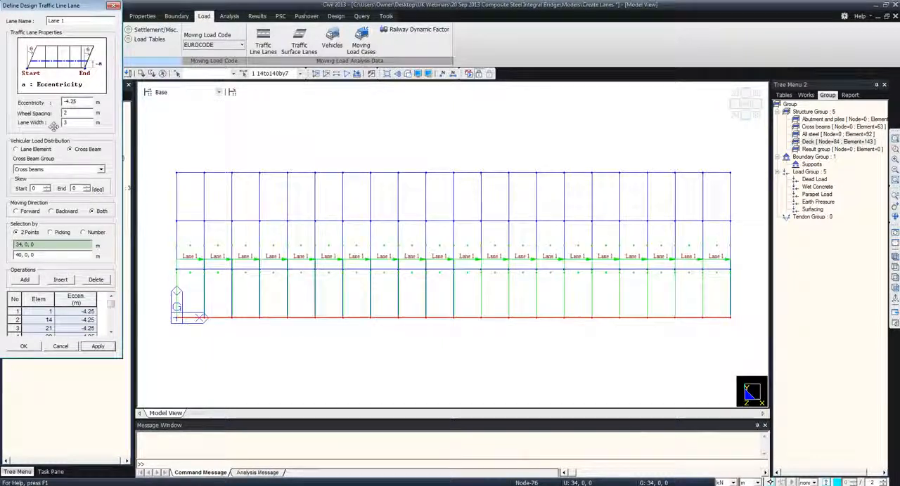
Set up the next lane as Lane 2 with eccentricity -7.25 m and delete the previous lane's element entries
double_click(66, 102)
type("7.")
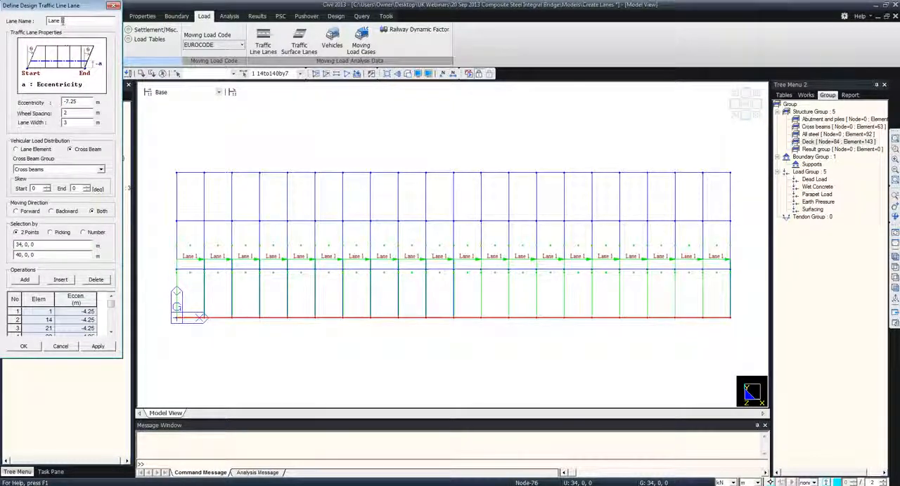
type("2")
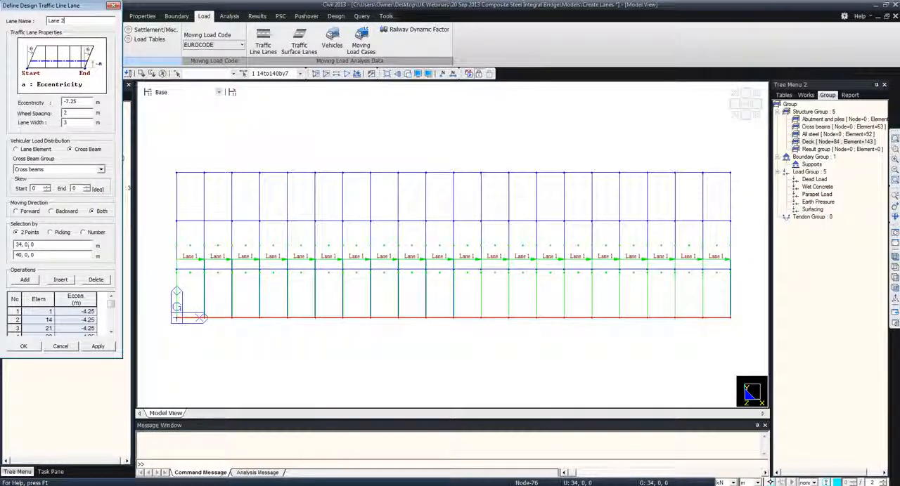
left_click(15, 299)
left_click(92, 282)
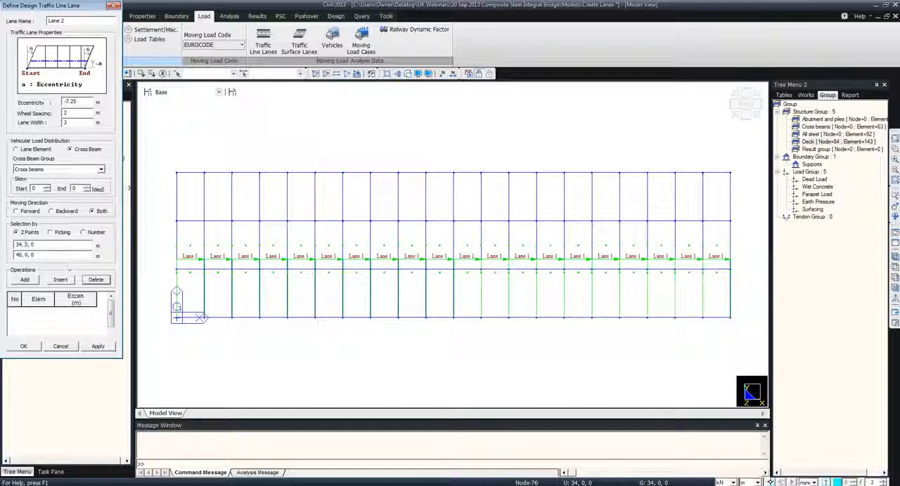
Assign Lane 2 to the edge girder elements from 0, 0, 0 to 40, 0, 0 and apply the lane
left_click(53, 244)
left_click(177, 318)
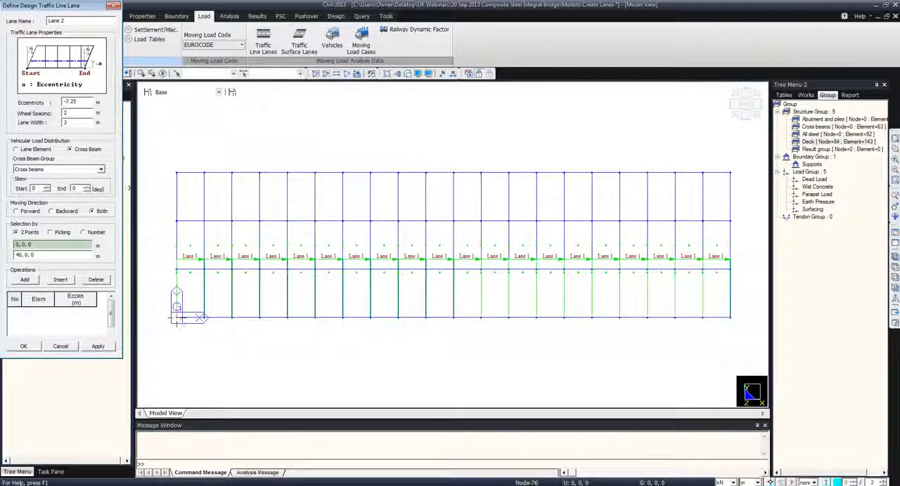
left_click(730, 317)
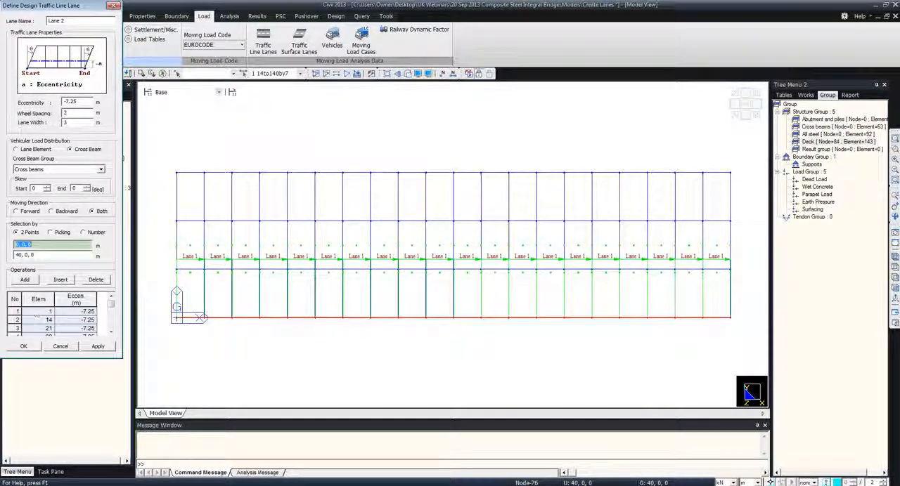
left_click(97, 346)
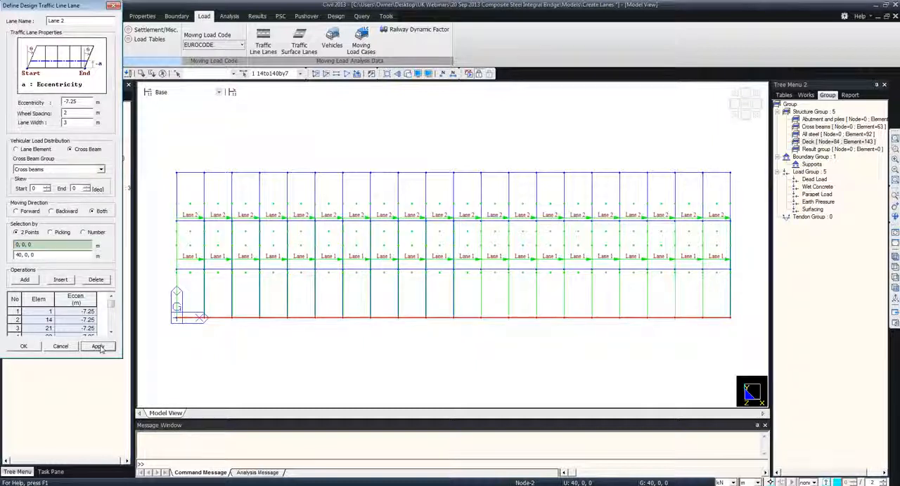
Add lane RA1 with eccentricity -1.25 m and lane width 2 m, replacing the previous element entries along the same two points
left_click_drag(70, 21, 31, 22)
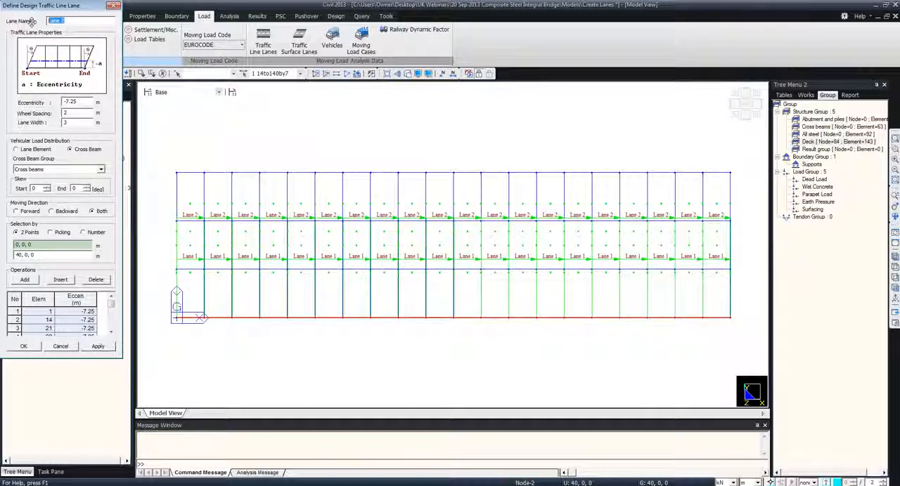
type("RA1")
left_click_drag(75, 102, 65, 102)
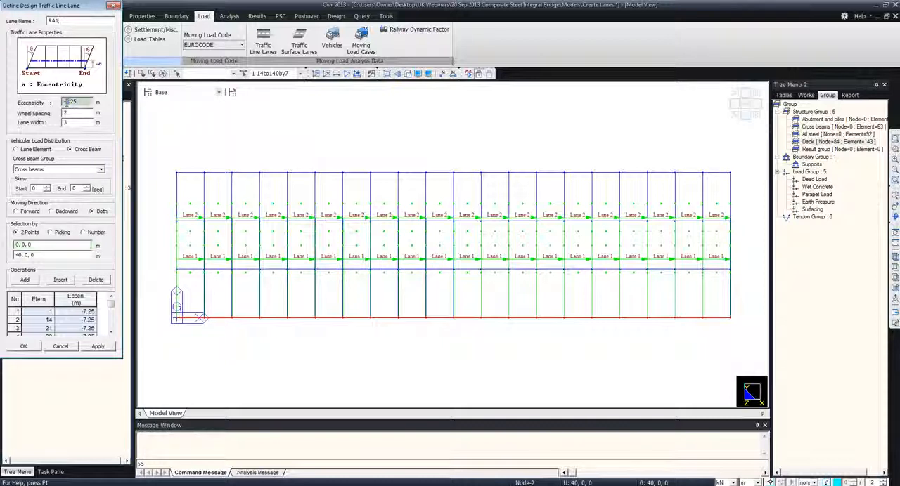
type("1.25")
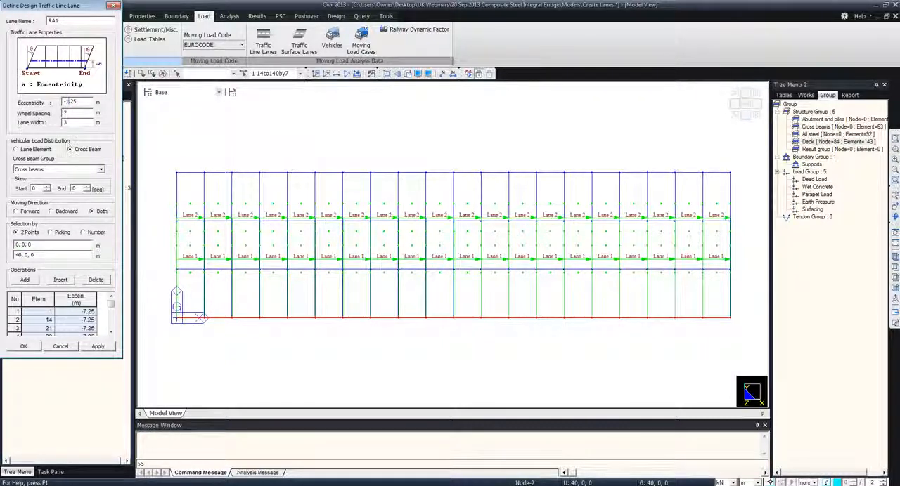
left_click(15, 300)
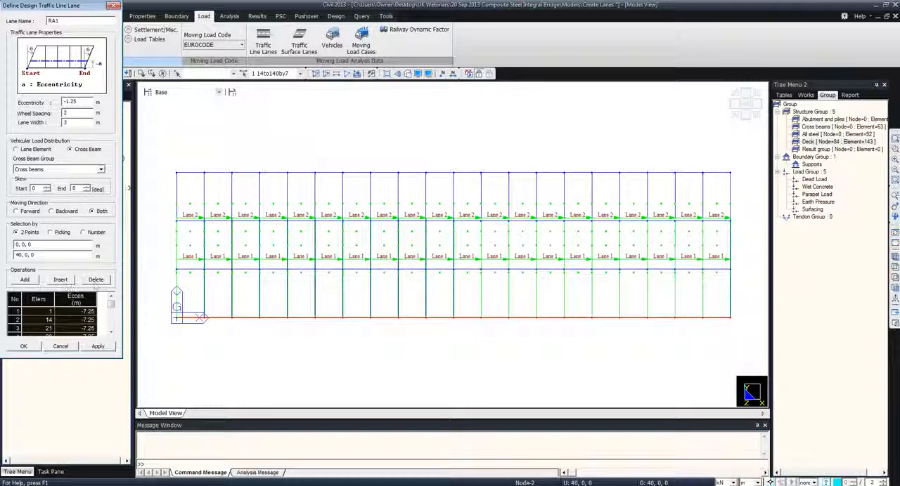
left_click(96, 281)
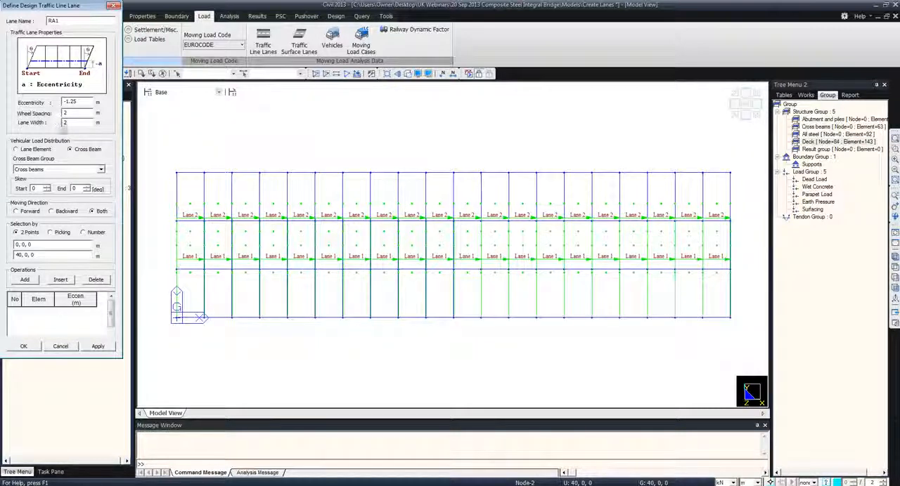
left_click(25, 280)
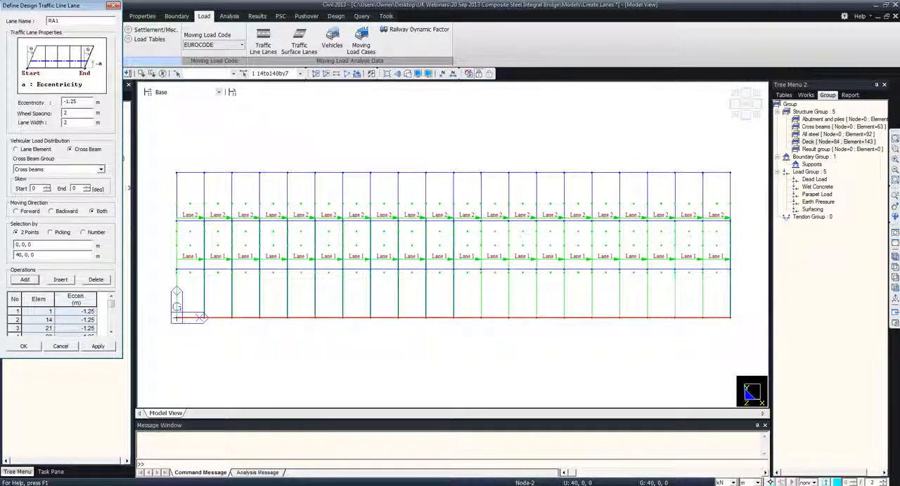
left_click(97, 347)
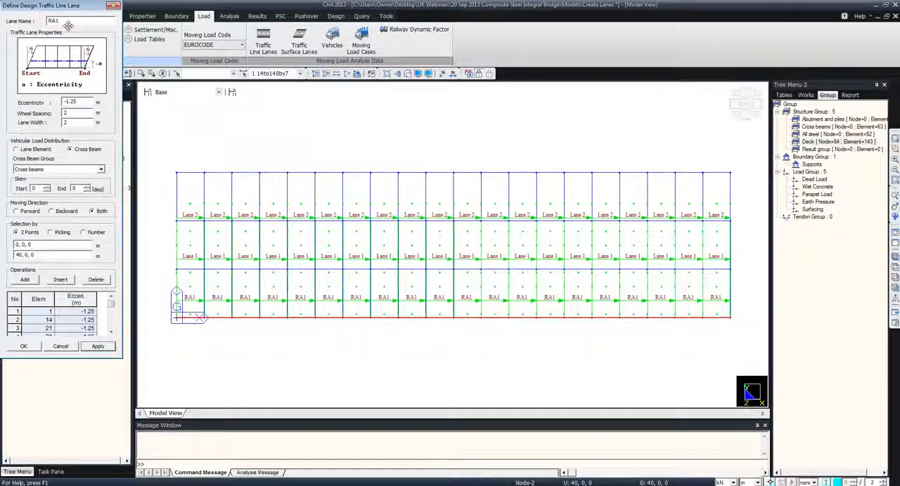
Add lane RA2 with eccentricity -9.25 m, regenerating its element entries along the same two points, and finish the traffic line lane definitions
type("2")
double_click(67, 102)
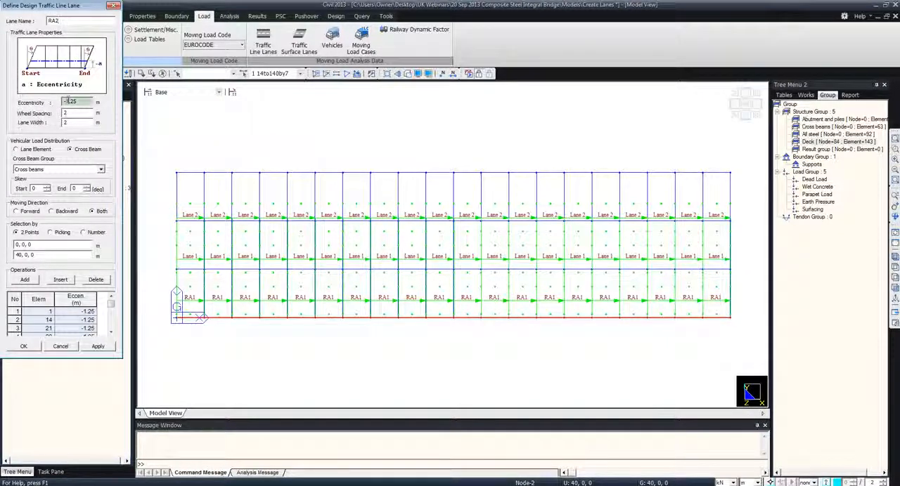
type("9")
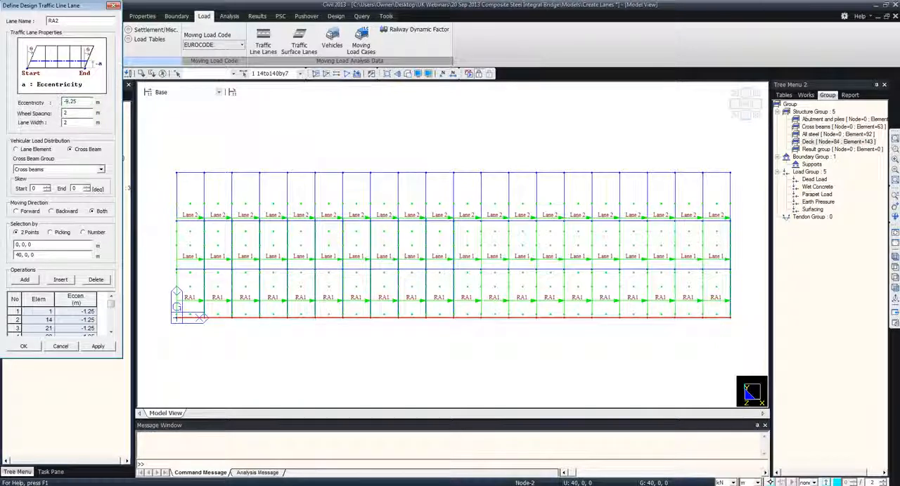
left_click(16, 300)
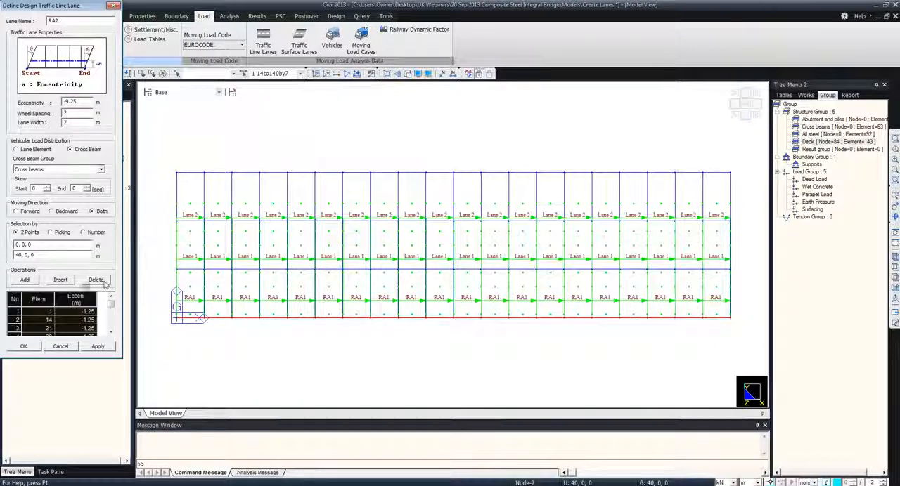
left_click(96, 280)
left_click(25, 280)
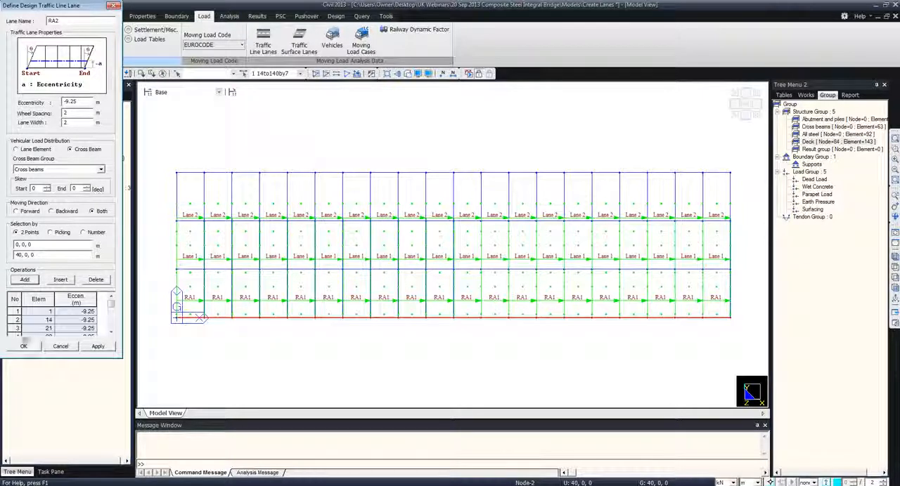
left_click(23, 346)
left_click(101, 69)
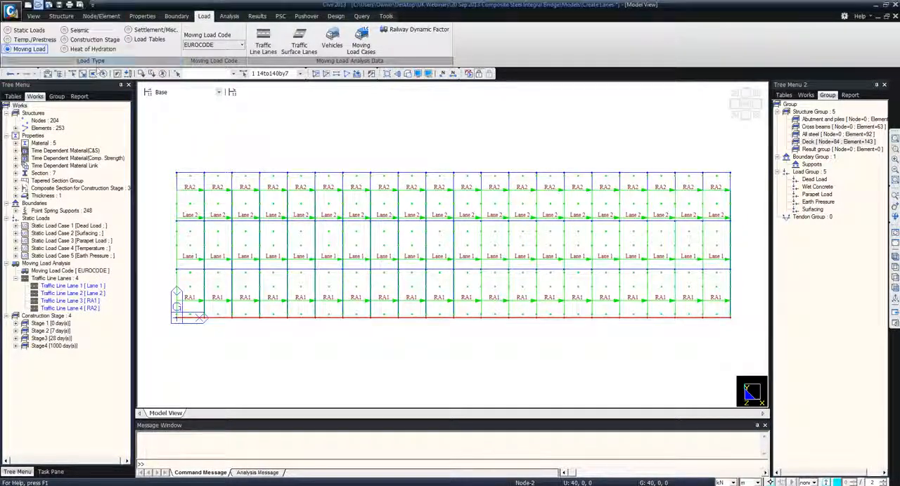
Start a standard vehicle from EN 1991-2:2003 - RoadBridge using vehicular load type Load Model 1
left_click(332, 42)
left_click_drag(141, 31, 230, 76)
left_click(231, 91)
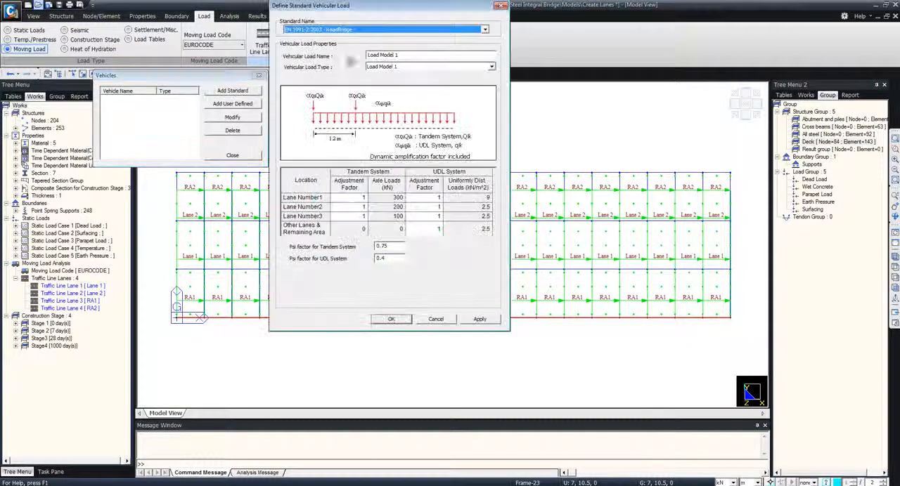
left_click(411, 30)
left_click(411, 28)
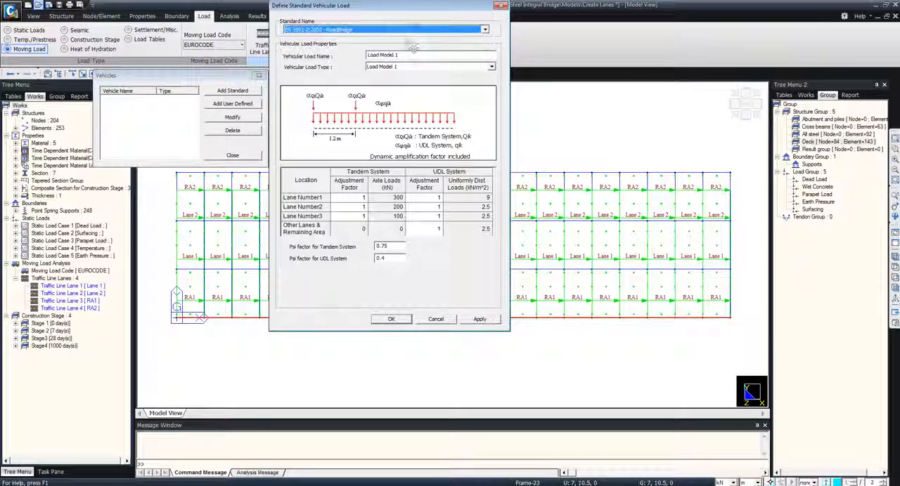
left_click(442, 67)
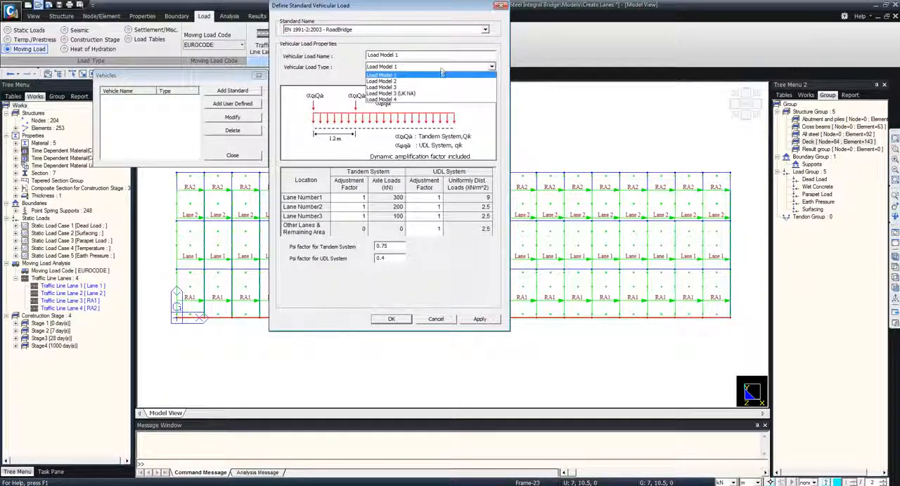
left_click(437, 74)
Set Load Model 1's UDL adjustment factors to 0.61 for lane 1 and 2.2 for lanes 2 and 3, and apply the vehicle
left_click(436, 199)
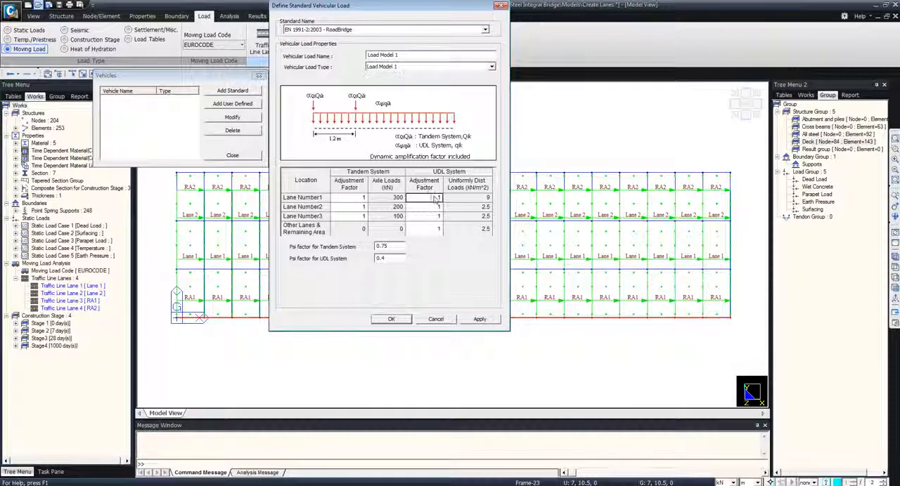
type("1")
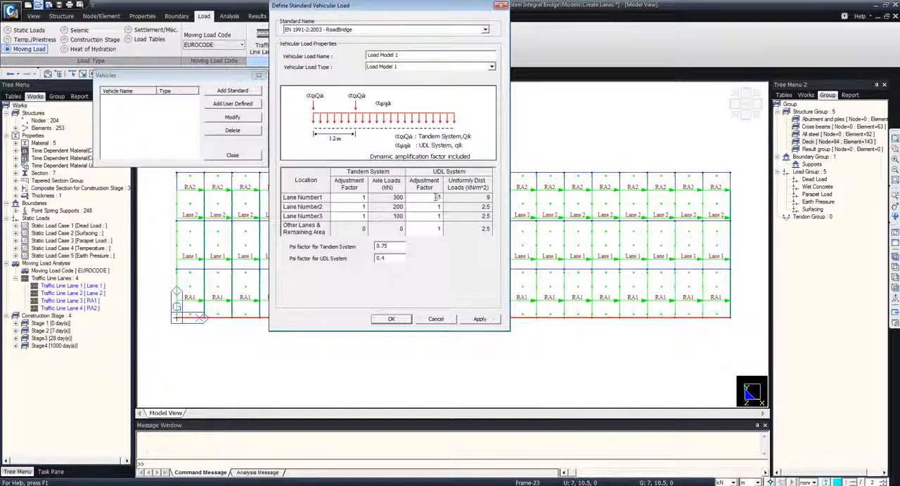
left_click(435, 208)
type("2")
left_click(439, 218)
type("2.2")
left_click(479, 319)
Add a Load Model 3 (UK NA) vehicle of type SV 196 named SV196 and finish the vehicle definitions
left_click(402, 67)
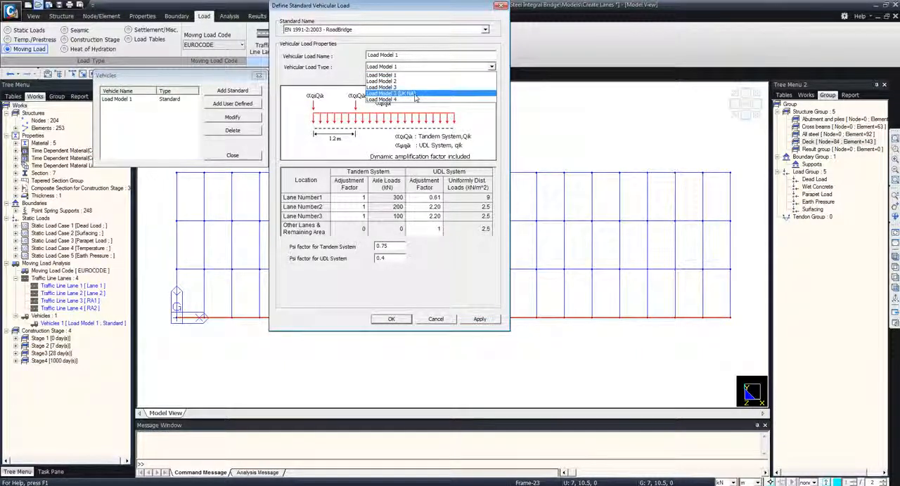
left_click(414, 95)
left_click(402, 78)
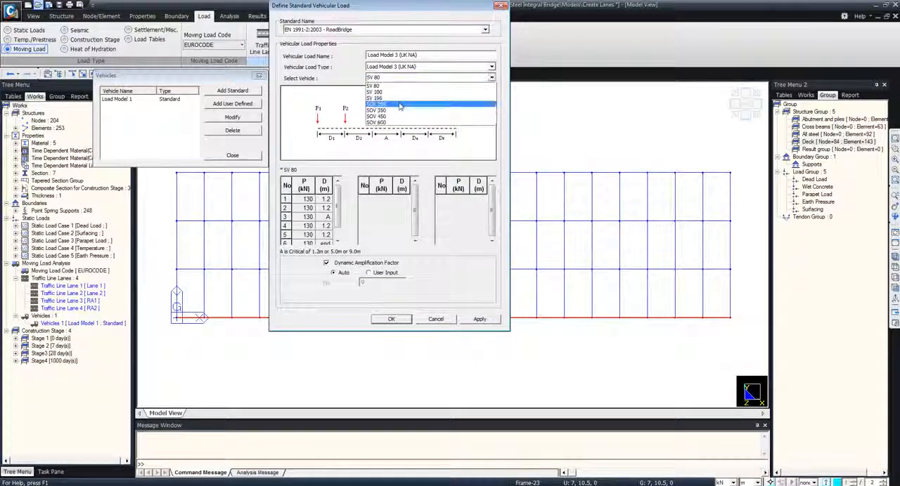
left_click(379, 98)
left_click_drag(419, 54, 367, 55)
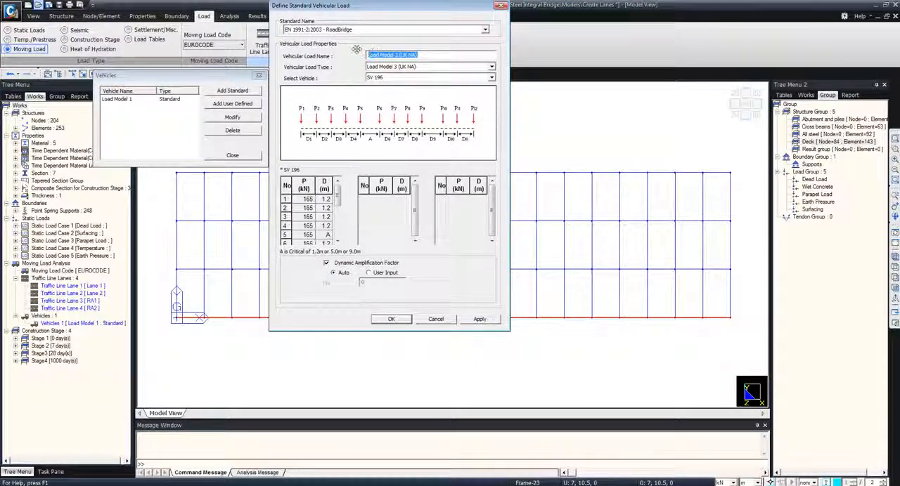
type("SV196")
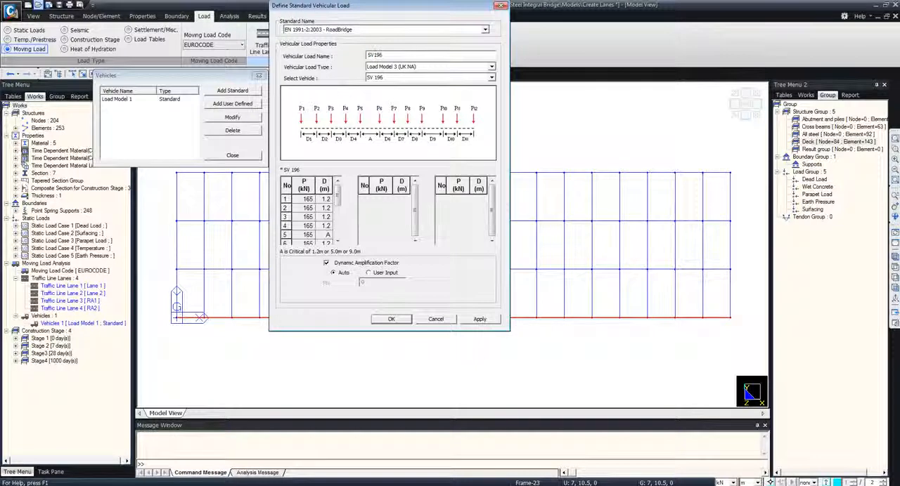
left_click(391, 319)
left_click(237, 158)
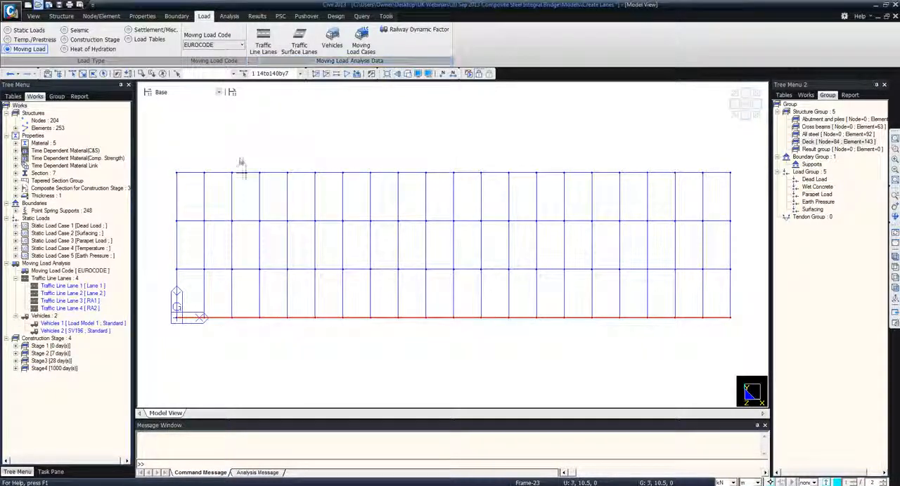
Add moving load case LM1 using Load Model 1, with Lane 1 and Lane 2 as selected lanes and RA1 and RA2 as remaining area
left_click(361, 46)
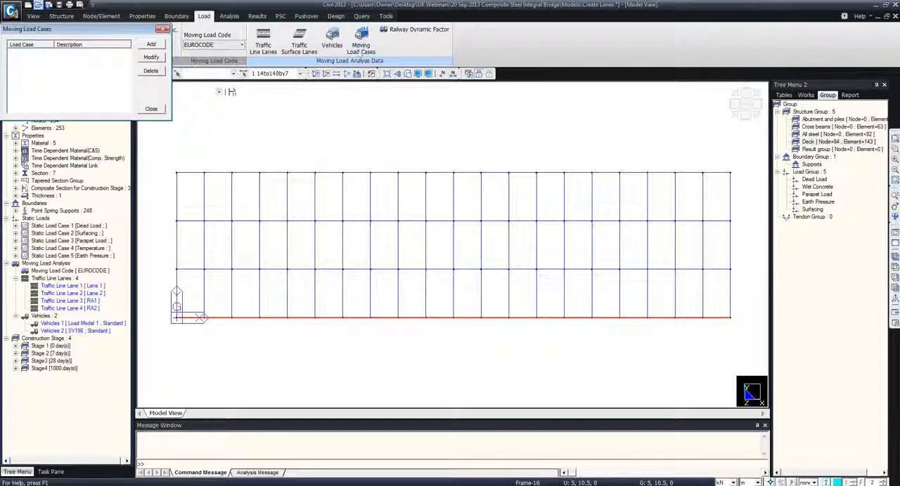
left_click(150, 45)
type("LM1")
left_click_drag(84, 127, 178, 111)
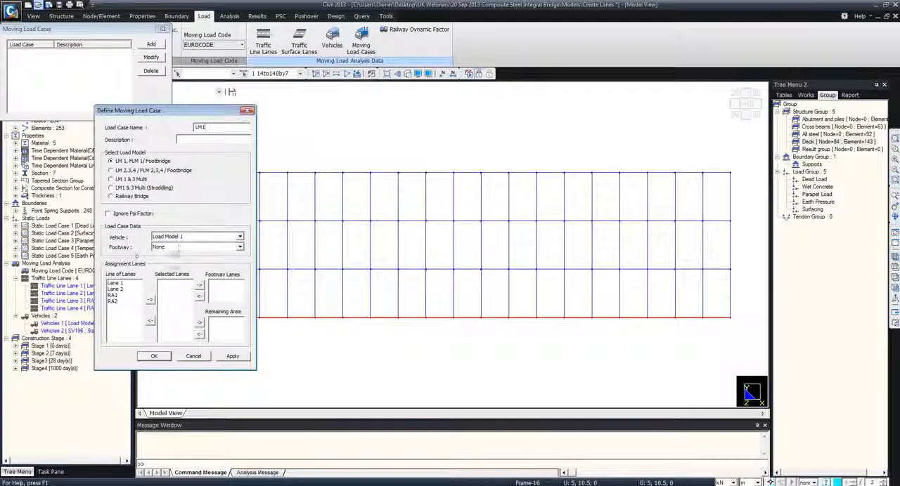
left_click_drag(114, 283, 164, 294)
left_click(149, 300)
left_click(199, 322)
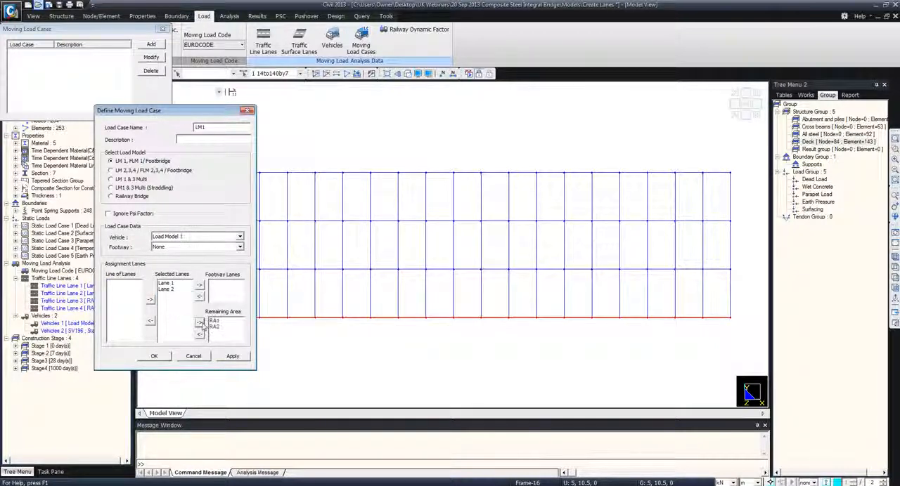
left_click(232, 357)
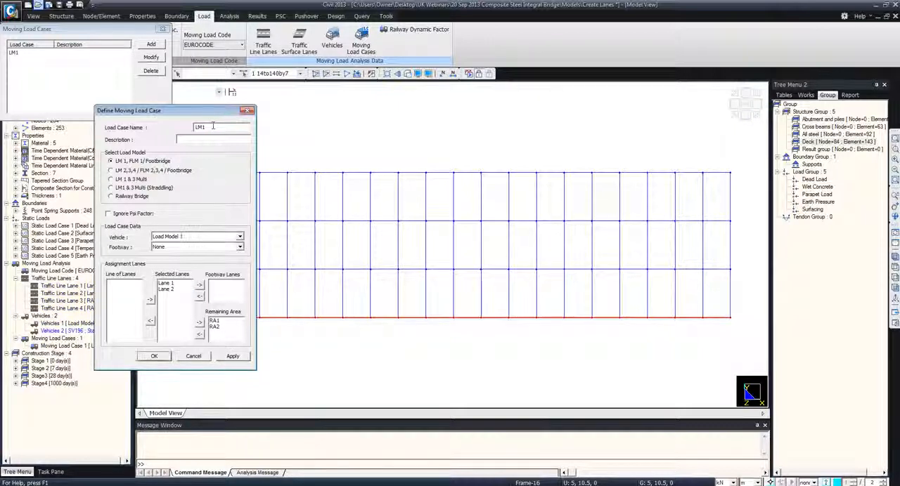
Add moving load case LM1+LM3 as LM1 & 3 Multi (Straddling) with SV196 as special vehicle and Lane 1 and Lane 2 as straddling lanes
type("LM3")
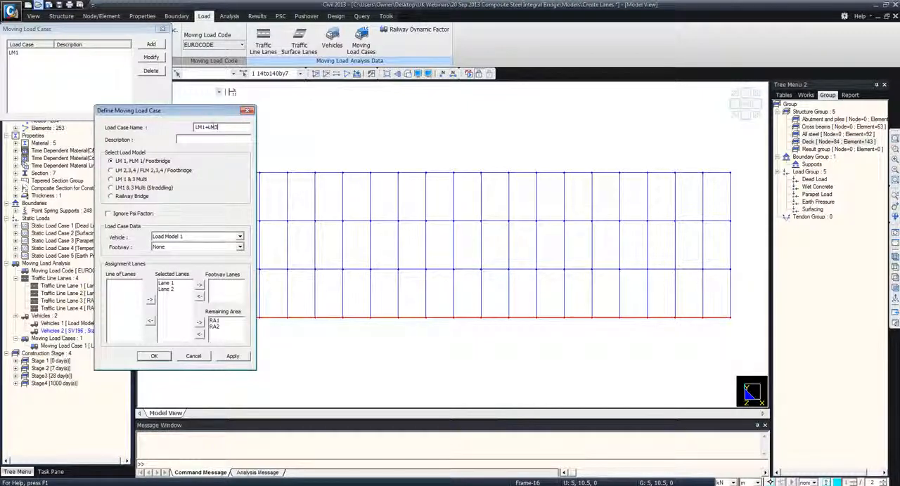
left_click(169, 189)
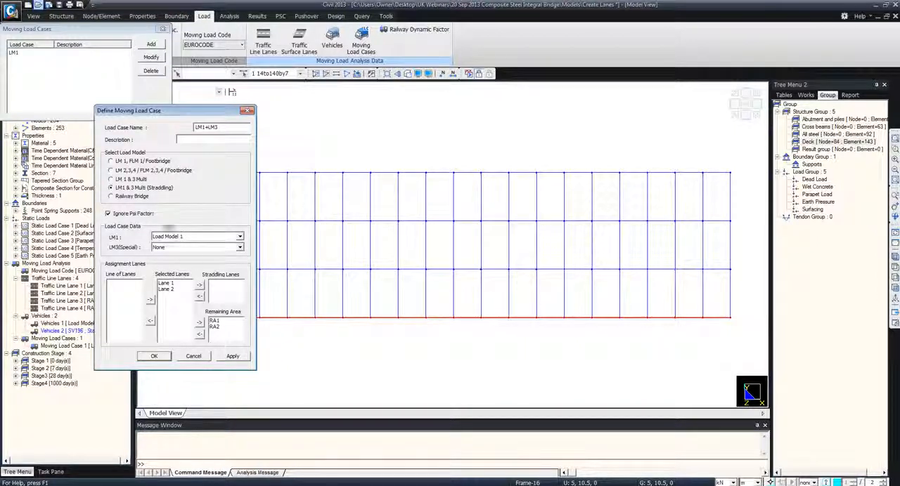
left_click(187, 248)
left_click(187, 263)
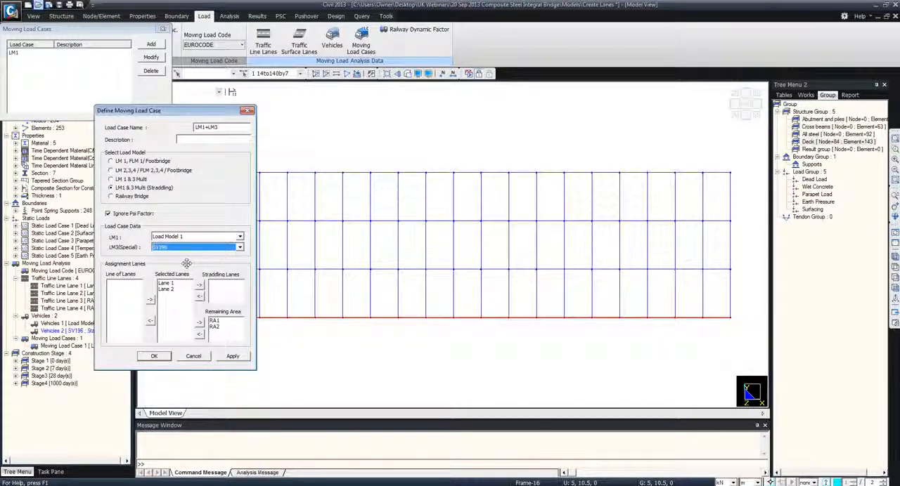
left_click_drag(169, 284, 169, 289)
left_click(198, 286)
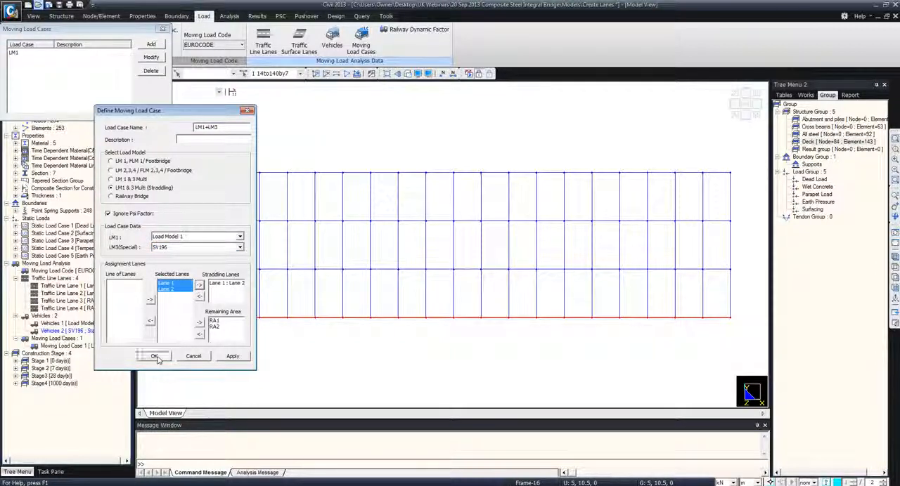
left_click(155, 357)
left_click(152, 105)
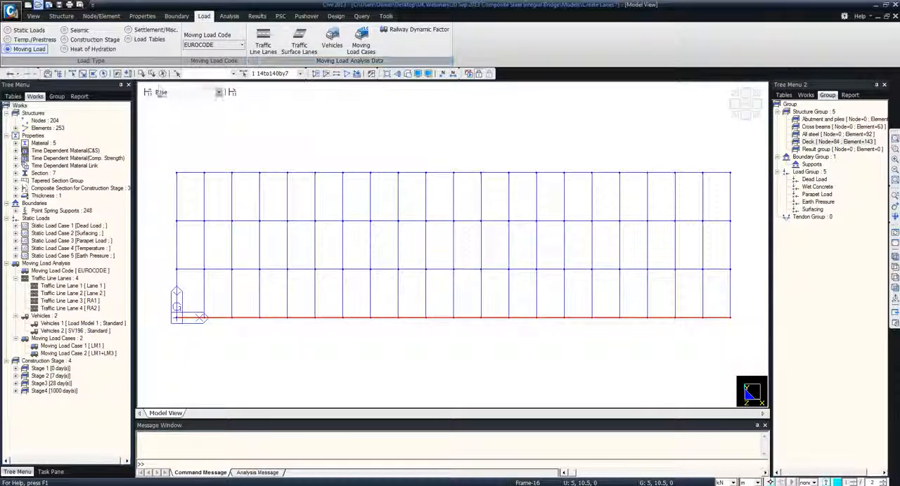
Set up automatic generation of steel design load combinations to Eurocode 0 with load factors 1.35 for permanent and 1.30 for prestress
left_click(258, 16)
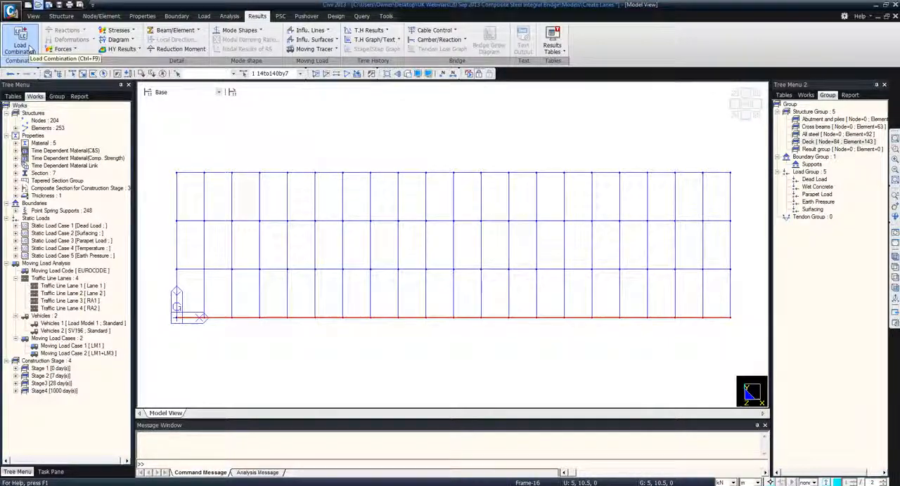
left_click(30, 46)
left_click_drag(154, 7, 311, 40)
left_click(205, 54)
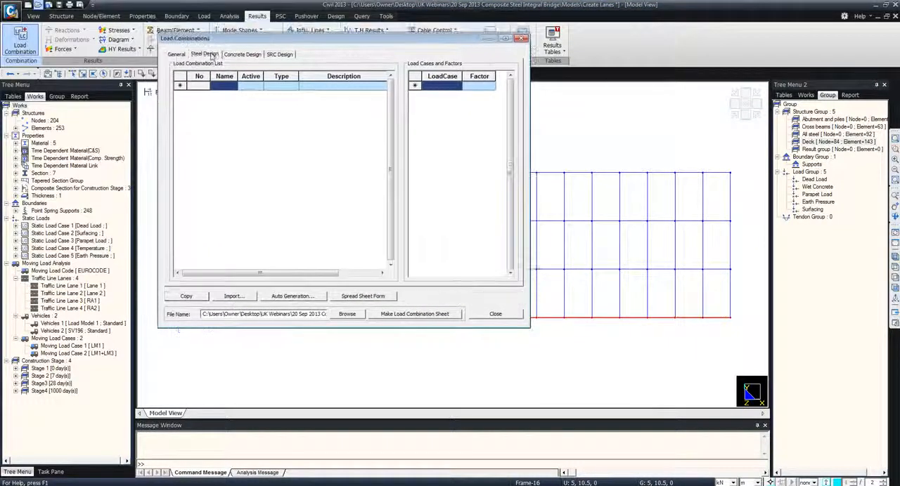
left_click(293, 298)
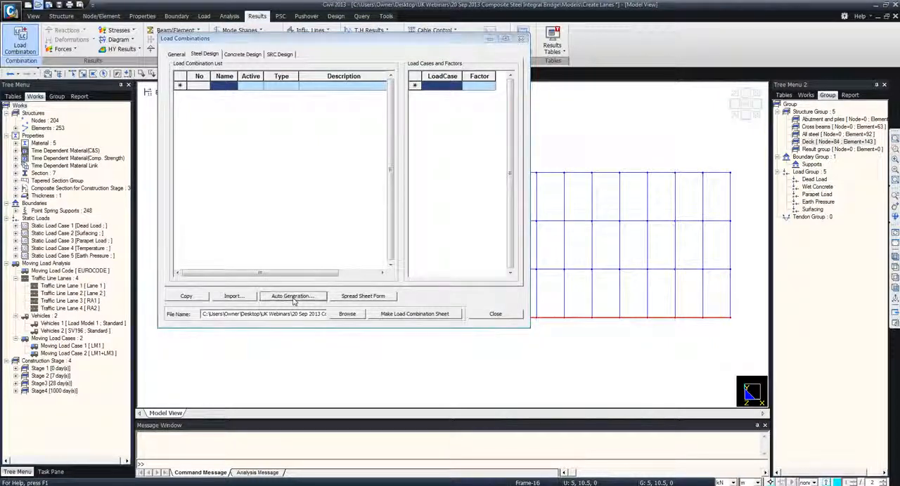
left_click(396, 55)
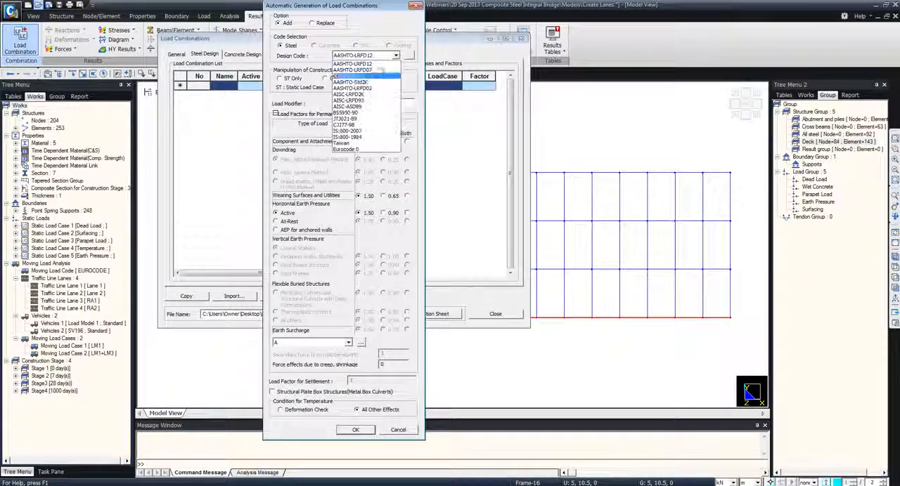
left_click(349, 146)
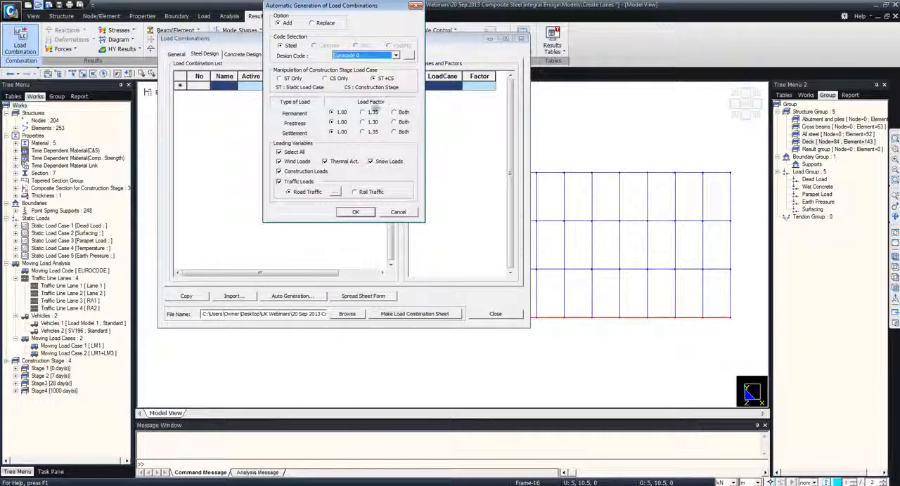
left_click(373, 113)
left_click(364, 122)
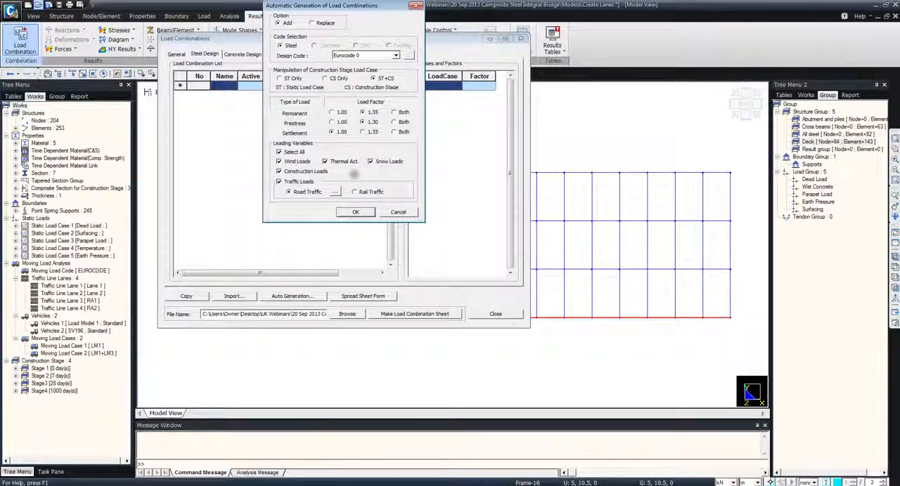
Assign LM1 as a frequent value traffic load, restrict construction stage load cases to CS Only, and generate the steel combinations
left_click(334, 193)
left_click_drag(339, 49, 513, 90)
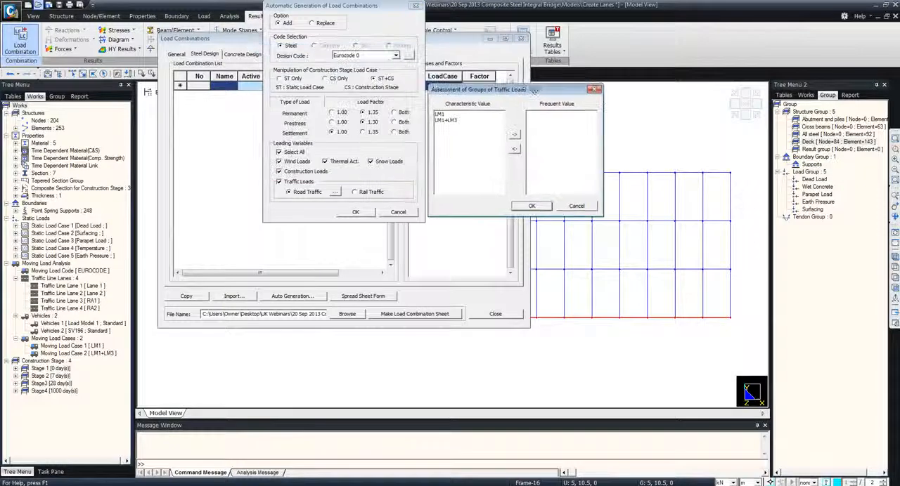
left_click(515, 133)
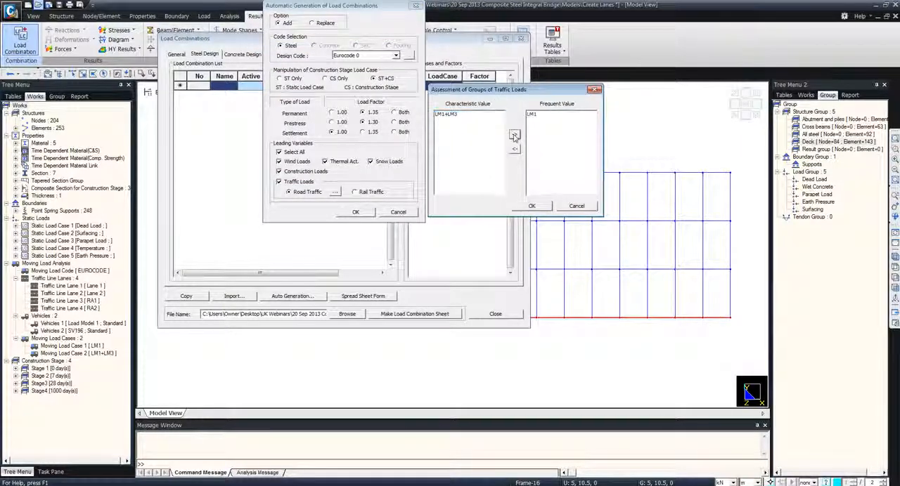
left_click(532, 207)
left_click(325, 78)
left_click(354, 212)
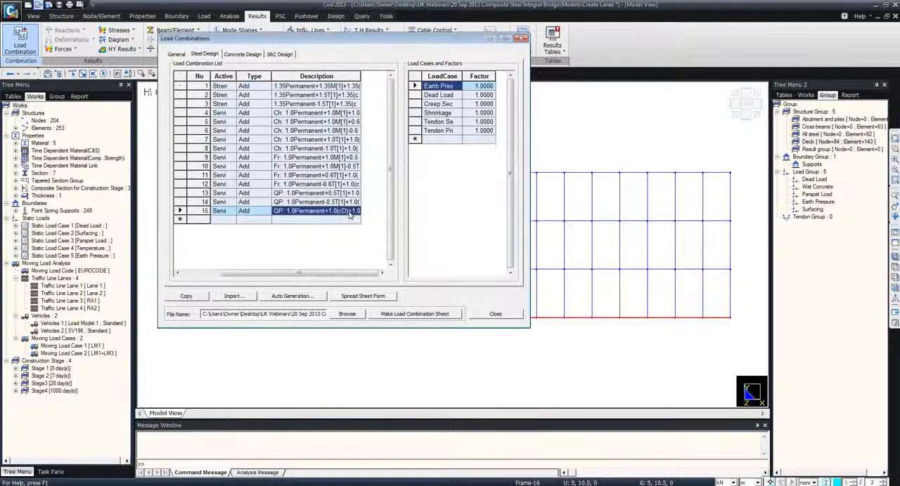
Review the names and active types of the generated steel design combinations, widening the Active column
left_click_drag(279, 273, 227, 276)
left_click_drag(263, 75, 325, 76)
left_click(263, 87)
left_click(257, 104)
left_click(256, 113)
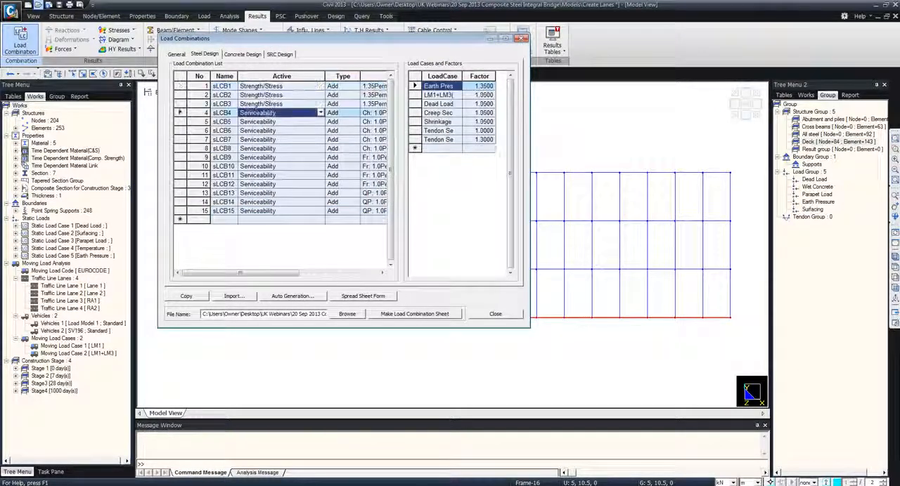
Set up automatic concrete design combinations to Eurocode 0 with CS Only and factors 1.35 for permanent and 1.30 for prestress
left_click(243, 56)
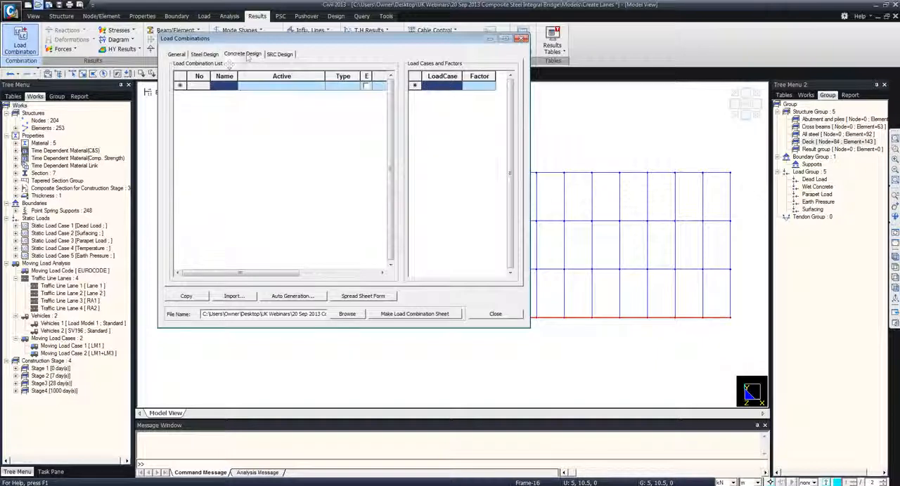
left_click(292, 296)
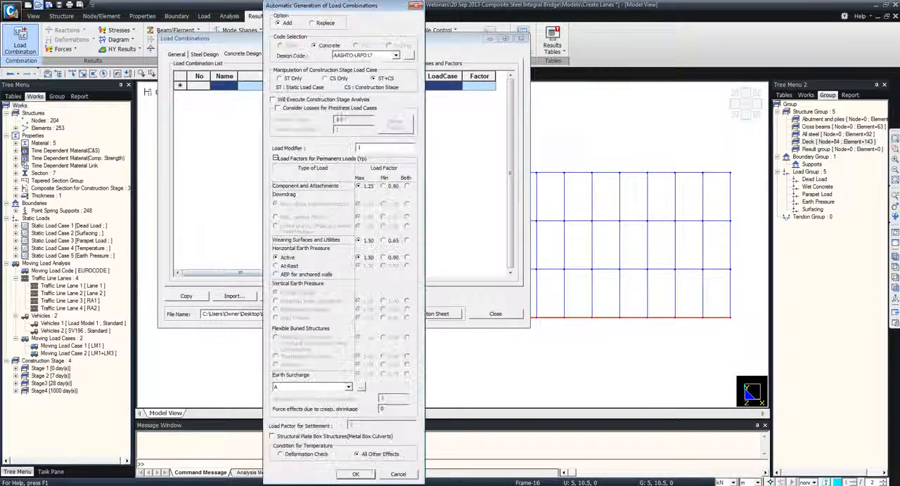
left_click(366, 56)
left_click(358, 175)
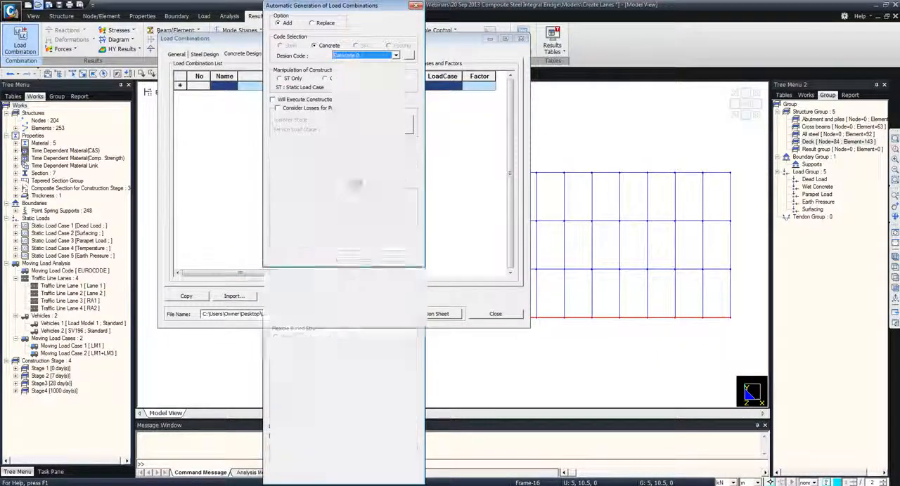
left_click(337, 80)
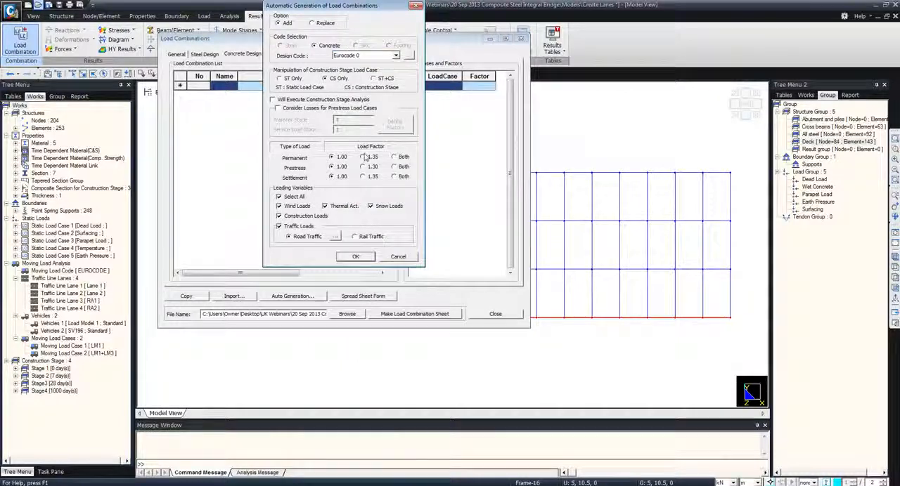
Assign LM1 as a frequent value traffic load, generate the concrete combinations, and close the load combinations
left_click(336, 236)
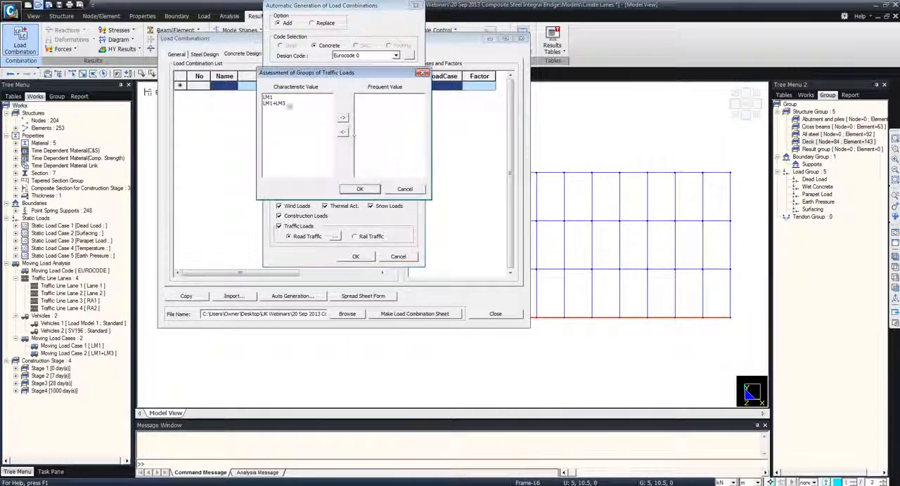
left_click(276, 97)
left_click(342, 117)
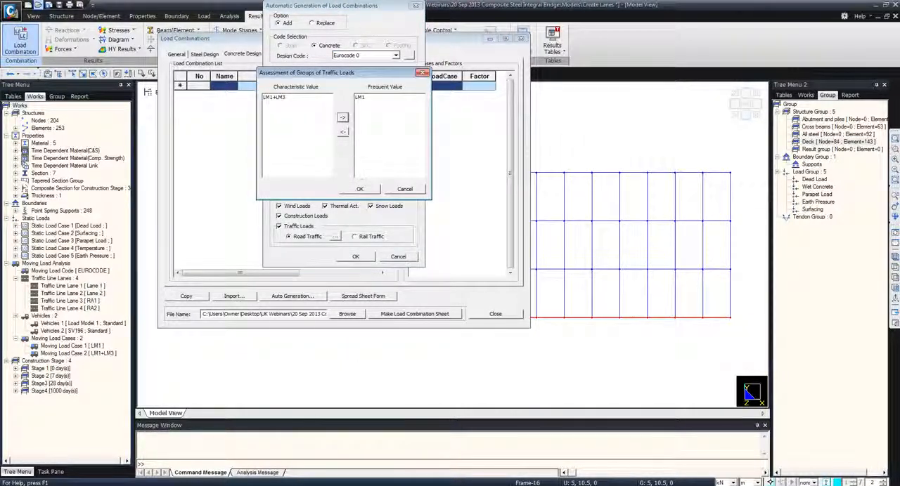
left_click(360, 188)
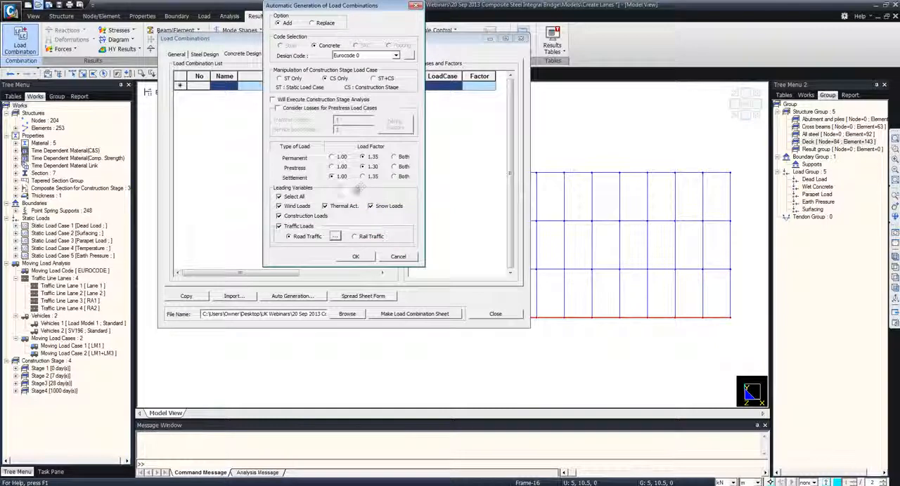
left_click(357, 257)
left_click_drag(324, 76, 295, 76)
left_click_drag(281, 275, 241, 273)
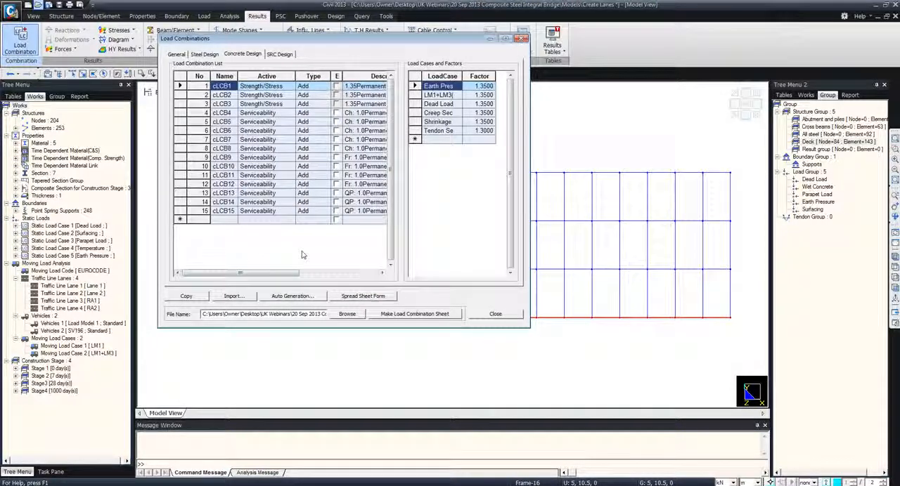
left_click(492, 315)
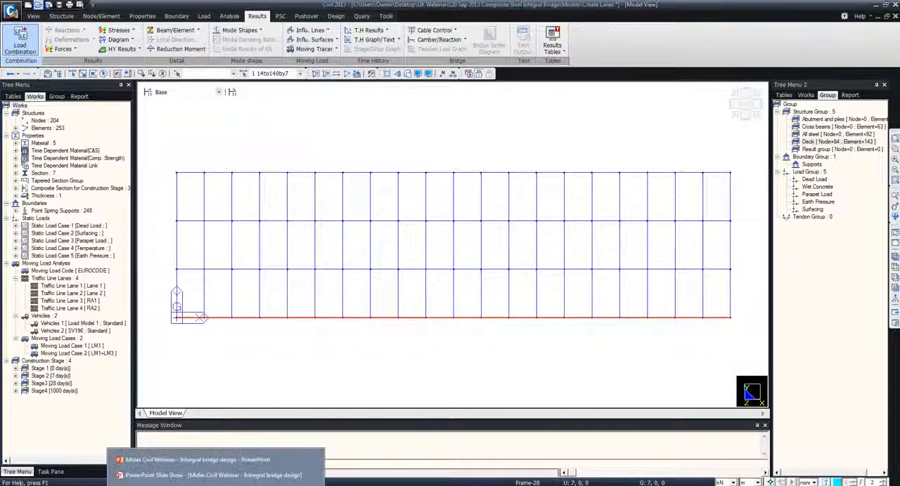
left_click(204, 476)
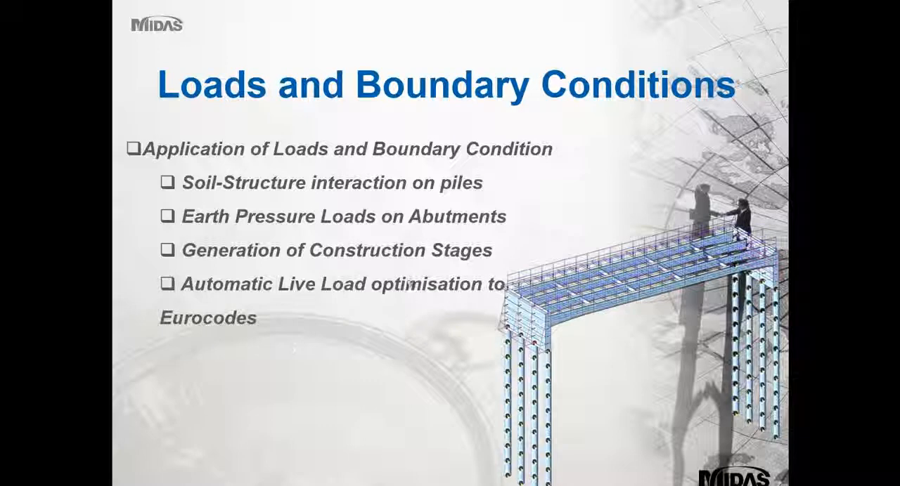
left_click(410, 278)
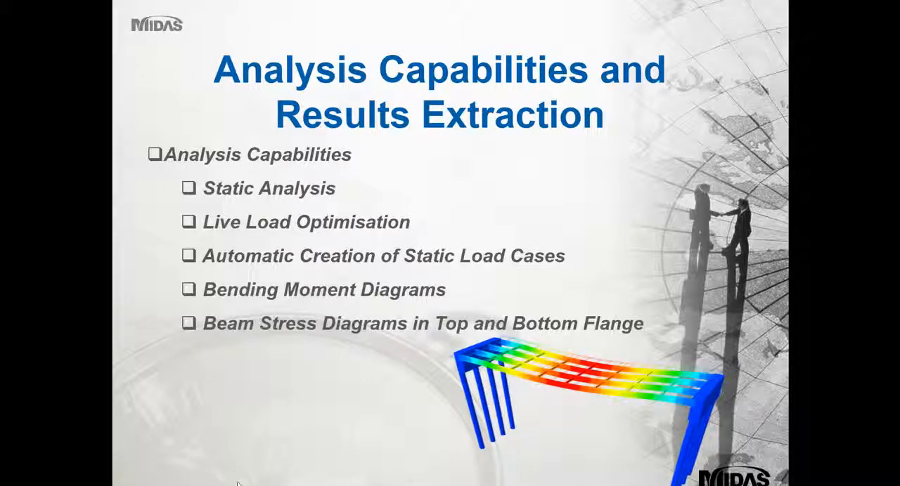
Switch to the Final model in midas Civil and display its Dead Load FXYZ reactions with values in a hidden-surface front view
key("alt+Tab")
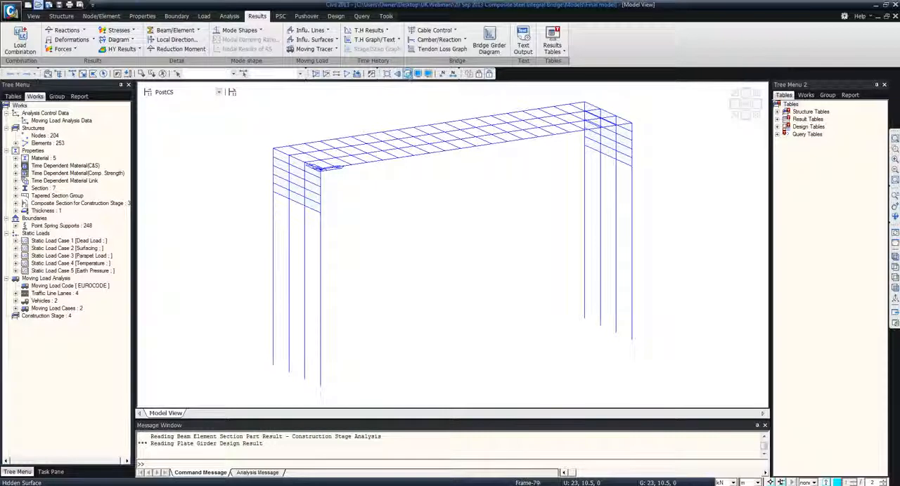
left_click(408, 73)
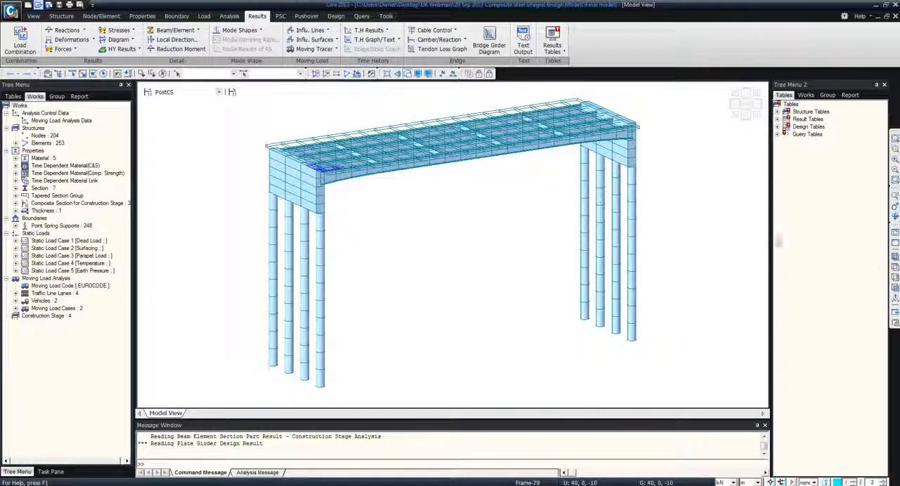
left_click(894, 287)
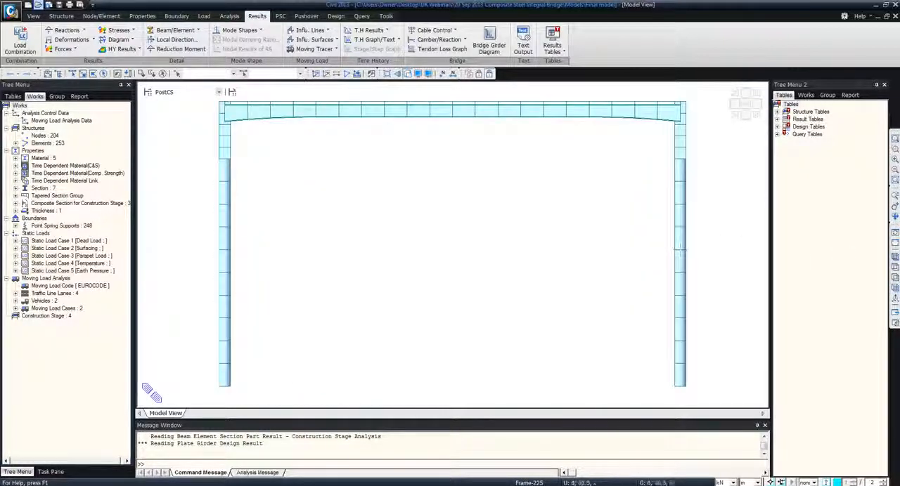
left_click(67, 30)
left_click(84, 134)
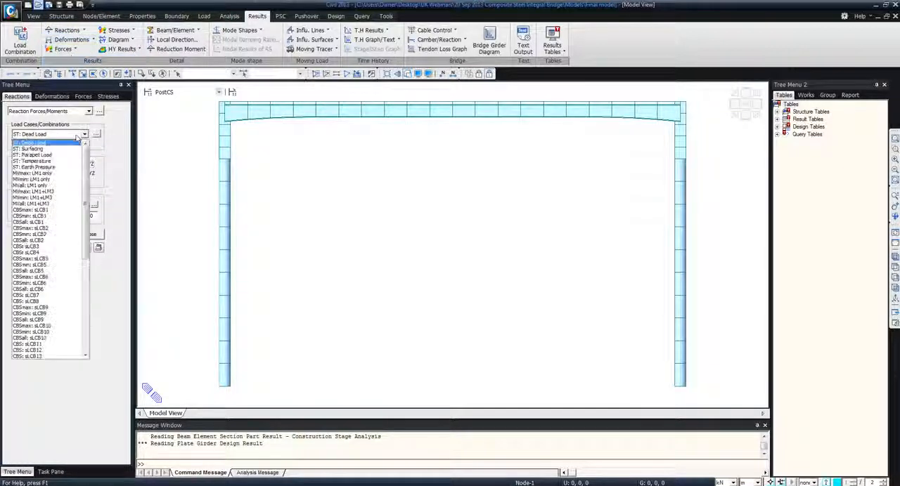
left_click(63, 144)
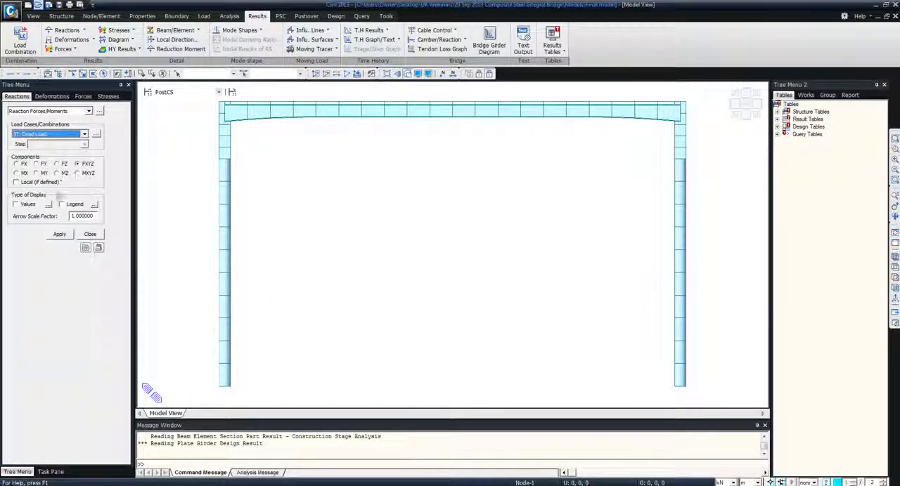
left_click(26, 205)
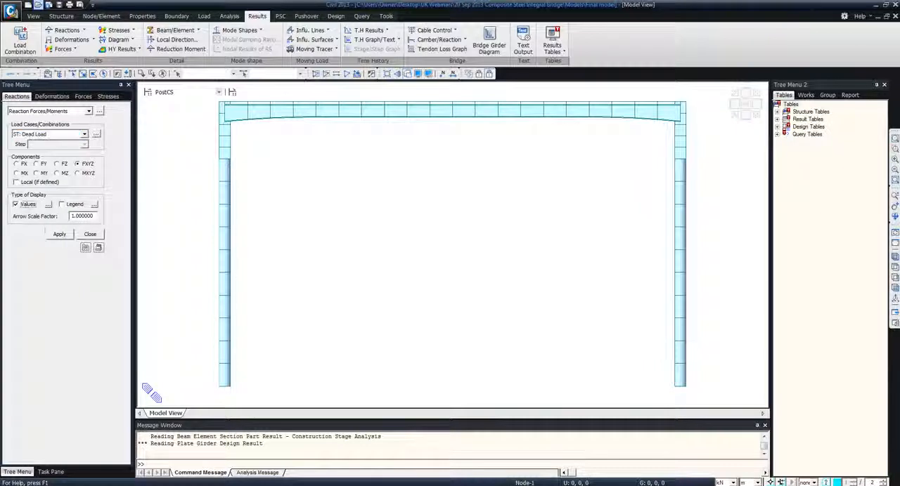
left_click(59, 235)
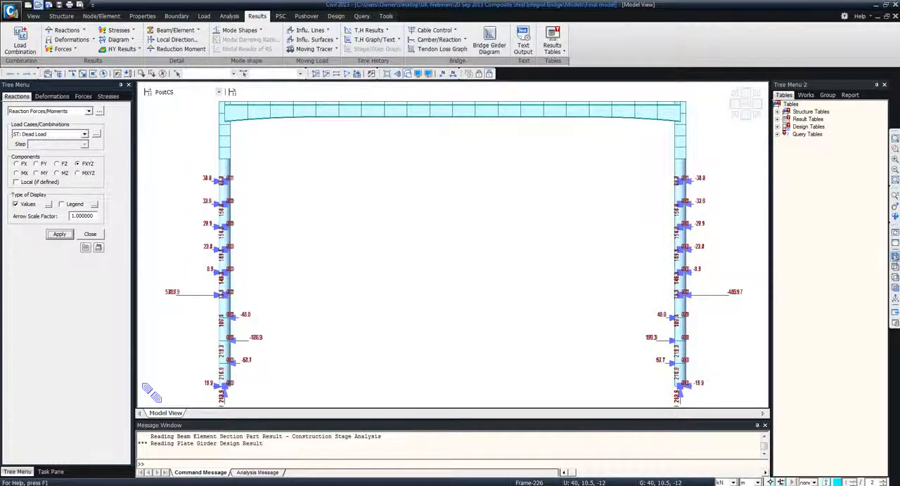
Show the Dead Load reactions in isometric view with a legend and close the second tree menu
left_click(895, 256)
left_click(61, 204)
left_click(60, 234)
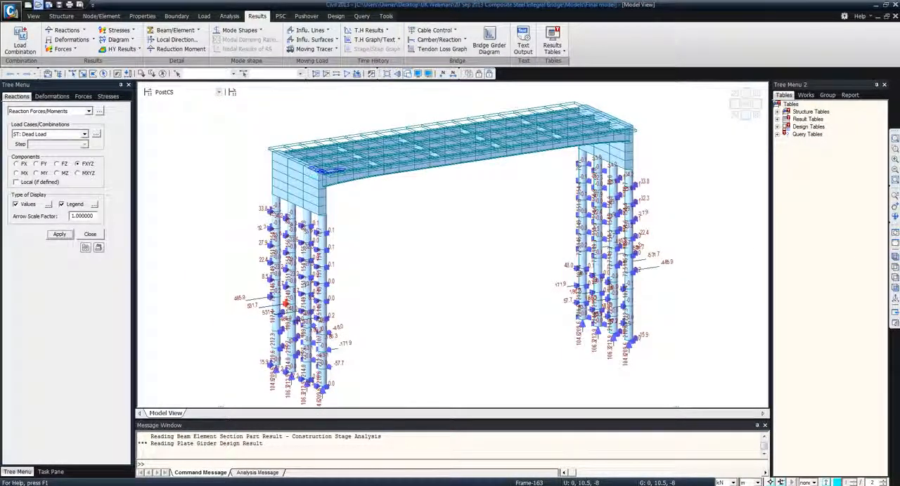
left_click(884, 85)
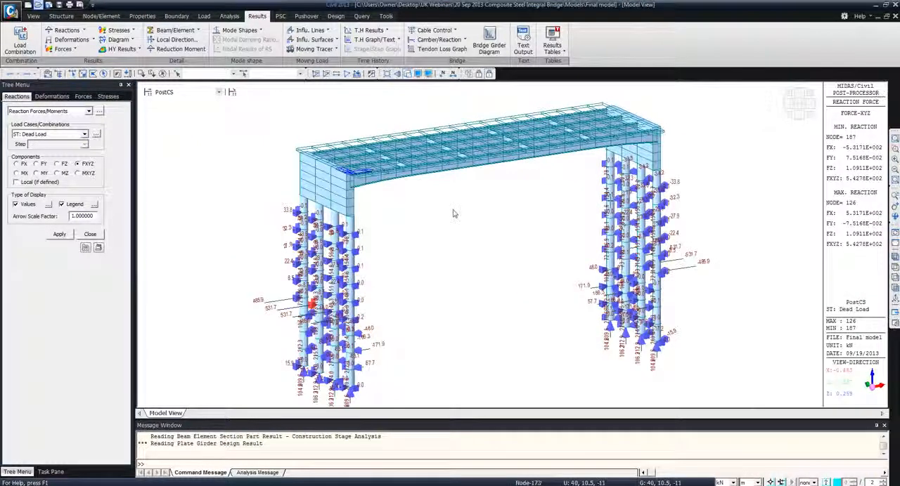
Display the Stage 1 DXYZ displacement contour for CS: Summation at the last step, with the deformed shape on and values off
left_click(71, 39)
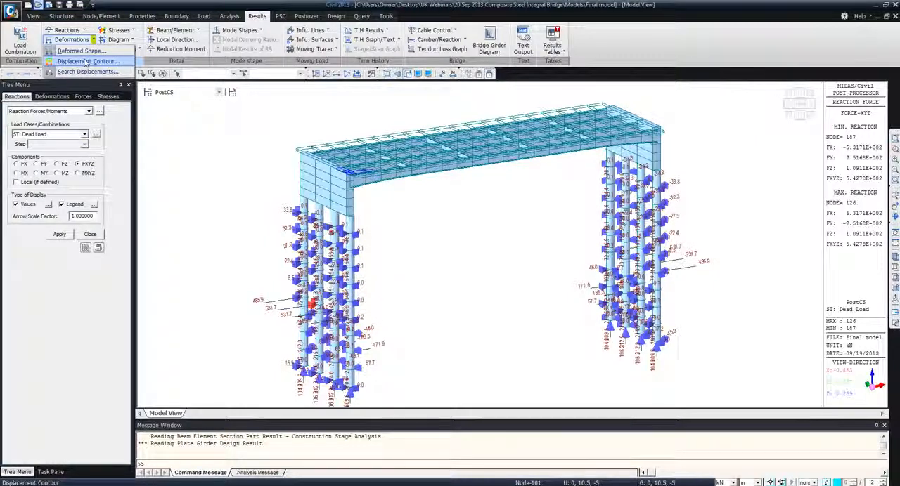
left_click(87, 62)
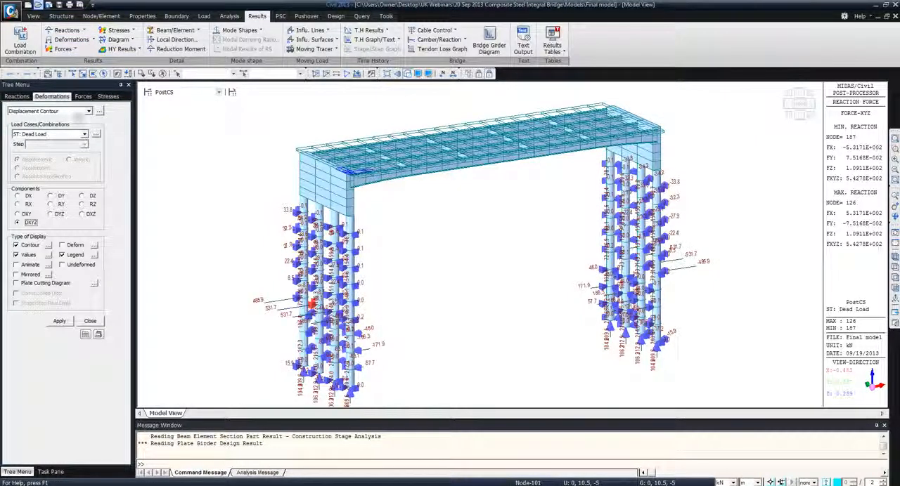
left_click(183, 93)
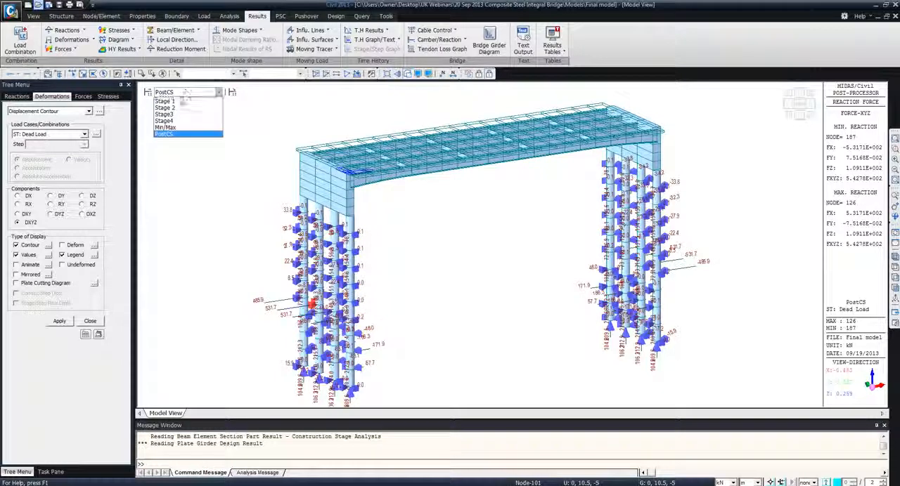
left_click(177, 102)
left_click(178, 103)
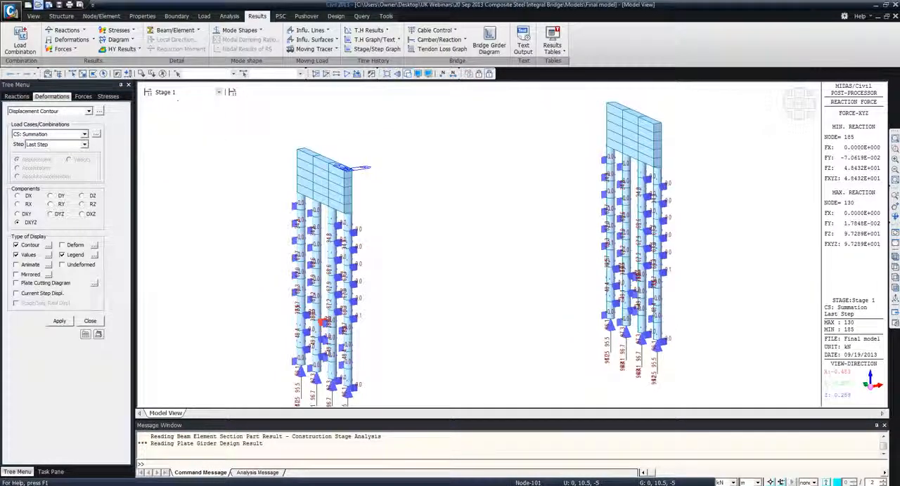
left_click(56, 135)
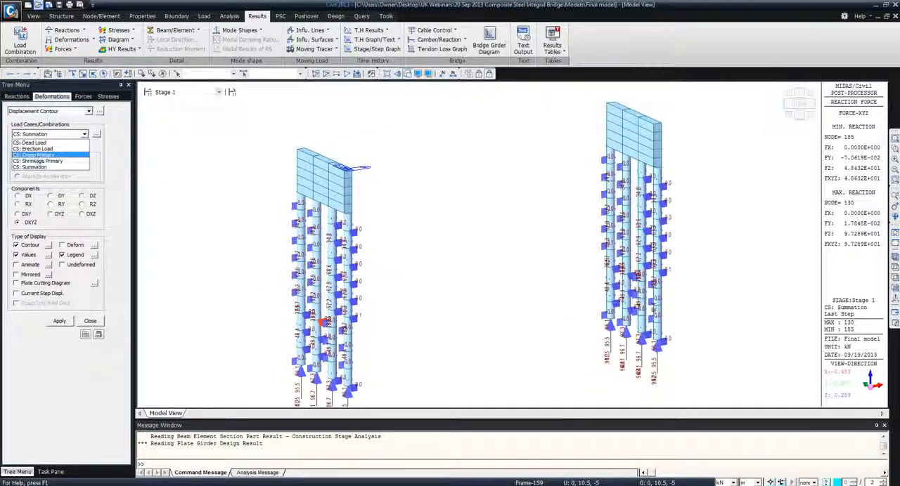
left_click(46, 167)
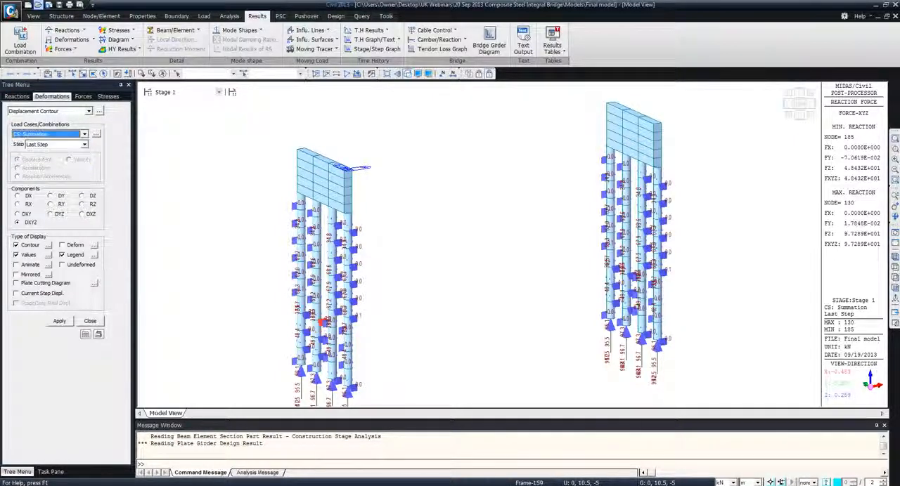
left_click(62, 245)
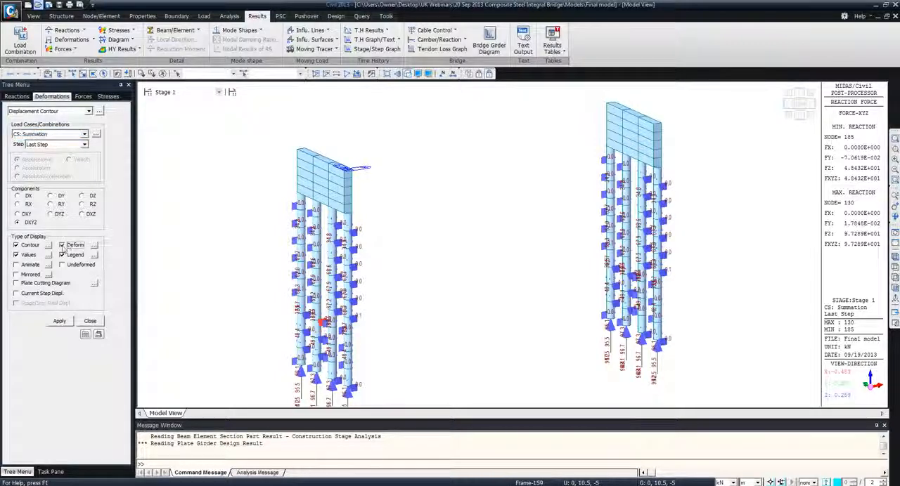
left_click(25, 256)
left_click(59, 322)
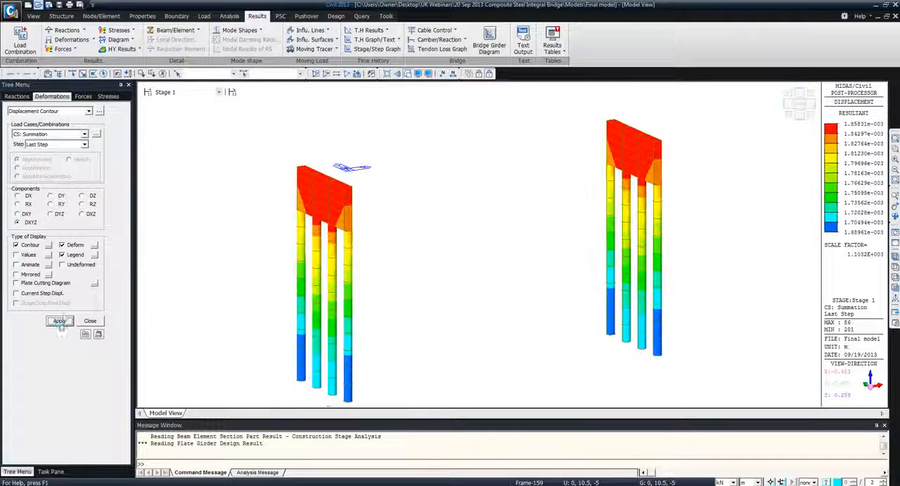
Step the displacement contour through Stage 2, Stage3 and Stage4, and return to the plain model display
left_click(196, 94)
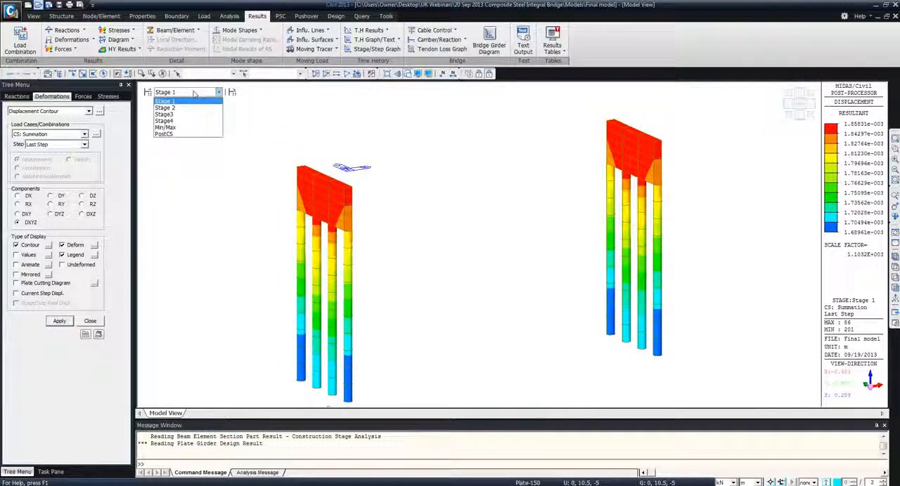
key("Down")
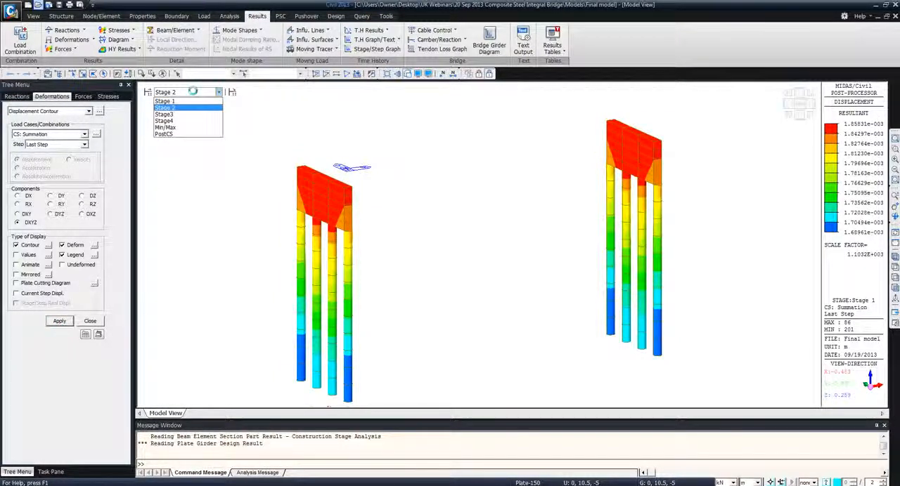
key("Down")
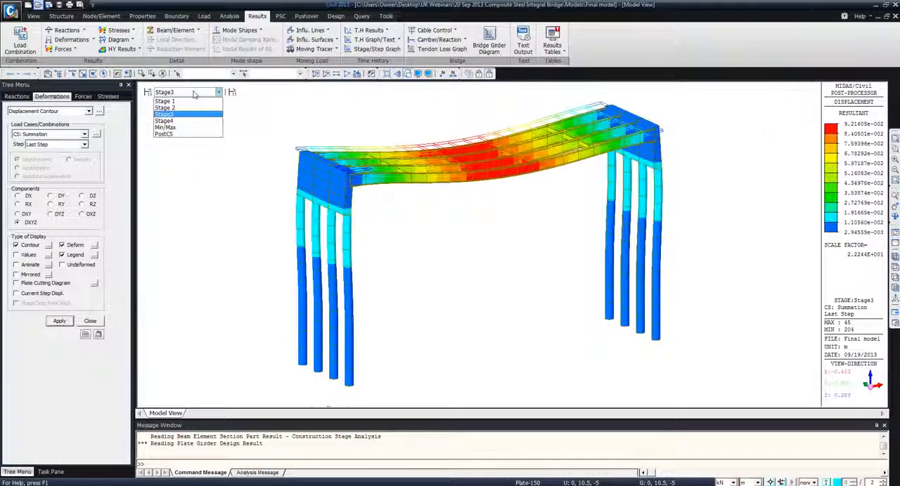
key("Down")
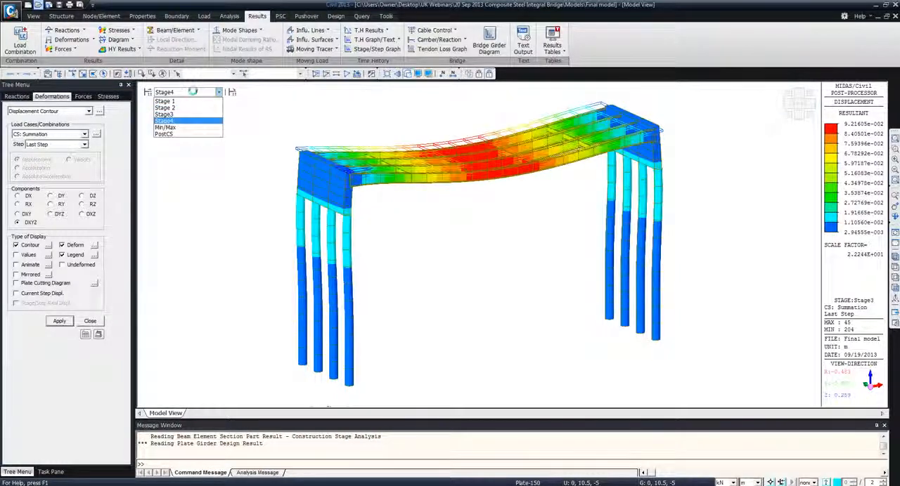
left_click(194, 94)
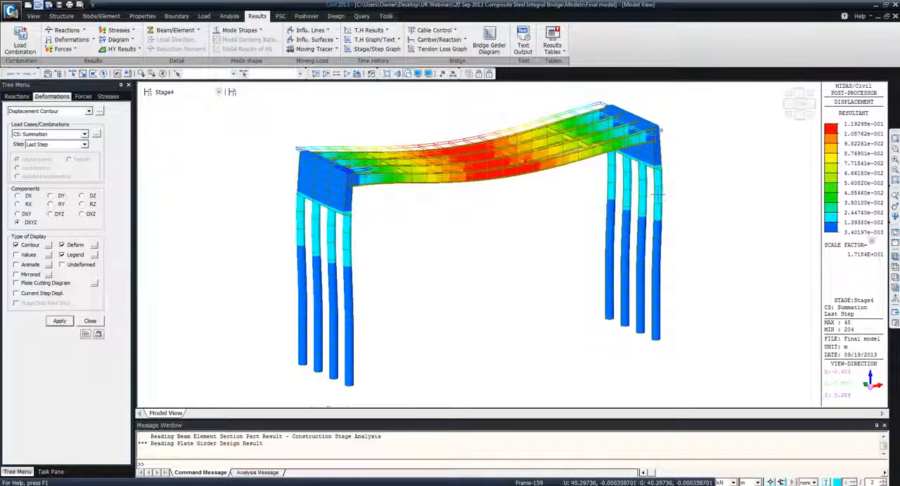
left_click(894, 245)
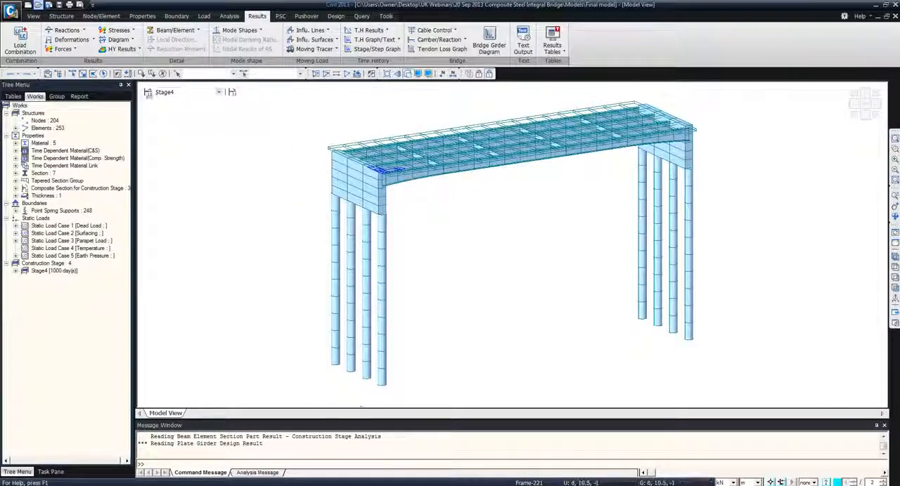
Display the Stage 1 My beam diagram for CS: Summation with solid fill, contour and legend
left_click(62, 50)
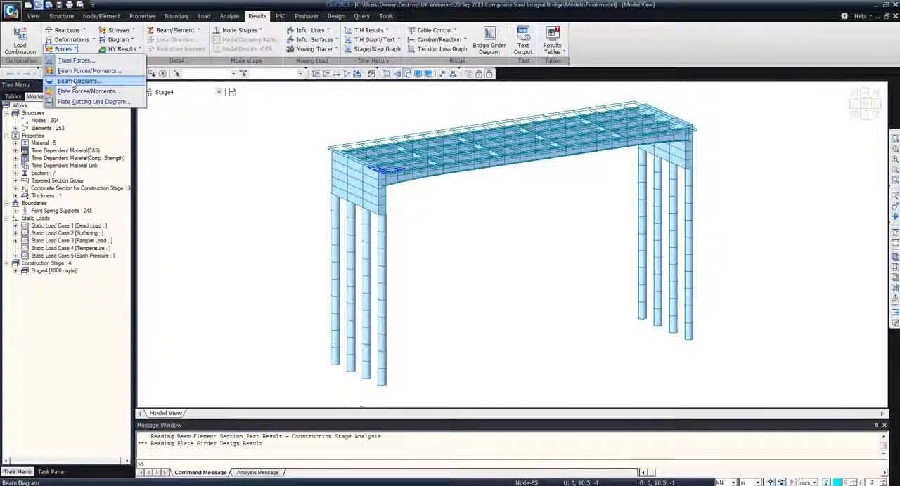
left_click(78, 81)
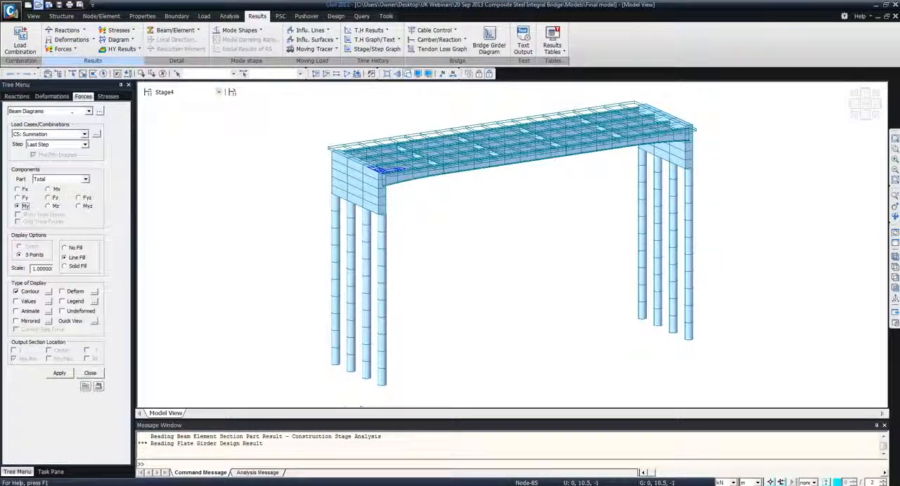
left_click(172, 92)
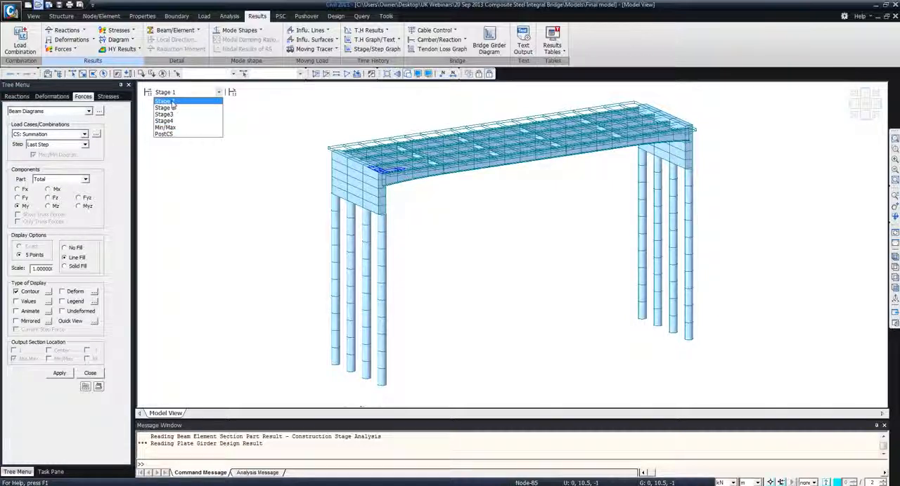
left_click(172, 103)
left_click(64, 266)
left_click(62, 301)
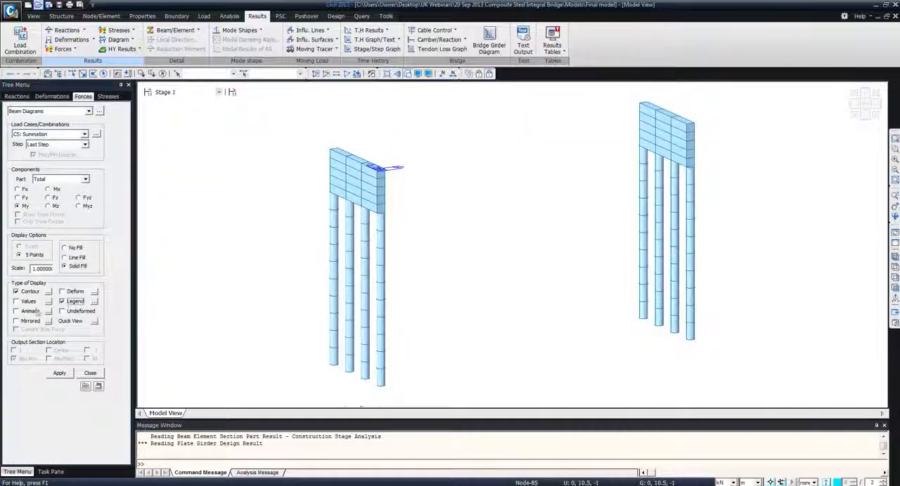
left_click(61, 374)
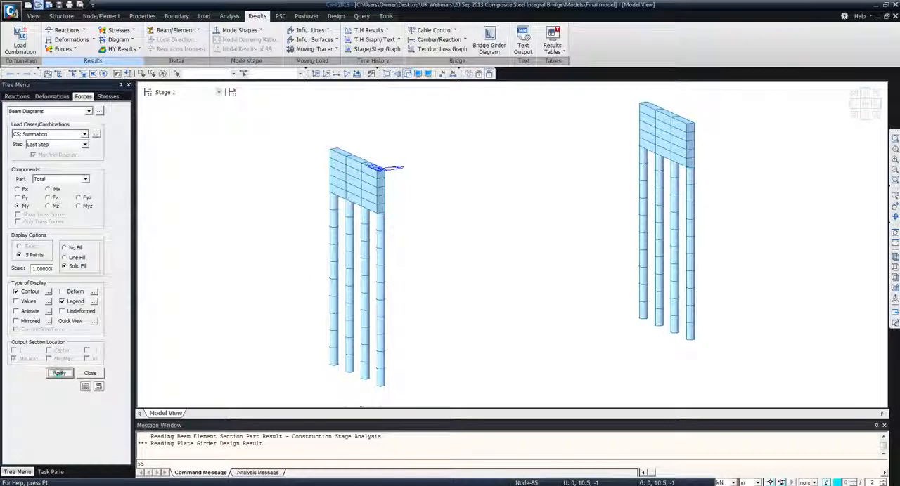
Review the total My beam diagram for Stage 2 and Stage3
left_click(190, 92)
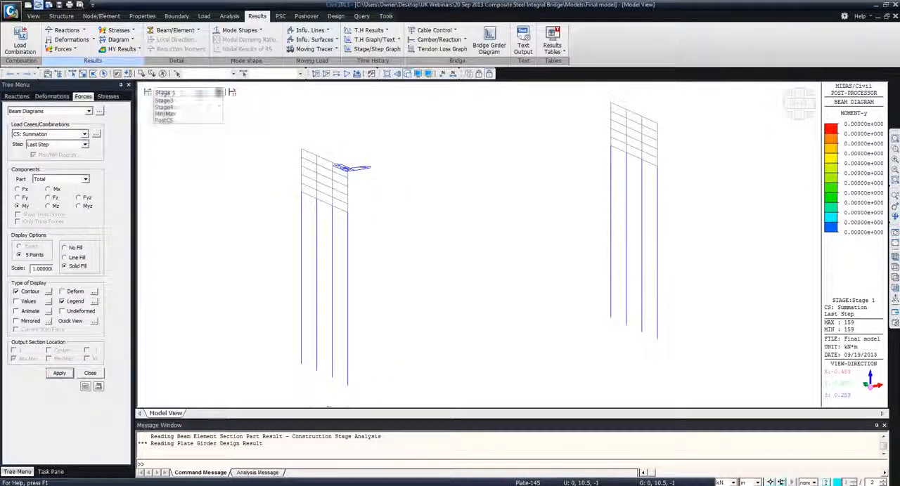
left_click(182, 107)
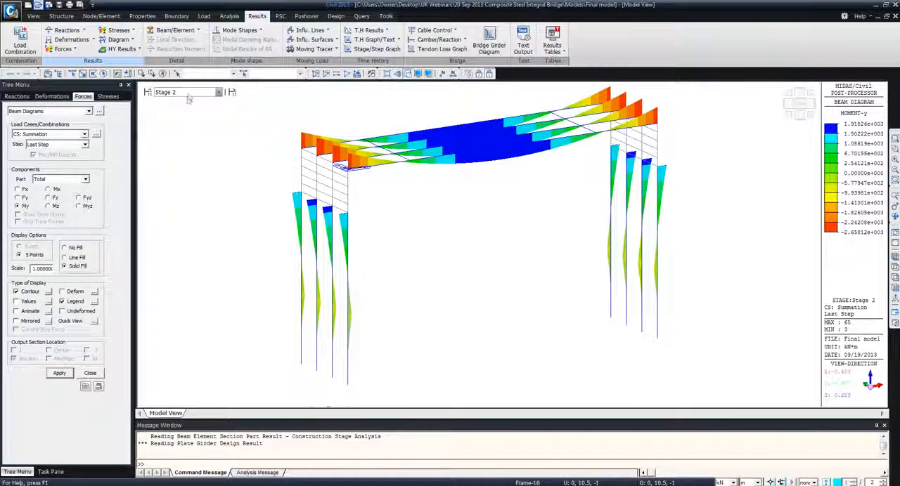
left_click(188, 95)
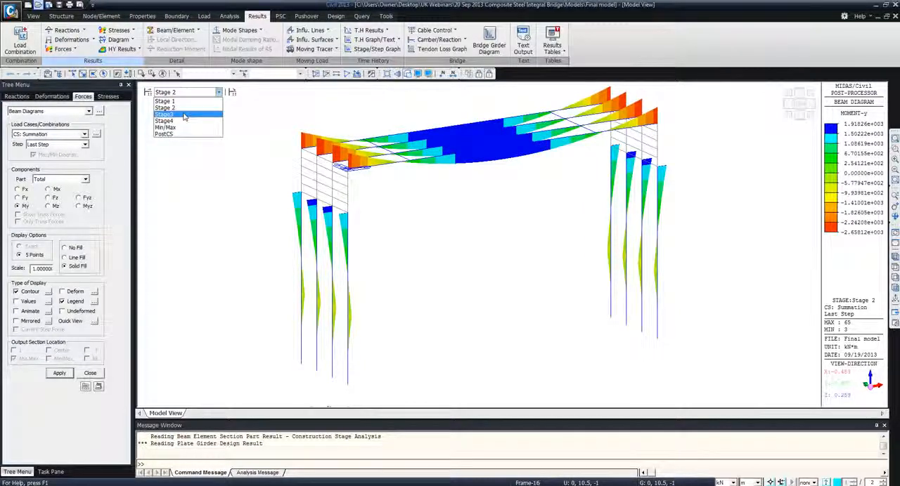
left_click(181, 113)
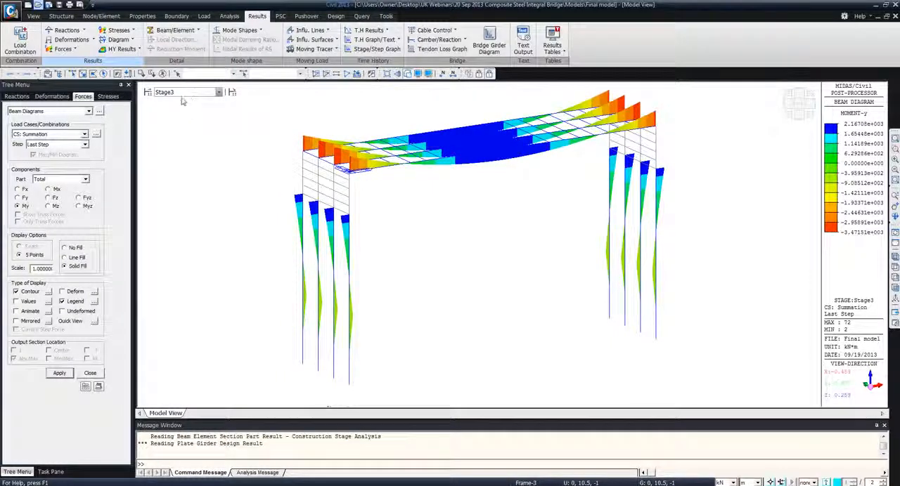
Show the Stage3 My beam diagram separately for composite section Part 1 and Part 2
left_click(84, 179)
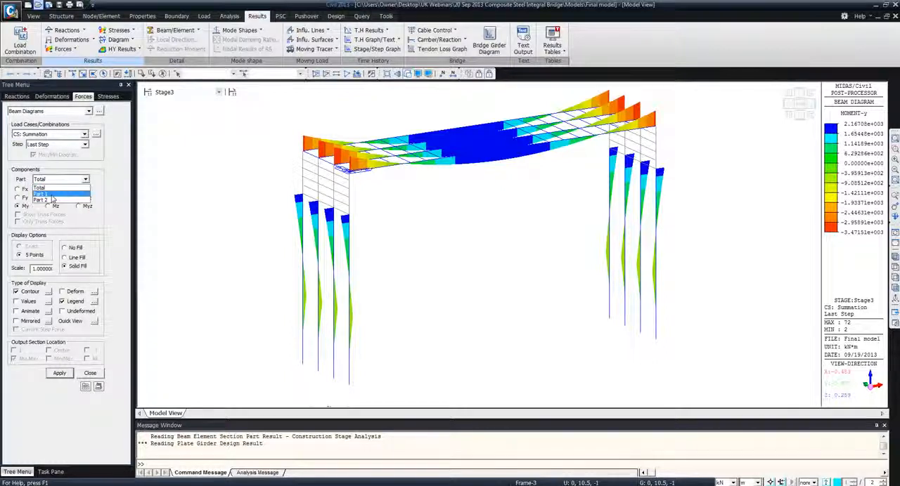
left_click(53, 198)
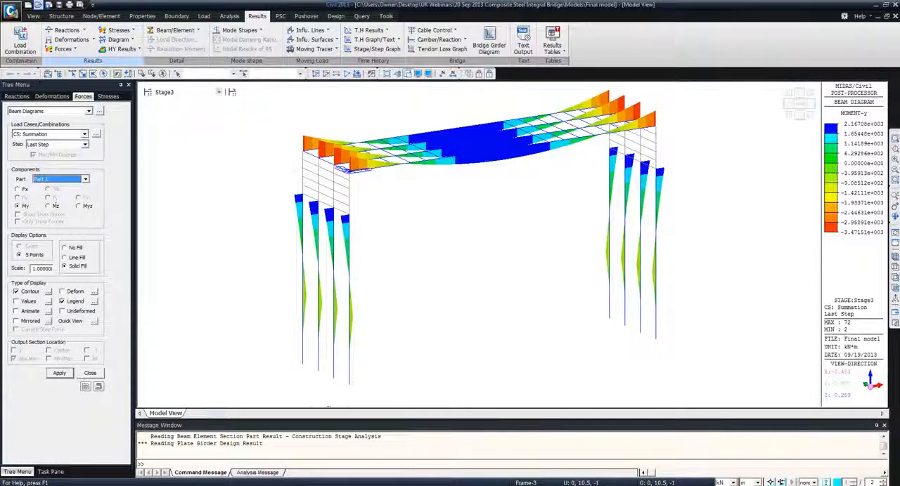
left_click(53, 375)
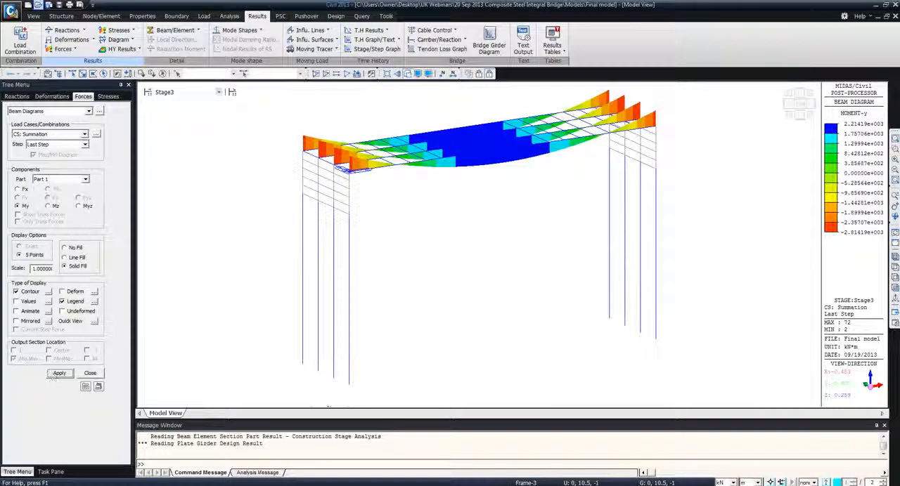
left_click(50, 182)
left_click(47, 196)
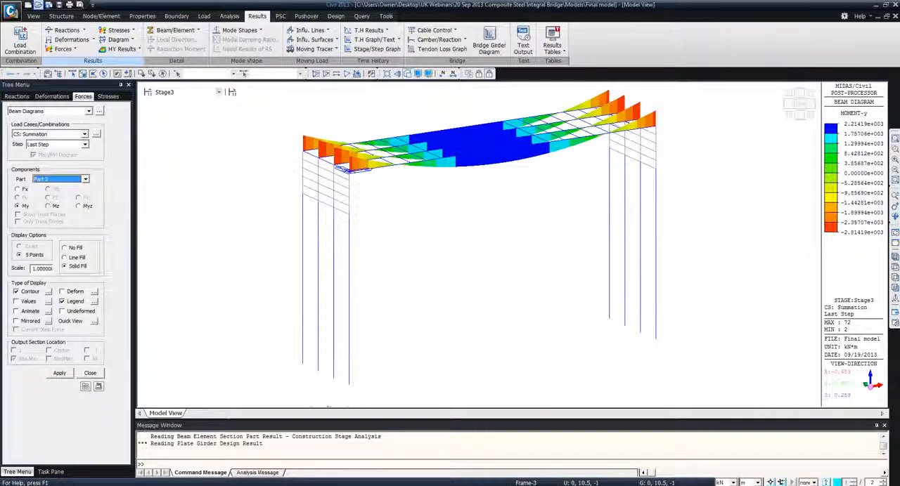
left_click(62, 375)
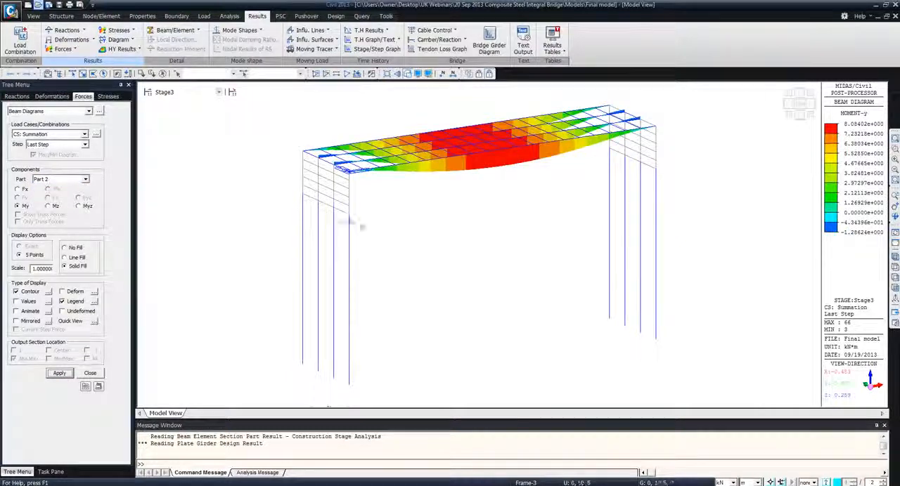
View the Part 2 My beam diagram for Stage4 and for the PostCS stage
left_click(190, 92)
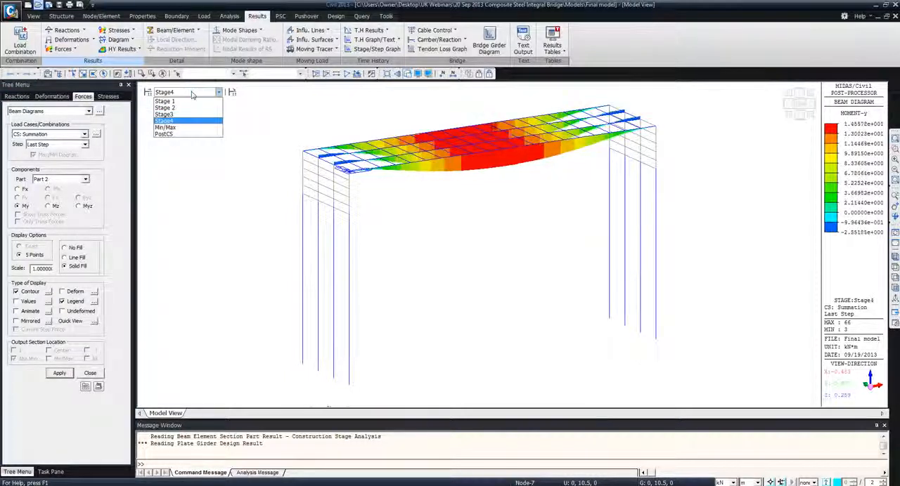
left_click(369, 102)
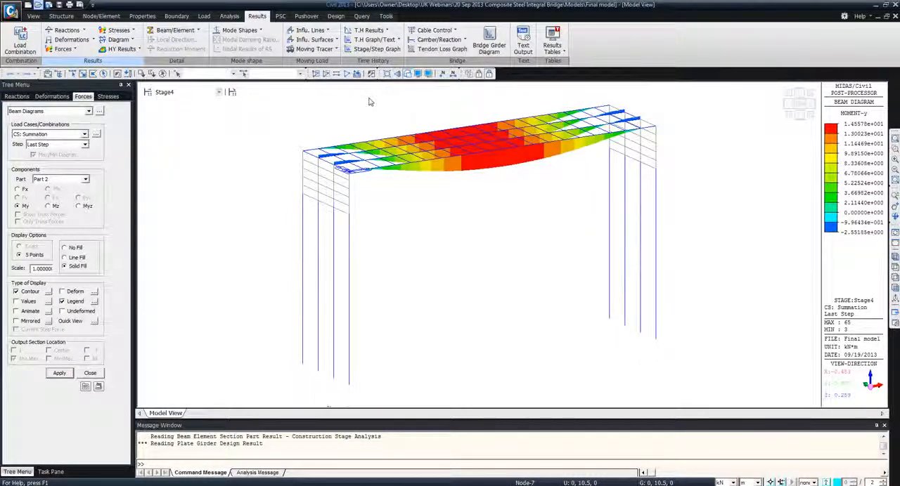
left_click(200, 92)
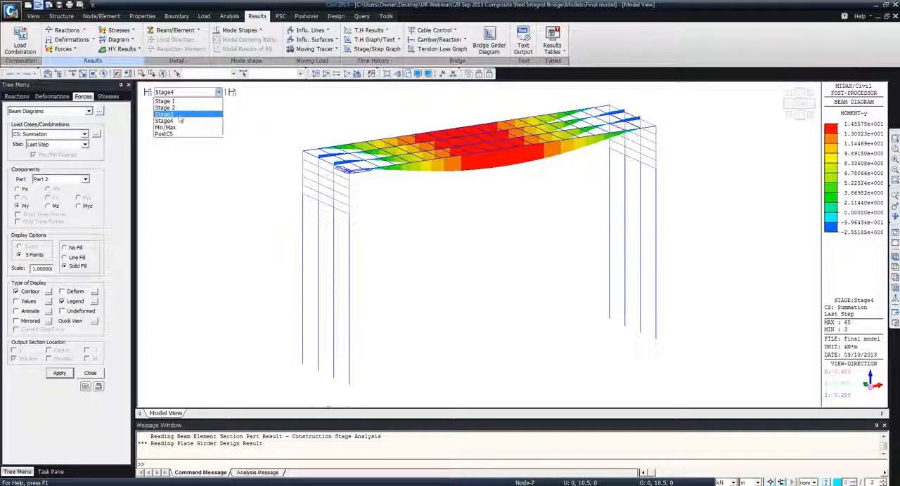
left_click(170, 133)
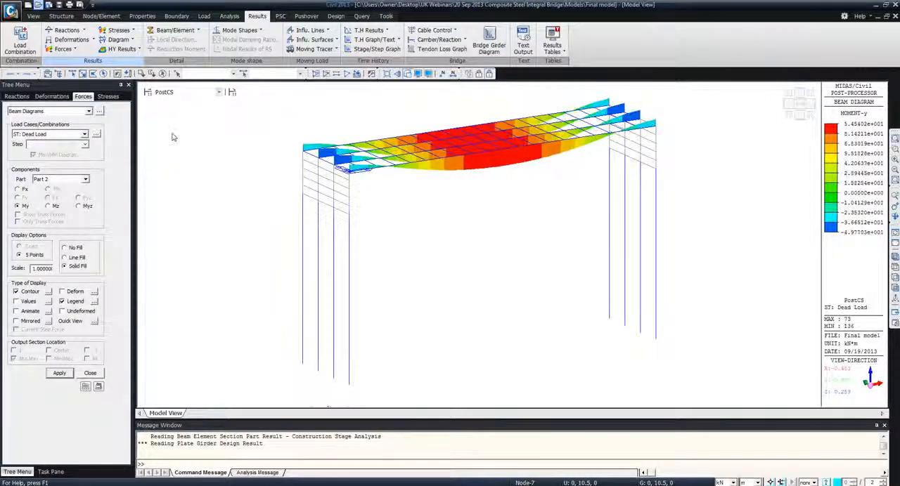
Display the Part 1 combined beam stress diagram at point 1 (-y,+z) for Dead Load, with solid fill in front view
left_click(134, 31)
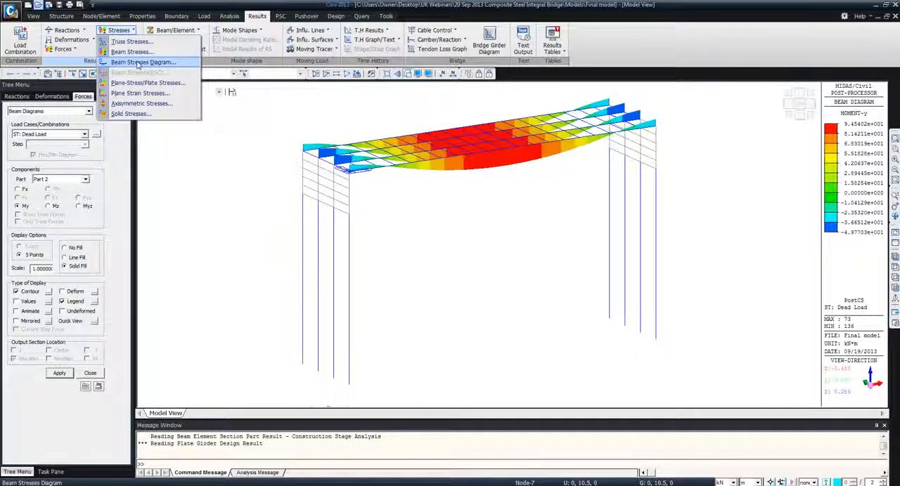
left_click(138, 63)
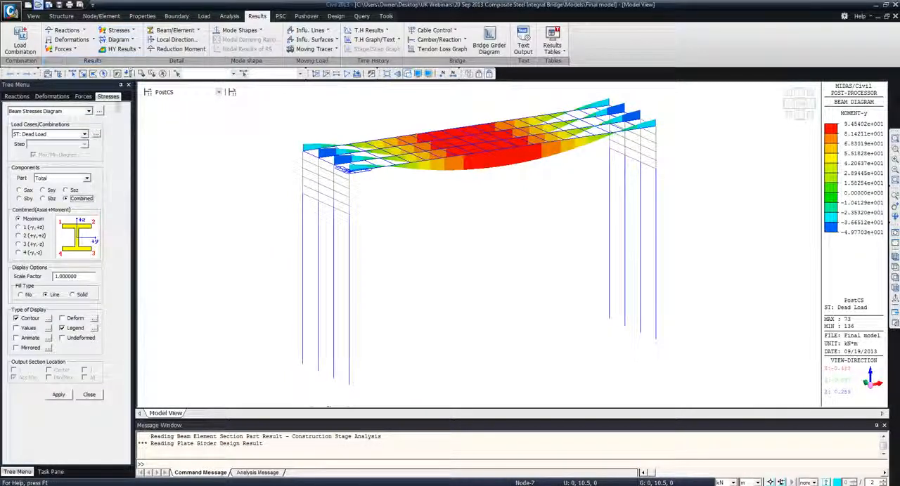
left_click(84, 134)
left_click(82, 134)
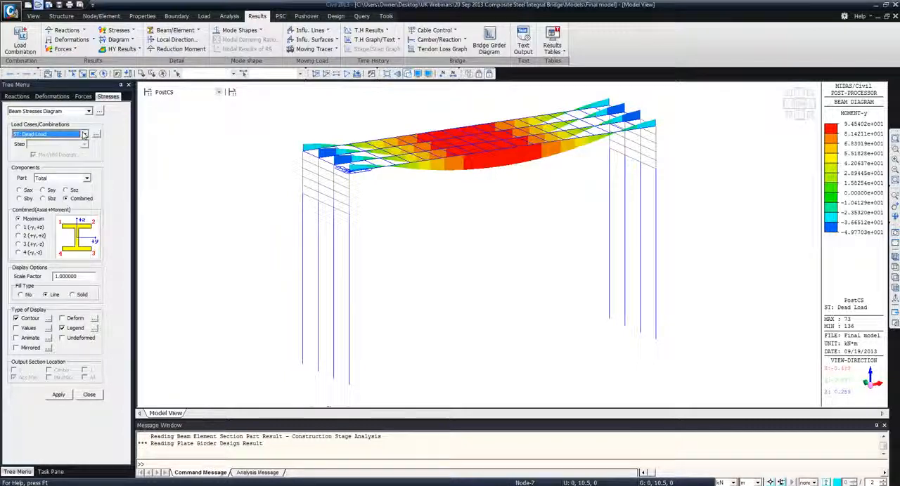
left_click(19, 227)
left_click(78, 178)
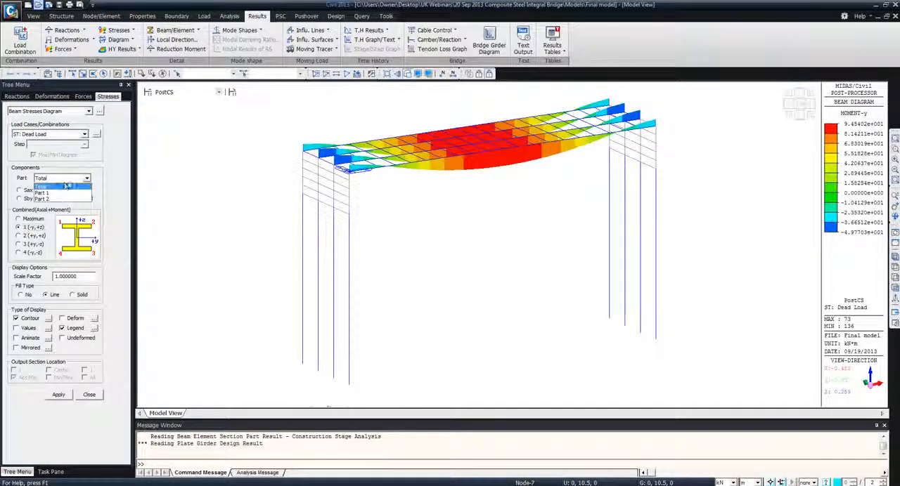
left_click(56, 198)
left_click(20, 227)
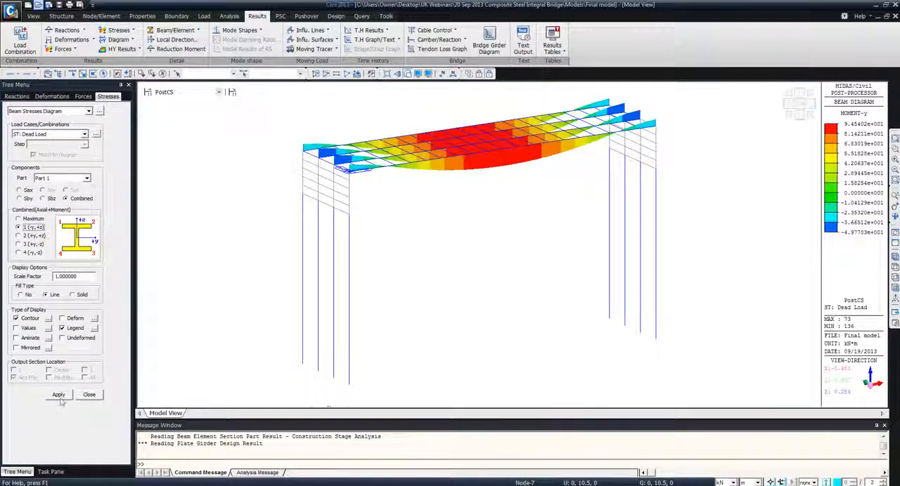
left_click(895, 288)
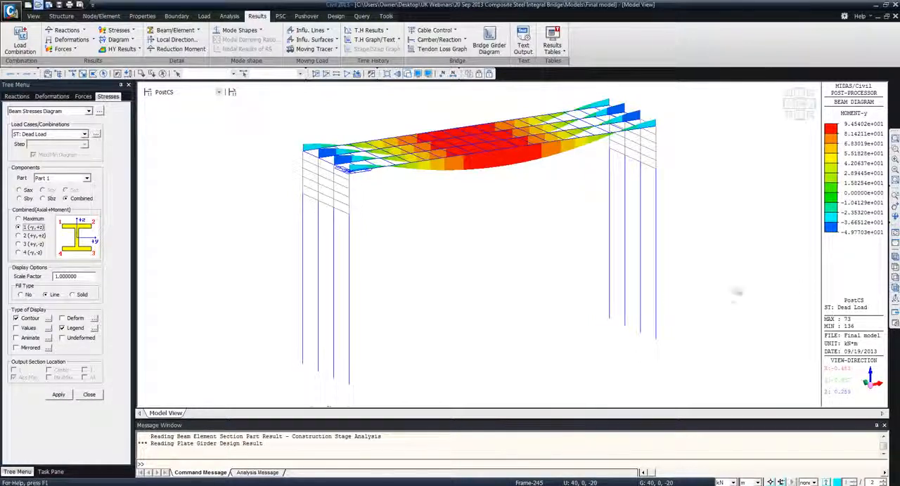
left_click(57, 397)
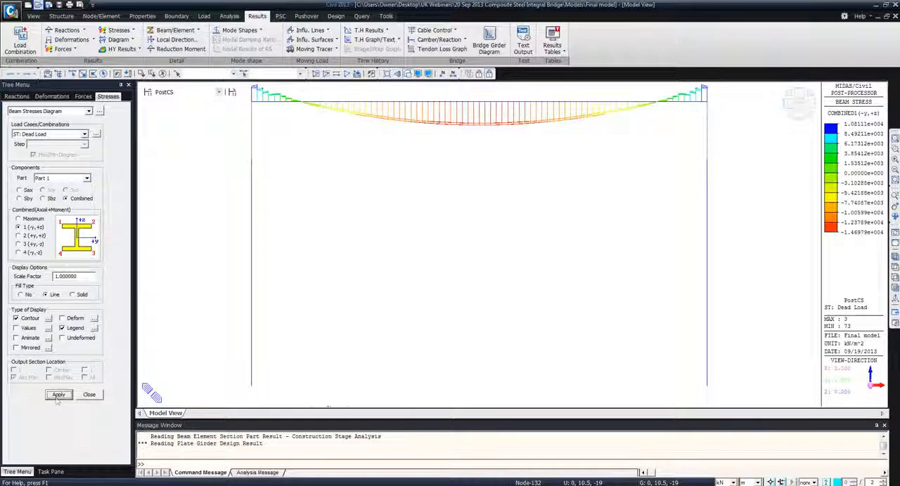
left_click(71, 294)
left_click(58, 394)
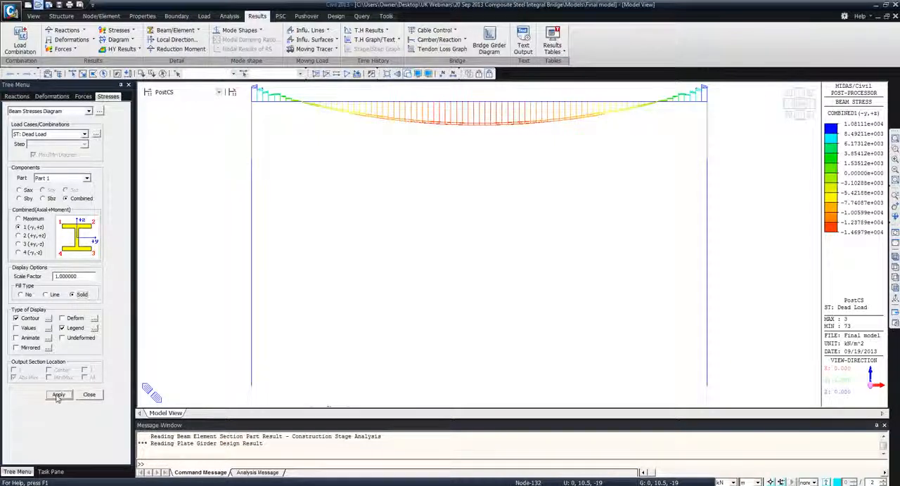
Show the Part 1 combined beam stress diagram at point 4 (-y,-z), and close the stress settings after viewing it
left_click(19, 253)
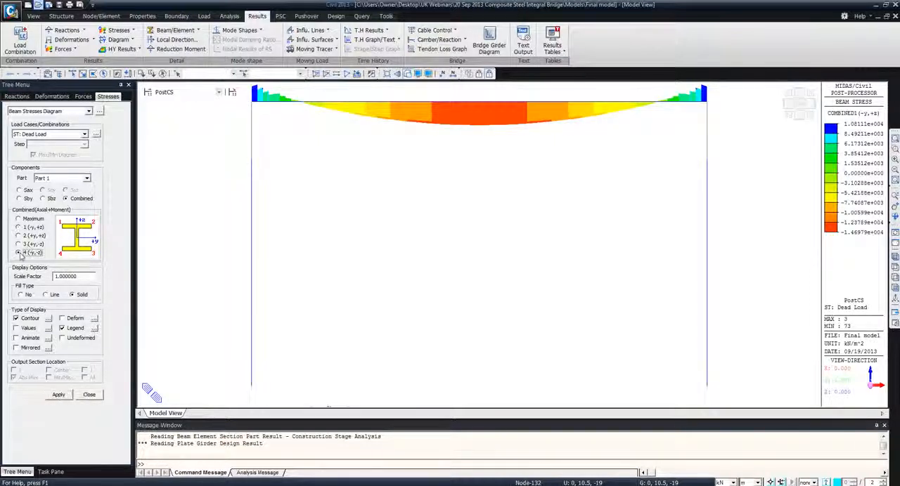
left_click(59, 395)
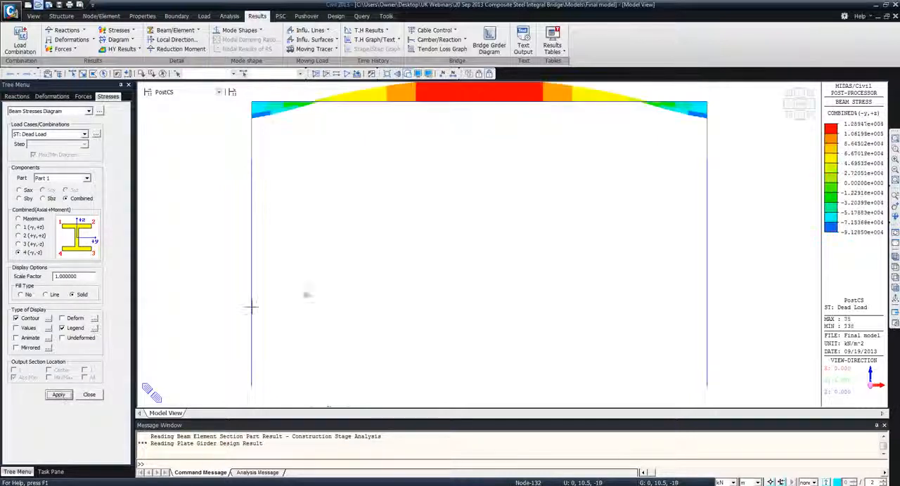
middle_click_drag(445, 219, 443, 251)
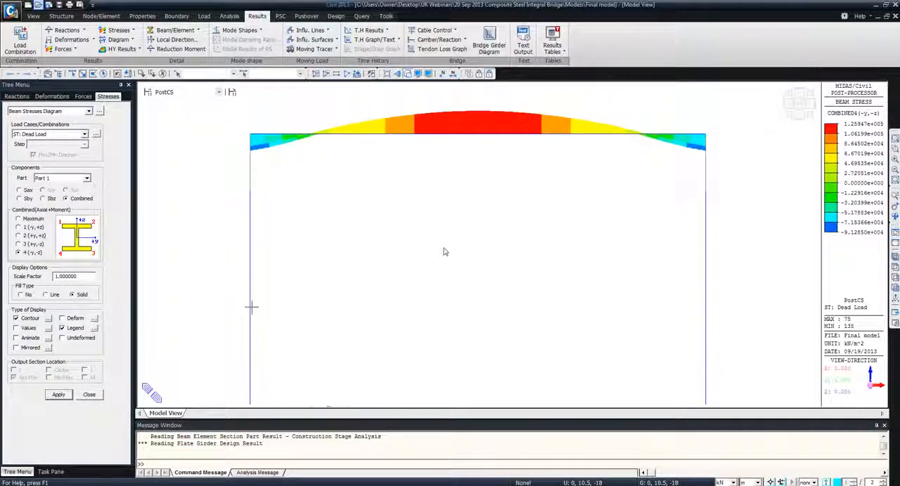
left_click(91, 395)
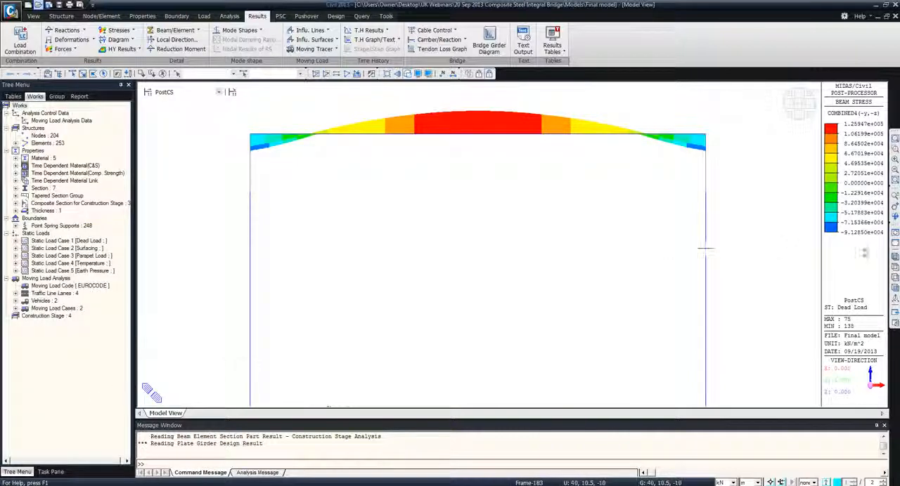
Run the moving load tracer for beam moment My at the i-end of element 70 under MVmax: LM1+LM3
left_click(895, 258)
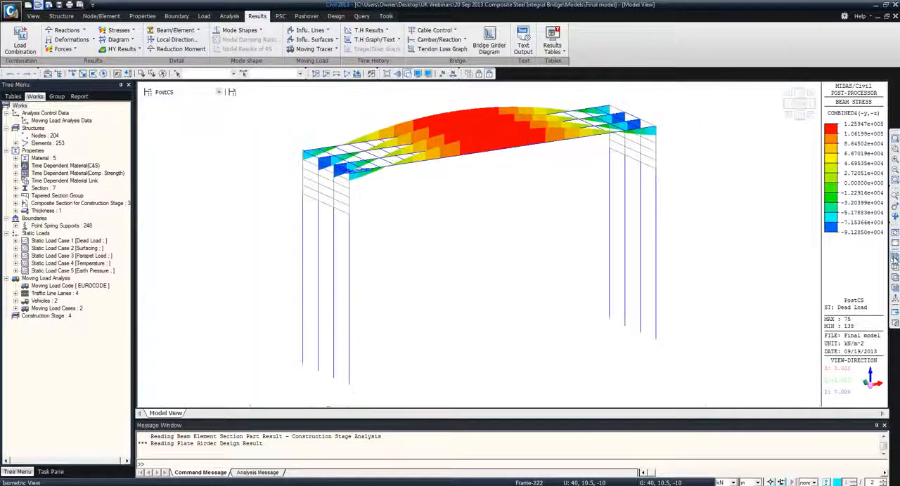
left_click(327, 50)
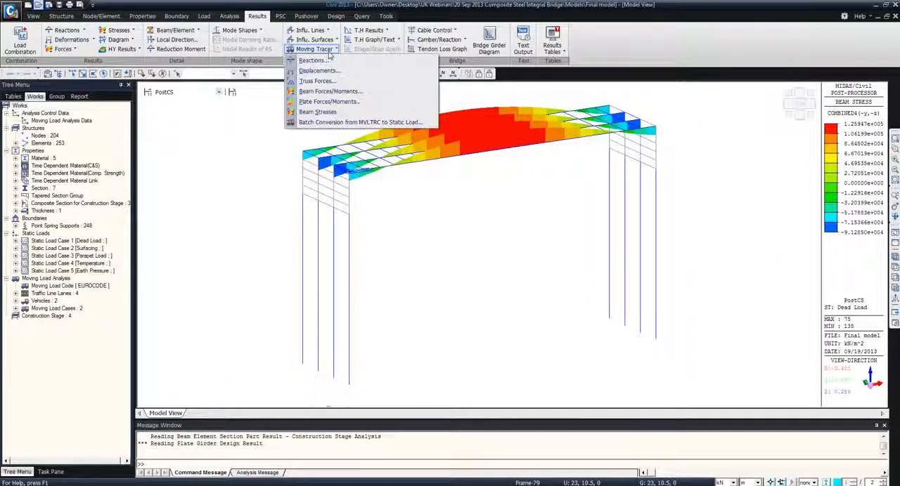
left_click(331, 92)
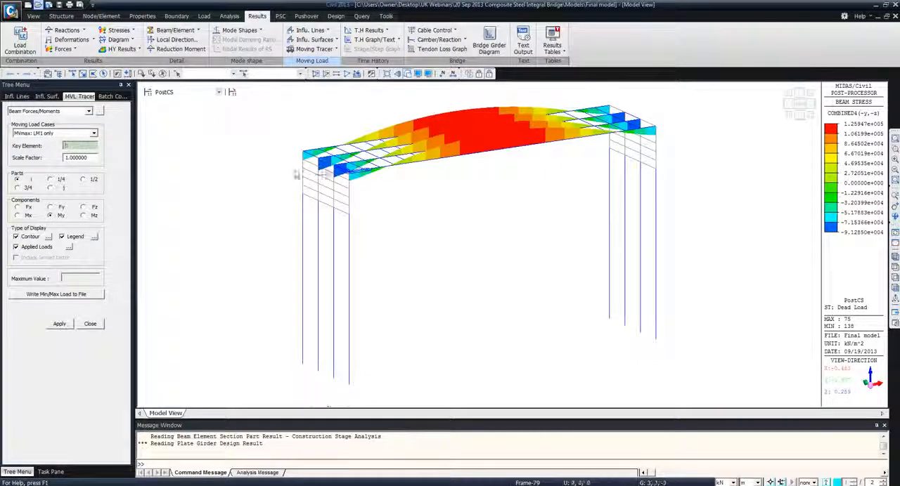
left_click(55, 133)
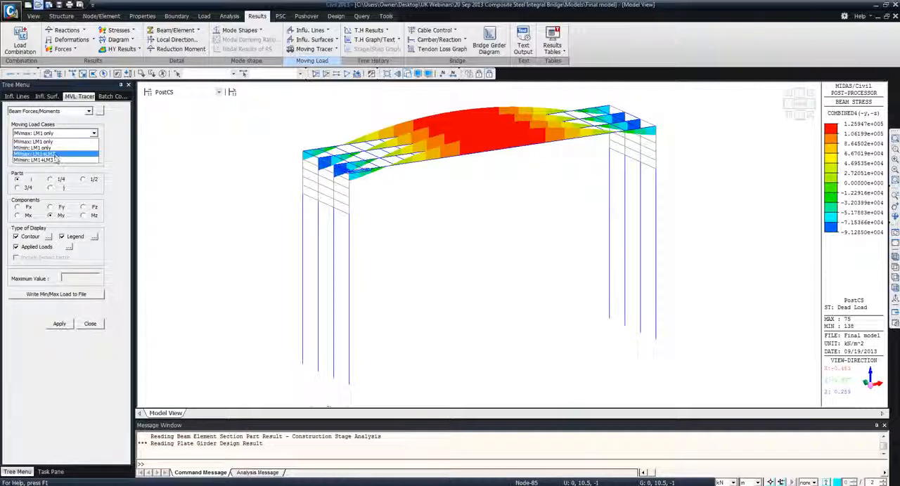
left_click(56, 154)
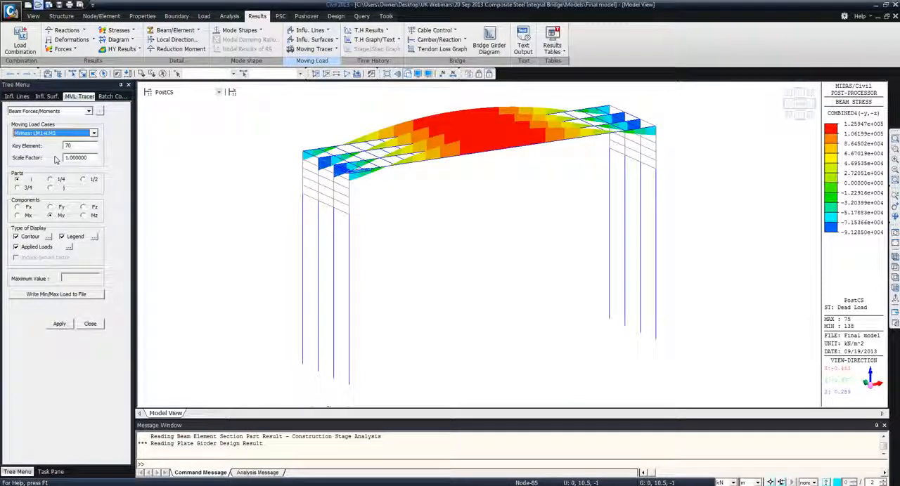
left_click(52, 326)
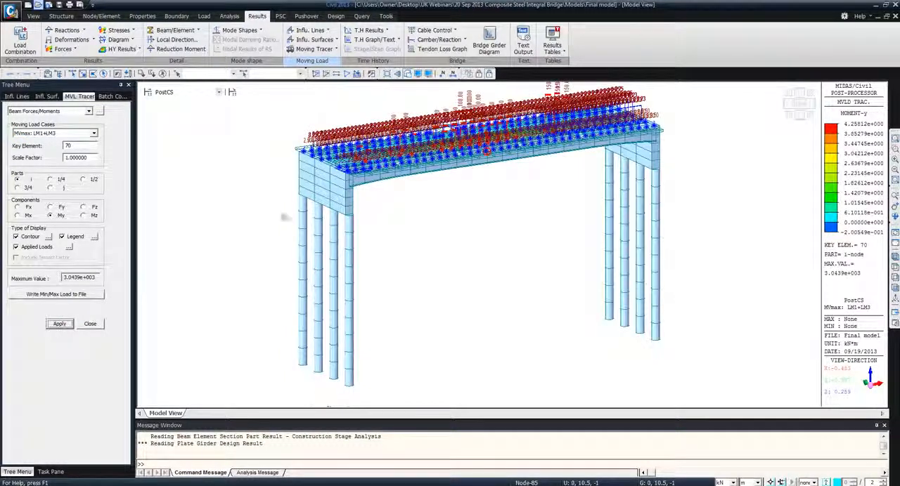
Turn off the contour and the load values in the moving load tracer display
middle_click_drag(366, 171, 370, 229)
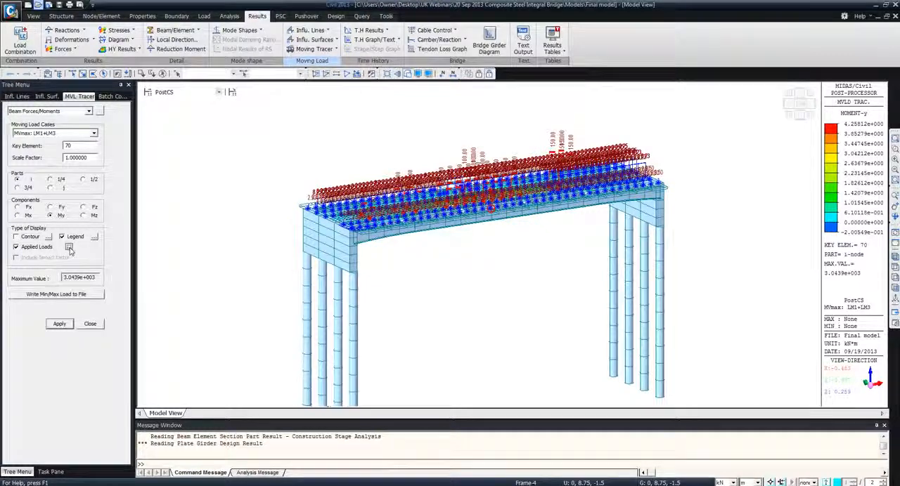
left_click(68, 247)
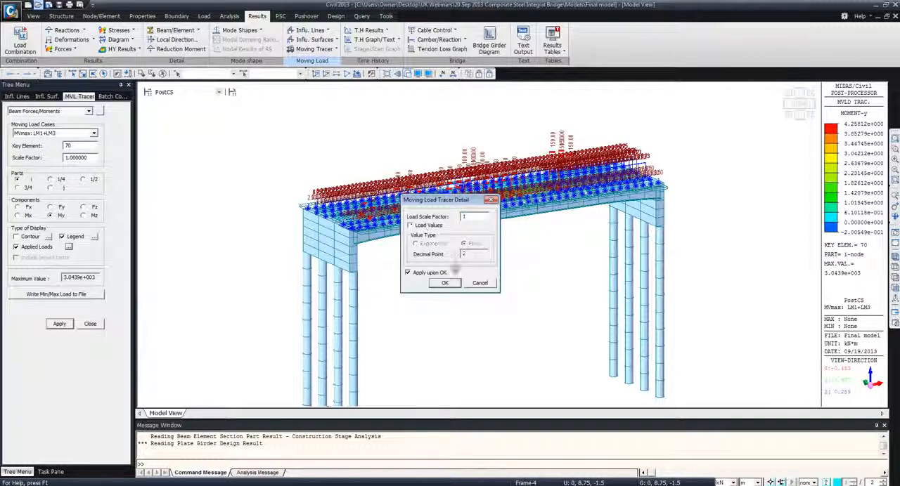
left_click(445, 284)
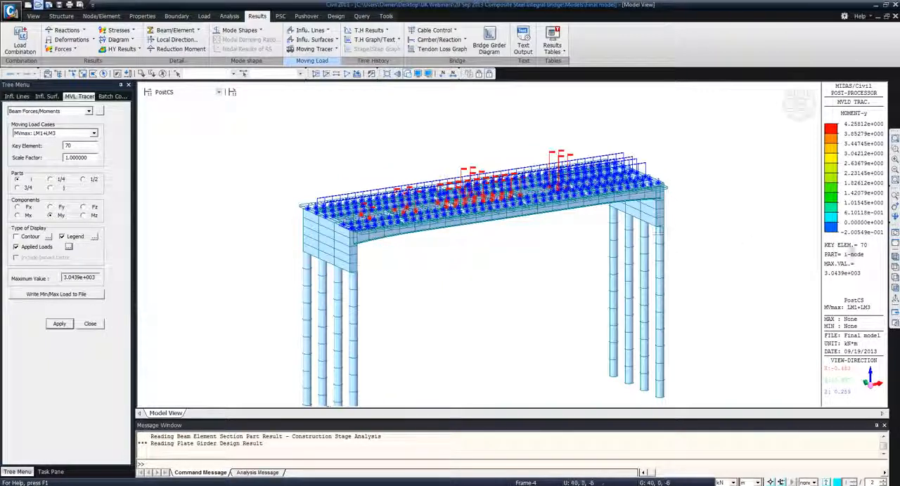
Examine the traced LM1+LM3 vehicle load positions on the deck from the front and from above, and close the tracer
left_click(895, 288)
middle_click_drag(479, 136, 477, 197)
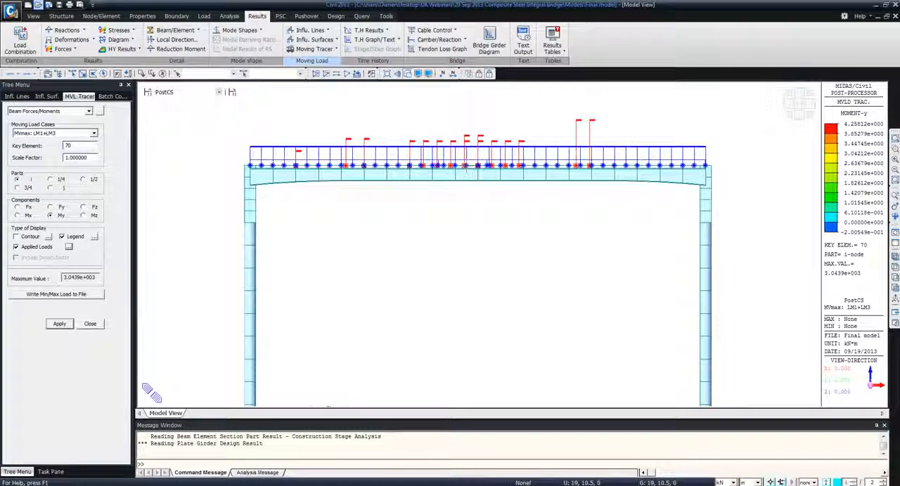
middle_click_drag(342, 185, 356, 236, "ctrl")
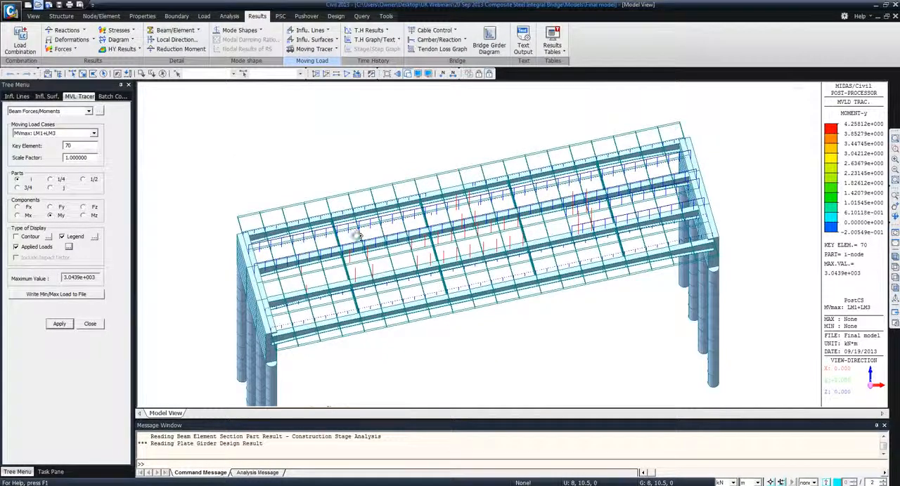
left_click(439, 250)
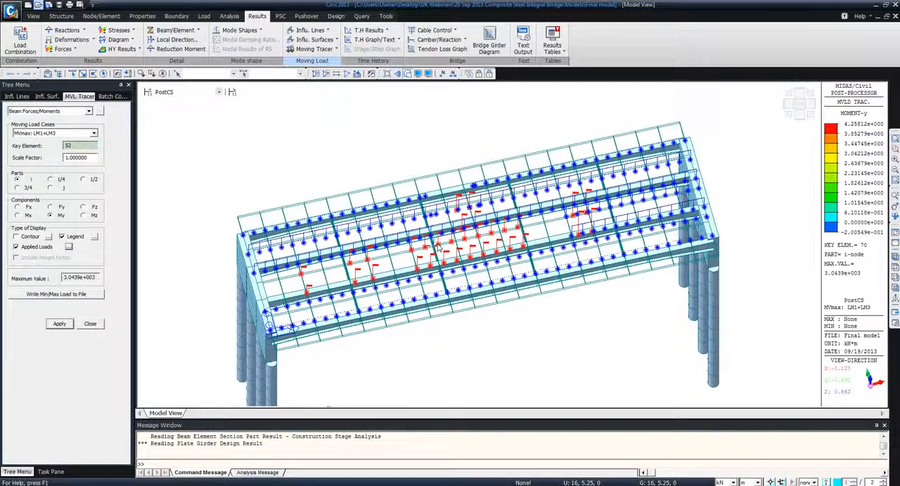
scroll(438, 249, "up", 3)
scroll(439, 249, "up", 5)
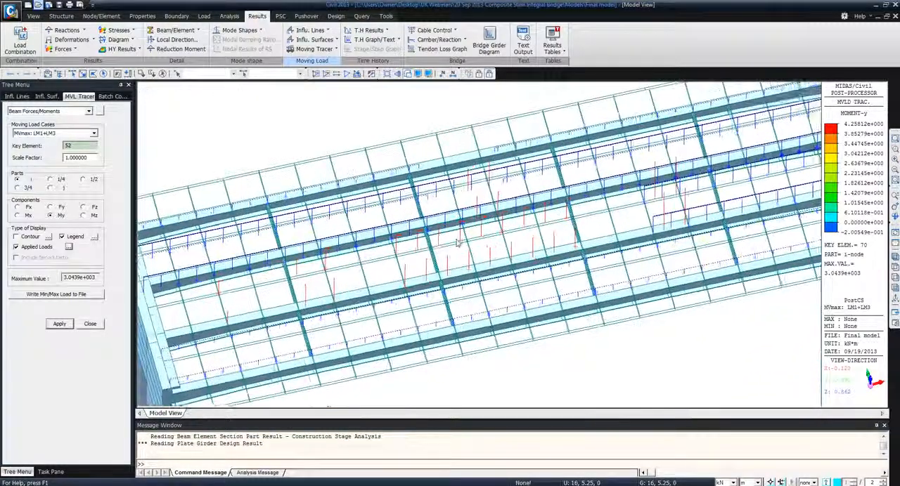
scroll(453, 244, "down", 5)
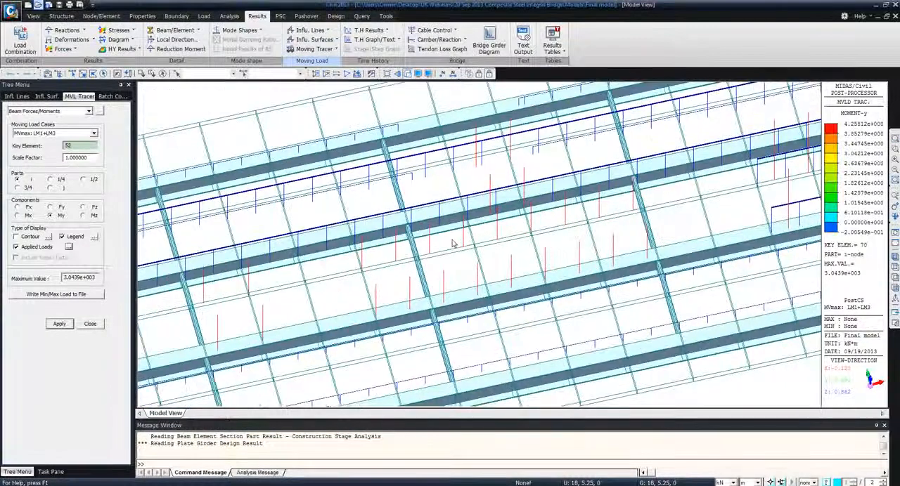
left_click(91, 324)
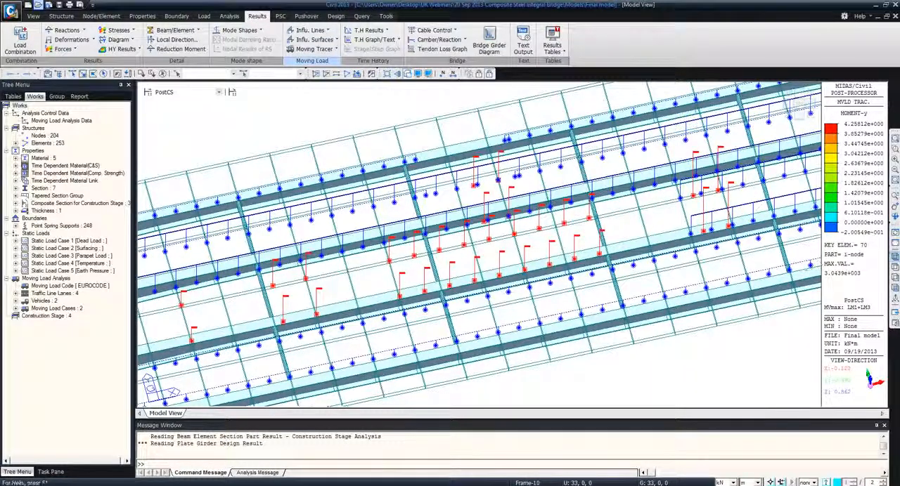
left_click(895, 257)
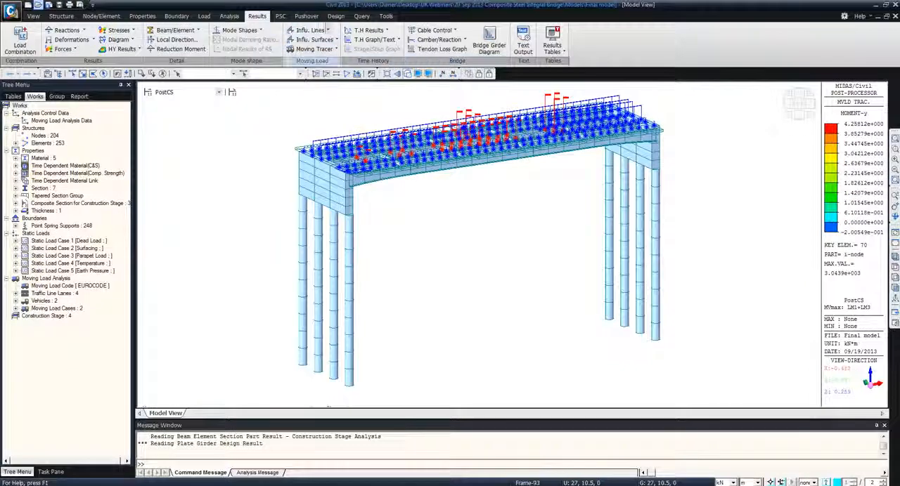
Switch to the PowerPoint slide show, advance to the Design Capabilities slide, and return to midas Civil
left_click(336, 16)
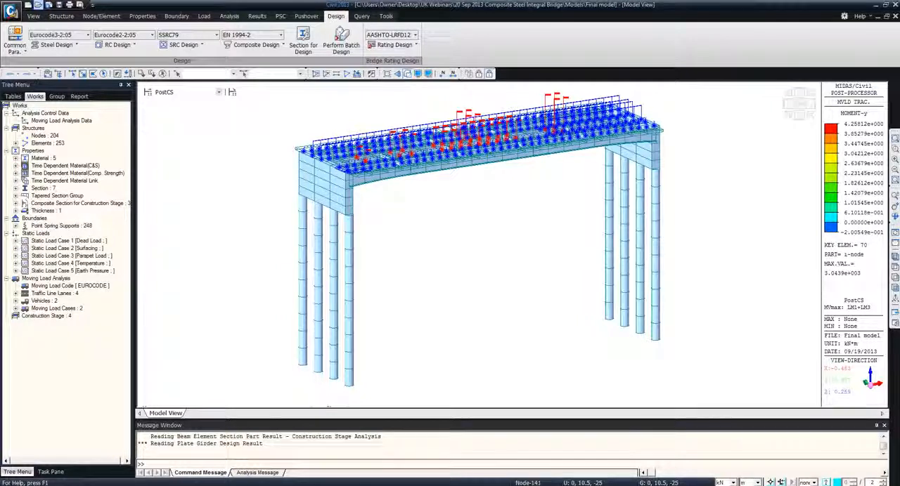
left_click(216, 485)
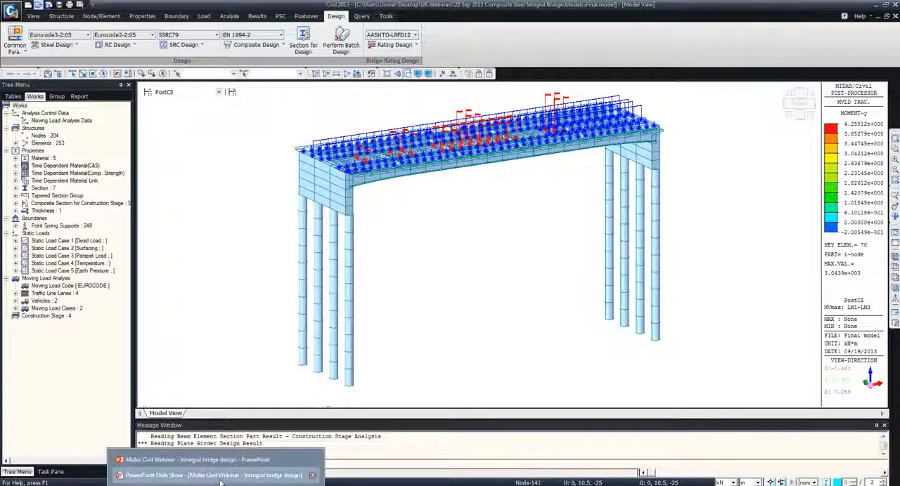
left_click(211, 476)
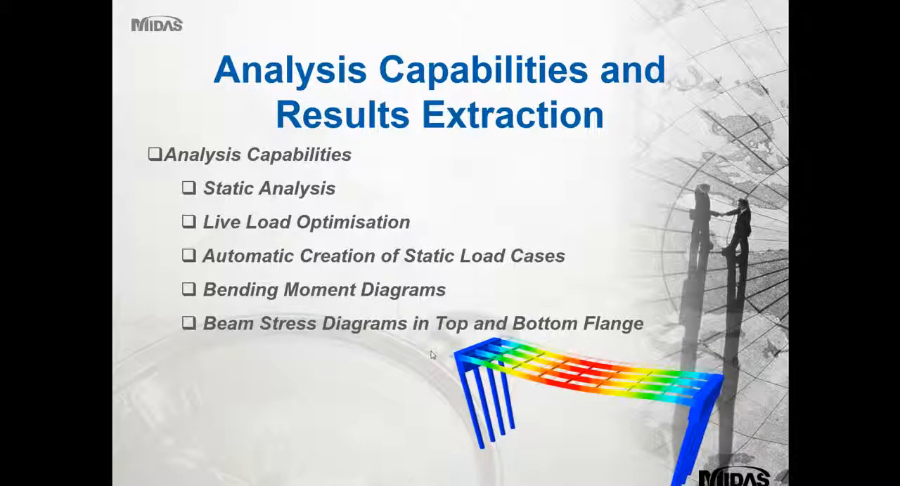
left_click(432, 355)
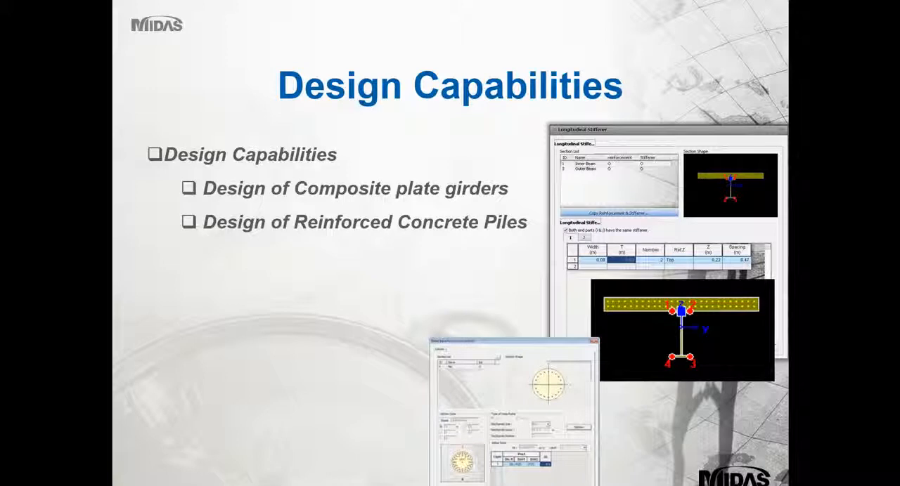
key("alt+Tab")
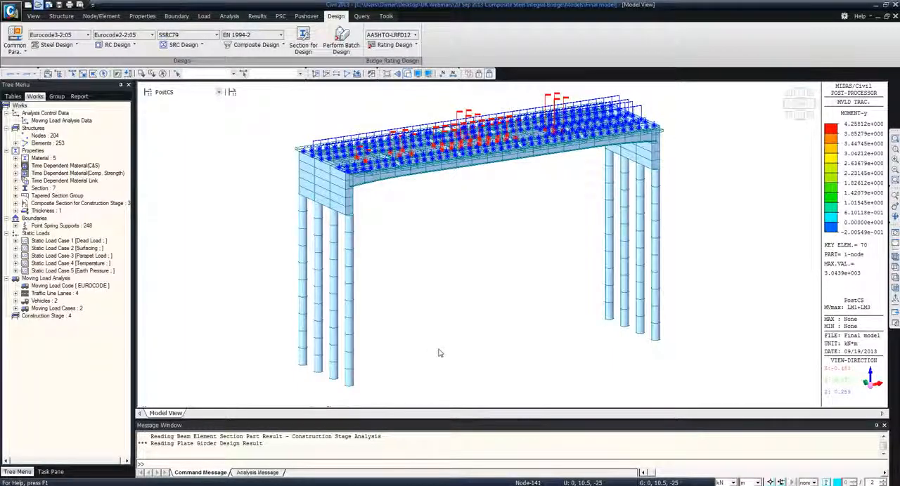
Review the partial factors and limit state checks in the EN 1994-2 composite steel girder design parameters, leaving them as they are
left_click(895, 244)
left_click(895, 245)
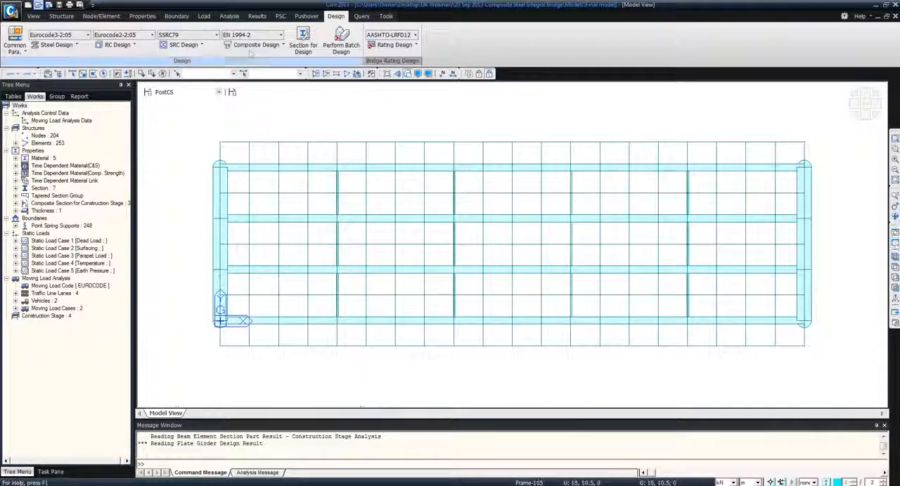
left_click(258, 46)
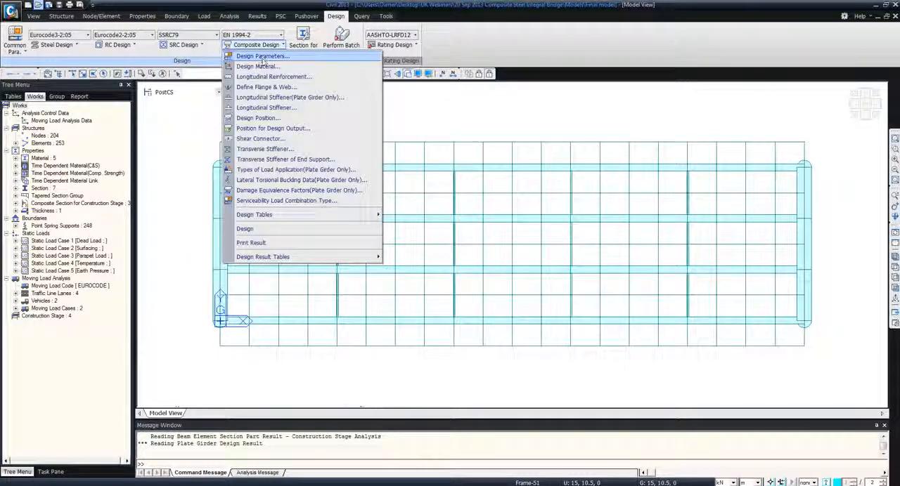
left_click(263, 57)
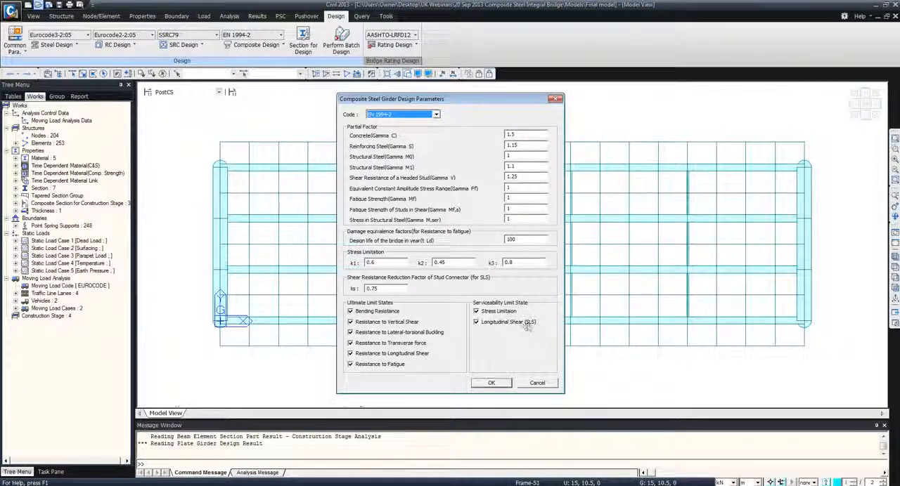
left_click(534, 383)
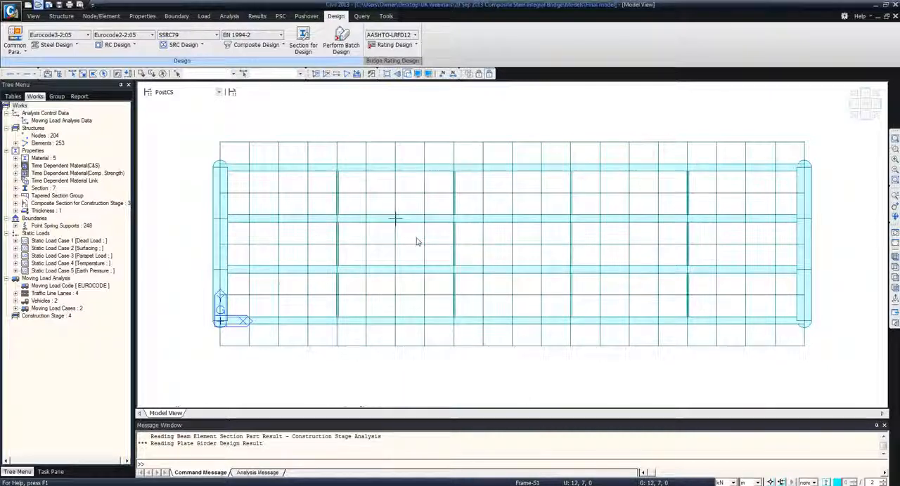
Start the longitudinal reinforcement of the Midspan composite section and enable a guide line at 0.05 m
left_click(255, 44)
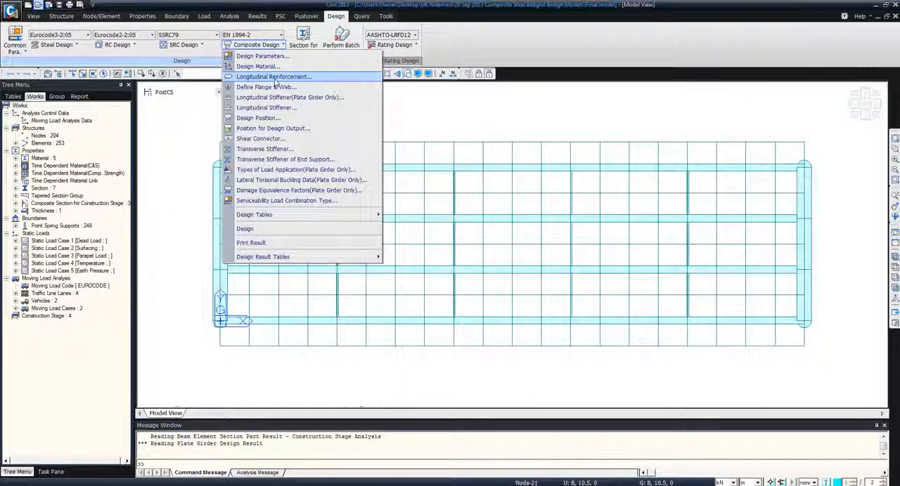
left_click(274, 77)
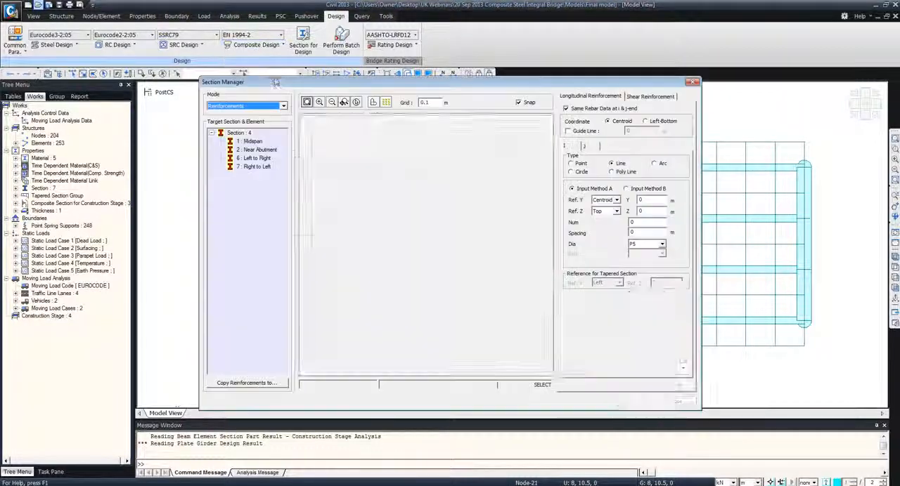
left_click(254, 143)
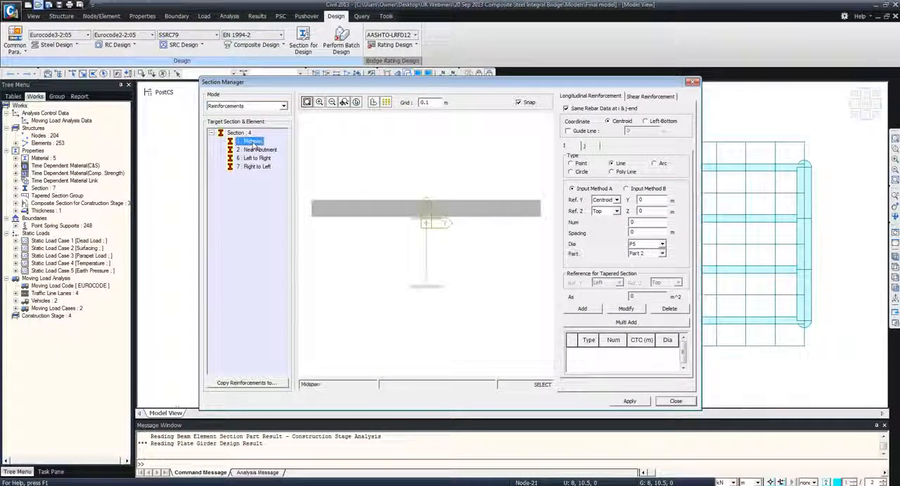
left_click(570, 132)
type("50")
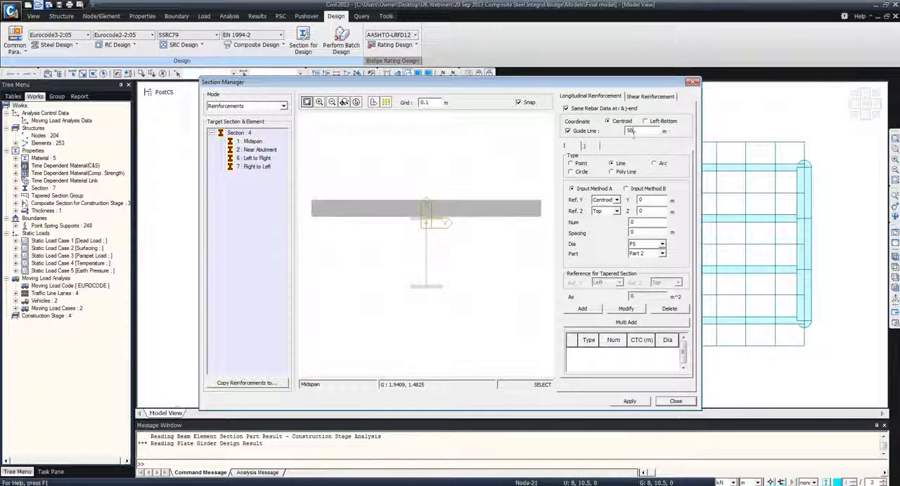
type(".05")
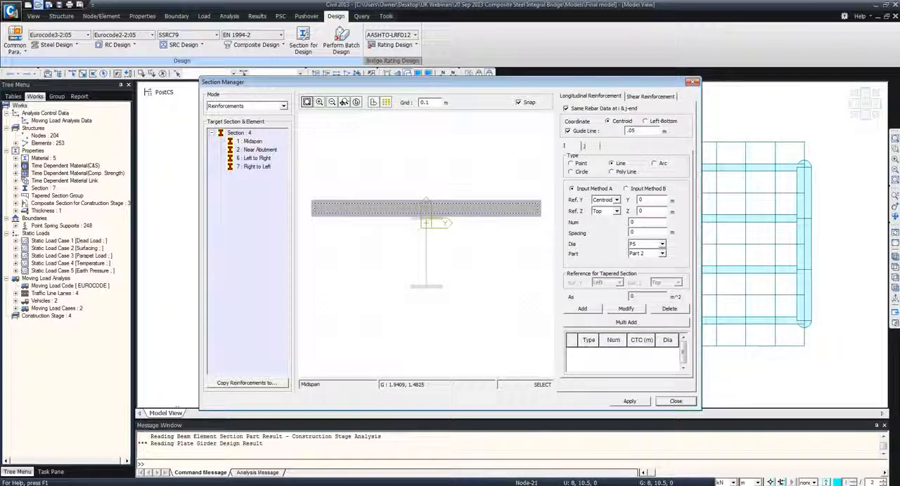
Add a line of 25 P25 bars with edge bars along the slab's upper guide line, from y = -1.7 to 1.7 m, using Input Method B
left_click(628, 189)
left_click(316, 209)
left_click(533, 208)
left_click(539, 208)
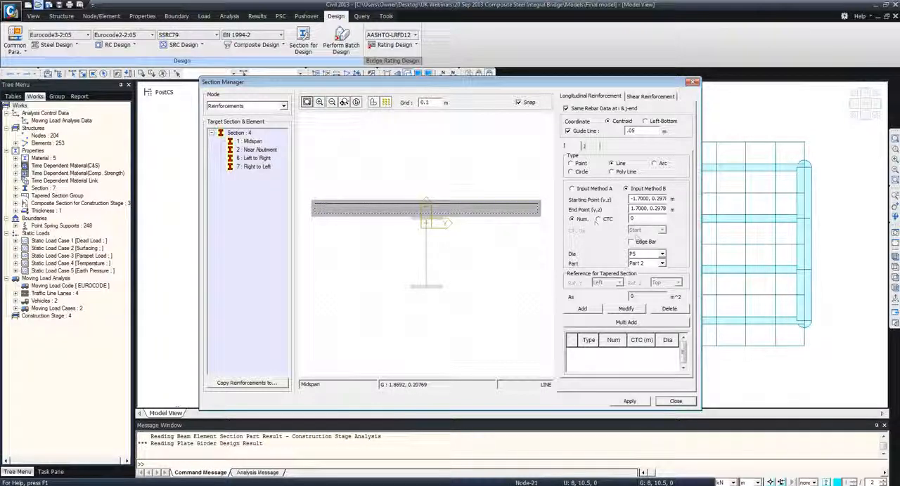
type("25")
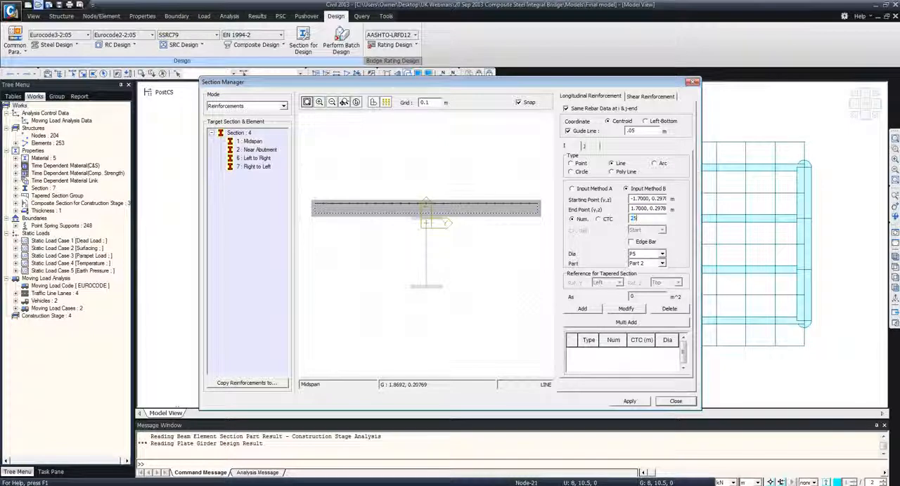
left_click(643, 254)
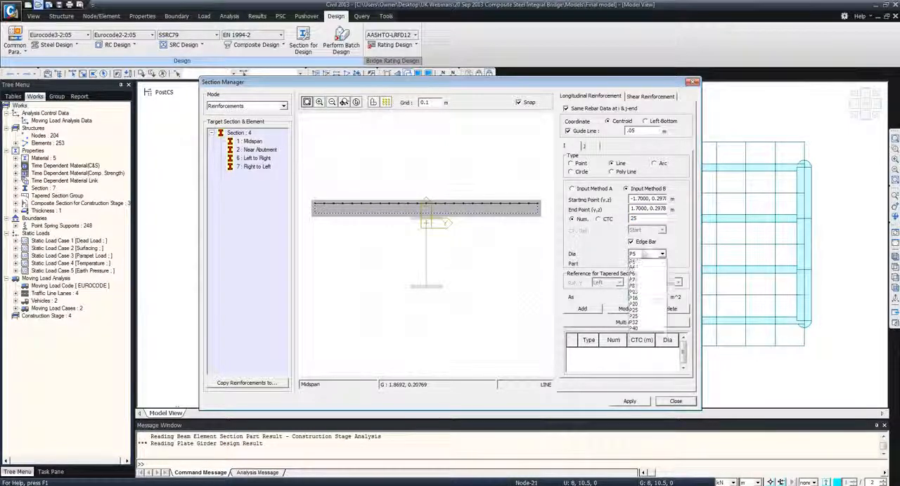
left_click(639, 332)
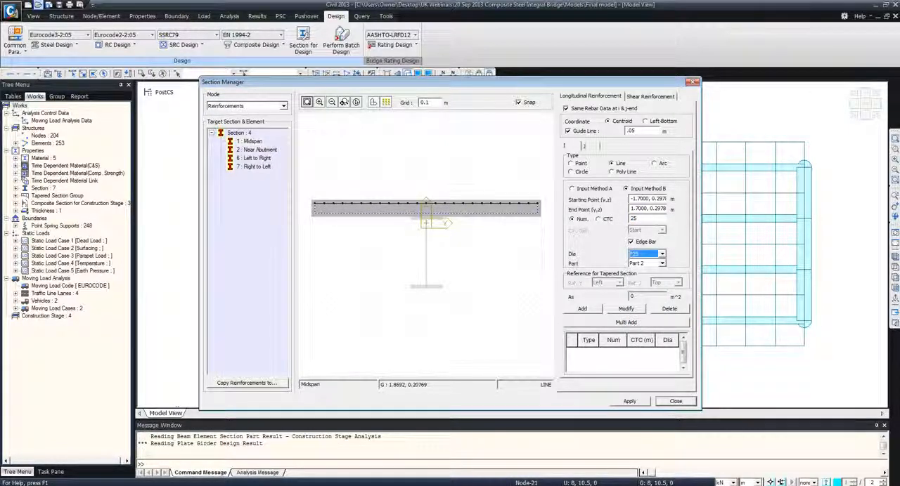
left_click(585, 310)
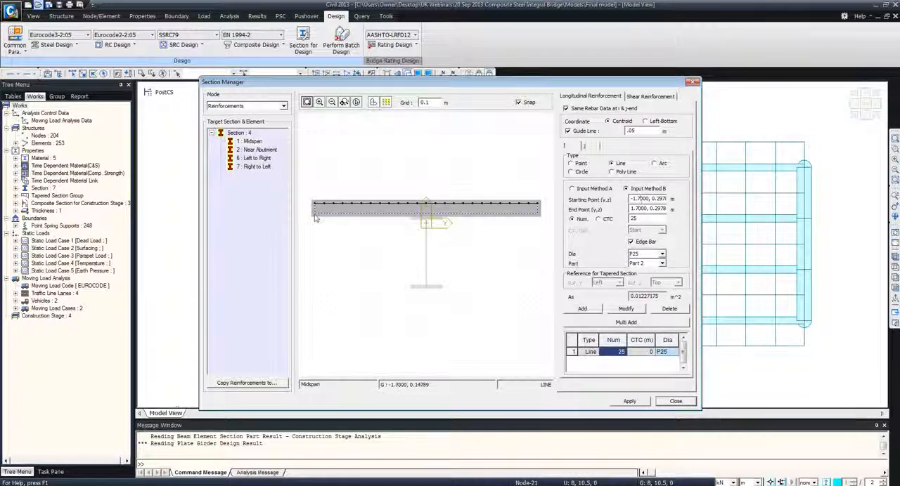
Add a second line of 25 P25 bars along the slab's lower guide line, and apply the Midspan reinforcement
left_click_drag(315, 218, 540, 219)
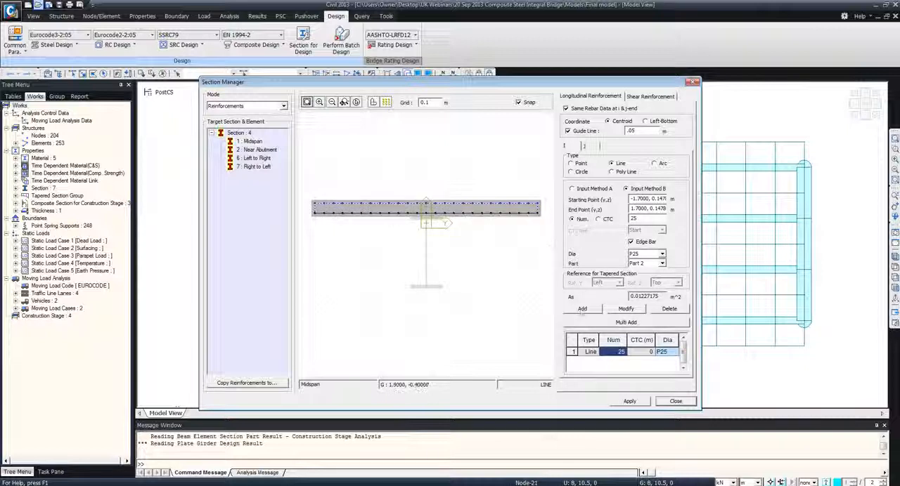
left_click(582, 310)
left_click(627, 401)
left_click(674, 402)
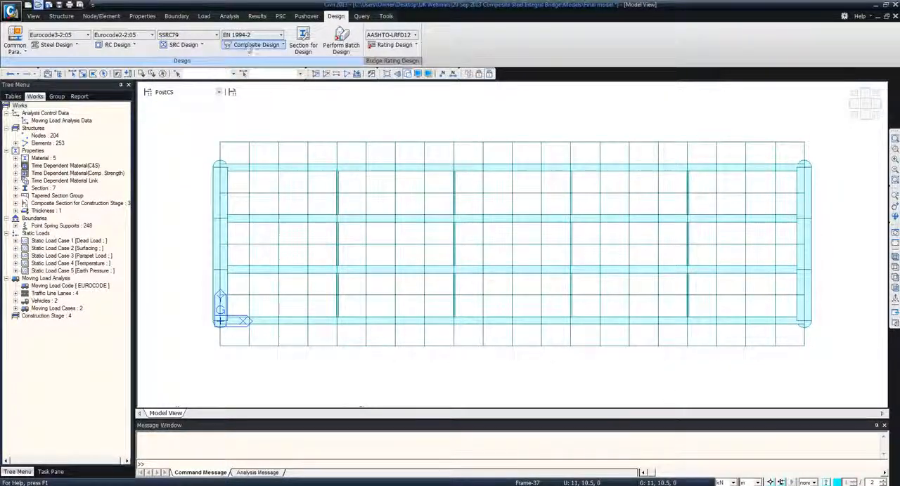
Review the plate girder longitudinal stiffener's thickness and spacing for the Midspan section, and close its settings
left_click(250, 45)
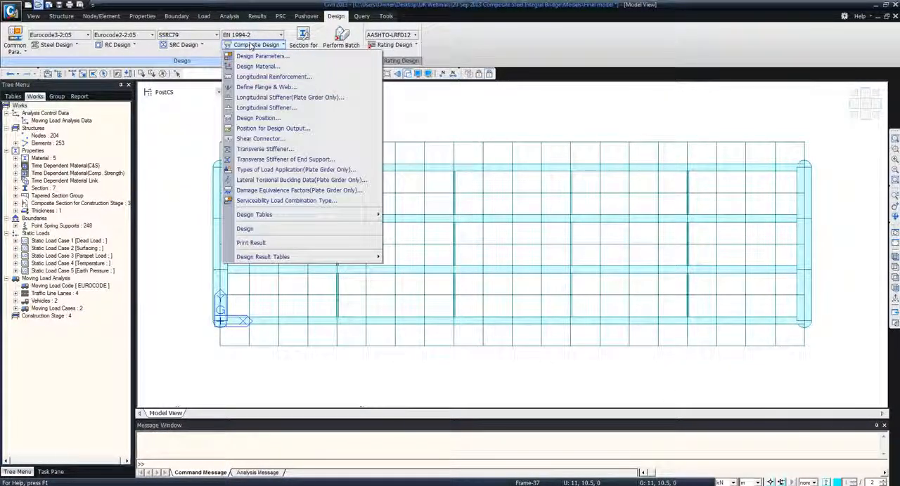
left_click(265, 98)
left_click(345, 140)
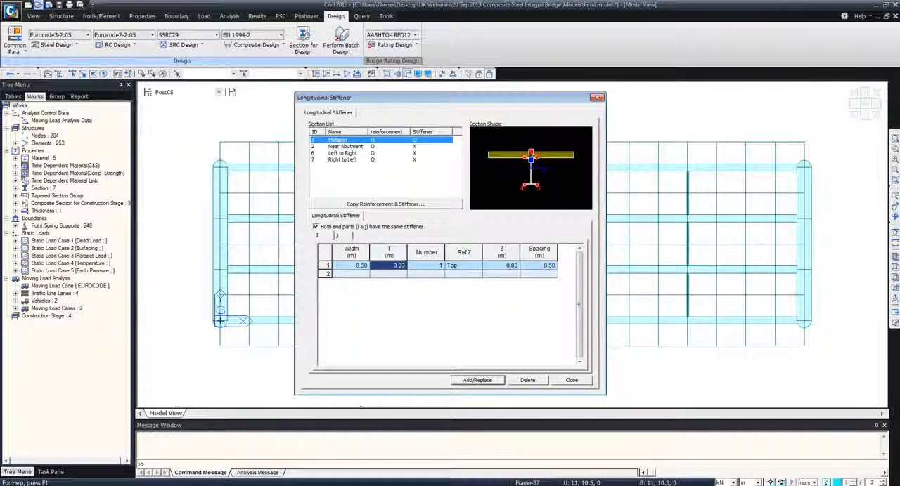
left_click(383, 265)
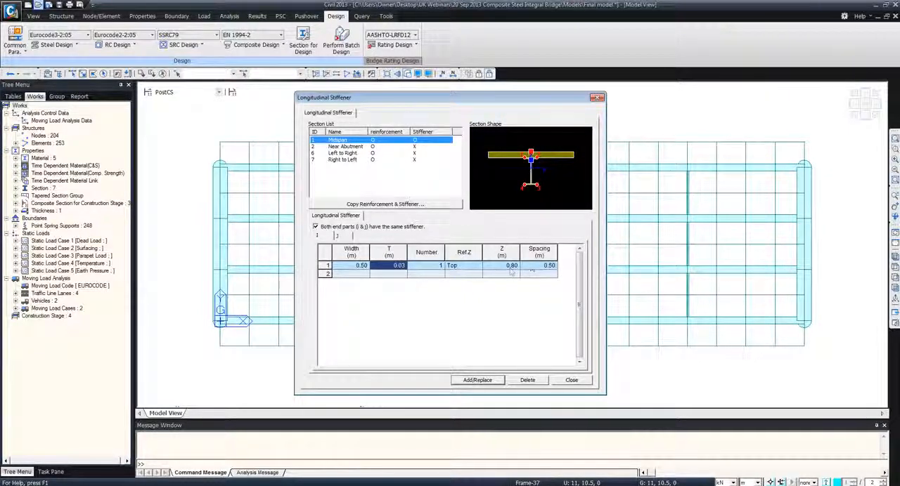
left_click(540, 267)
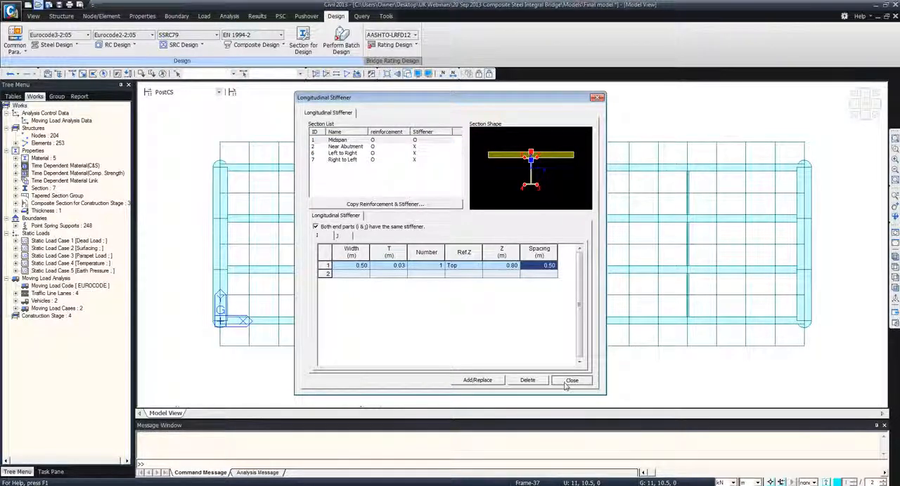
left_click(568, 383)
Define shear connector details: 3 connectors, tensile strength 900000 kN/m², diameter 0.02 m, overall height 0.1 m, center-to-center 0.05 m, spacing 0.25 m
left_click(267, 45)
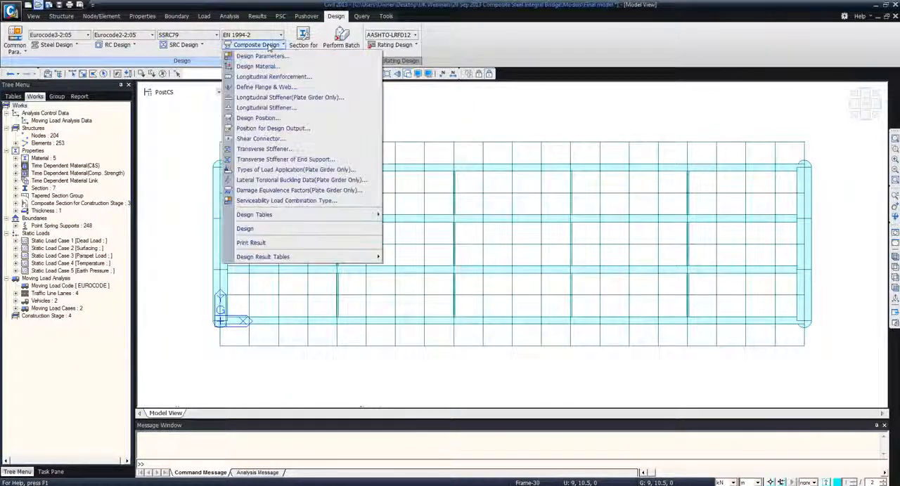
left_click(260, 138)
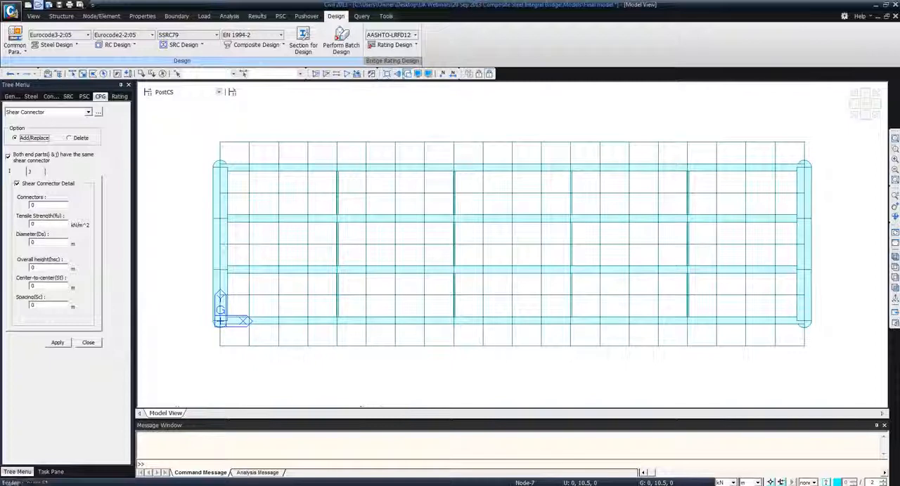
left_click(410, 73)
double_click(31, 204)
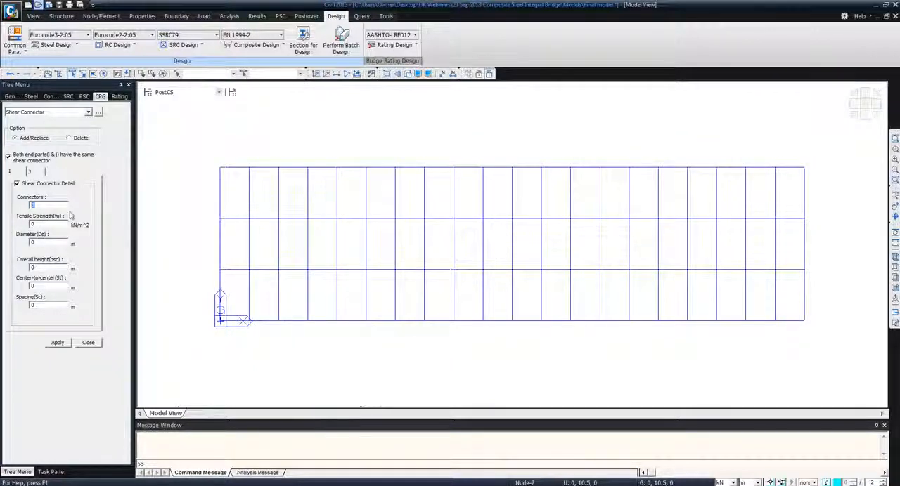
double_click(42, 223)
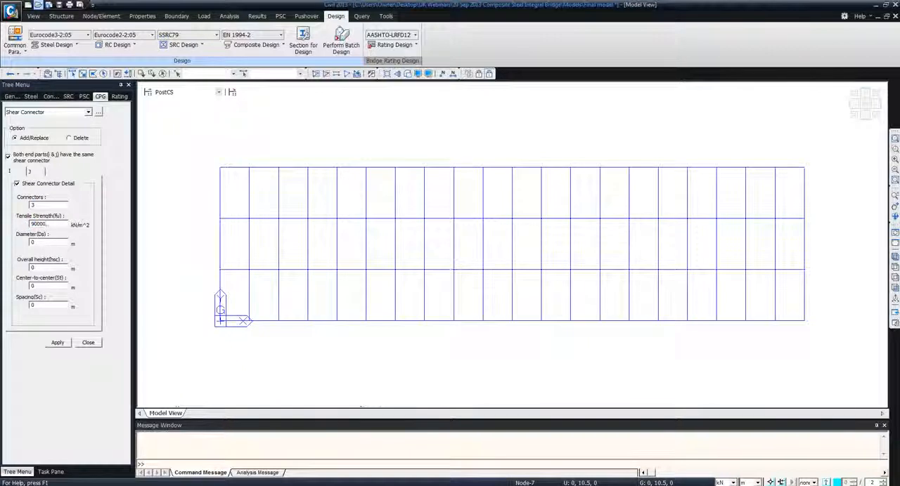
key("Tab")
type(".")
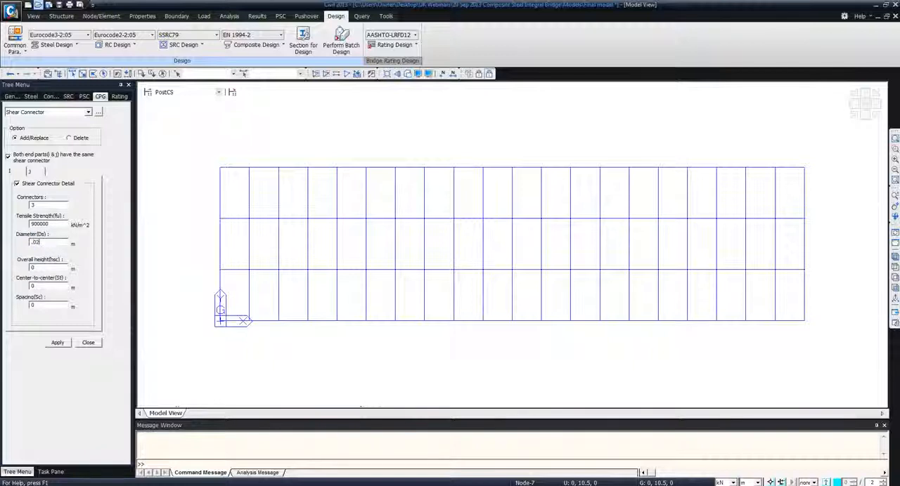
key("Tab")
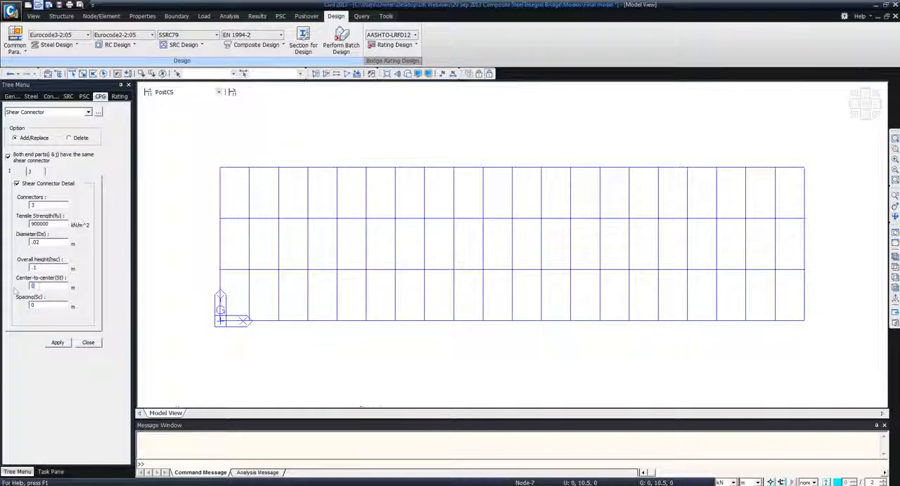
type(".05")
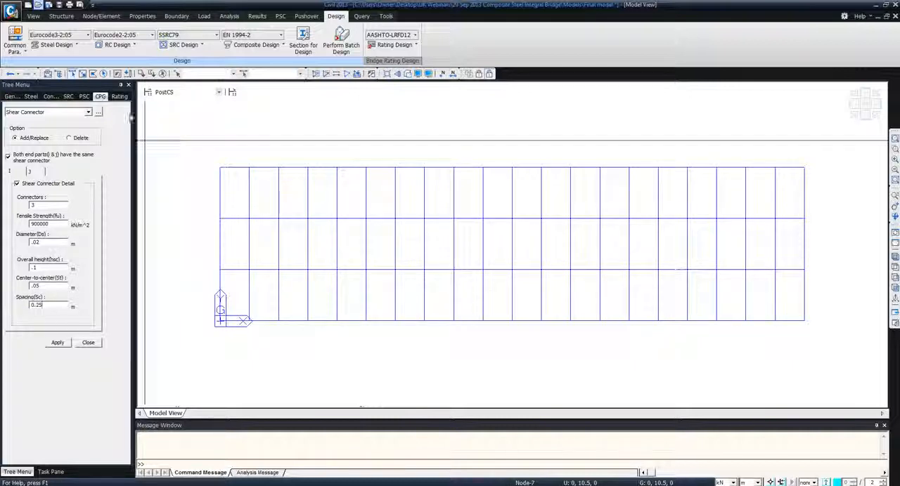
Assign the shear connectors to the first four elements of the two lowest longitudinal girders in plan, accepting deletion of the design results
left_click_drag(203, 314, 341, 344)
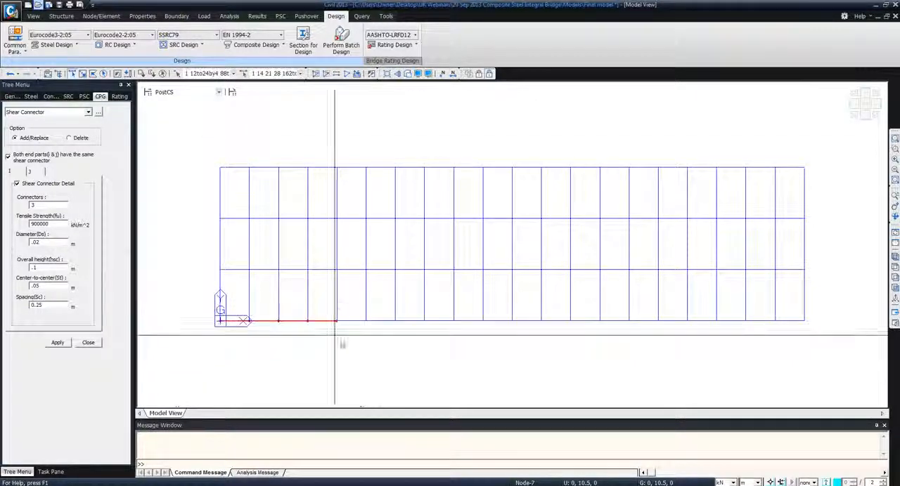
left_click_drag(211, 268, 346, 318)
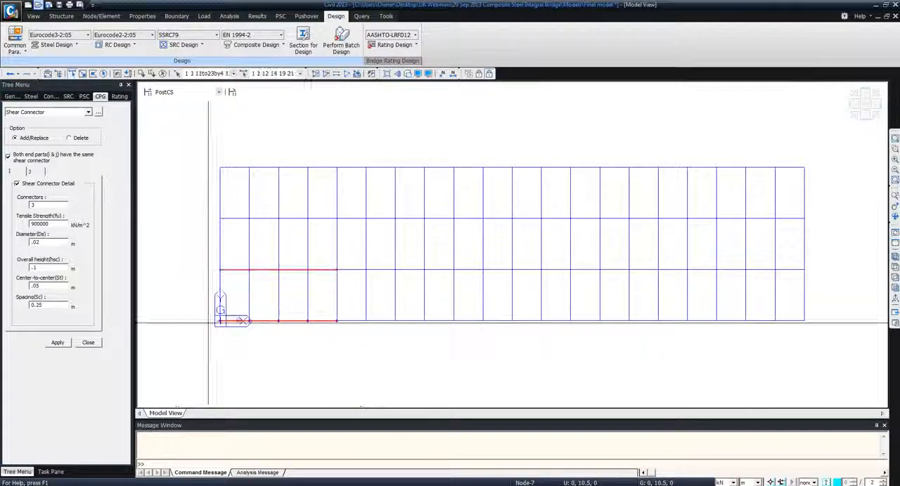
left_click(58, 343)
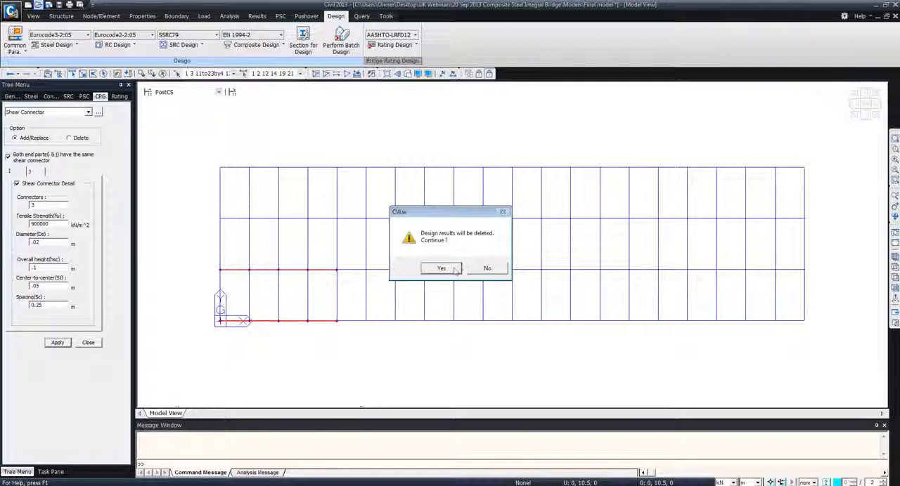
left_click(441, 268)
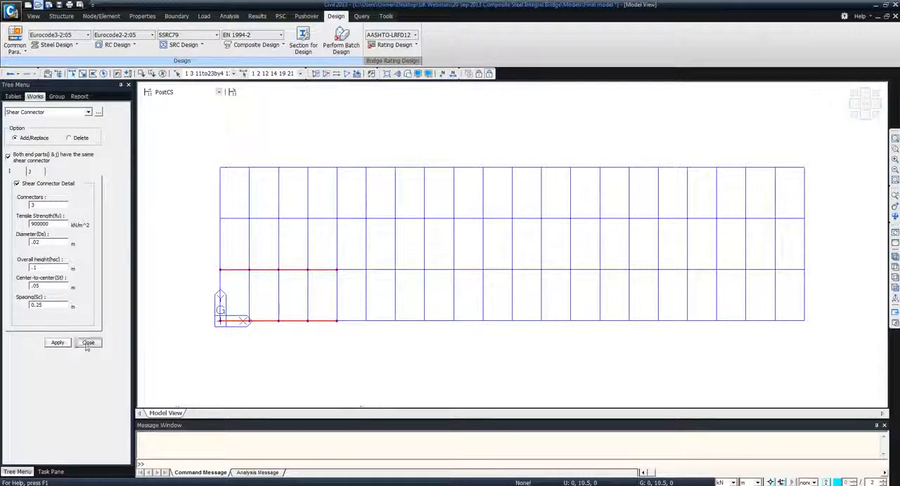
left_click(87, 342)
Display the bending resistance design result table for parts i and j with both positive and negative moments
left_click(256, 44)
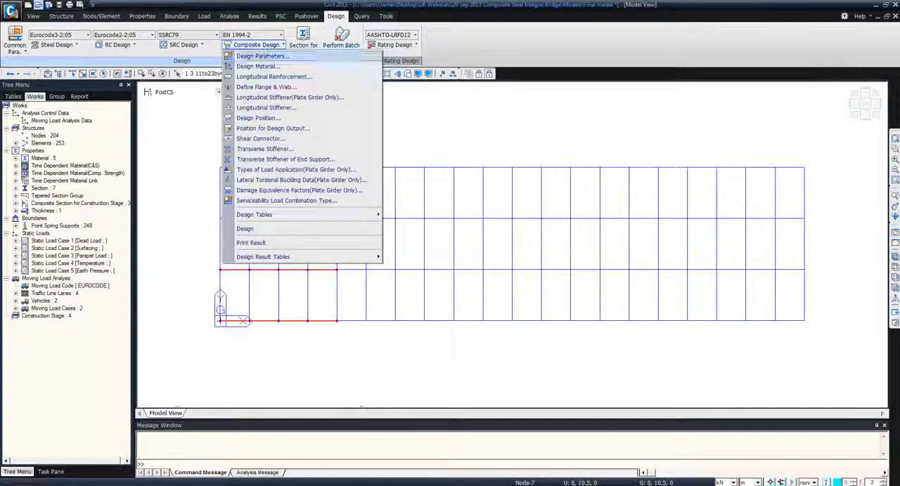
mouse_move(275, 259)
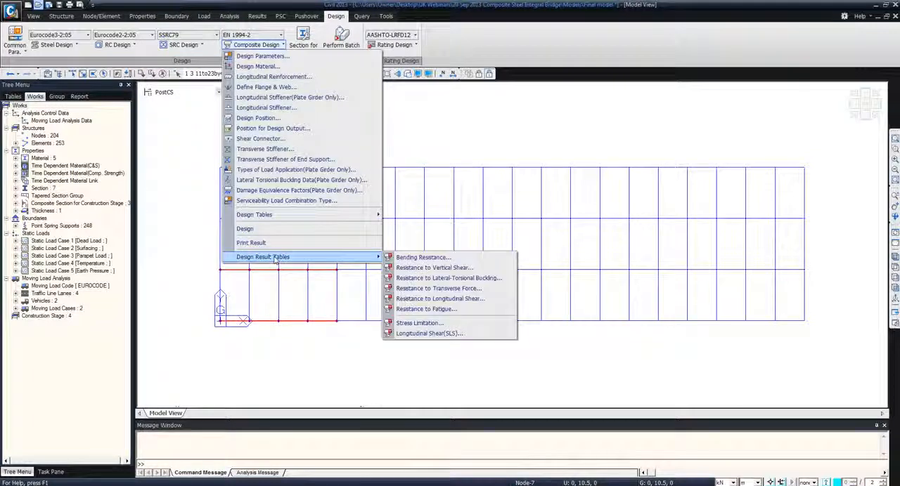
left_click(423, 258)
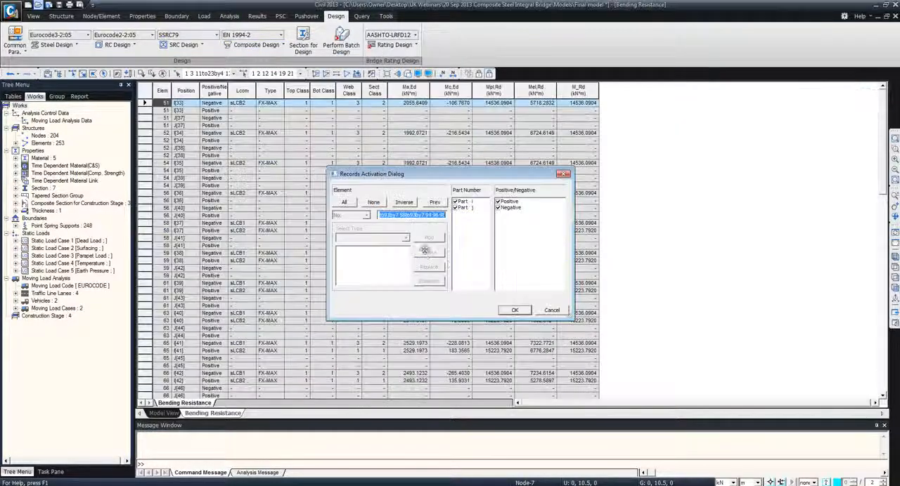
left_click(514, 310)
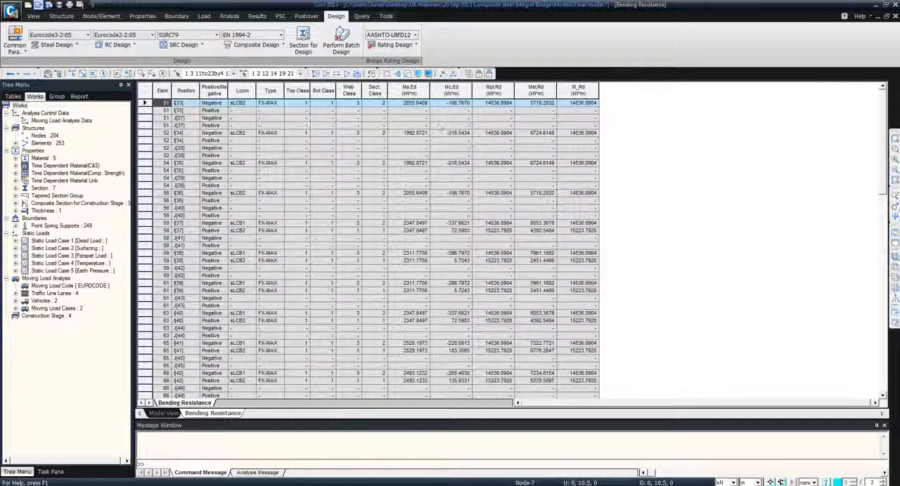
Examine the flange, web and section classes and the moment resistances of the elements in the bending resistance table
left_click(413, 103)
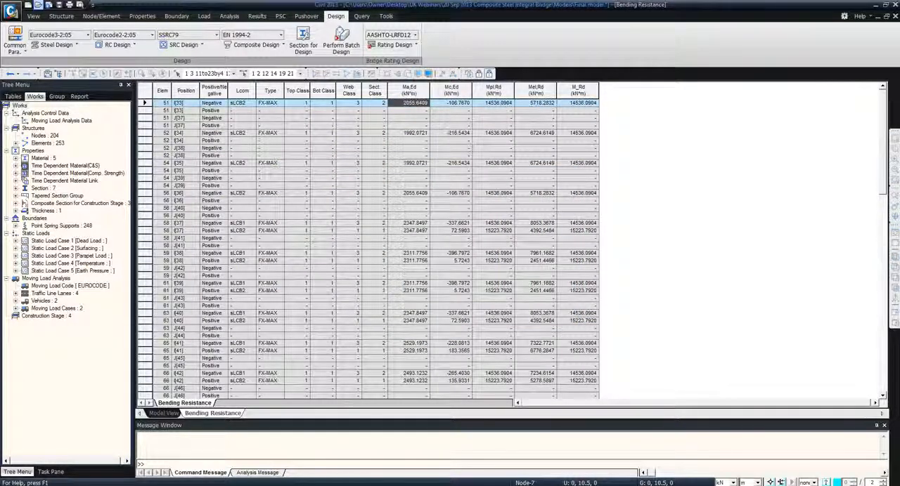
left_click_drag(297, 91, 352, 94)
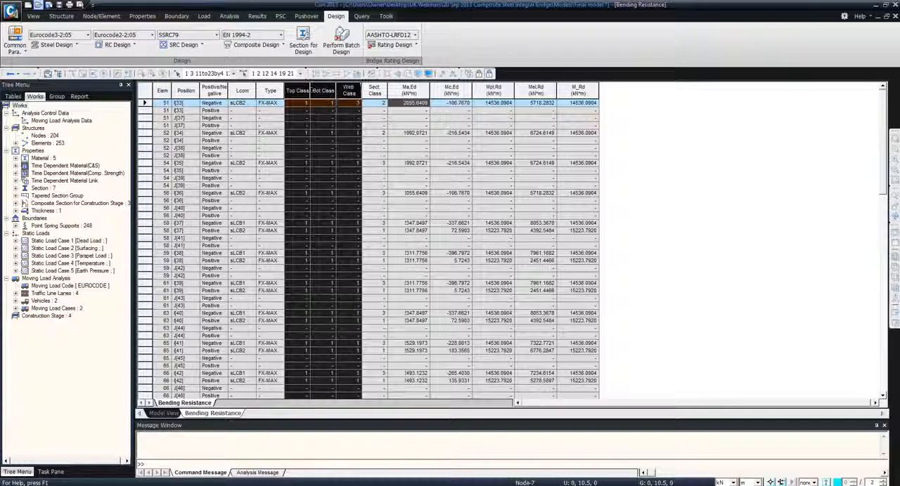
left_click(355, 104)
left_click(377, 105)
left_click(356, 133)
left_click(380, 135)
scroll(368, 154, "down", 10)
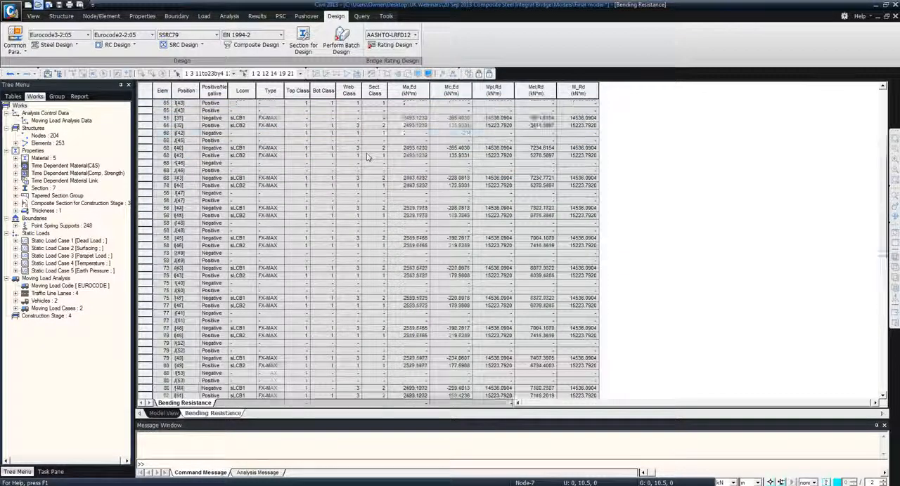
scroll(367, 156, "up", 10)
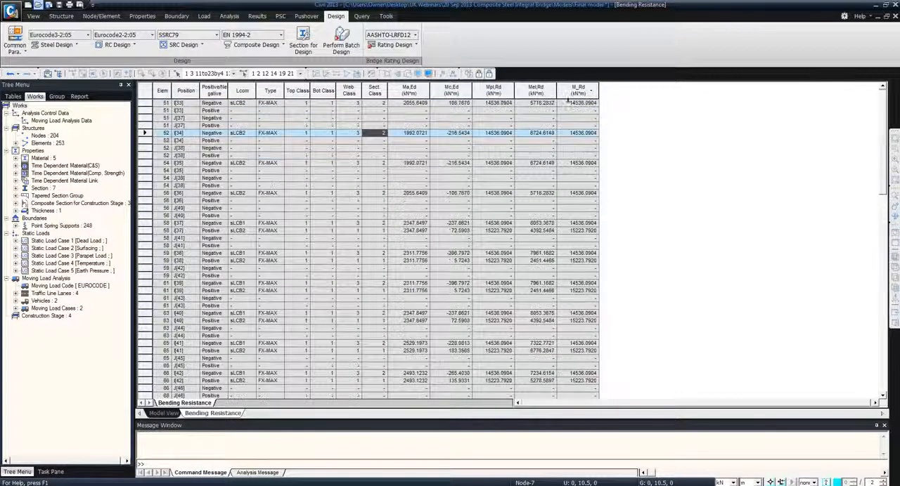
Leave the table for the model view, then switch to element 75's Excel design report and examine its sectional information and positive-moment bending resistance
left_click(160, 413)
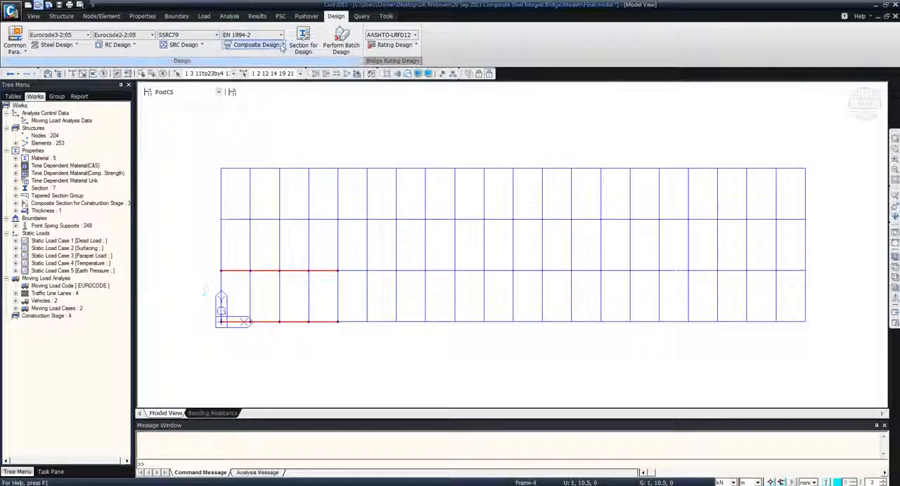
left_click(282, 45)
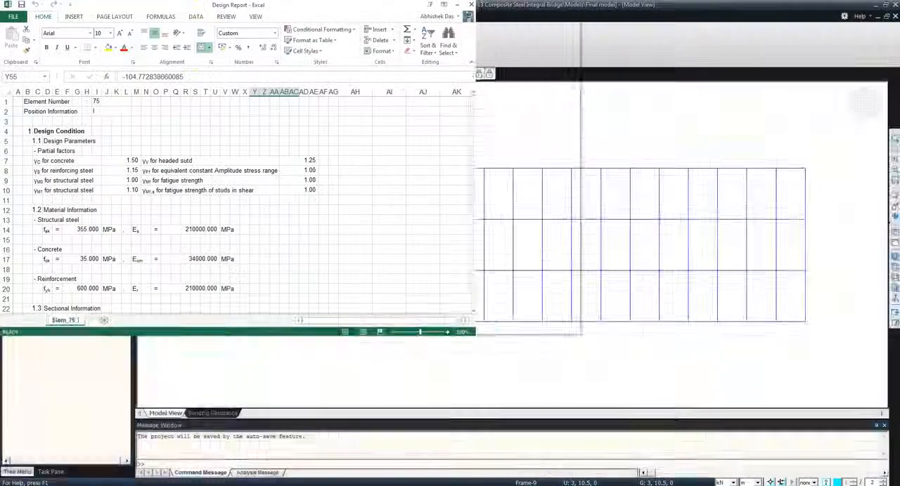
double_click(337, 5)
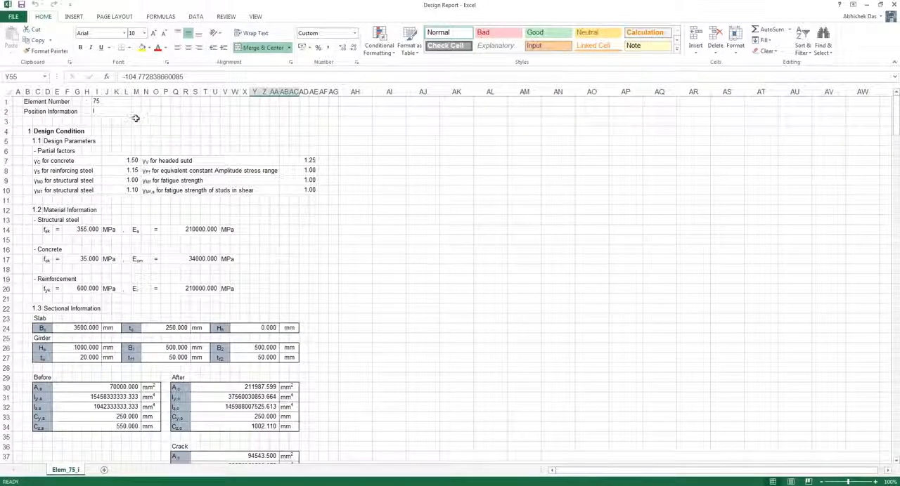
scroll(99, 126, "down", 8)
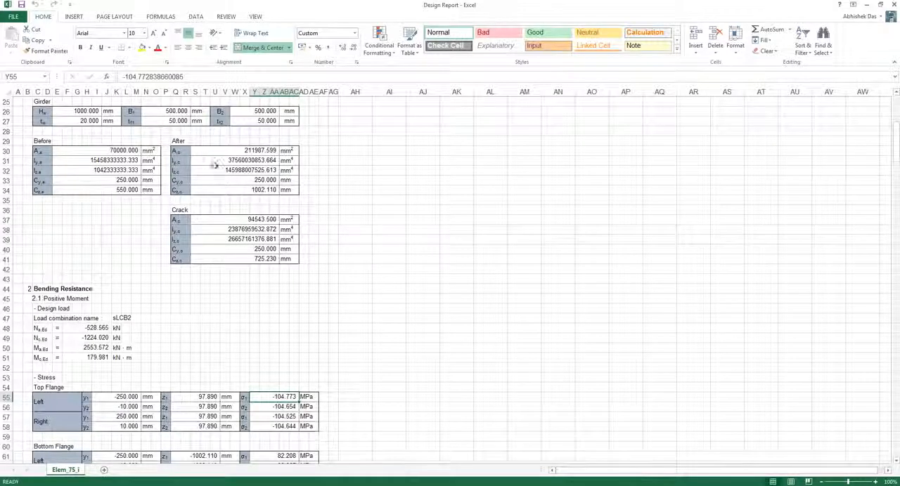
left_click_drag(177, 210, 298, 262)
scroll(181, 262, "down", 11)
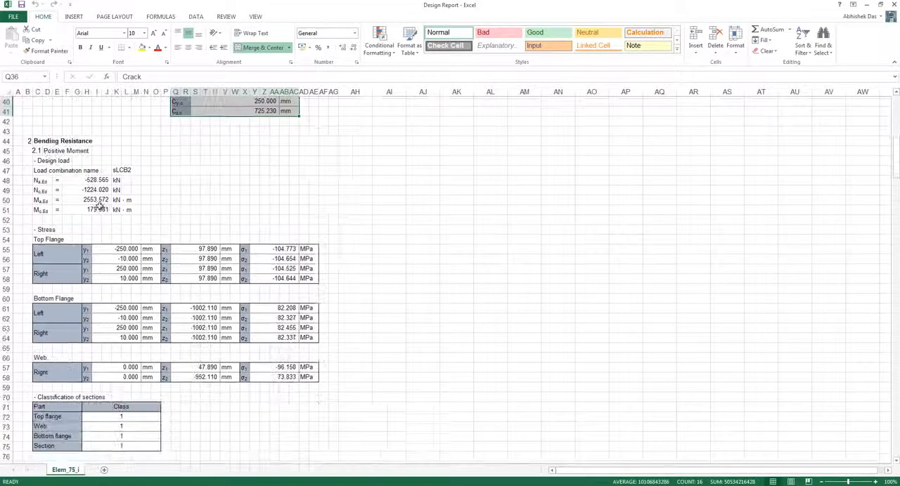
scroll(41, 148, "down", 7)
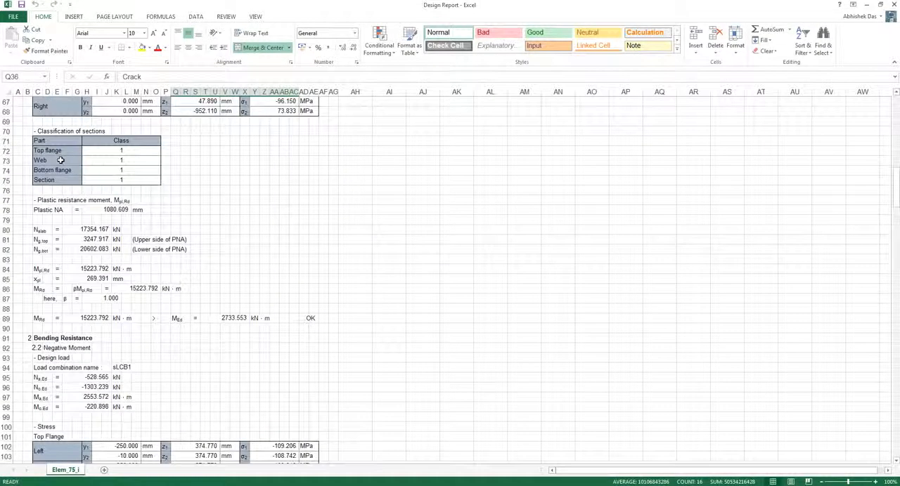
Examine the negative-moment bending resistance section of the design report, including the stresses and the classification of sections
left_click(44, 220)
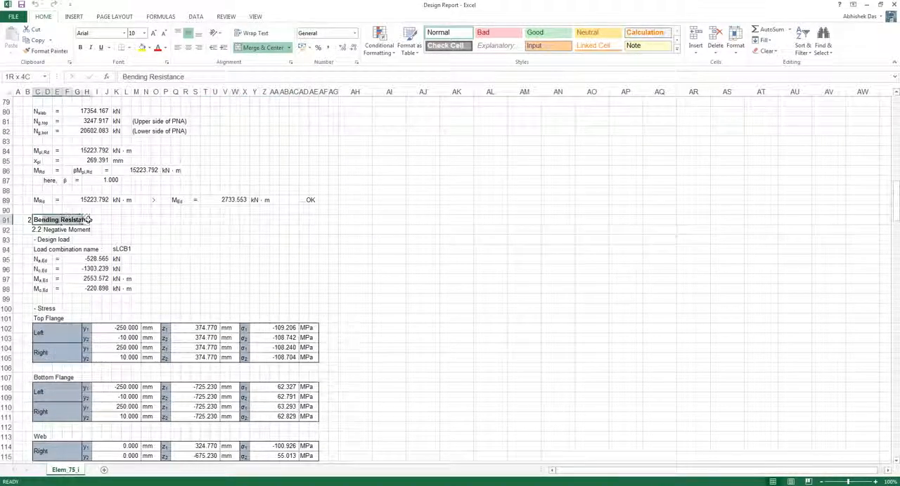
scroll(104, 224, "down", 4)
scroll(104, 224, "down", 2)
left_click_drag(38, 298, 130, 348)
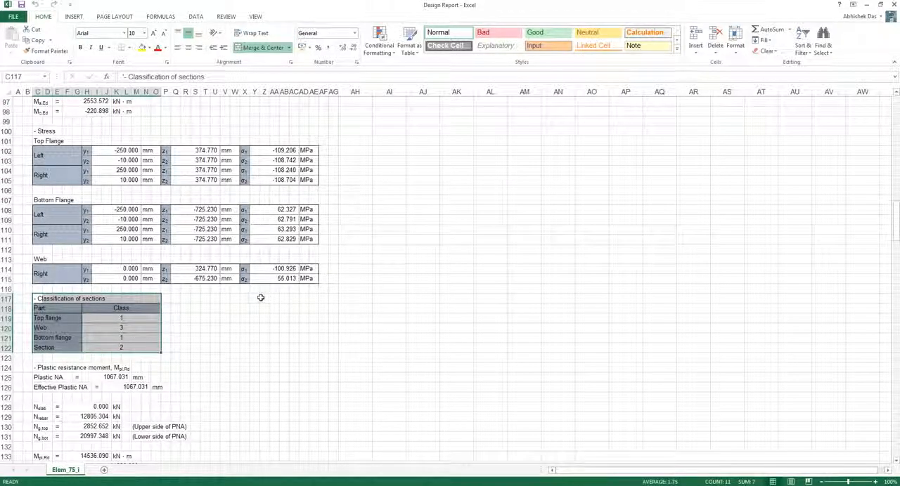
Examine the report's checks for vertical shear, lateral torsional buckling, longitudinal shear, fatigue, stress limitation and serviceability longitudinal shear
scroll(244, 299, "down", 10)
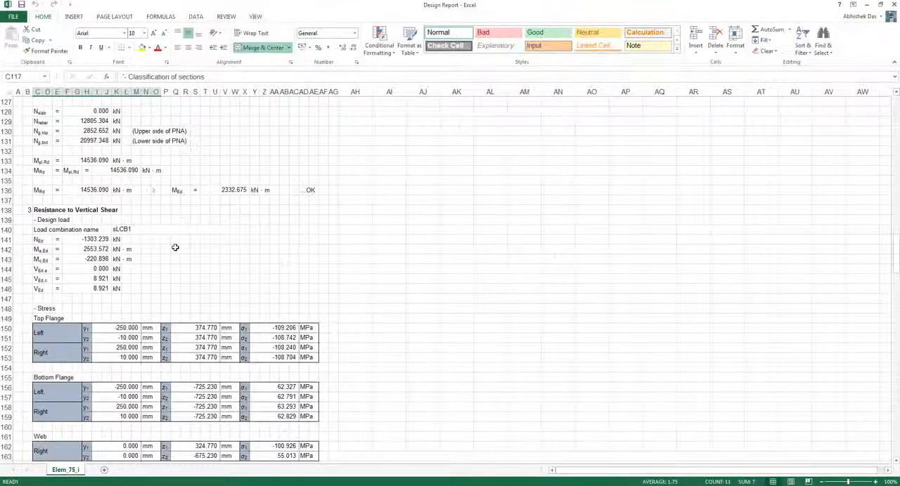
scroll(175, 250, "down", 12)
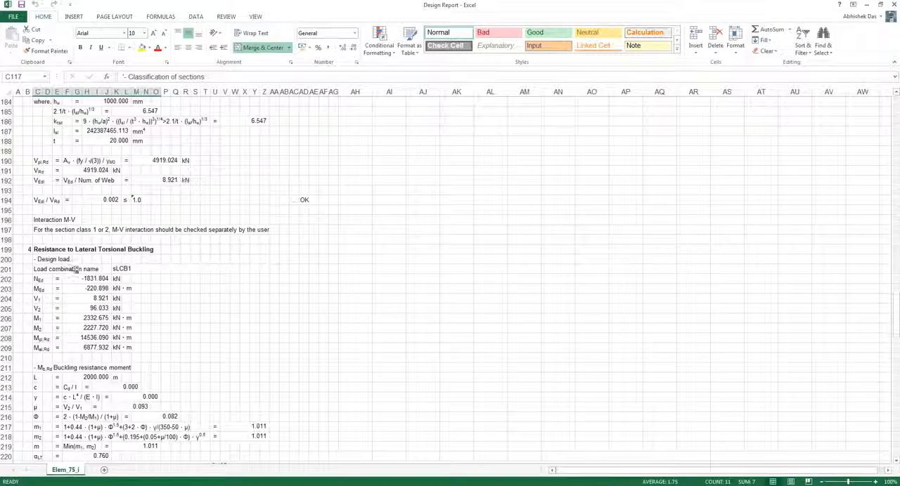
scroll(161, 256, "down", 7)
scroll(161, 259, "down", 9)
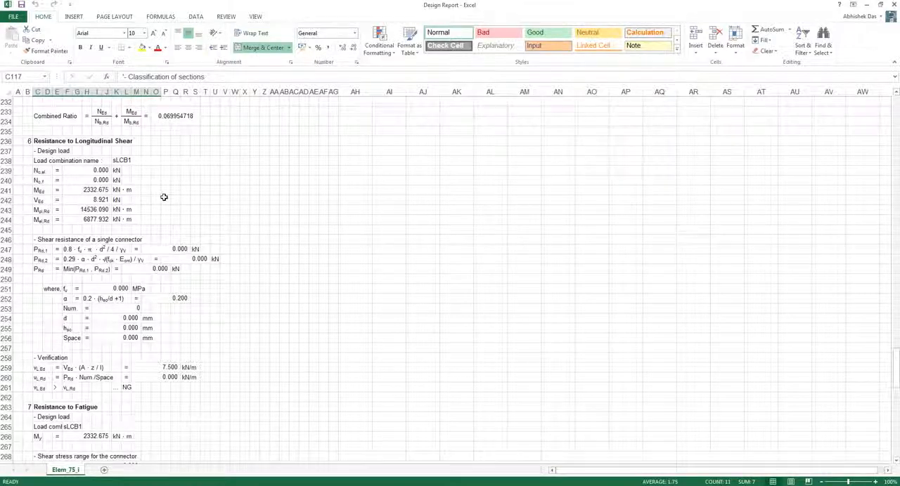
scroll(164, 198, "down", 10)
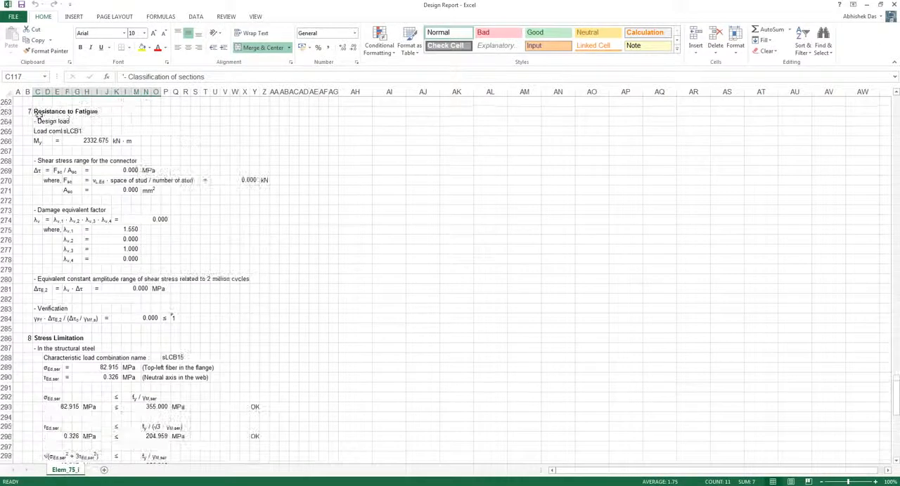
scroll(116, 170, "down", 5)
scroll(116, 170, "down", 10)
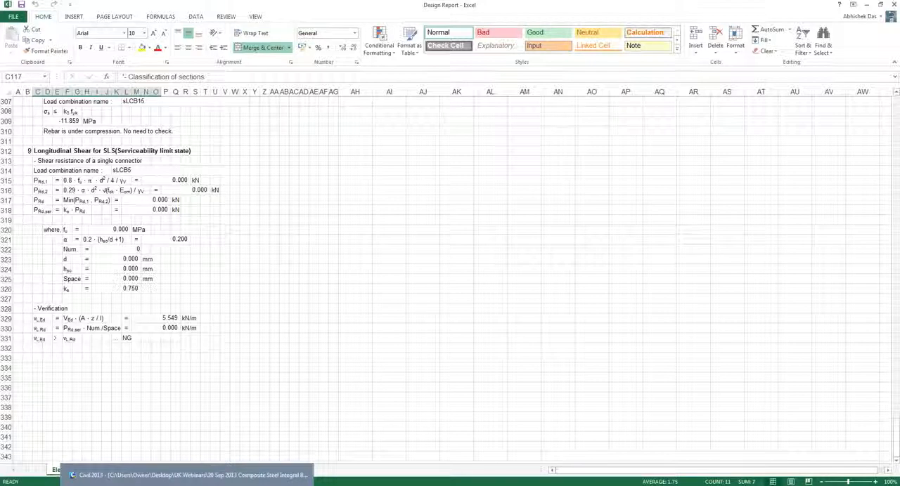
Switch back to midas Civil, show the bridge model in isometric view and clear the element selection
left_click(186, 475)
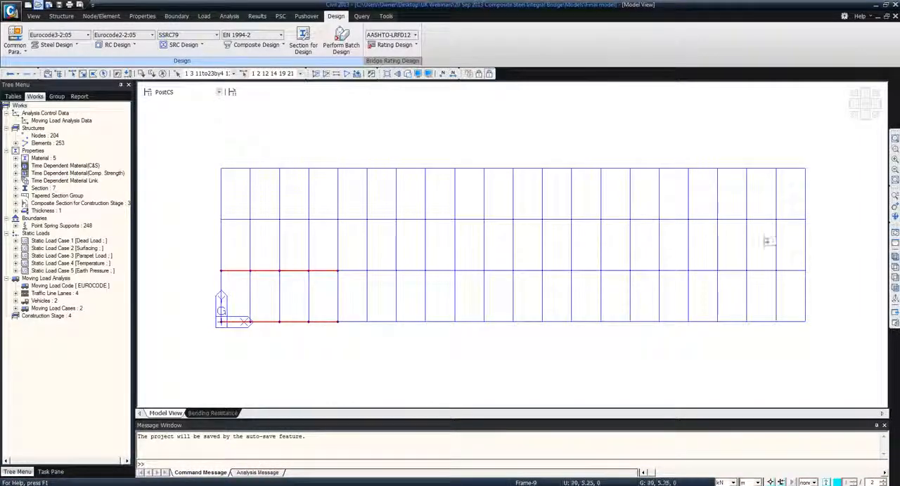
left_click(895, 258)
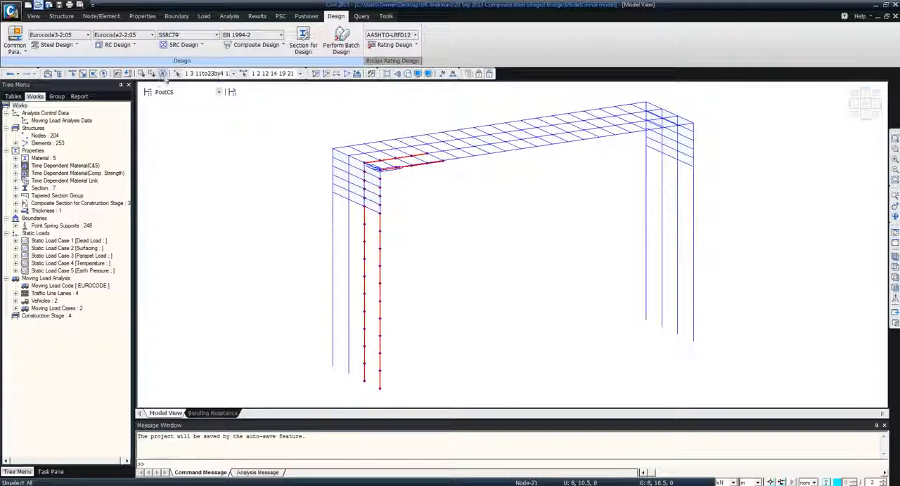
left_click(163, 75)
Run the Eurocode2-2:05 RC column check and list the expanded results sorted by member
left_click(128, 46)
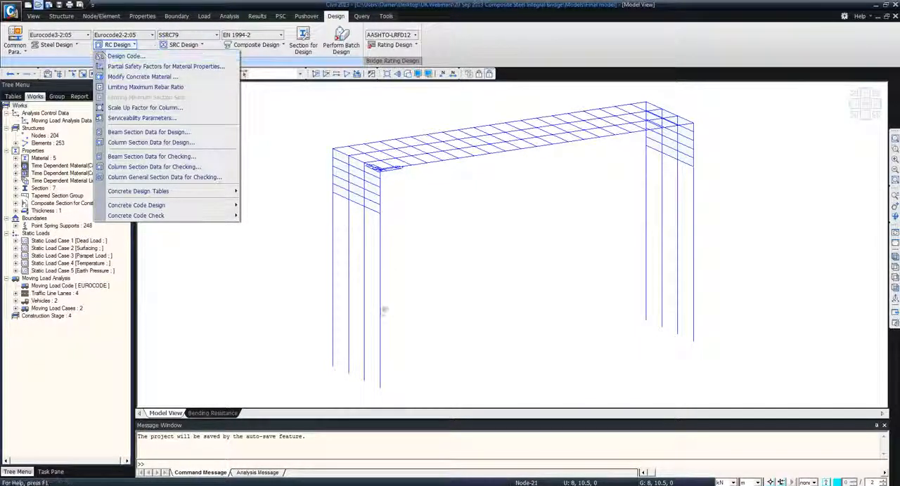
mouse_move(140, 216)
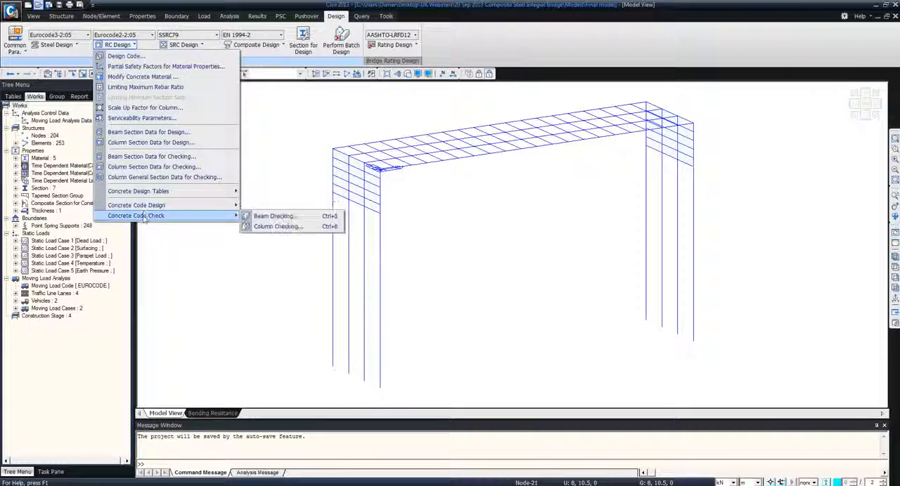
left_click(265, 226)
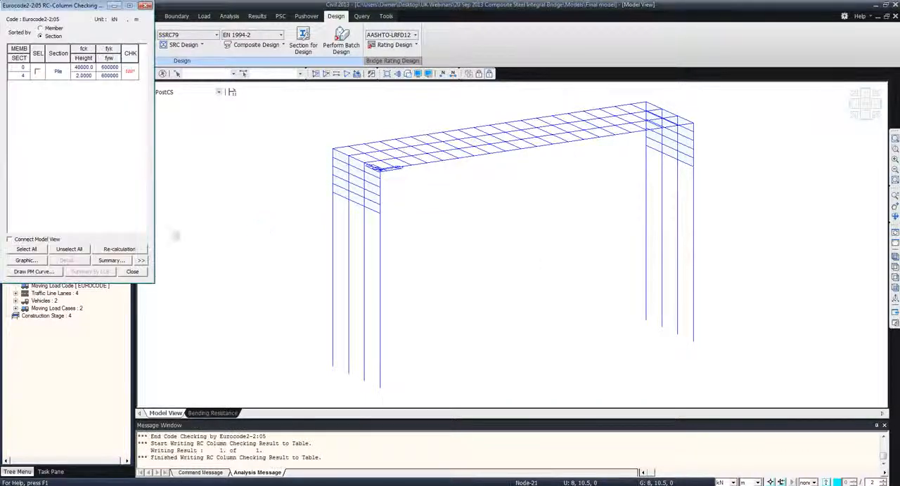
left_click(141, 260)
left_click_drag(118, 4, 317, 71)
left_click(238, 95)
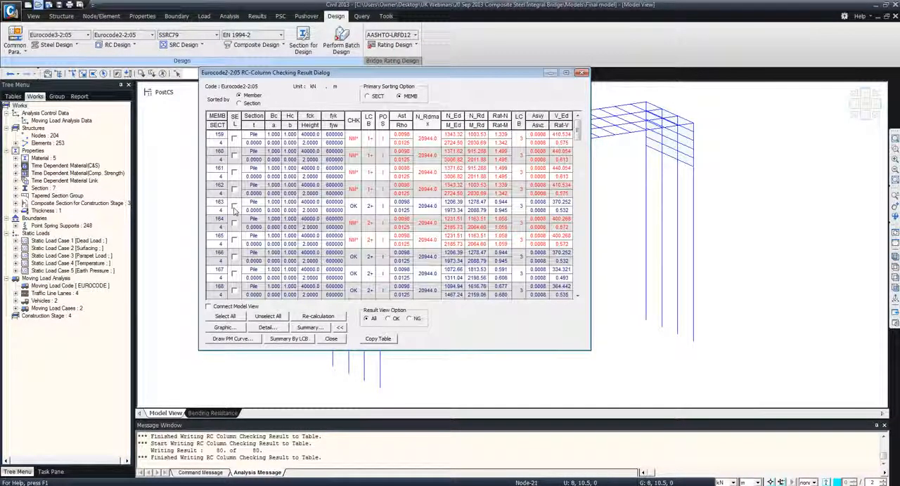
Select pile member 163 in the column checking results, view its PM interaction curve and close it
left_click(234, 207)
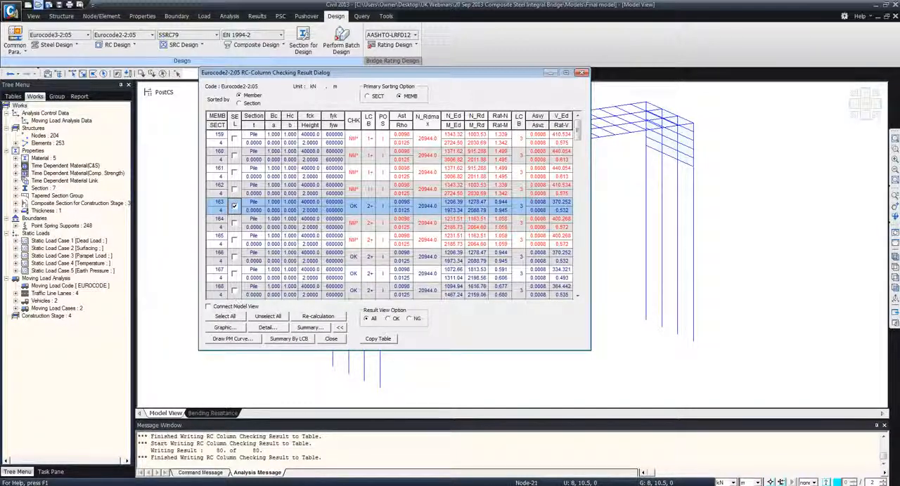
left_click(234, 340)
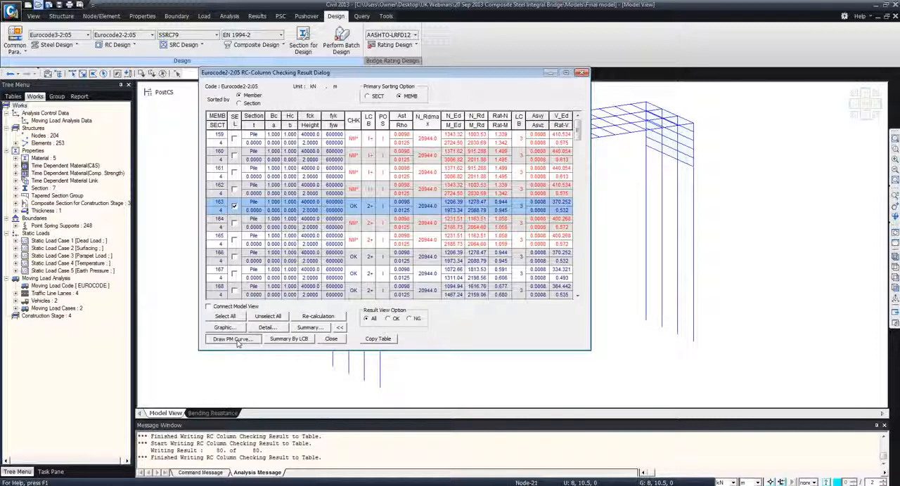
left_click(238, 343)
mouse_move(328, 99)
left_mouse_down()
mouse_move(594, 185)
mouse_move(691, 232)
left_mouse_up()
left_click(781, 171)
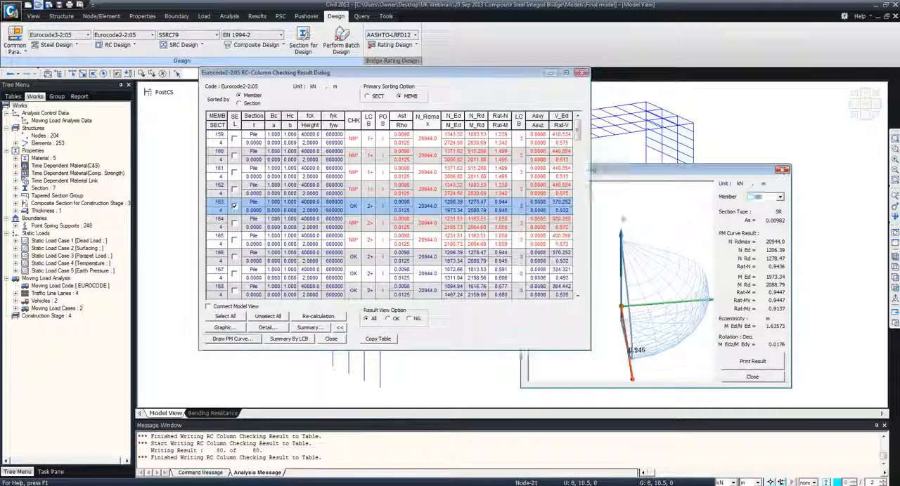
View the graphic checking report of member 163 in an enlarged preview, and close it
left_click(223, 328)
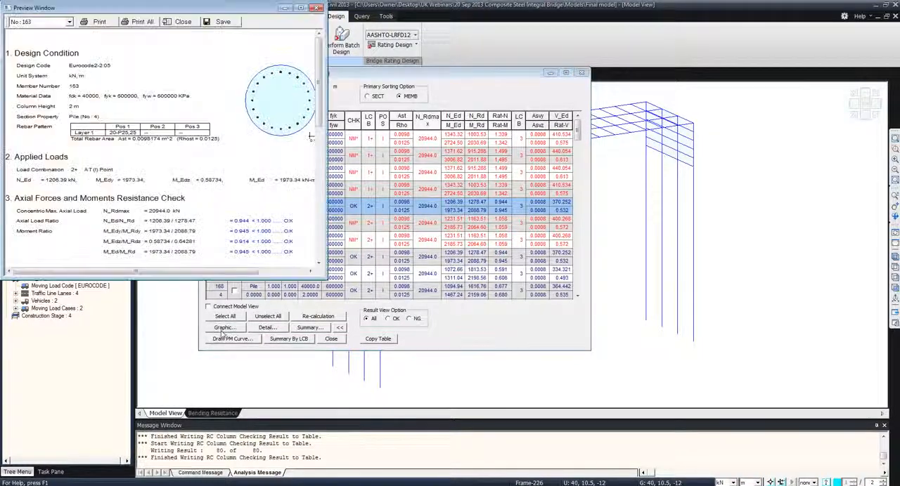
left_click_drag(326, 279, 575, 450)
scroll(274, 299, "down", 3)
scroll(368, 246, "up", 3)
left_click(564, 8)
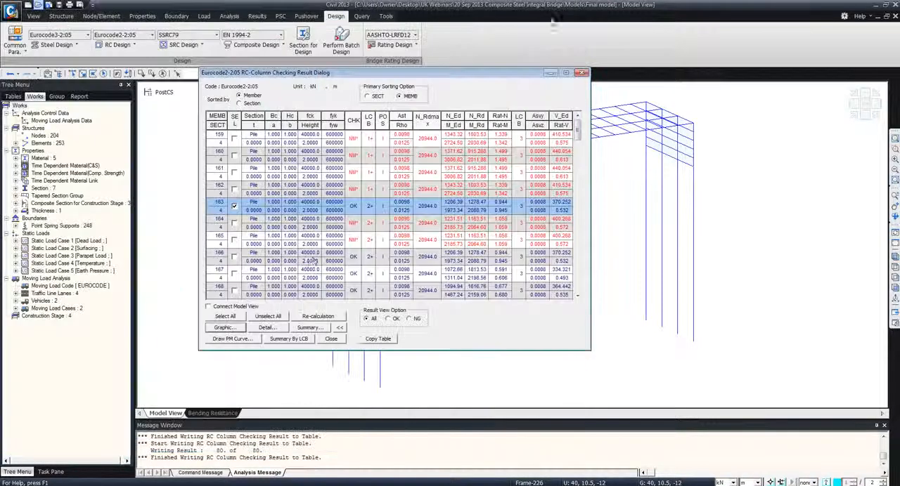
Read through the detailed checking report of member 163, discard its temporary file and close the column checking results
left_click(265, 328)
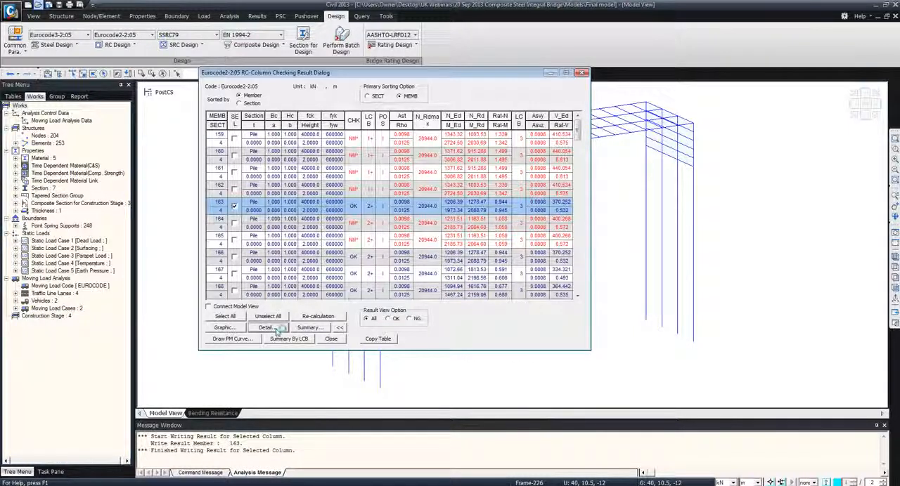
scroll(364, 185, "down", 10)
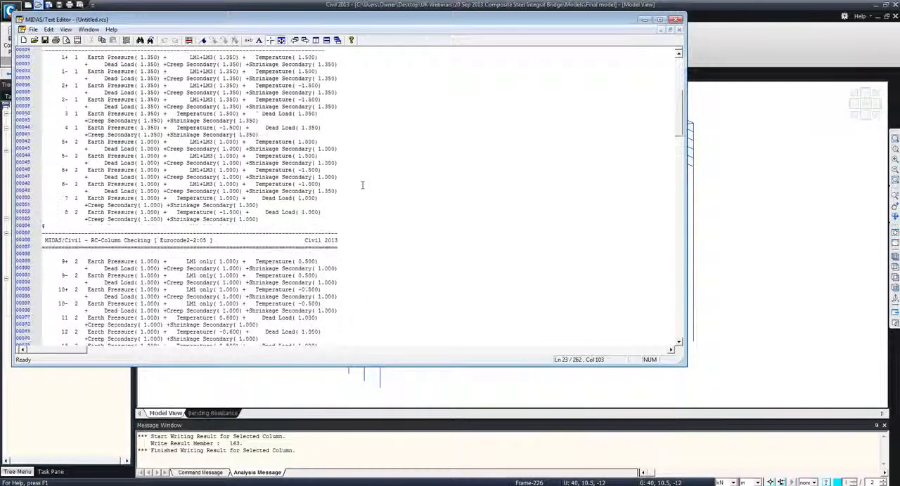
scroll(362, 185, "down", 20)
scroll(360, 186, "down", 20)
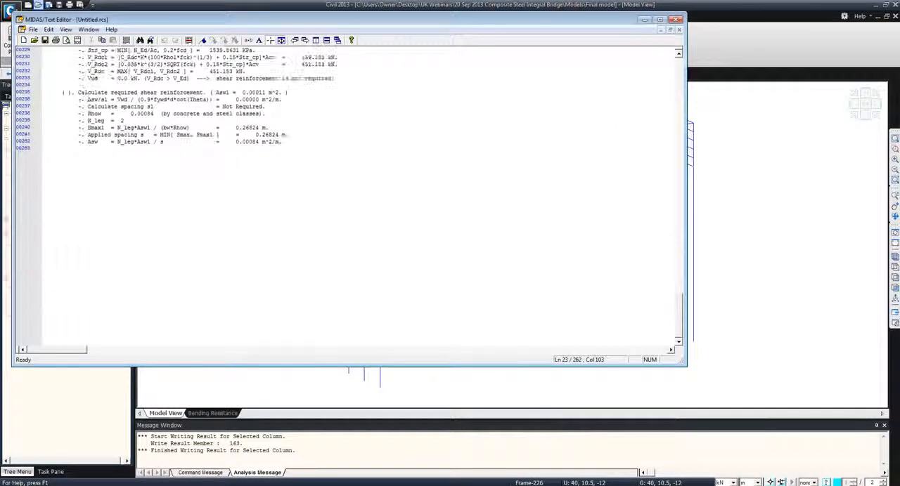
left_click(675, 20)
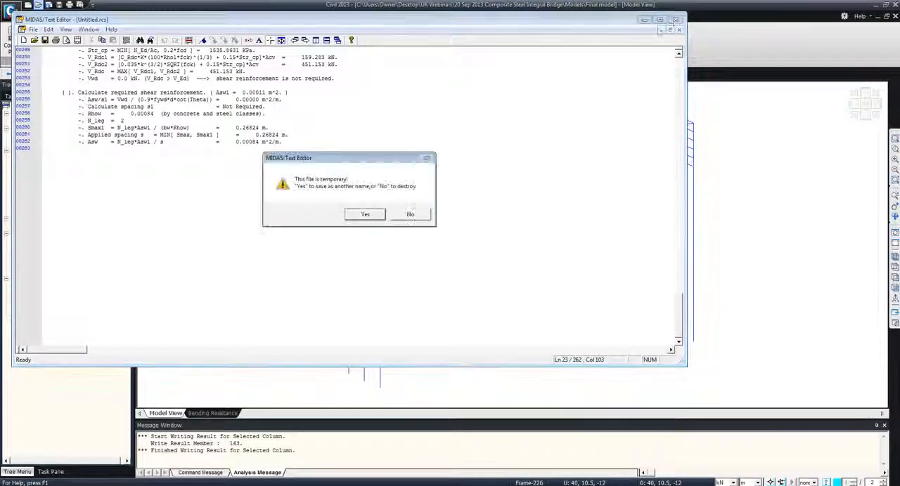
left_click(407, 217)
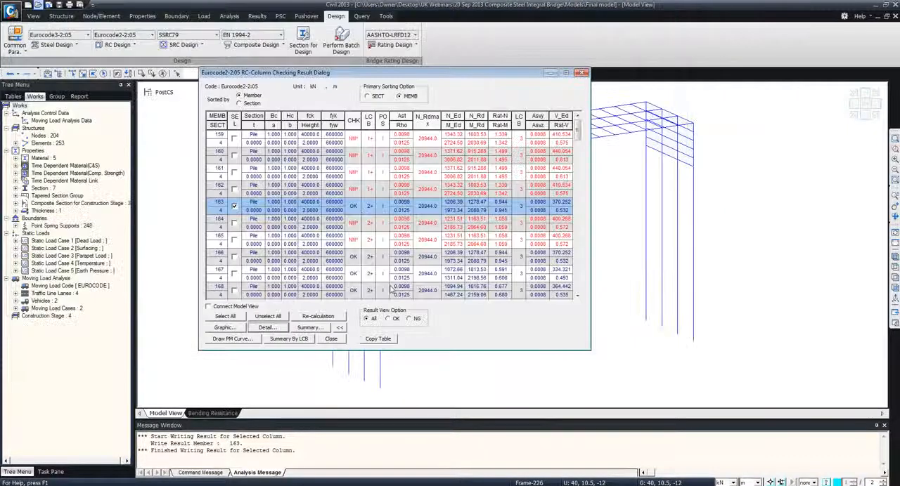
left_click(336, 340)
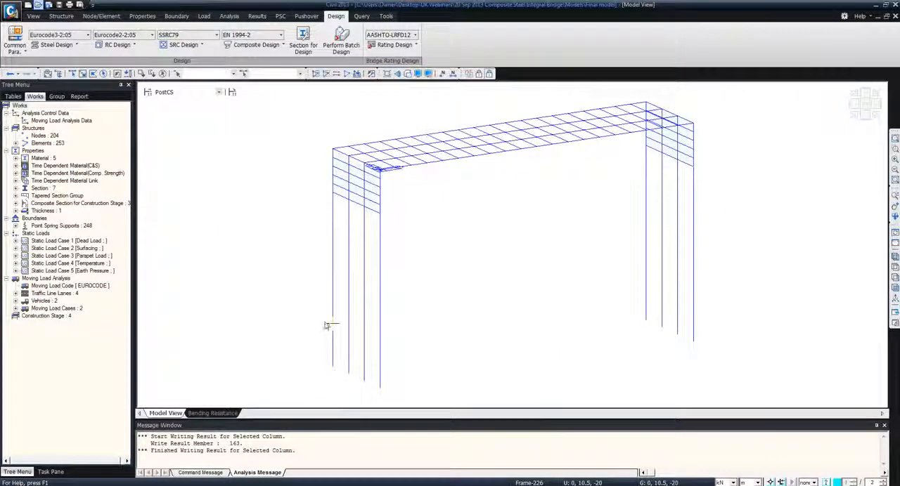
Switch to the PowerPoint slide show, advance to the Dynamic Report slide, and return to the Civil 2013 model
left_click(216, 485)
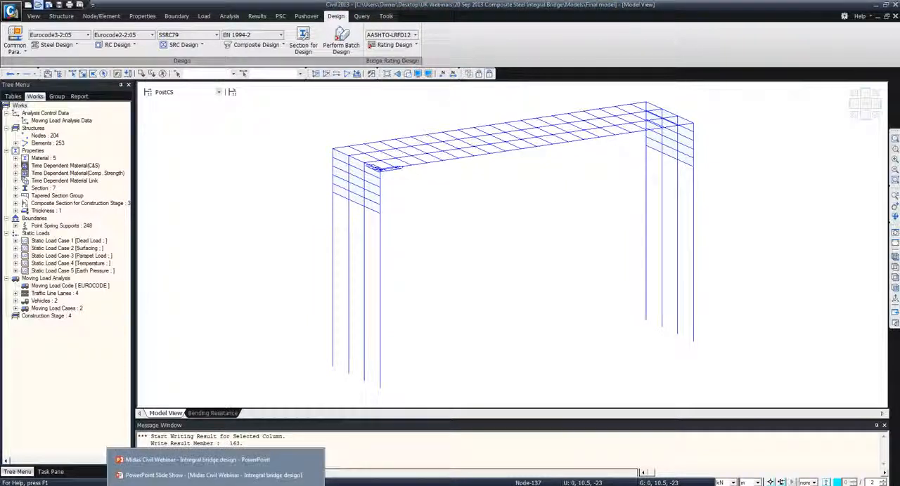
left_click(210, 476)
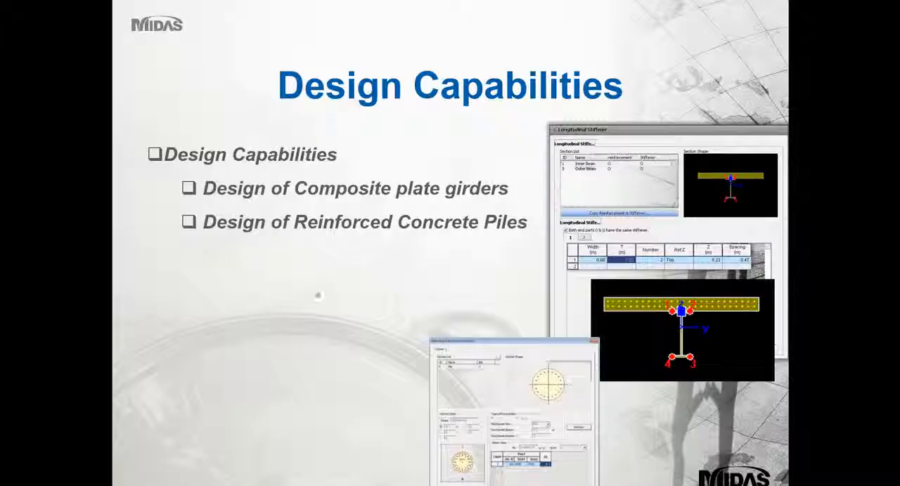
left_click(381, 254)
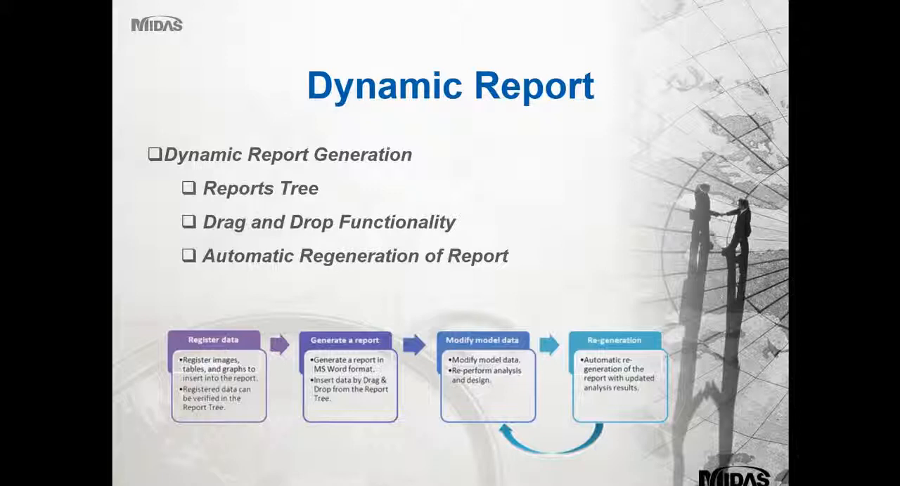
key("alt+Tab")
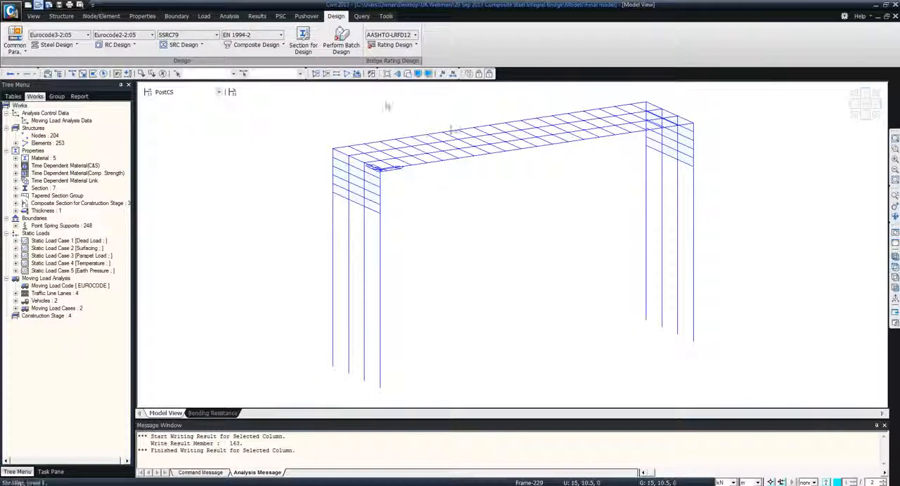
Show the bridge model with solid sections and register the view as a dynamic report image named "Isometric view"
left_click(407, 73)
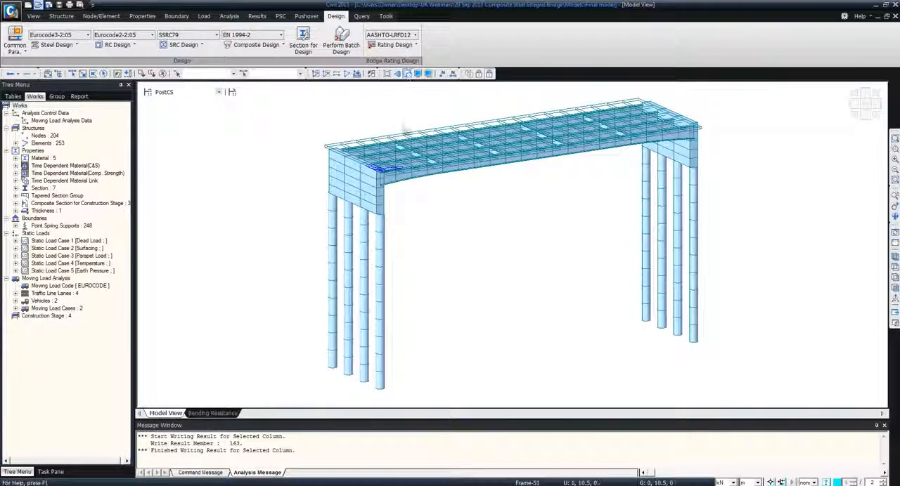
right_click(415, 110)
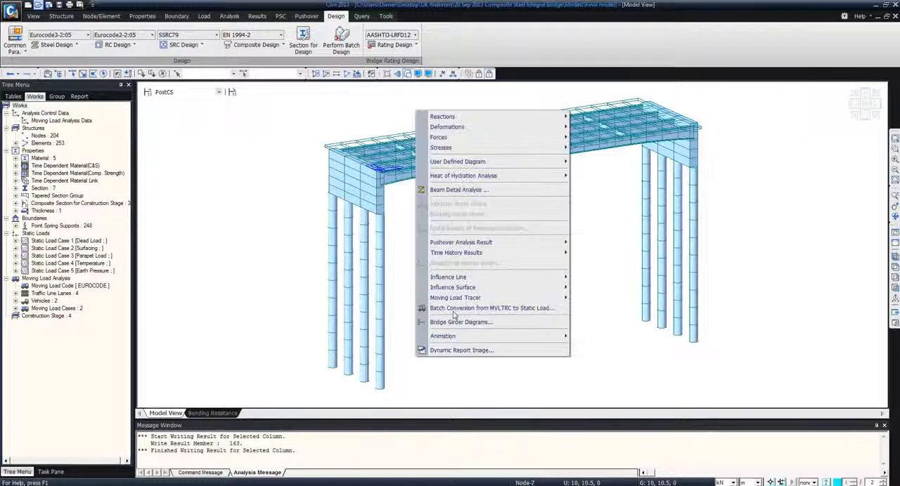
left_click(458, 350)
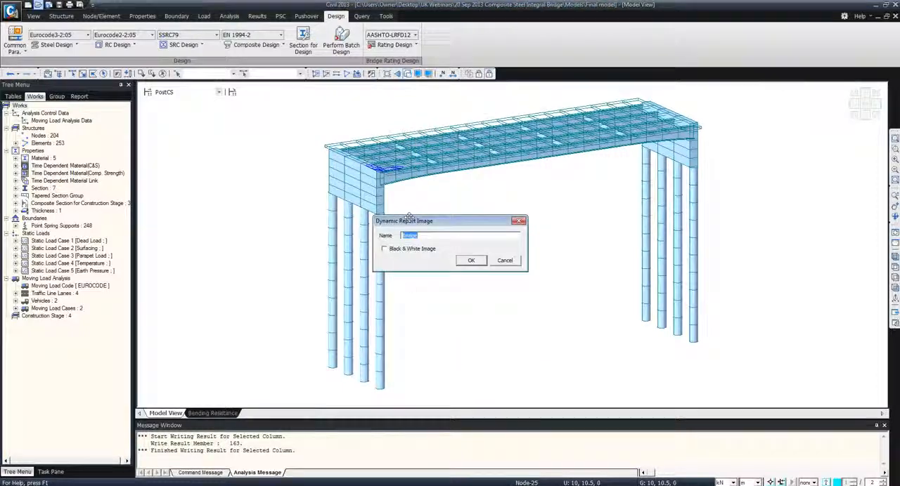
left_click_drag(409, 218, 469, 220)
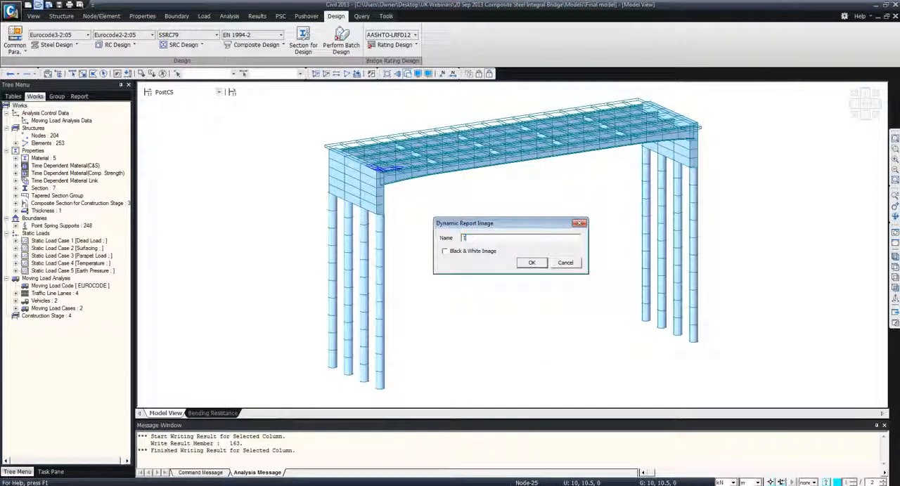
type("Isometric view")
left_click(532, 262)
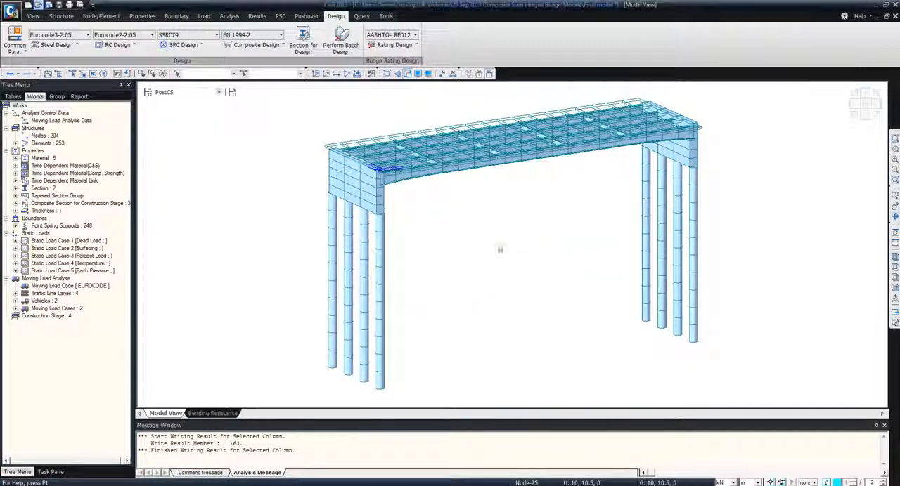
Open the reaction forces/moments results table with records for the Dead Load case
left_click(258, 16)
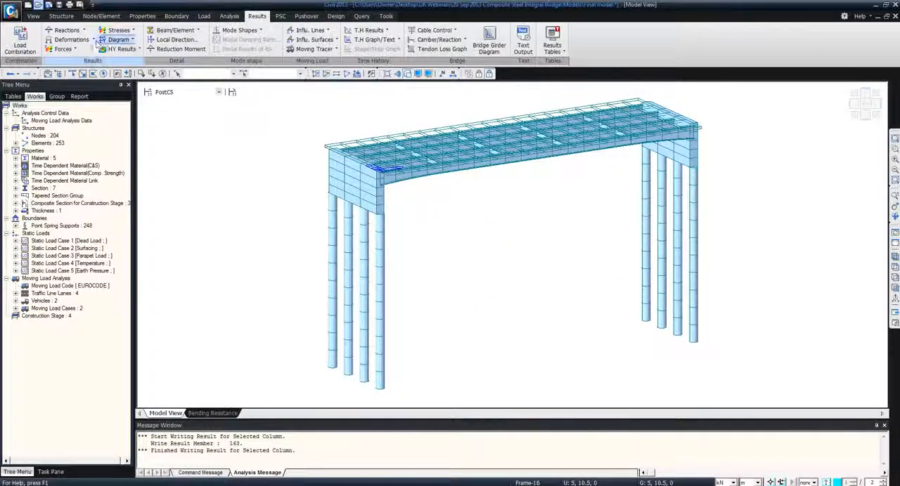
left_click(93, 40)
left_click(84, 30)
left_click(89, 41)
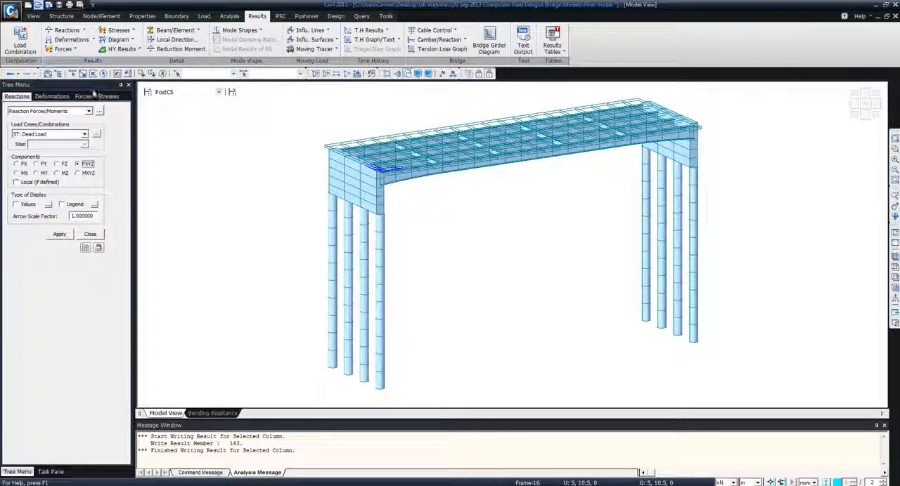
left_click(99, 111)
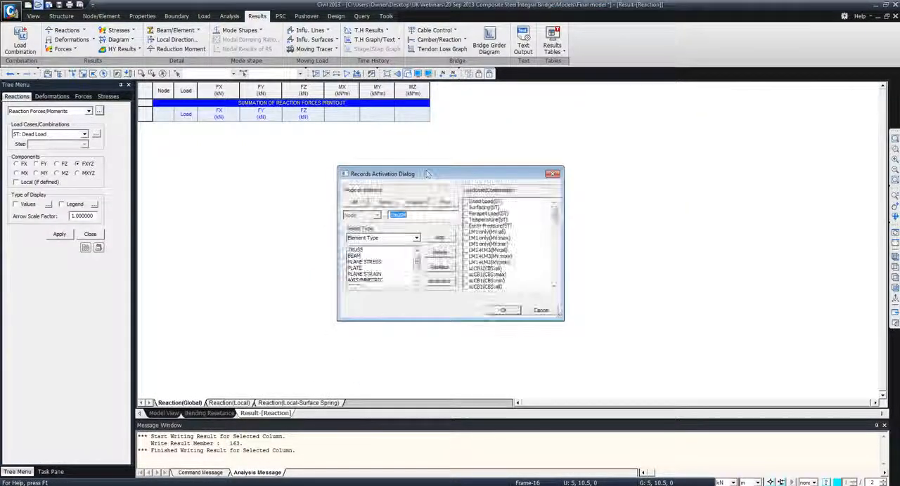
left_click(502, 311)
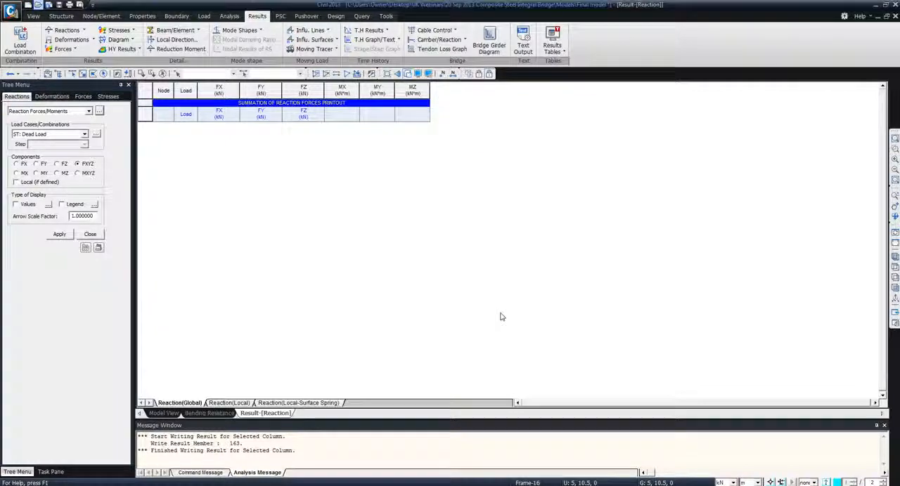
Sort the reaction table by FZ in ascending order, raising FZ in the sort key priority
right_click(321, 180)
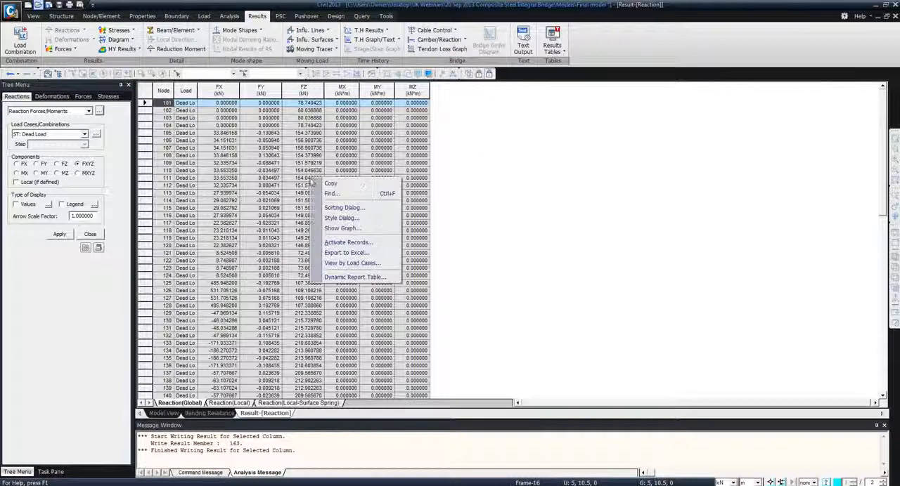
left_click(343, 209)
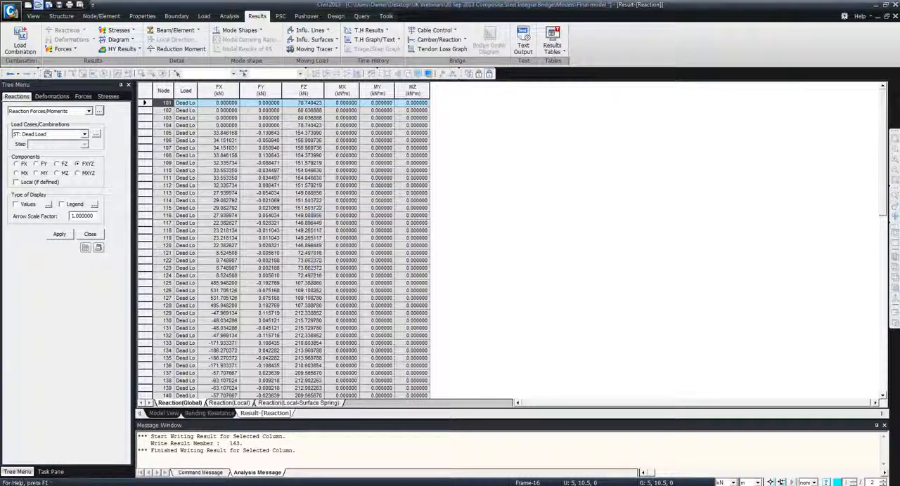
left_click(364, 250)
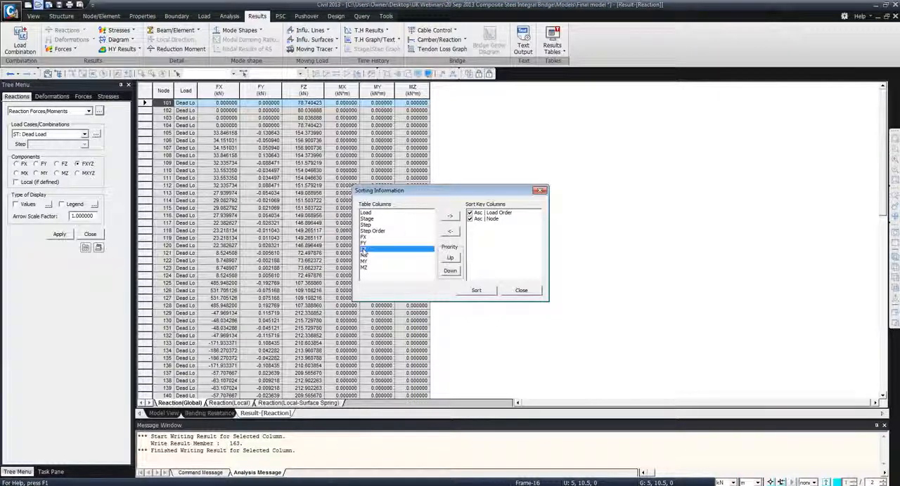
left_click(450, 215)
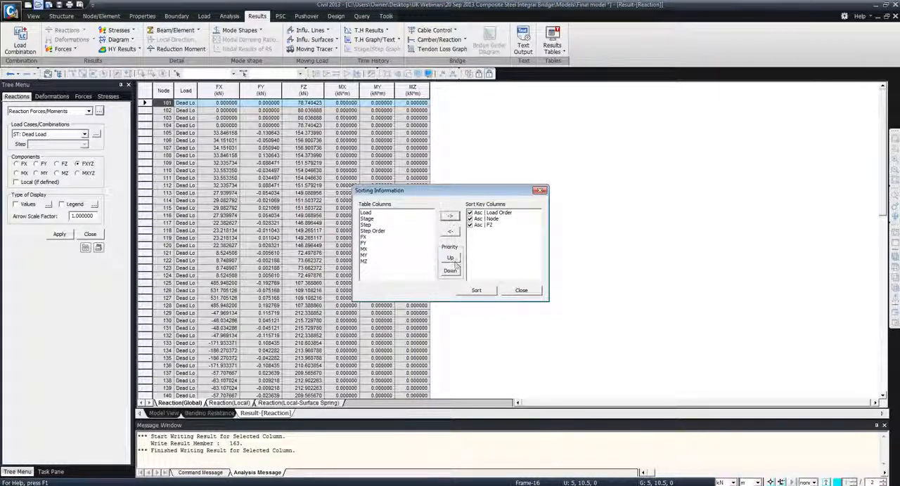
left_click(450, 257)
left_click(450, 258)
left_click(476, 290)
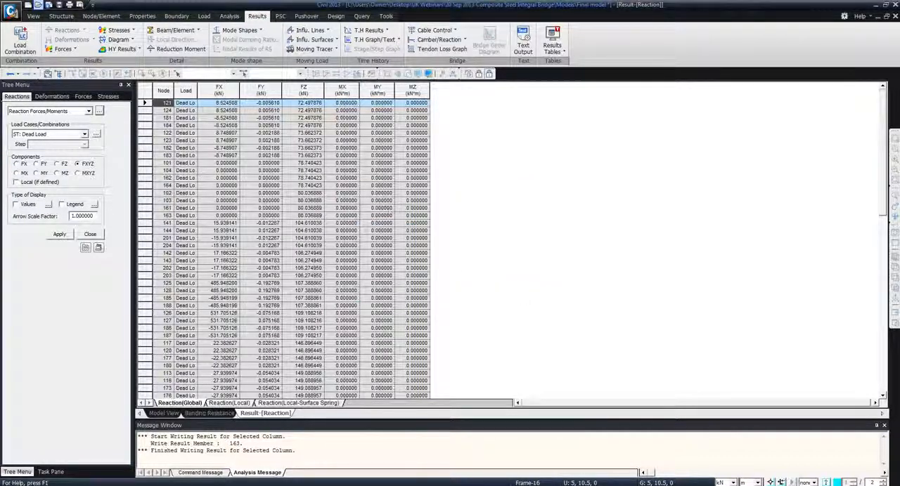
Look through the sorted reactions and register the table as a dynamic report table named Reactions with all components
left_click(309, 118)
scroll(303, 148, "down", 6)
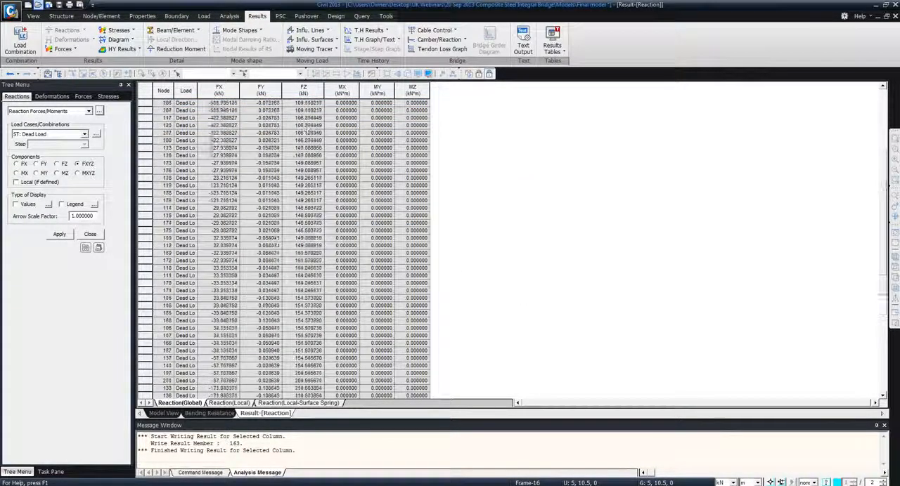
right_click(295, 159)
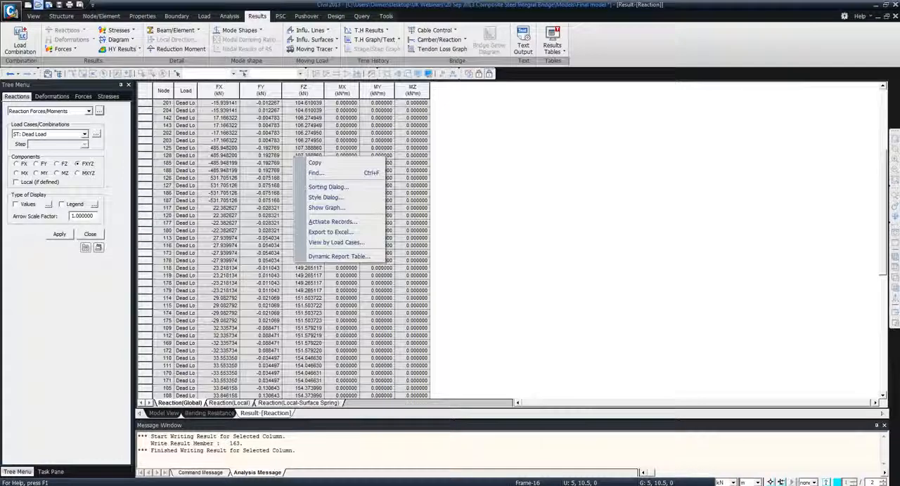
left_click(327, 258)
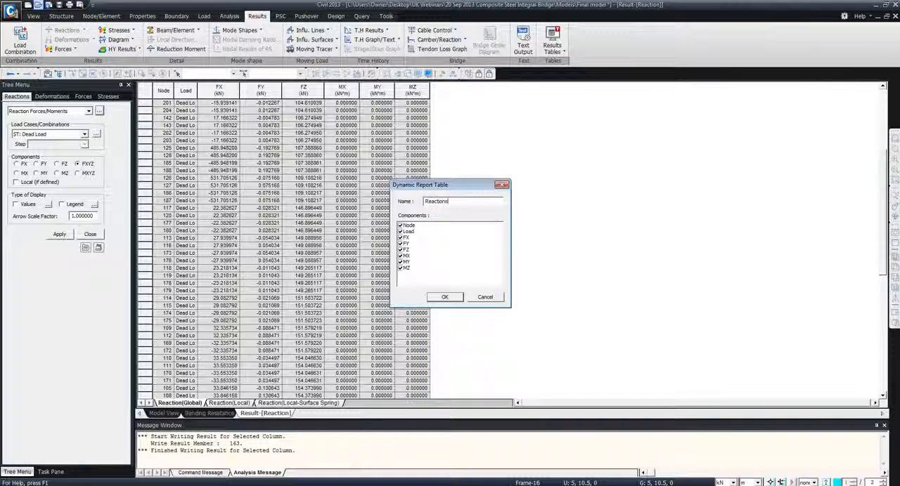
left_click(442, 297)
Display the DXYZ displacement contour on the deformed model for the Dead Load case
left_click(164, 413)
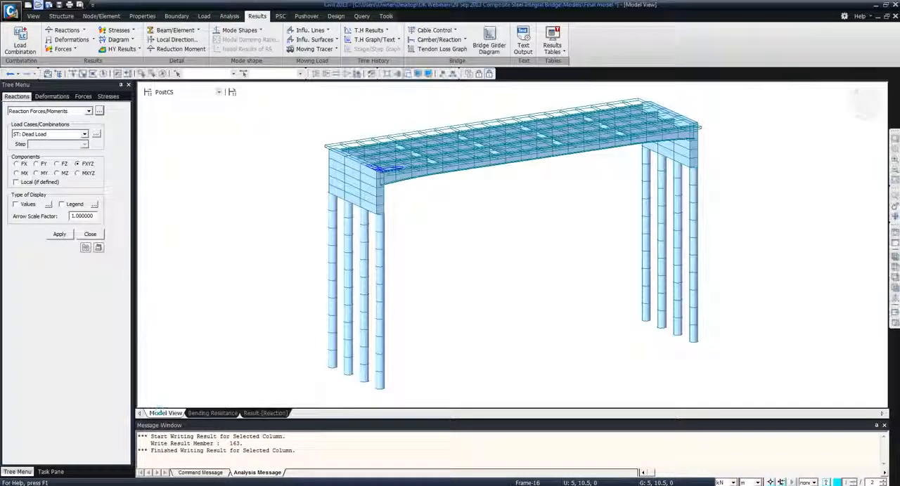
left_click(83, 40)
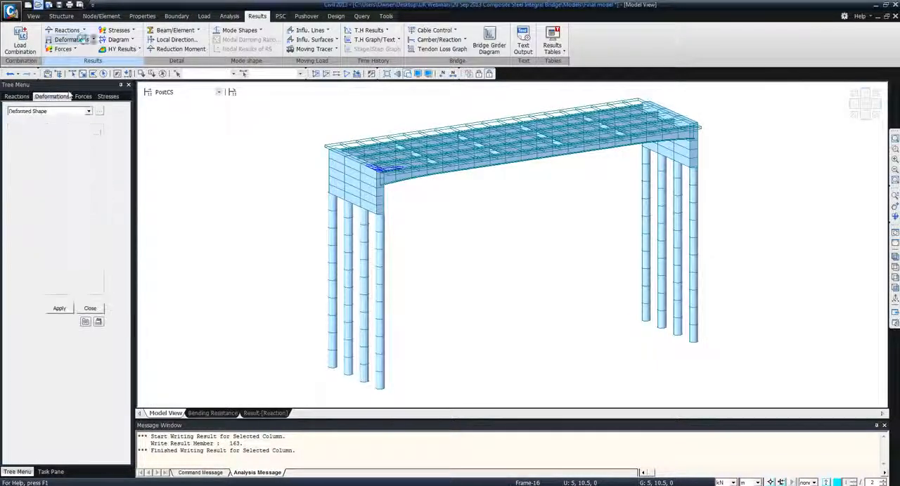
left_click(70, 111)
left_click(50, 132)
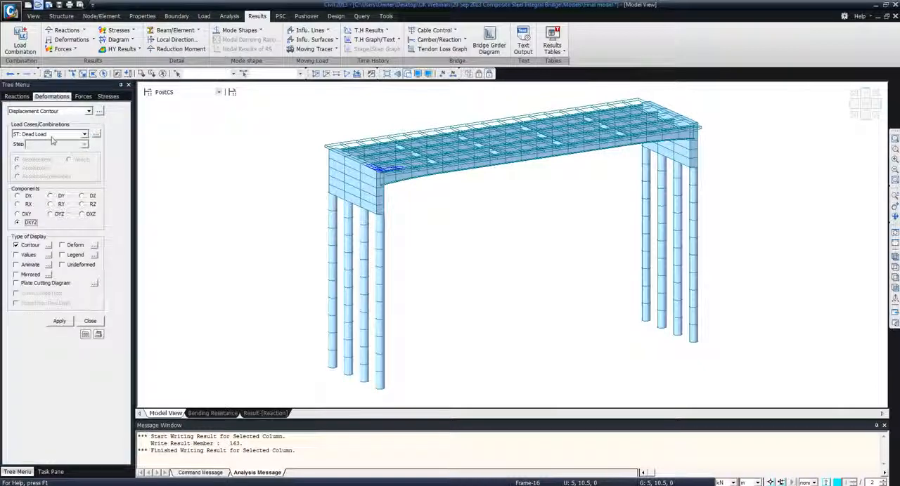
left_click(74, 245)
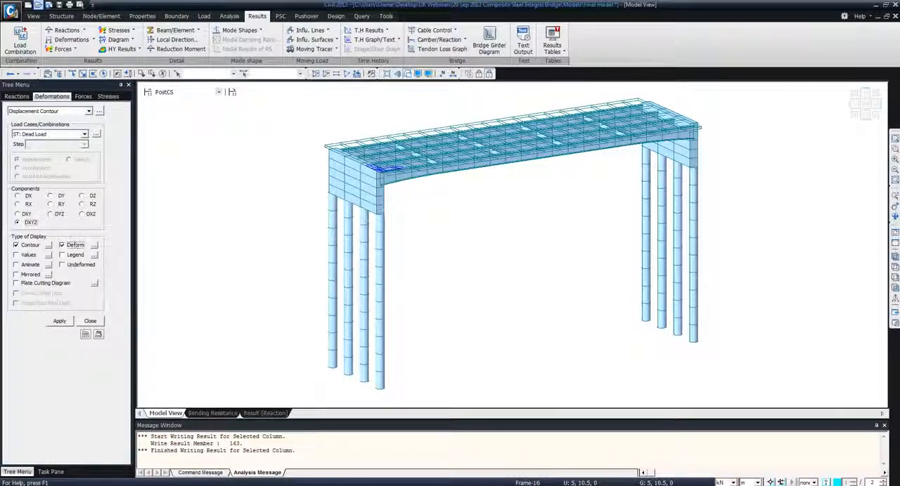
left_click(60, 321)
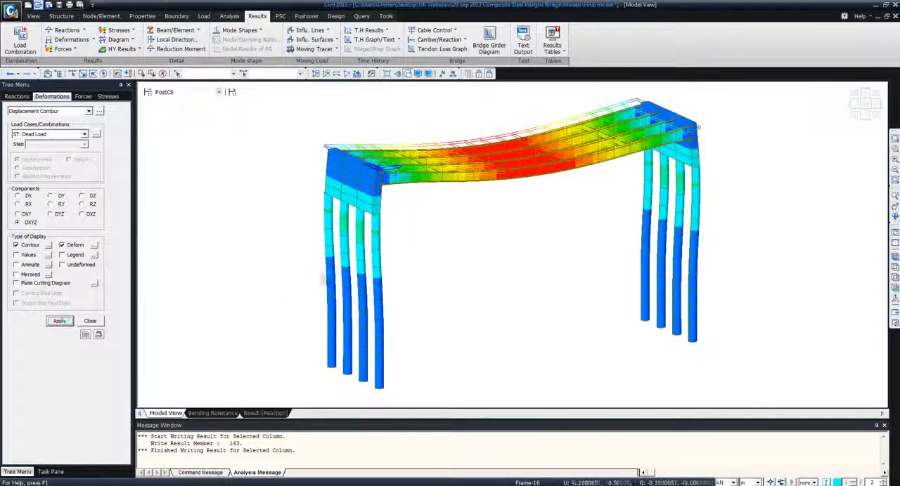
Register the displacement contour as a dynamic report image named "displacements"
right_click(447, 239)
left_click(494, 477)
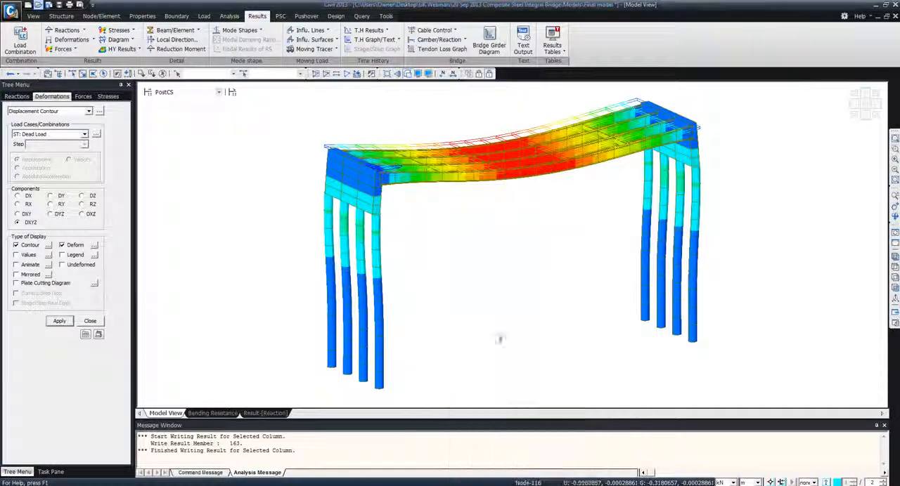
type("displacements")
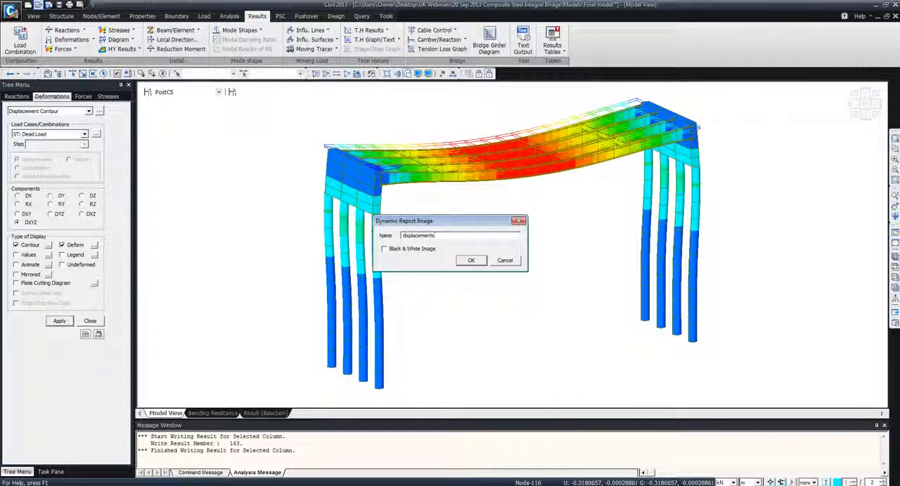
left_click(476, 261)
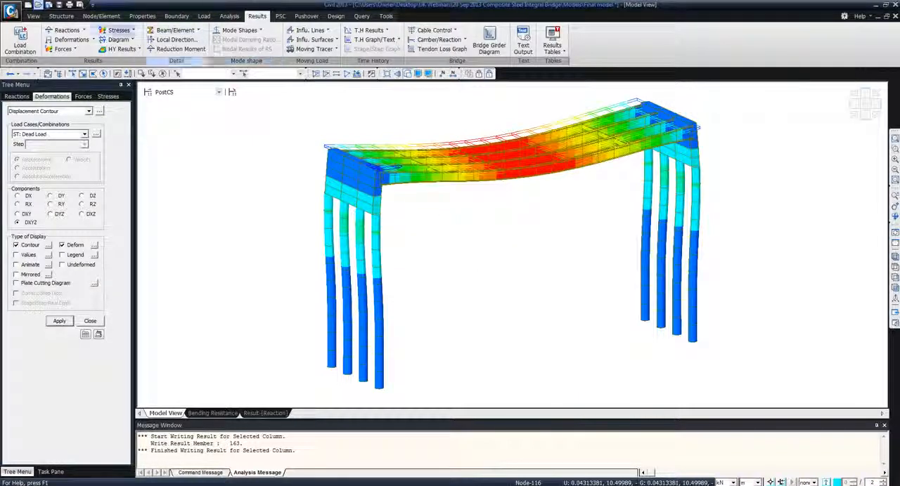
Display the My beam diagram for the Dead Load case with solid fill and without the deformed shape
left_click(73, 50)
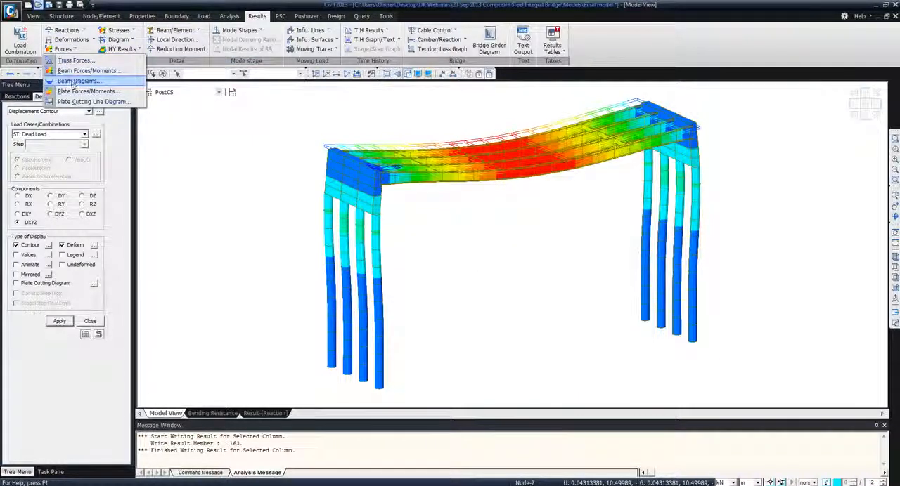
left_click(70, 81)
left_click(64, 135)
left_click(64, 140)
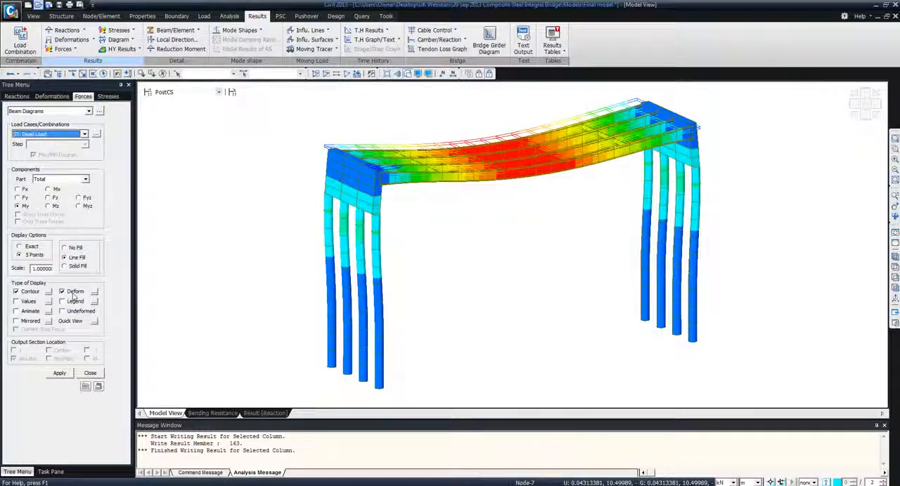
left_click(75, 267)
left_click(74, 292)
left_click(60, 373)
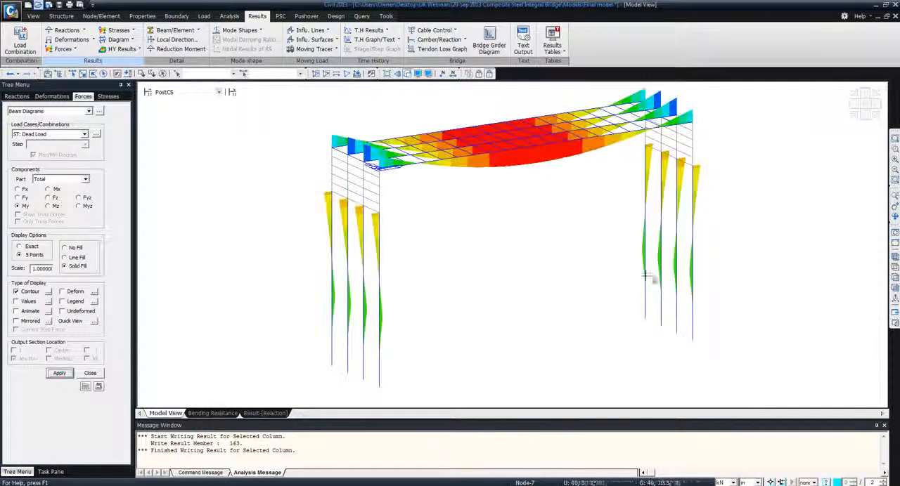
Register a front view of the Dead Load My beam diagram as a dynamic report image named BeamDiag
left_click(894, 288)
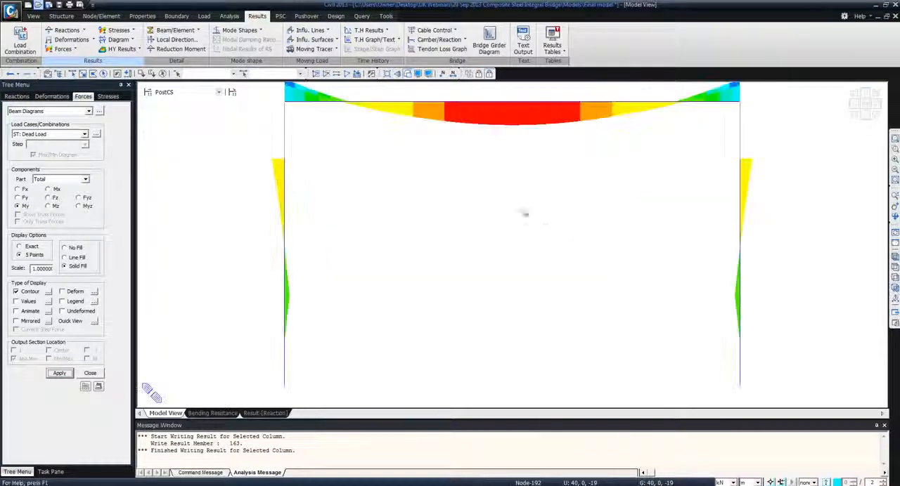
mouse_move(456, 163)
middle_mouse_down()
mouse_move(451, 216)
mouse_move(452, 177)
middle_mouse_up()
right_click(453, 177)
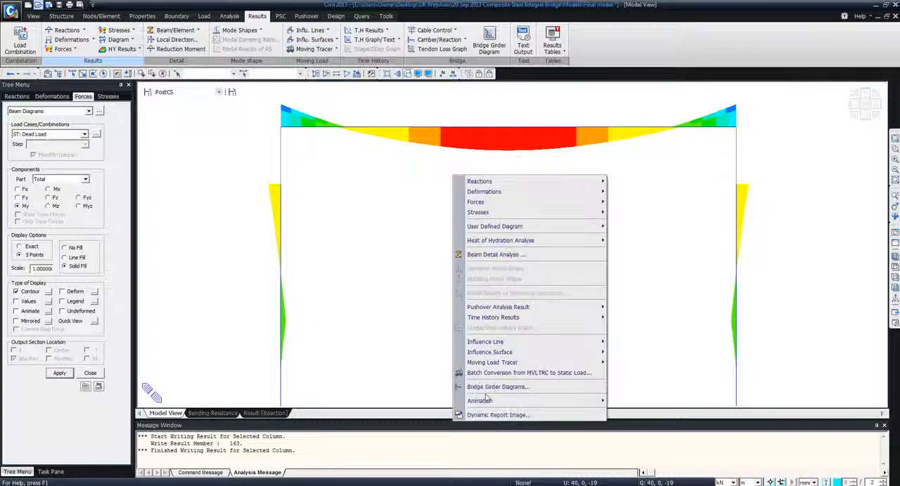
left_click(496, 415)
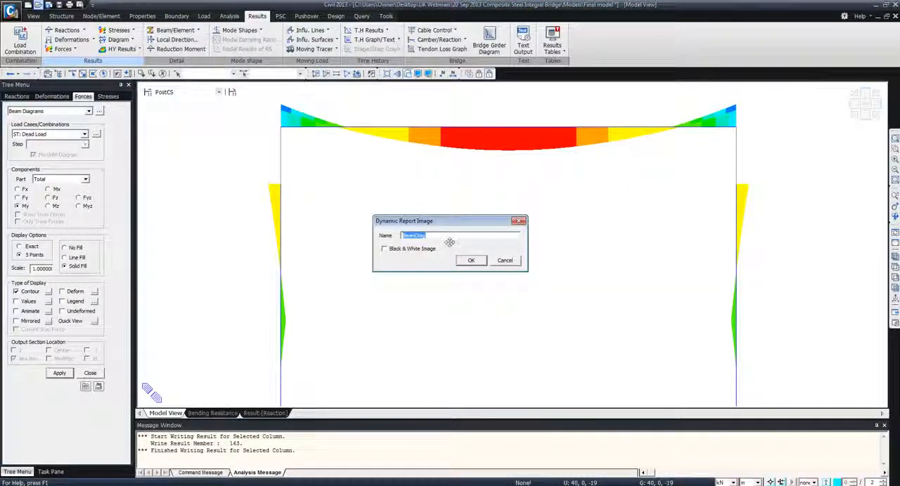
left_click(465, 260)
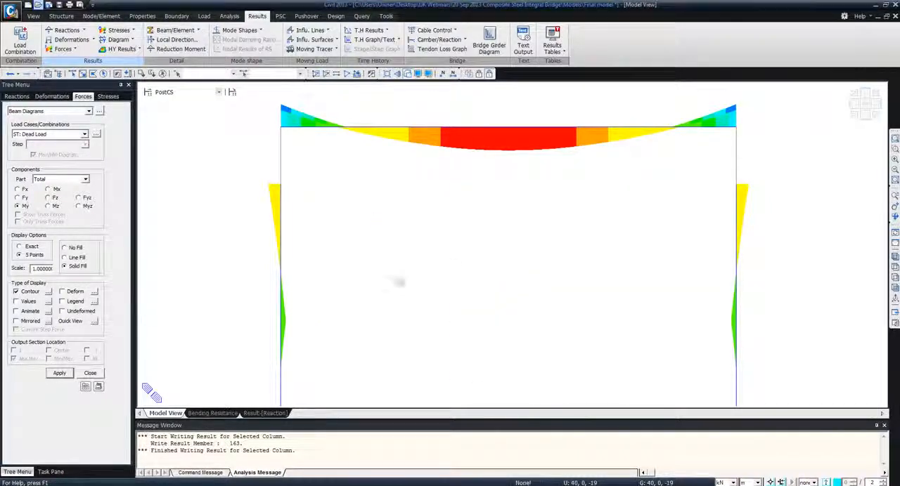
left_click(91, 373)
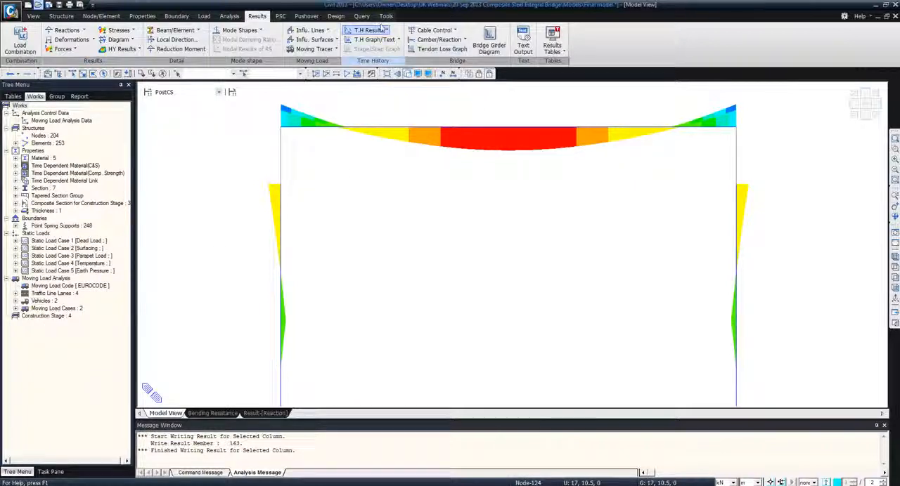
Generate a new dynamic report document and display the tree of registered report items
left_click(386, 17)
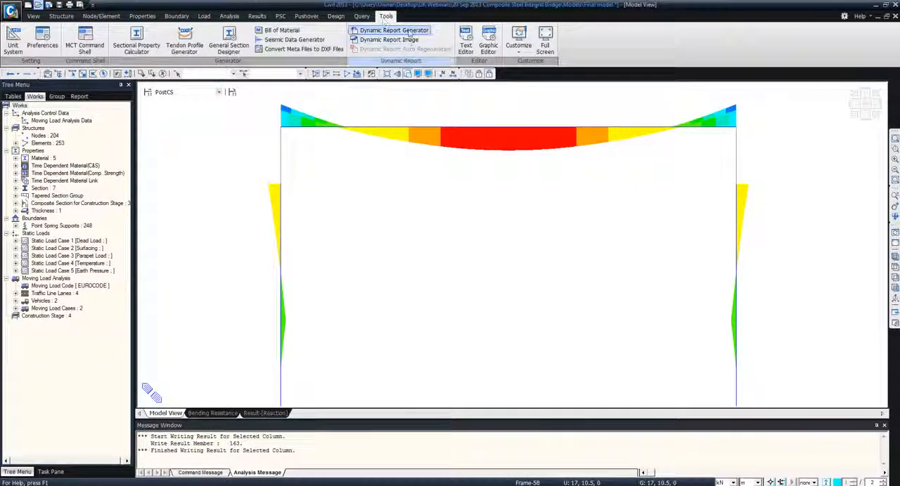
left_click(408, 32)
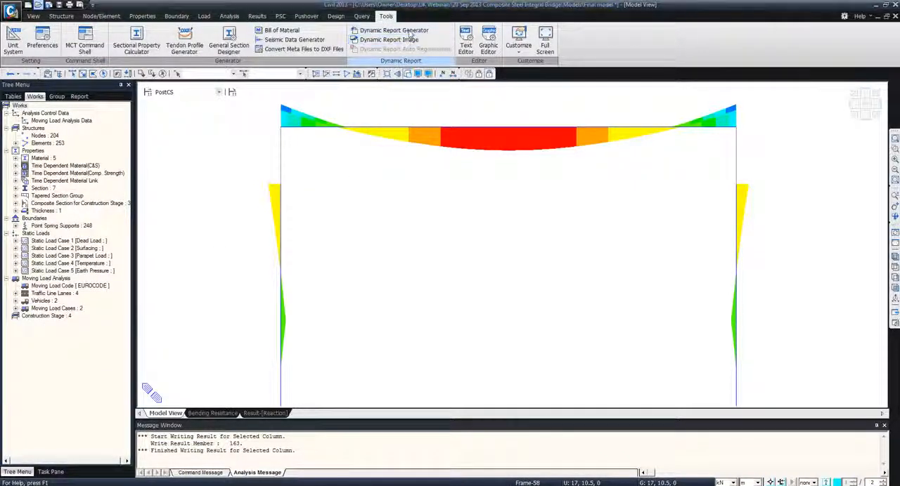
left_click(453, 271)
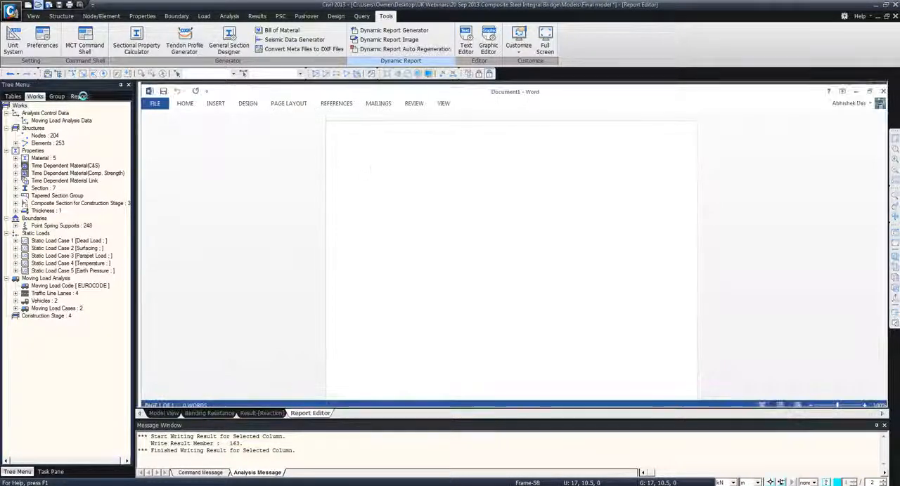
left_click(80, 96)
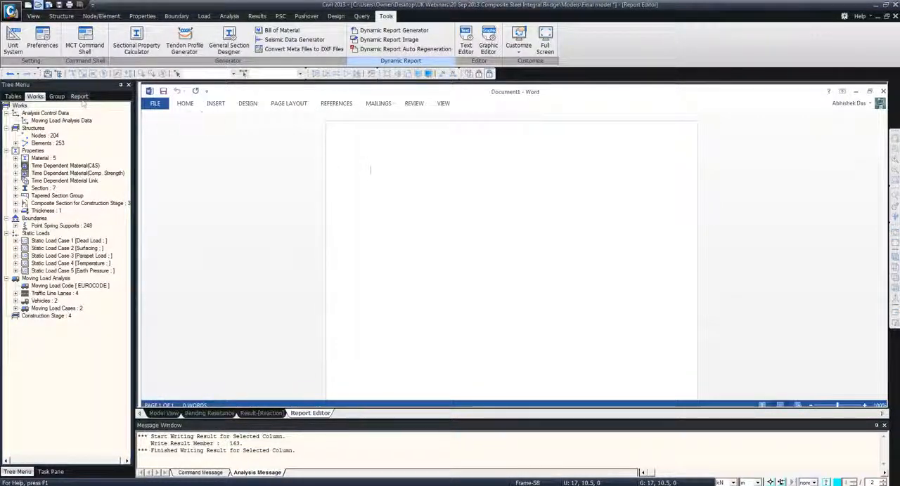
Enter the title "Design Report" at the start of the blank report document
left_click(369, 170)
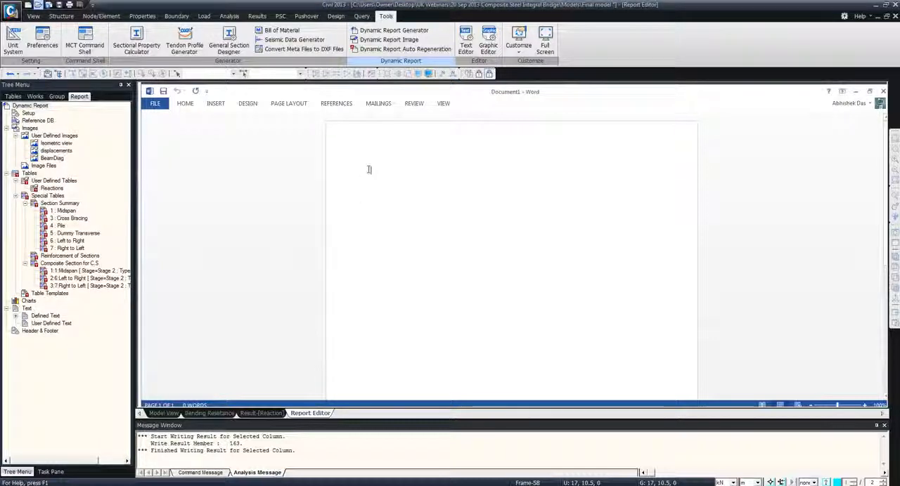
type("De")
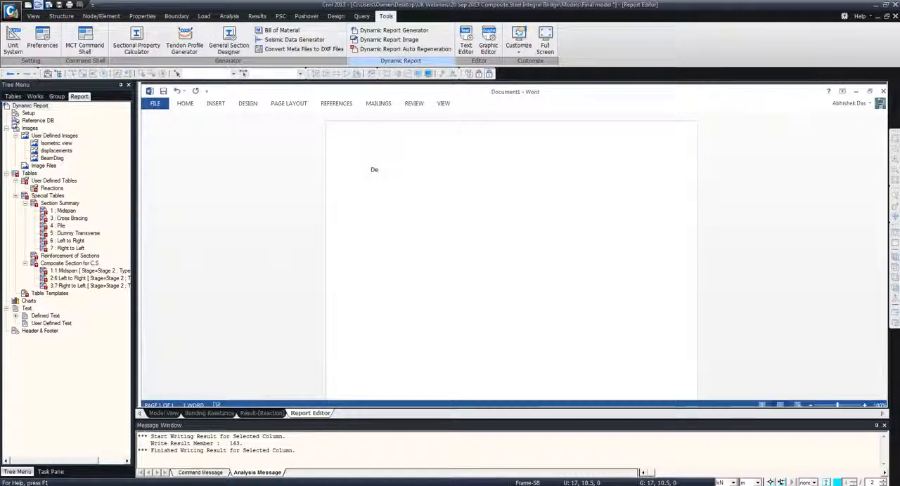
type("sign ")
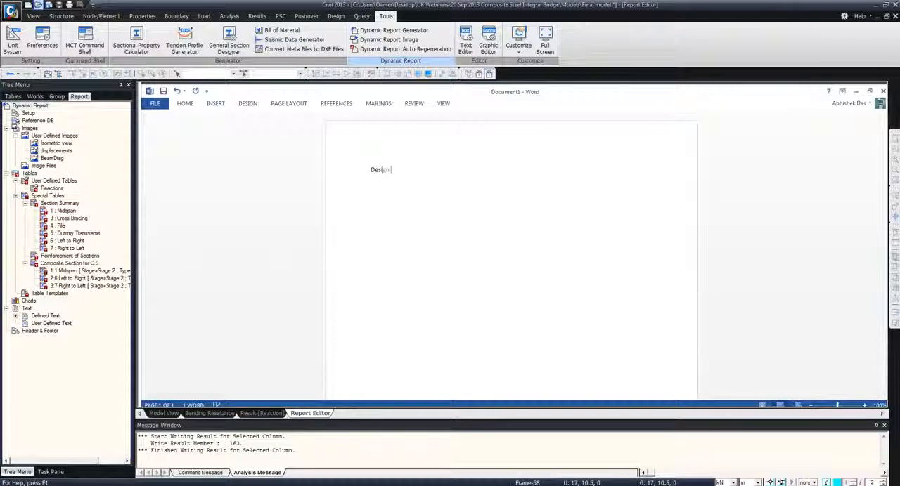
type("Report")
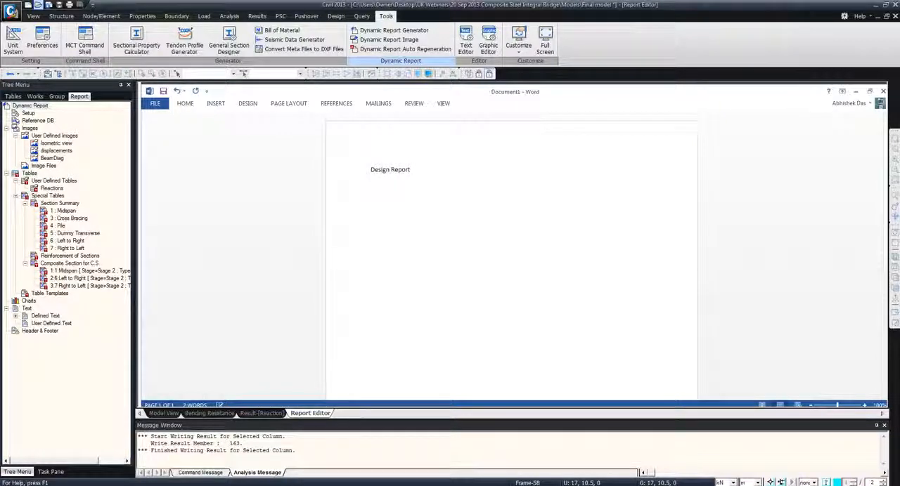
Insert the Isometric view, displacements and BeamDiag images one below another under the report title
left_click(50, 144)
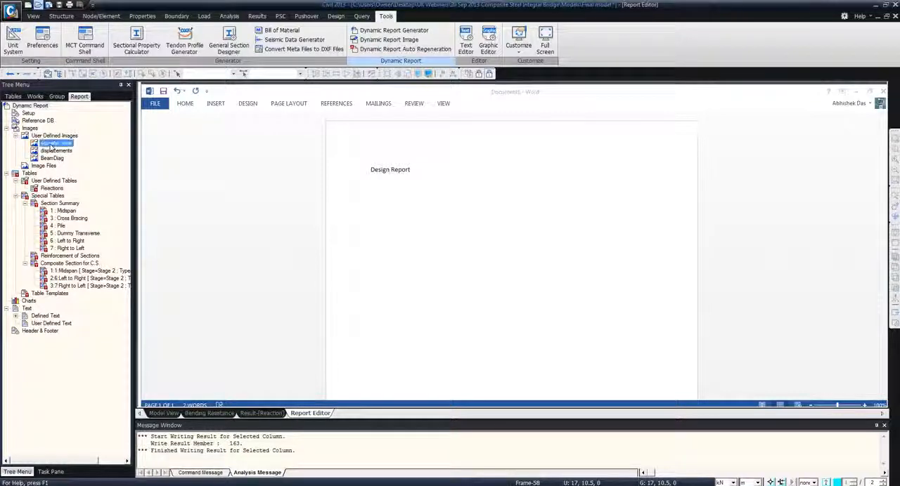
left_click_drag(49, 146, 413, 218)
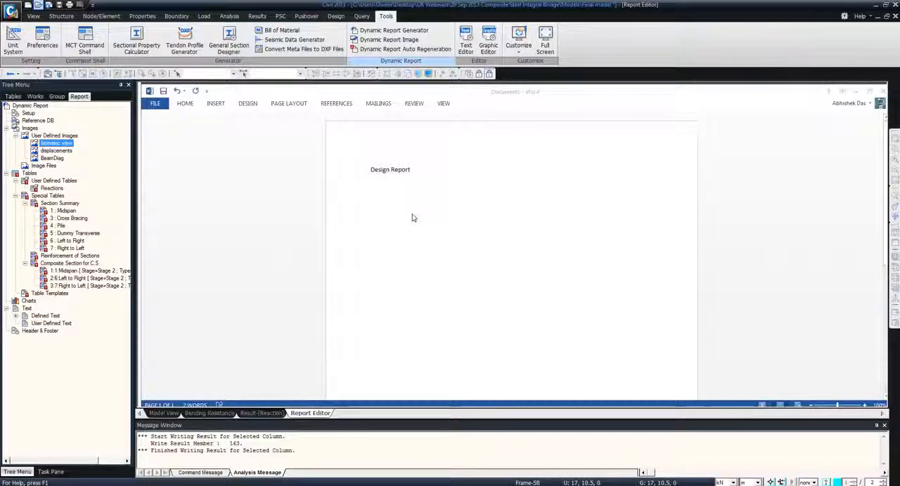
left_click(399, 337)
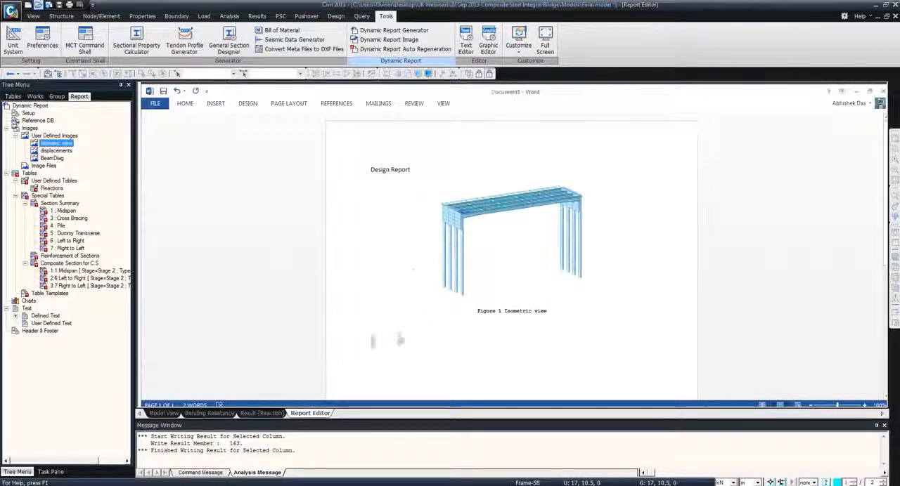
left_click_drag(56, 150, 392, 378)
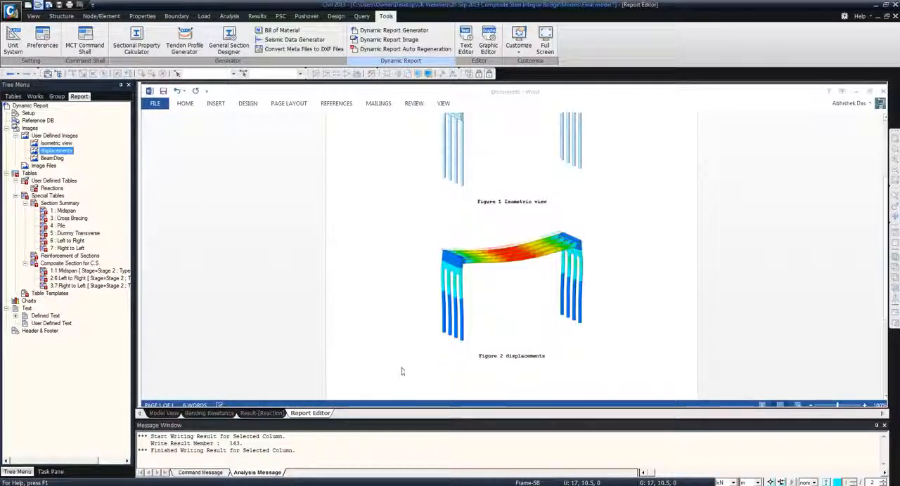
left_click(53, 159)
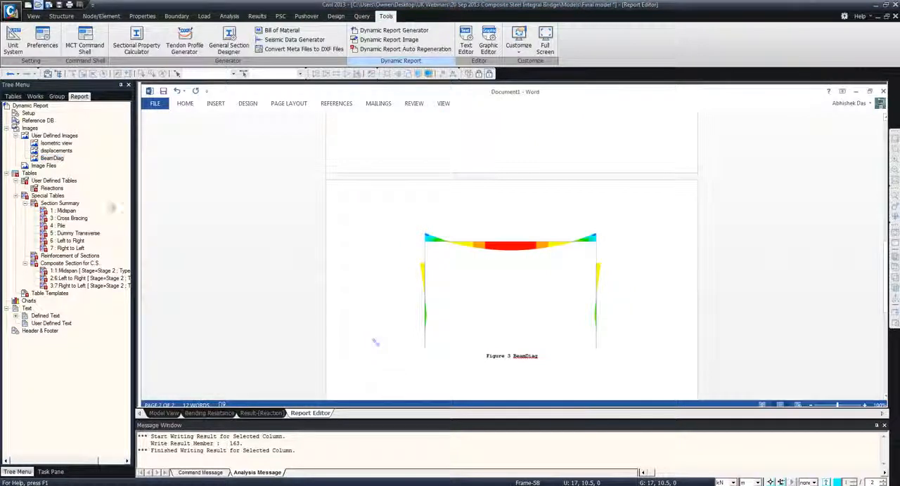
Insert the user-defined Reactions table and the Midspan section summary table below the beam diagram image
left_click(51, 189)
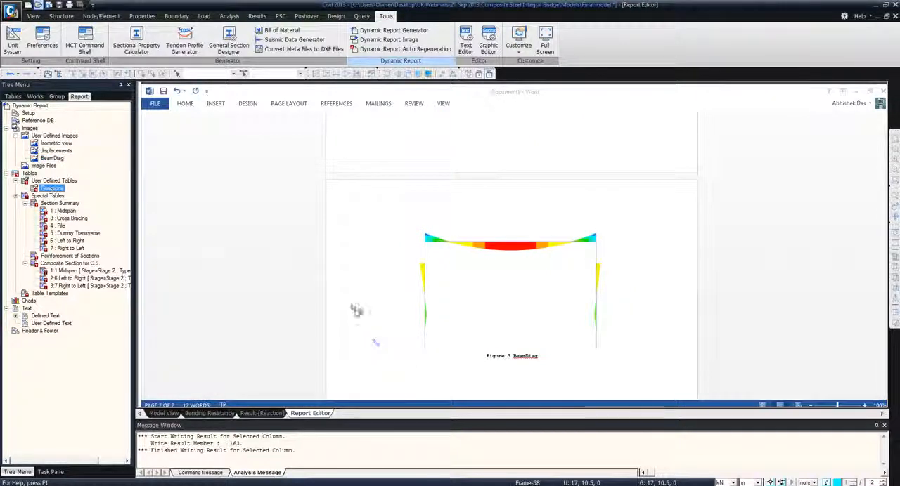
left_click_drag(437, 382, 438, 380)
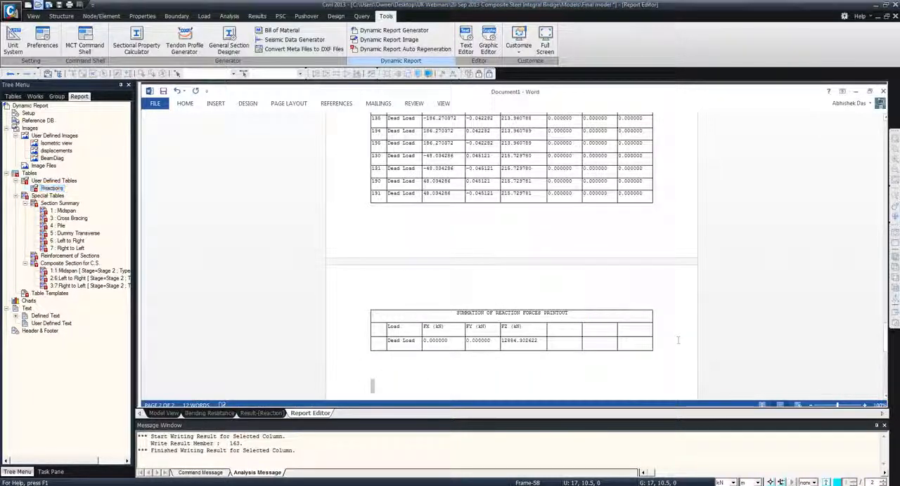
left_click(65, 211)
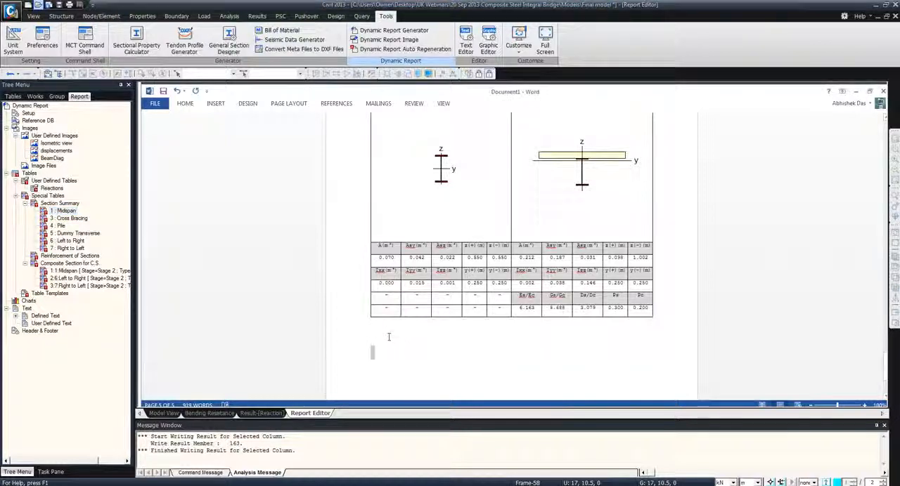
Append the defined texts Load Combination and Weight/Volume/Surface area of all member to the end of the report
left_click(15, 315)
left_click(59, 376)
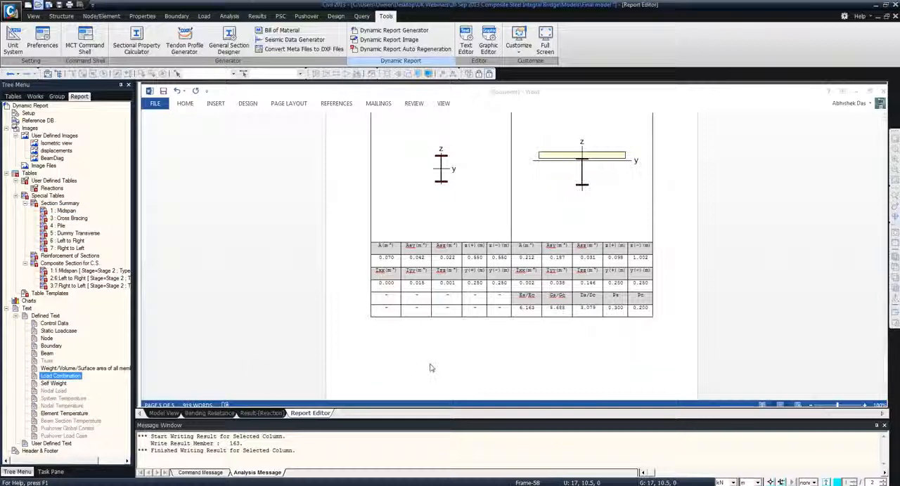
scroll(431, 368, "down", 10)
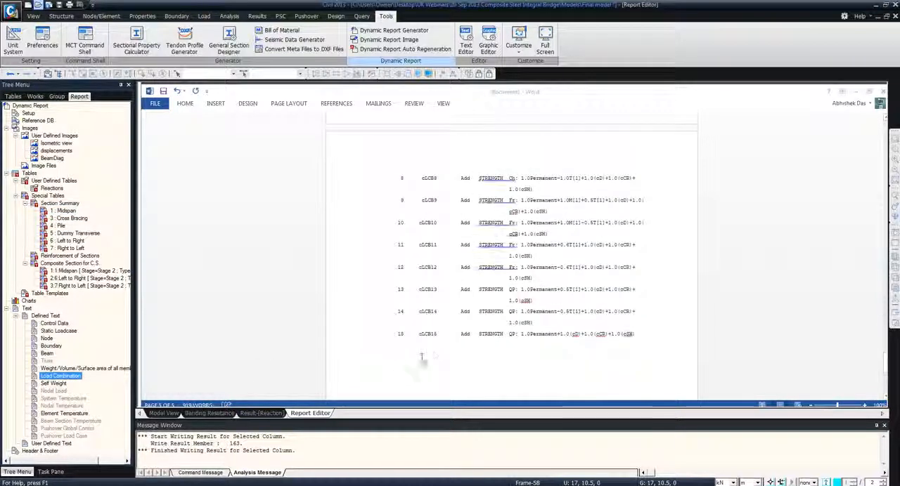
left_click_drag(52, 370, 429, 371)
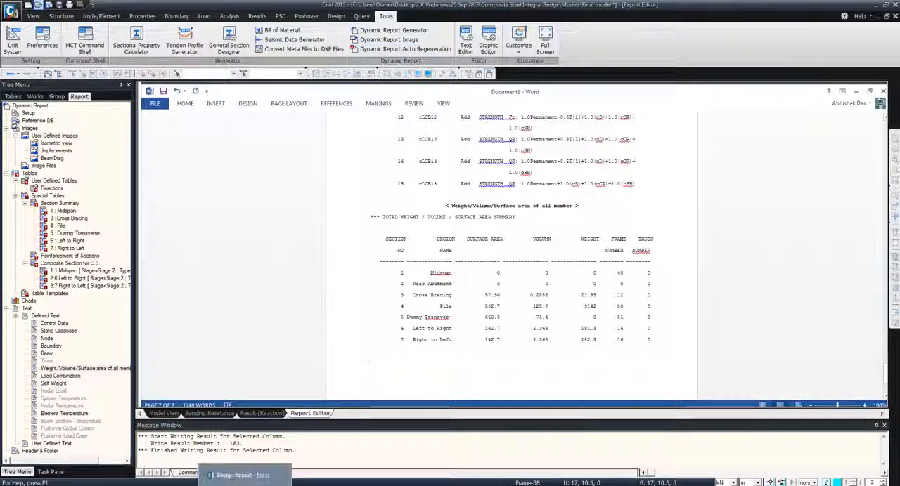
Switch to the PowerPoint slide show and advance from the Dynamic Report slide to the closing contact slide
mouse_move(215, 479)
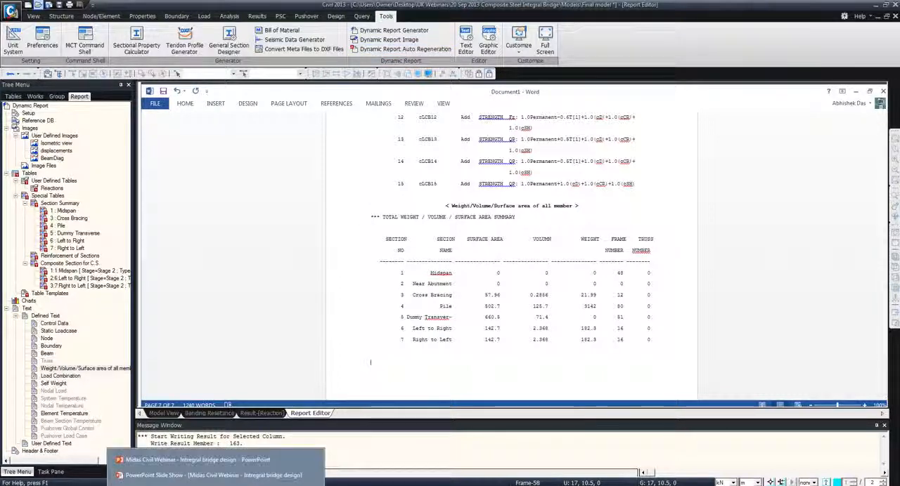
left_click(214, 476)
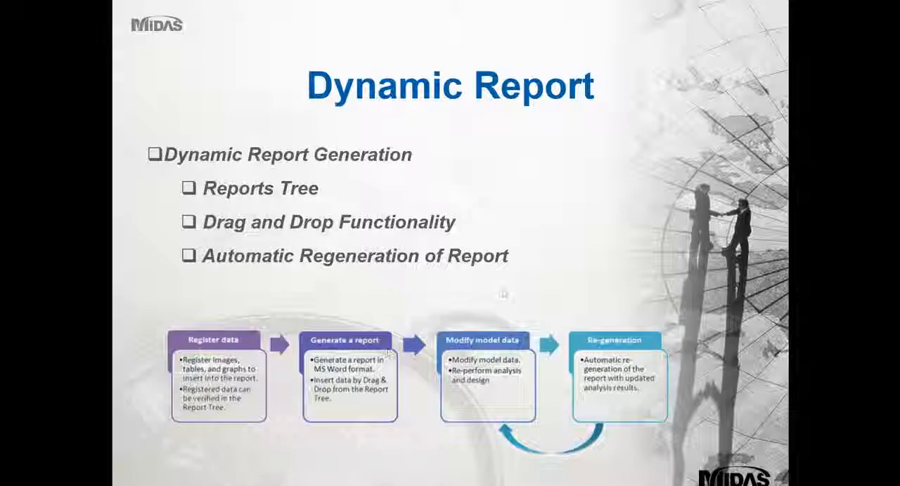
left_click(503, 293)
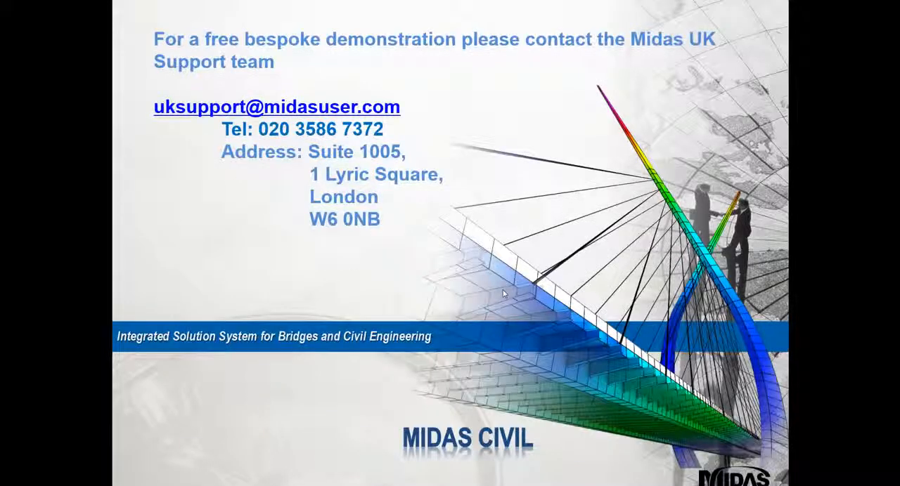